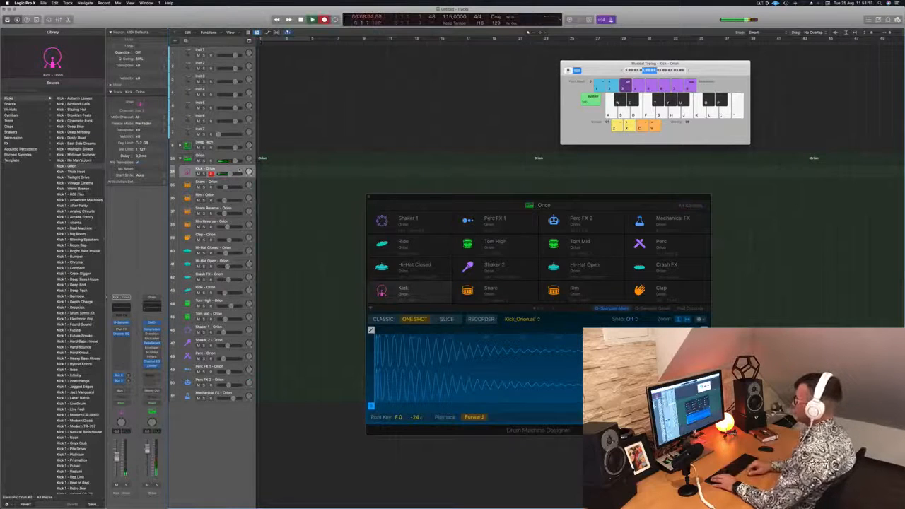
Step: Record a short trial kick pattern on the Kick - Orion track and delete its region
{"action": "key", "text": "a"}
{"action": "key", "text": "a"}
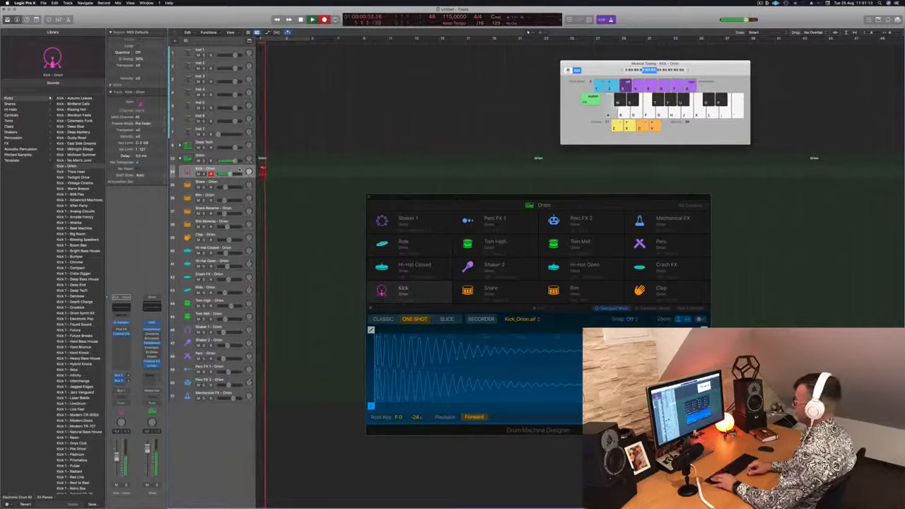
{"action": "key", "text": "space"}
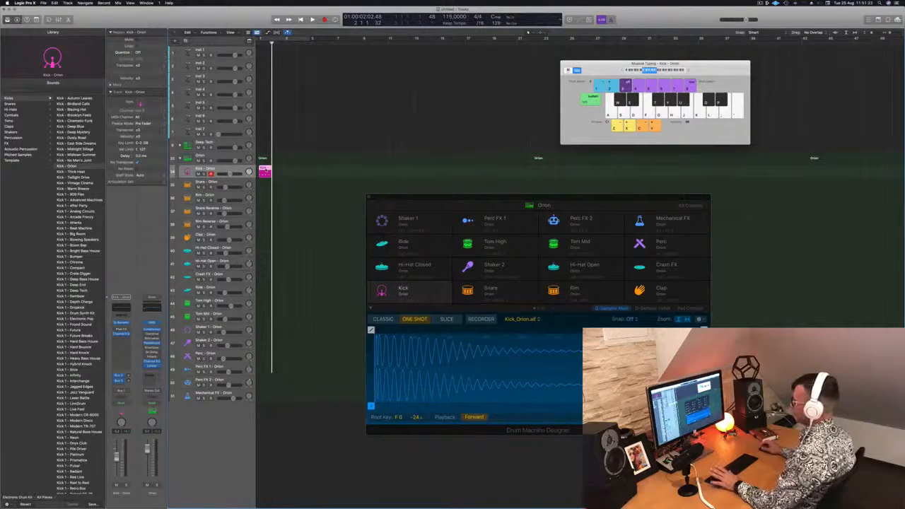
{"action": "double_click", "coordinate": [265, 172]}
{"action": "left_click_drag", "start_coordinate": [264, 172], "coordinate": [310, 172]}
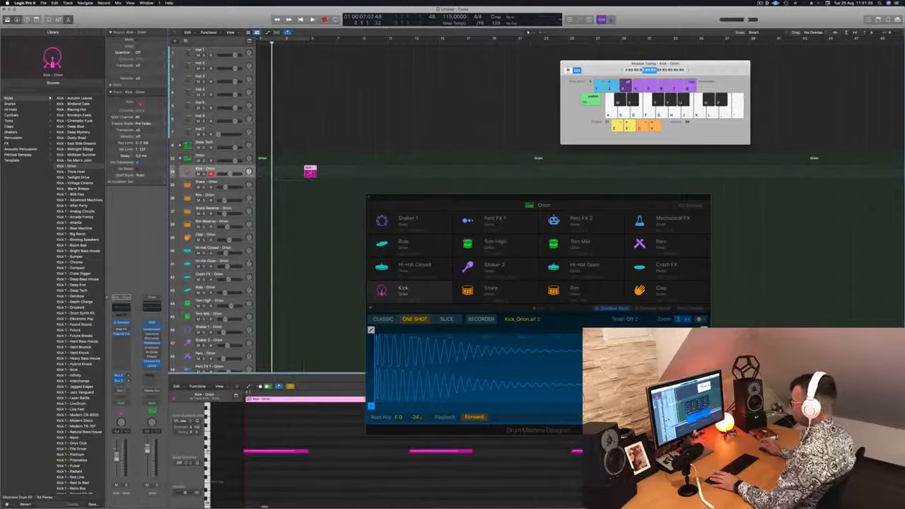
{"action": "key", "text": "BackSpace"}
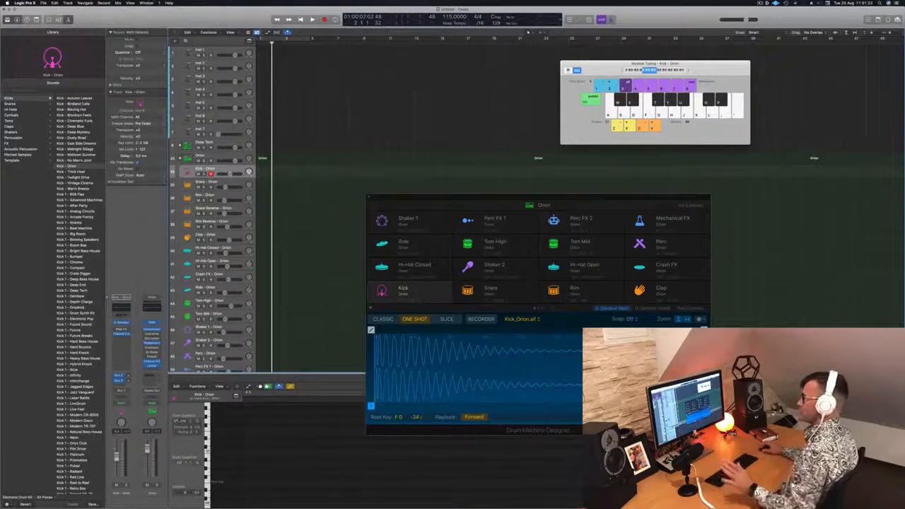
Step: Record a four-hit kick pattern on the main Orion drum kit track
{"action": "left_click", "coordinate": [220, 158]}
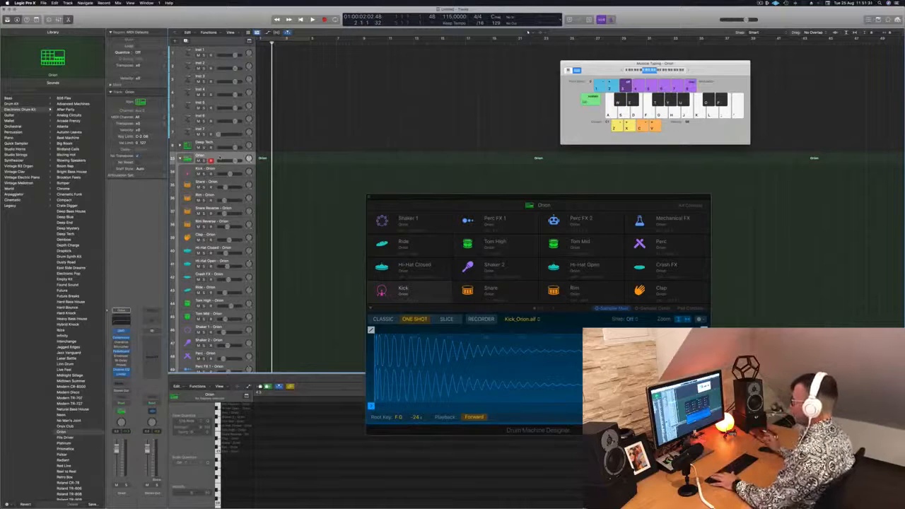
{"action": "key", "text": "r"}
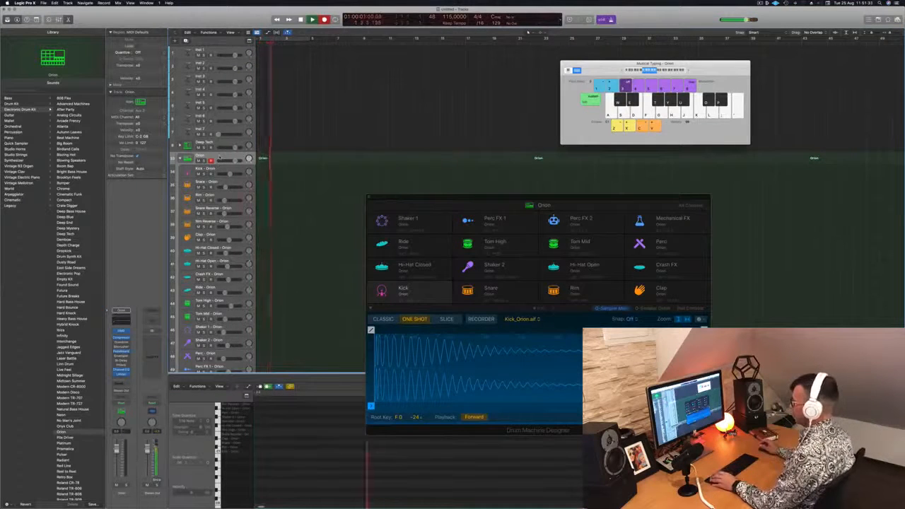
{"action": "key", "text": "a"}
{"action": "key", "text": "a"}
{"action": "key", "text": "a"}
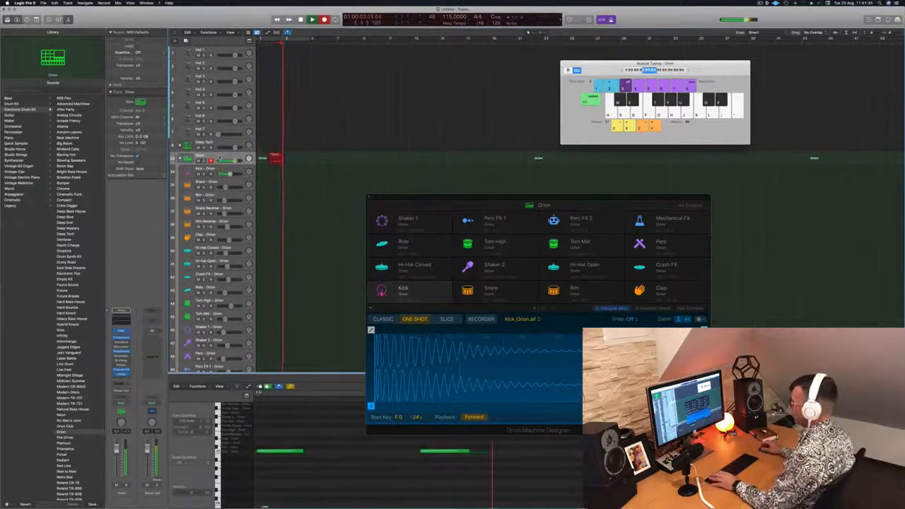
{"action": "key", "text": "space"}
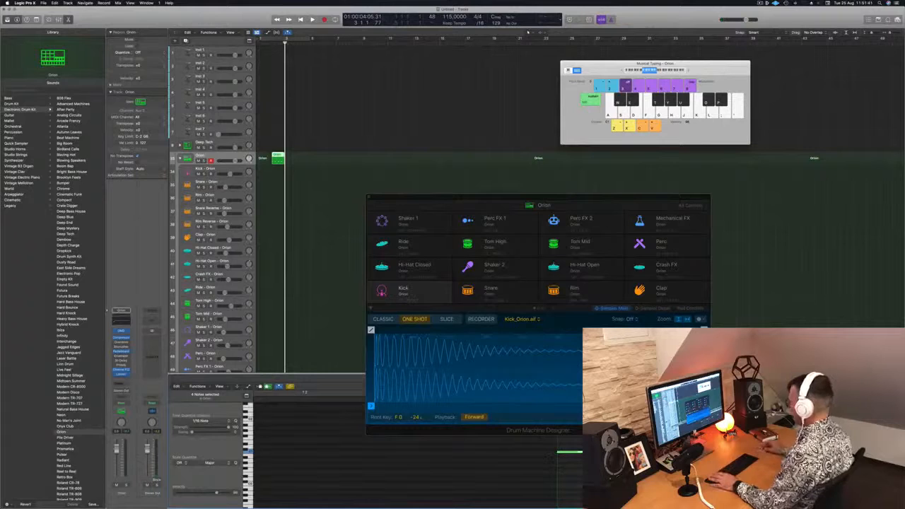
Step: Move the recorded Orion region to the start of the Kick - Orion track and play it with cycle mode on
{"action": "left_click_drag", "start_coordinate": [277, 159], "coordinate": [264, 171]}
{"action": "key", "text": "space"}
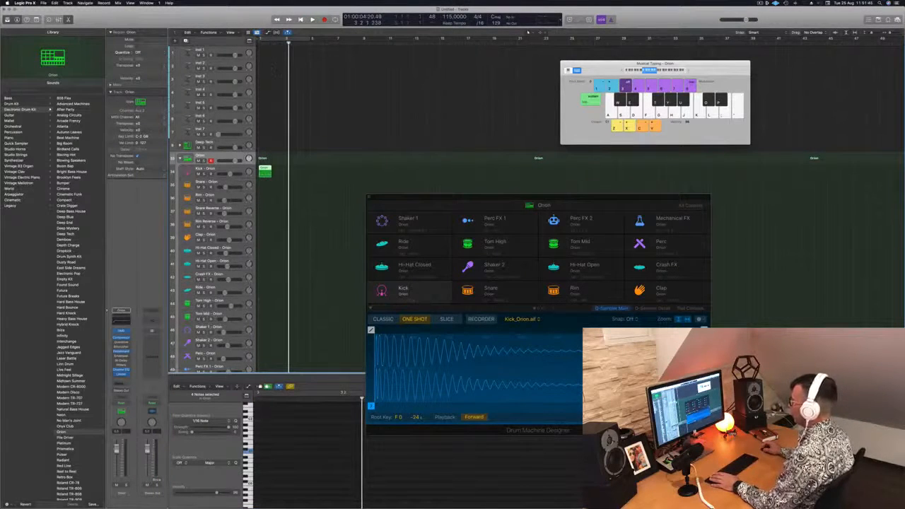
{"action": "key", "text": "c"}
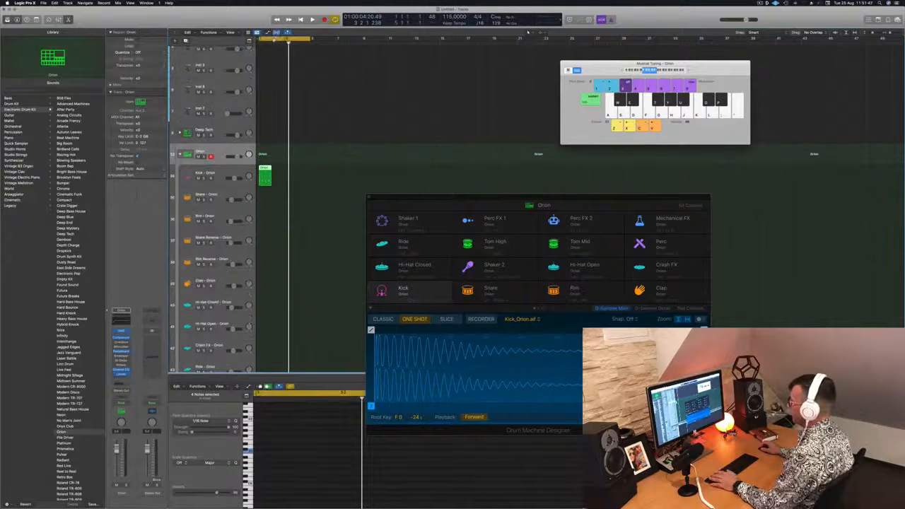
{"action": "key", "text": "space"}
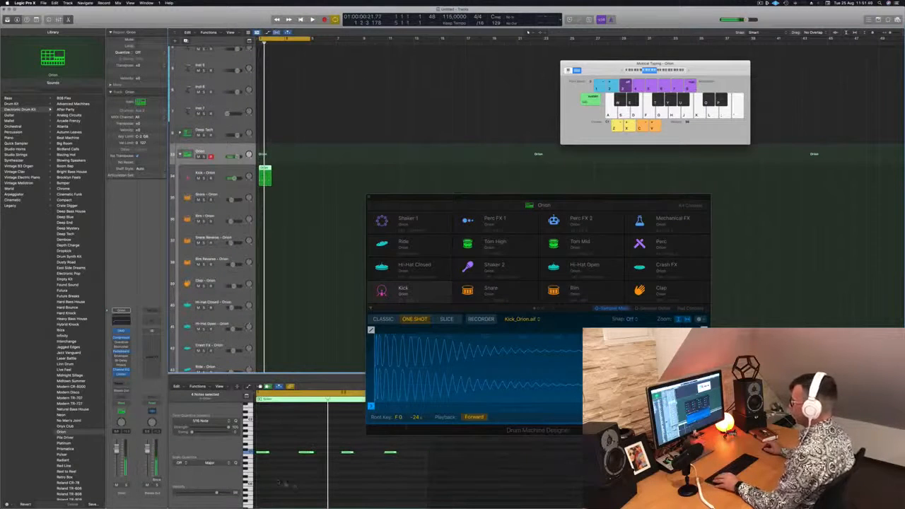
Step: Try transposing the Orion region's four kick notes down an octave and back up during playback, and delete the region
{"action": "left_click", "coordinate": [291, 202]}
{"action": "key", "text": "super+a"}
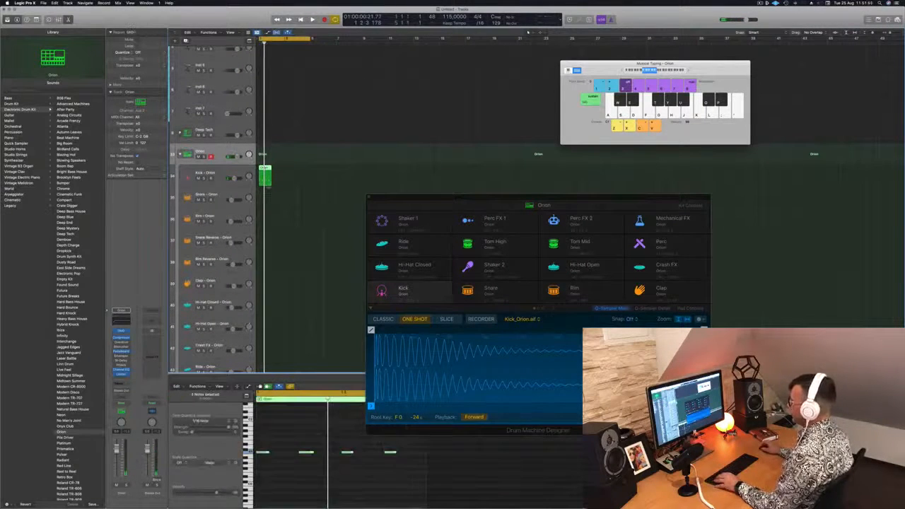
{"action": "left_click_drag", "start_coordinate": [260, 448], "coordinate": [461, 475]}
{"action": "key", "text": "space"}
{"action": "key", "text": "alt+shift+Down"}
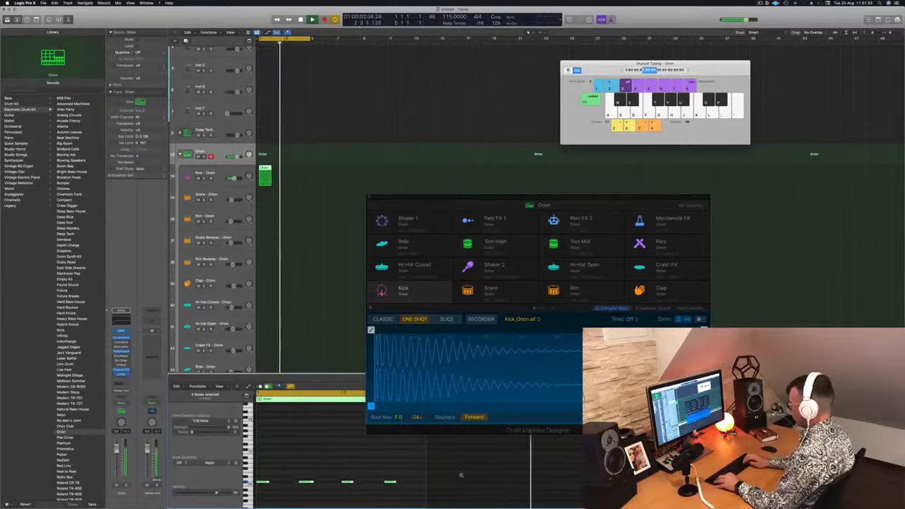
{"action": "key", "text": "alt+shift+Up"}
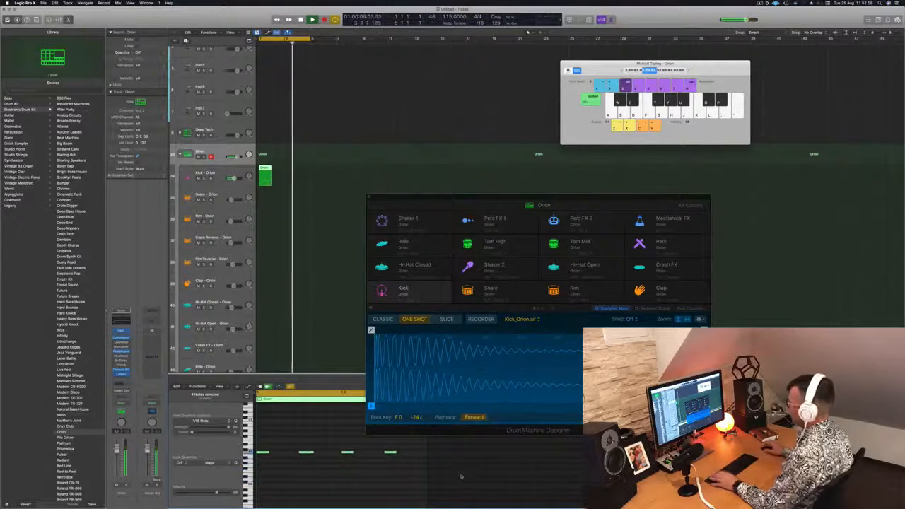
{"action": "key", "text": "space"}
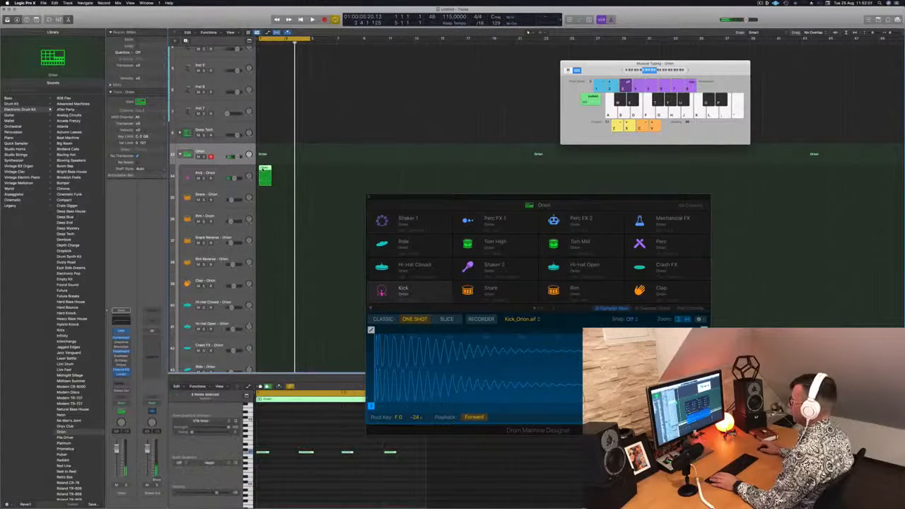
{"action": "left_click_drag", "start_coordinate": [262, 171], "coordinate": [268, 153]}
{"action": "key", "text": "Delete"}
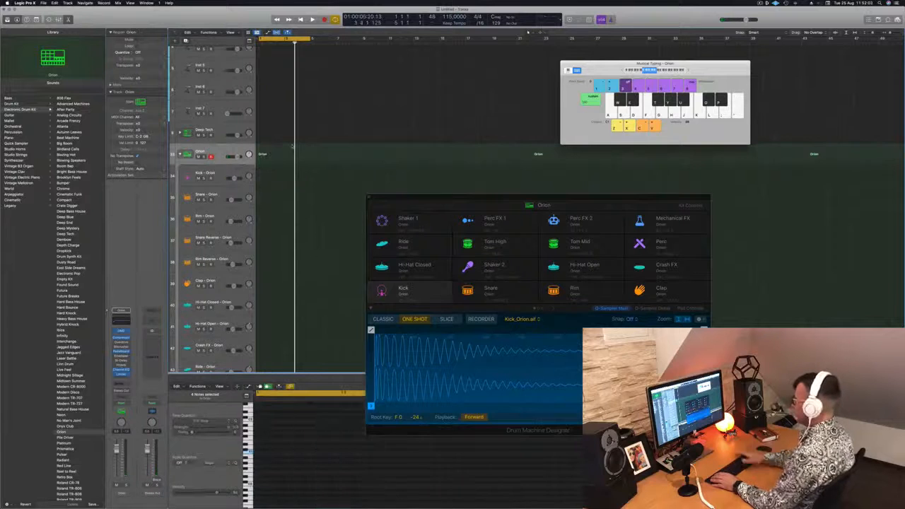
Step: Record a four-hit kick pattern directly on the Kick - Orion track
{"action": "left_click", "coordinate": [211, 174]}
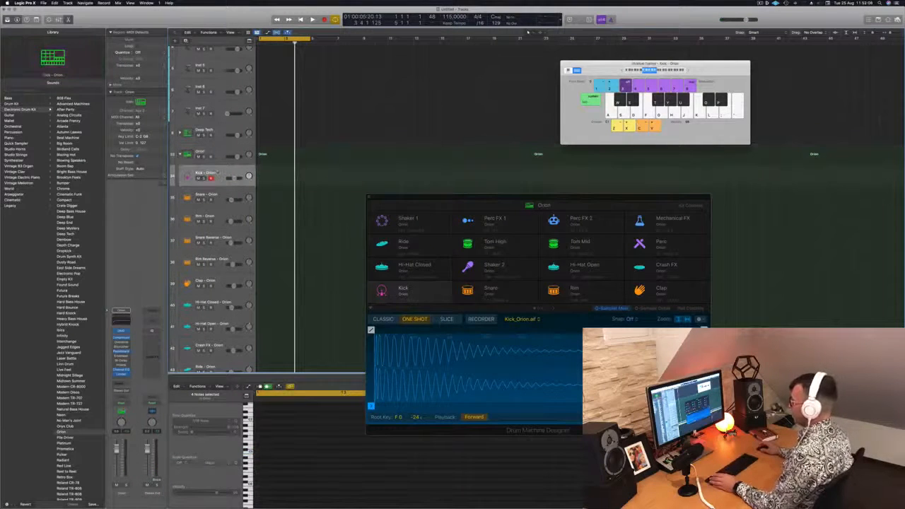
{"action": "key", "text": "r"}
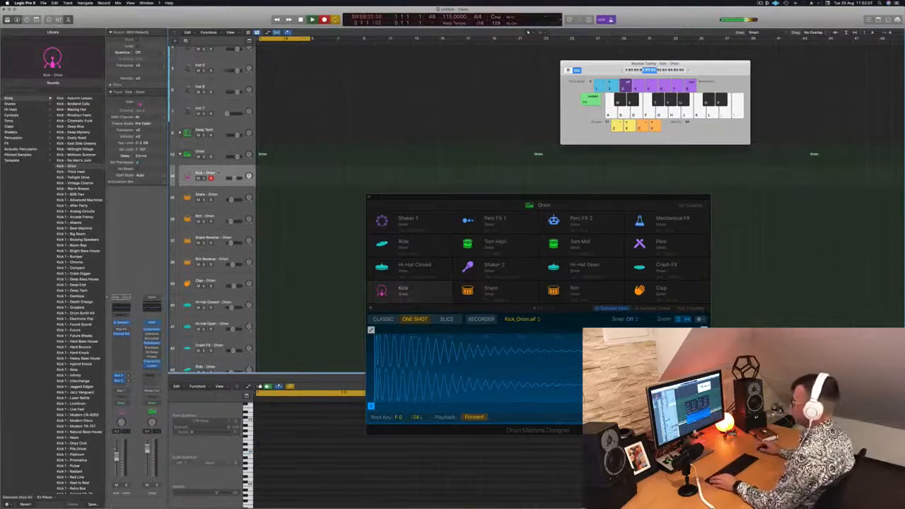
{"action": "key", "text": "a"}
{"action": "key", "text": "a"}
{"action": "key", "text": "a"}
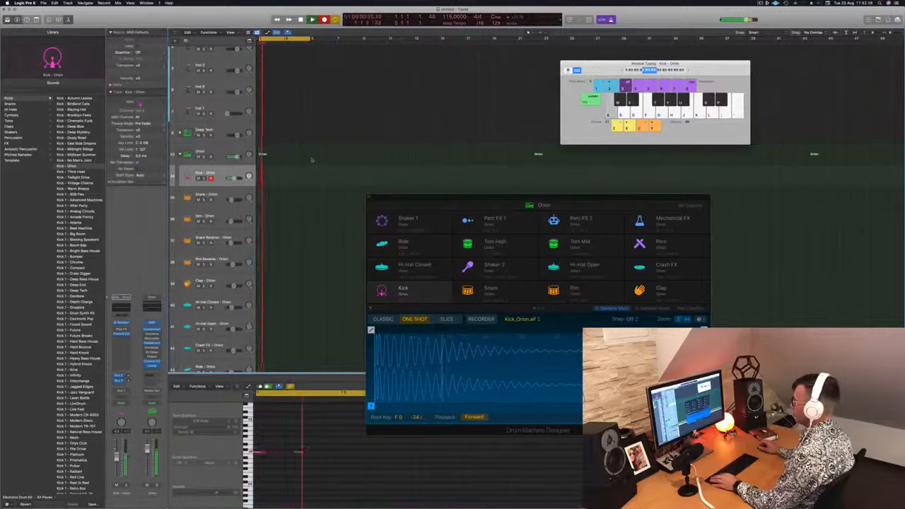
{"action": "key", "text": "space"}
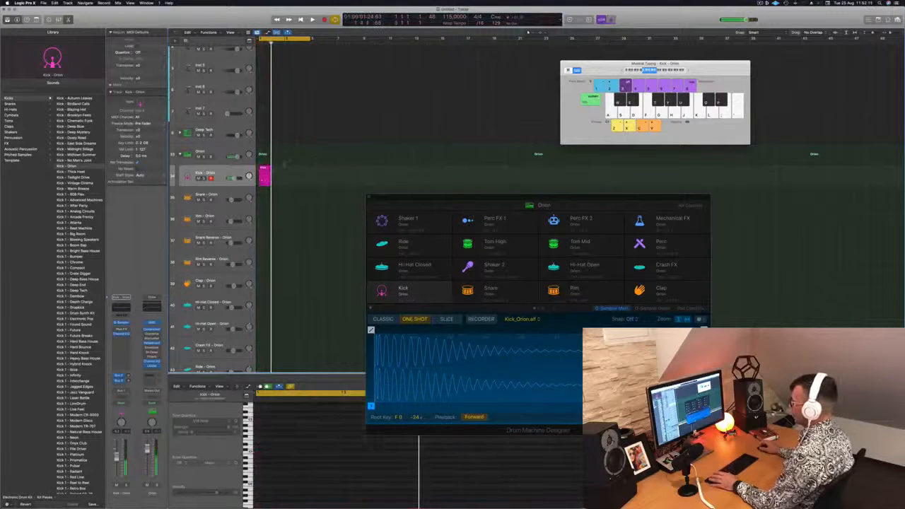
Step: Select the four notes of the new kick region in the Piano Roll and audition the pattern
{"action": "left_click", "coordinate": [266, 172]}
{"action": "scroll", "coordinate": [333, 453], "scroll_direction": "left", "scroll_amount": 1}
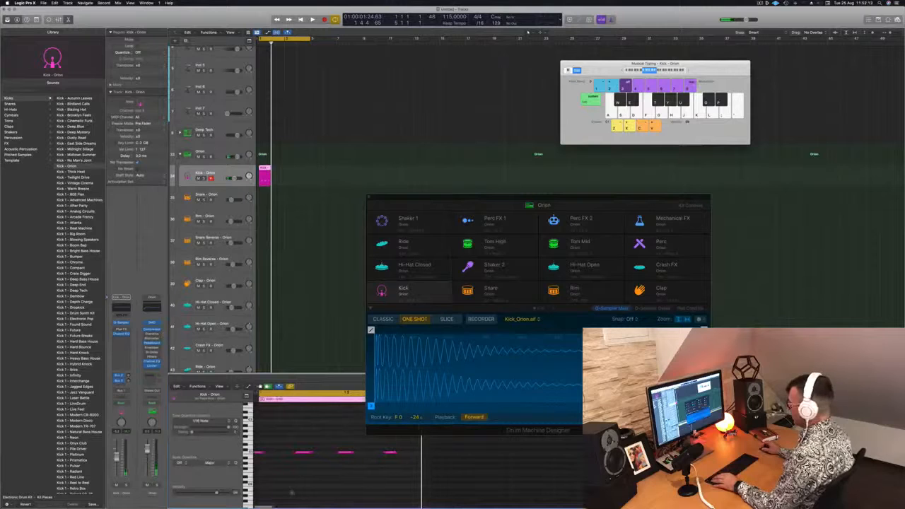
{"action": "left_click_drag", "start_coordinate": [263, 447], "coordinate": [397, 475]}
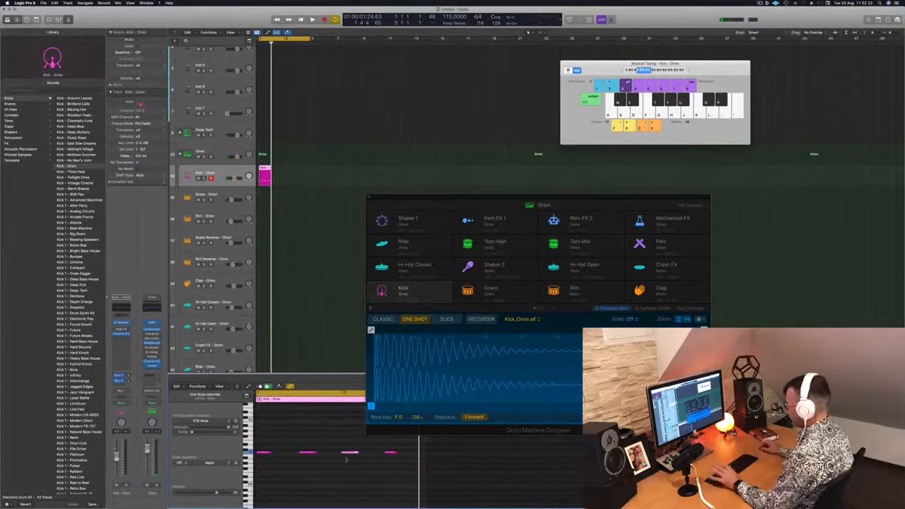
{"action": "left_click_drag", "start_coordinate": [264, 440], "coordinate": [423, 484]}
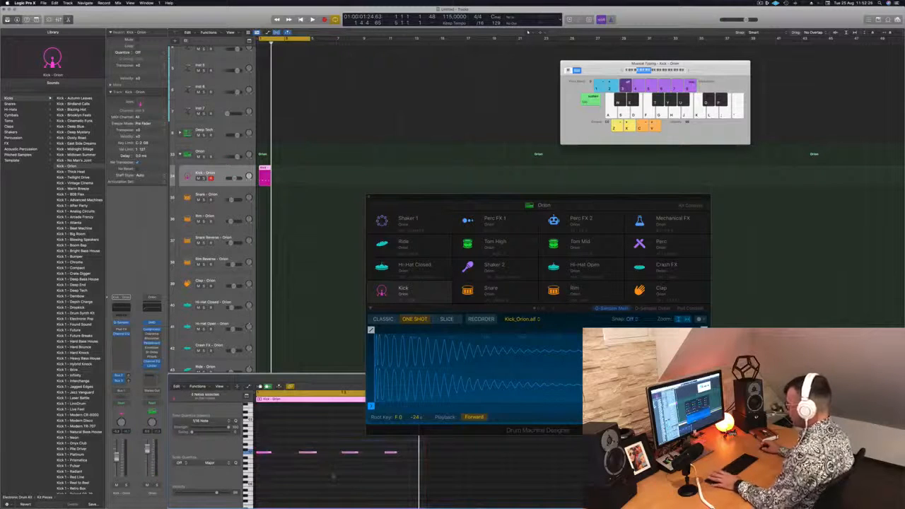
{"action": "key", "text": "space"}
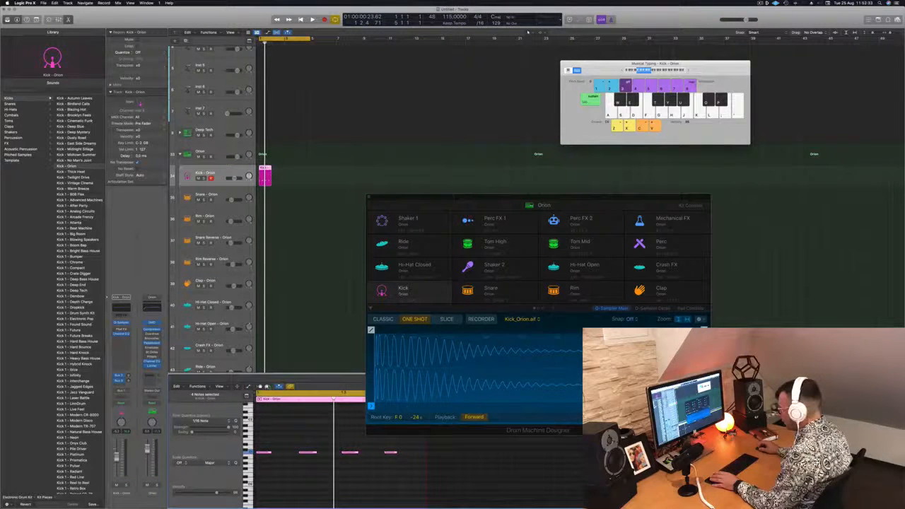
Step: Examine the Piano Roll's view options, including the note color choices
{"action": "left_click", "coordinate": [227, 388]}
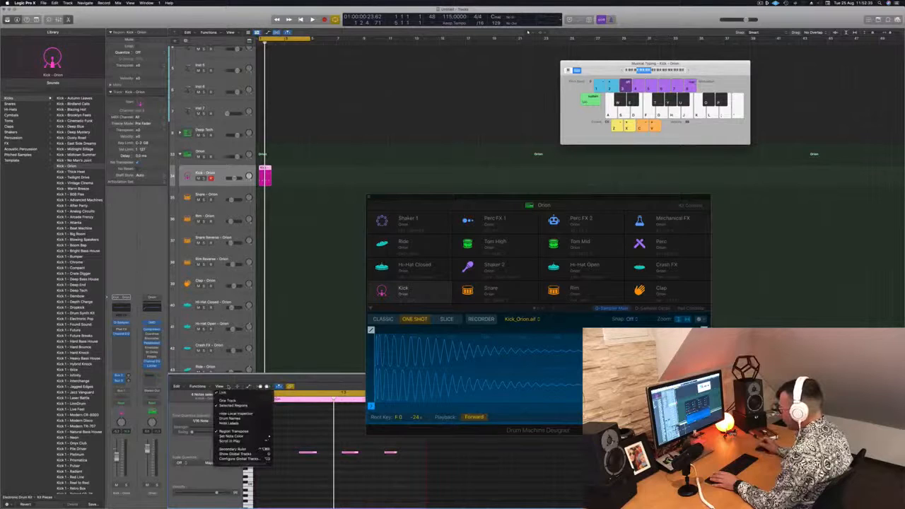
{"action": "left_click", "coordinate": [265, 449]}
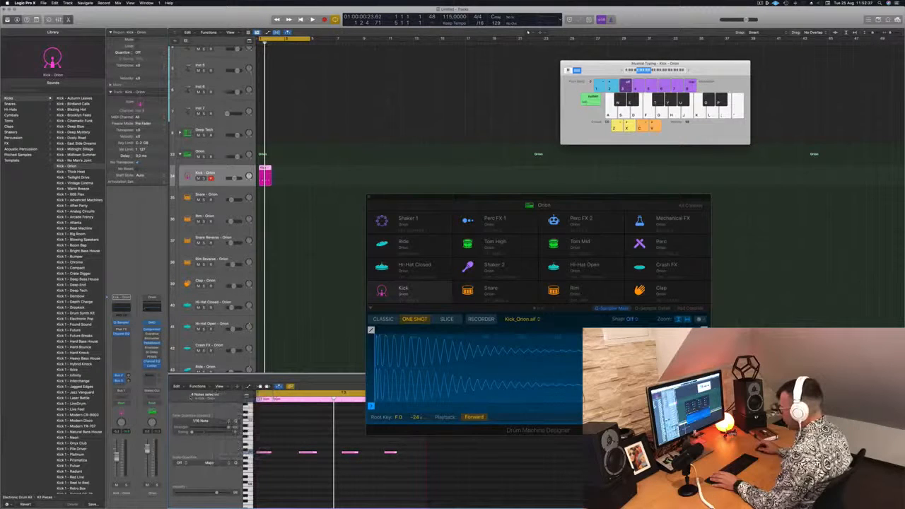
{"action": "left_click", "coordinate": [220, 388]}
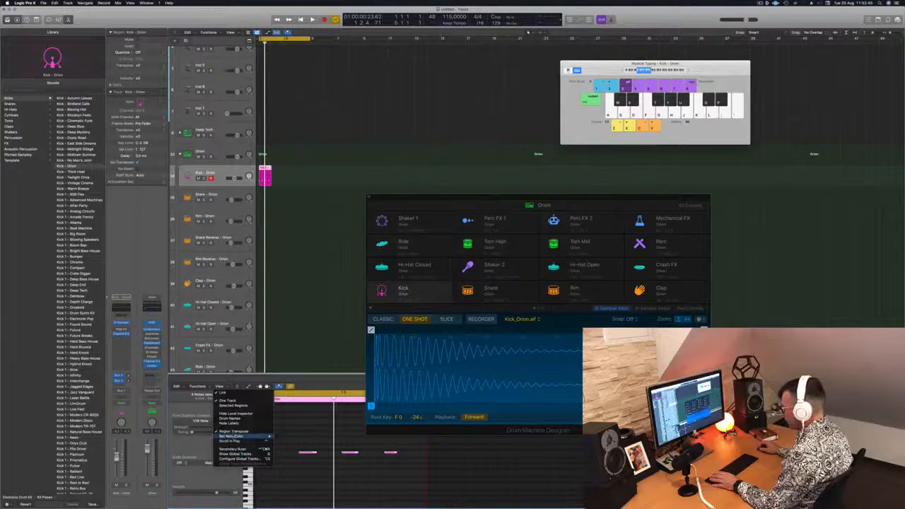
{"action": "left_click", "coordinate": [298, 427]}
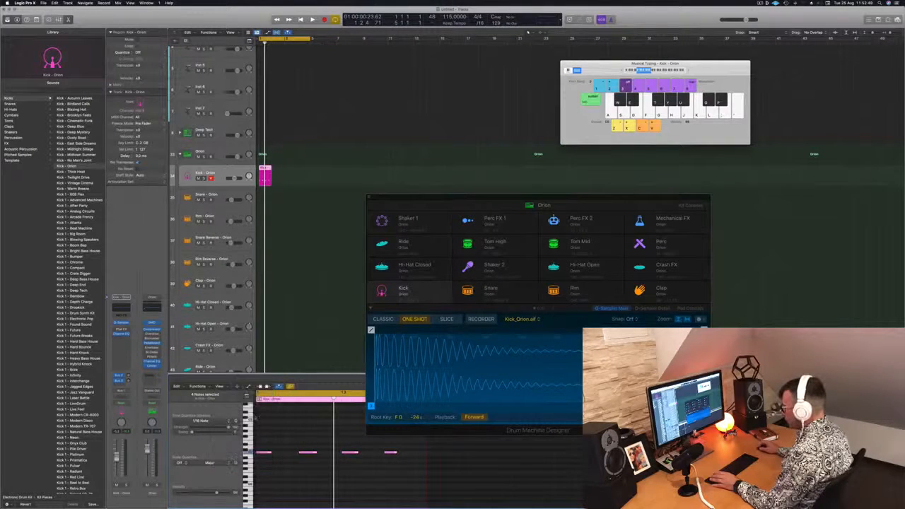
{"action": "left_click_drag", "start_coordinate": [257, 417], "coordinate": [282, 420]}
{"action": "scroll", "coordinate": [269, 429], "scroll_direction": "up", "scroll_amount": 2}
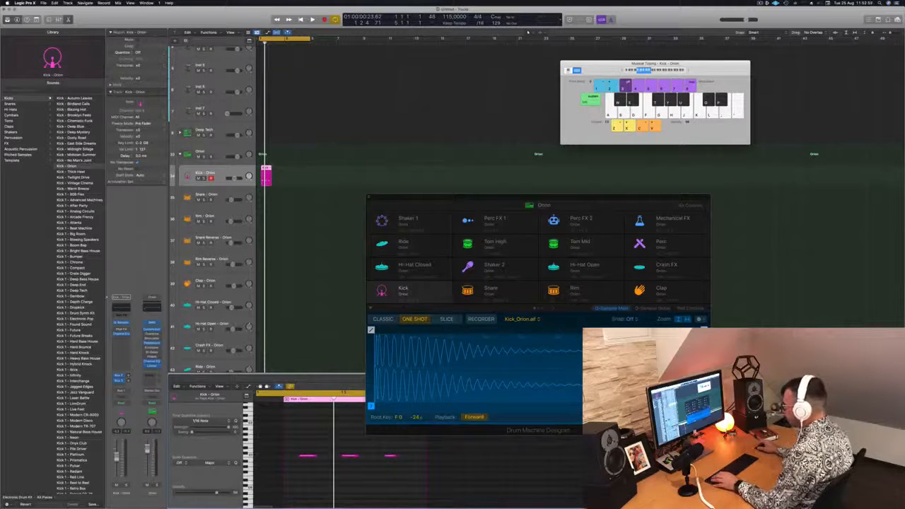
{"action": "left_click_drag", "start_coordinate": [266, 176], "coordinate": [264, 175]}
Step: Select all four kick notes in the Piano Roll and transpose them down several semitones during looped playback
{"action": "left_click_drag", "start_coordinate": [273, 446], "coordinate": [395, 460]}
{"action": "left_click", "coordinate": [352, 457]}
{"action": "key", "text": "space"}
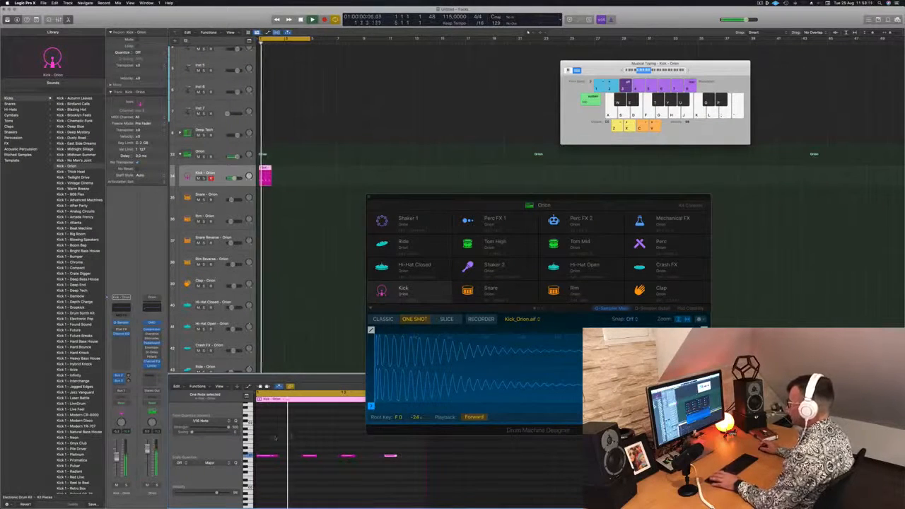
{"action": "left_click_drag", "start_coordinate": [273, 441], "coordinate": [446, 488]}
{"action": "key", "text": "alt+Down"}
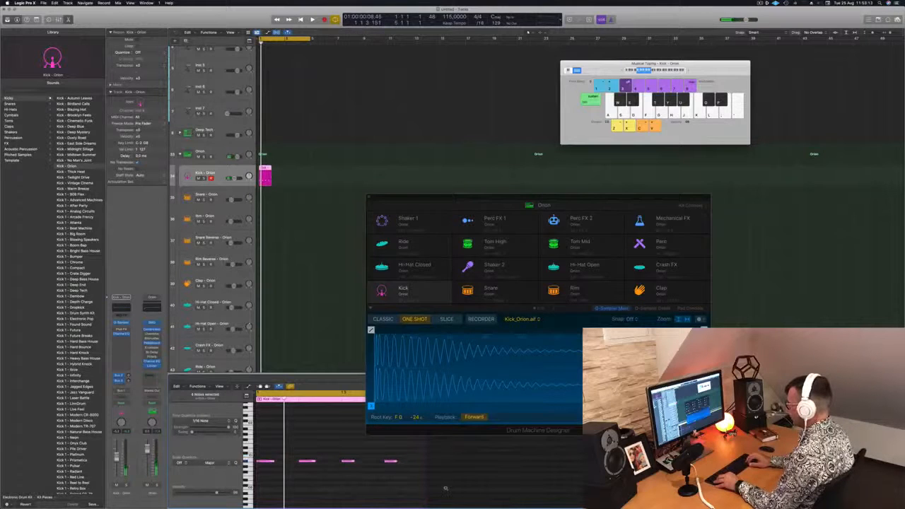
{"action": "key", "text": "alt+Down"}
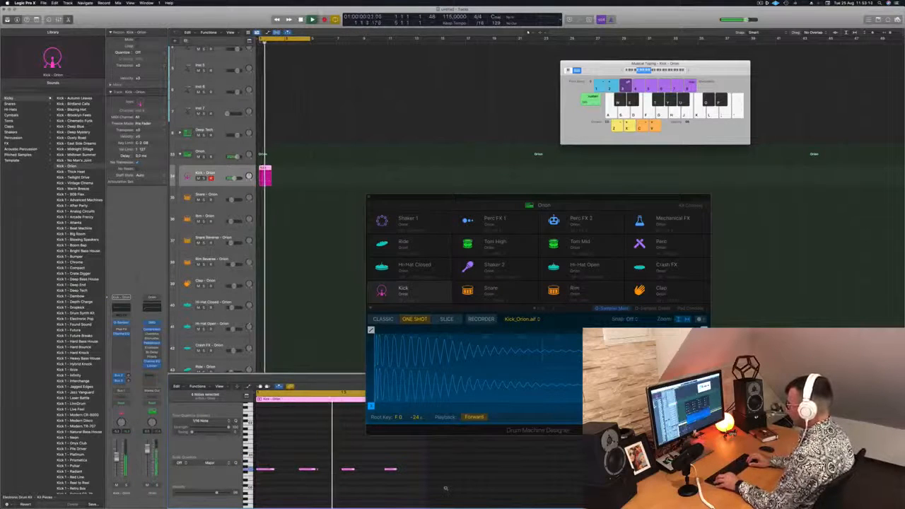
{"action": "key", "text": "alt+Up"}
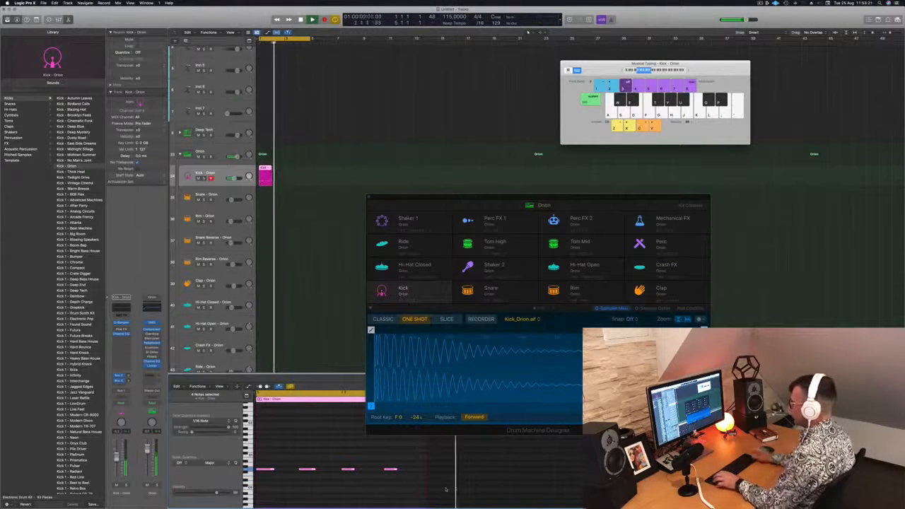
Step: Copy the kick region to make four consecutive regions from the start of the Kick - Orion track
{"action": "left_click_drag", "start_coordinate": [266, 175], "coordinate": [291, 172]}
{"action": "key", "text": "super+Left"}
{"action": "key", "text": "super+Left"}
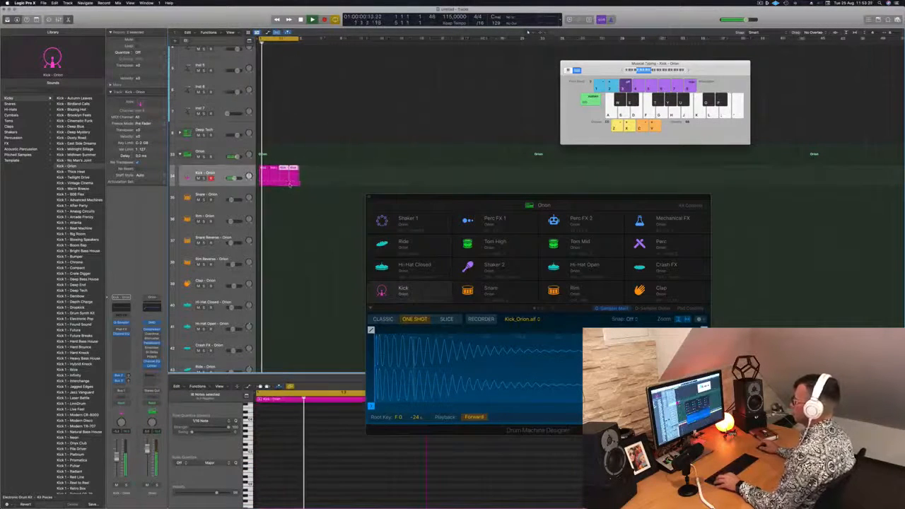
{"action": "left_click", "coordinate": [291, 214]}
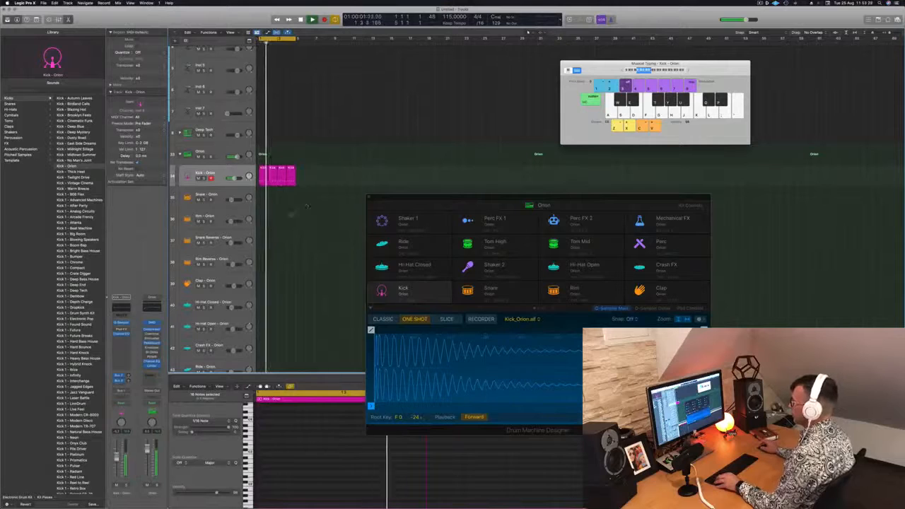
Step: Copy the first kick region onto the start of the Hi-Hat Open - Orion track and return the playhead near the beginning
{"action": "left_click", "coordinate": [263, 171]}
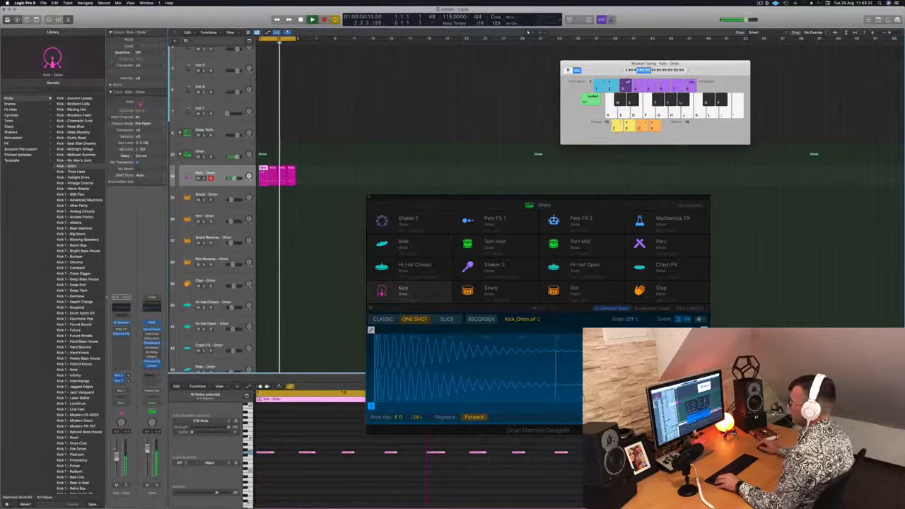
{"action": "scroll", "coordinate": [272, 218], "scroll_direction": "down", "scroll_amount": 3}
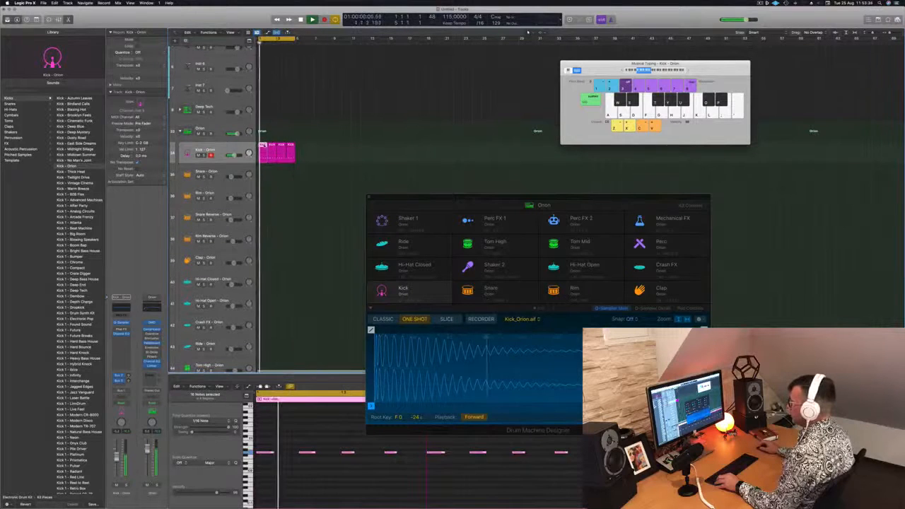
{"action": "left_click_drag", "start_coordinate": [273, 152], "coordinate": [267, 304]}
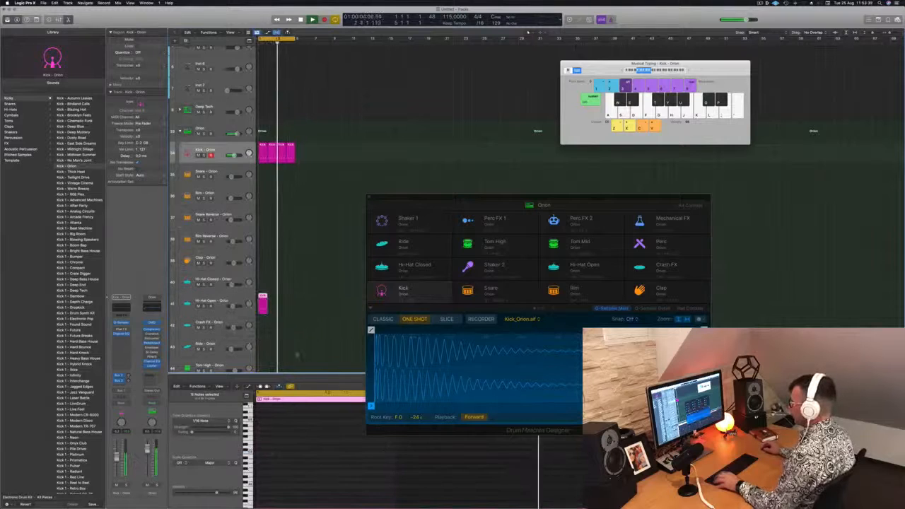
{"action": "key", "text": "super+Left"}
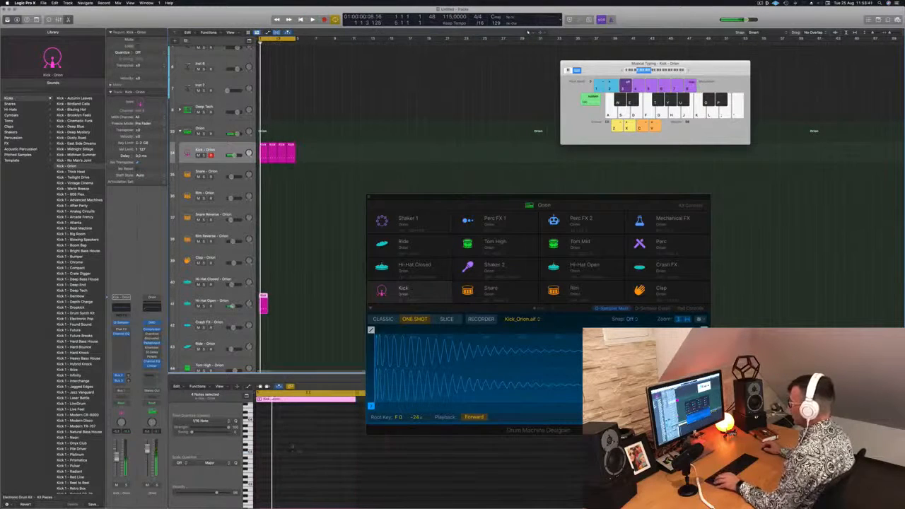
Step: Shift the four notes of the Hi-Hat Open region half a beat forward onto the off-beats
{"action": "scroll", "coordinate": [293, 446], "scroll_direction": "down", "scroll_amount": 5}
{"action": "scroll", "coordinate": [293, 445], "scroll_direction": "up", "scroll_amount": 1}
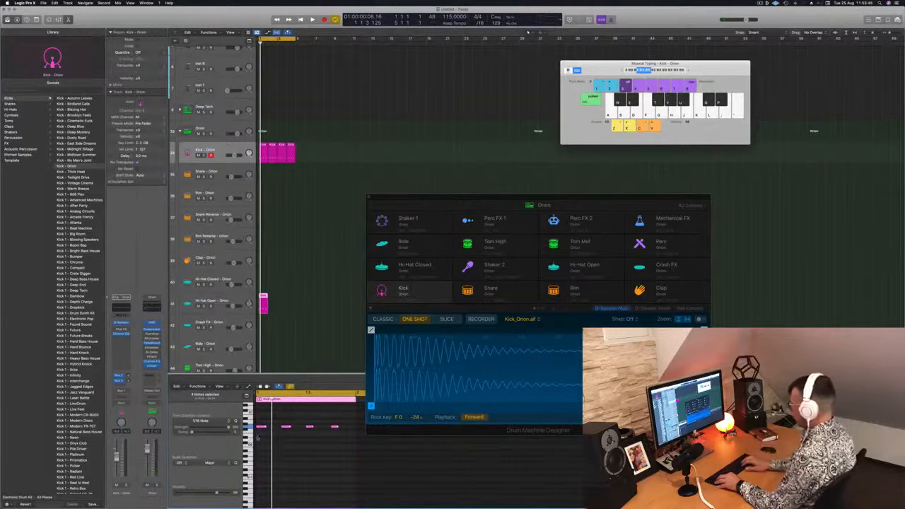
{"action": "key", "text": "space"}
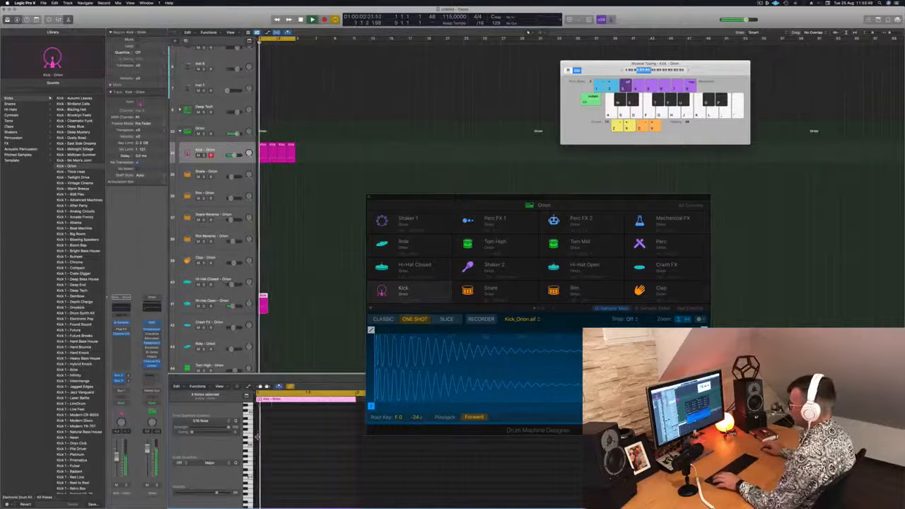
{"action": "scroll", "coordinate": [305, 437], "scroll_direction": "up", "scroll_amount": 5}
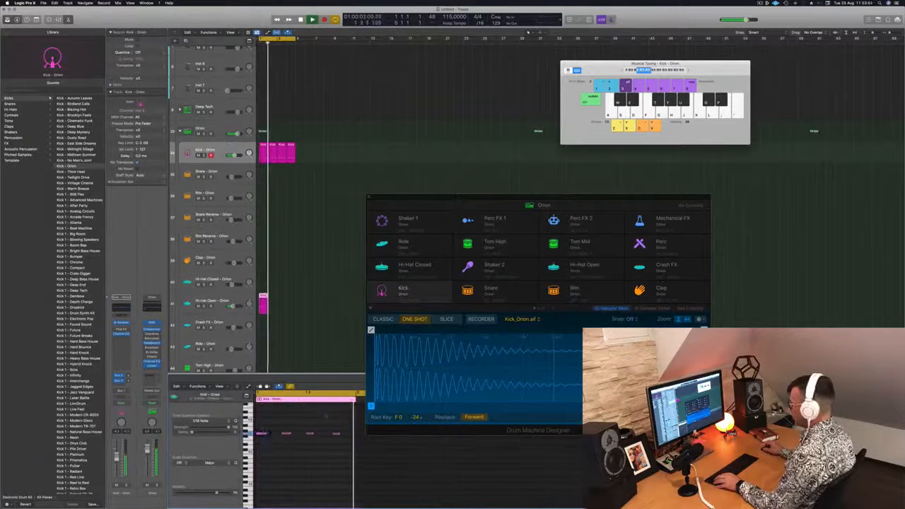
{"action": "left_click_drag", "start_coordinate": [259, 428], "coordinate": [346, 449]}
{"action": "key", "text": "alt+Right"}
{"action": "key", "text": "alt+Right"}
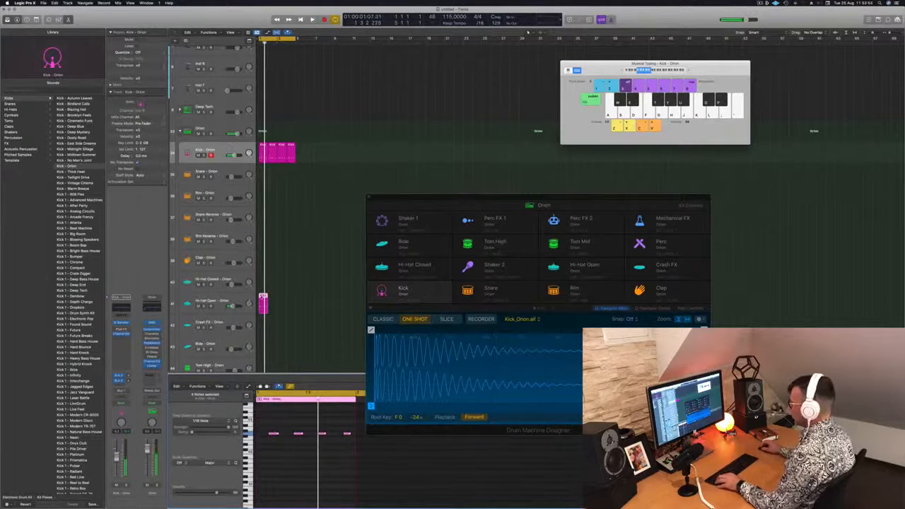
Step: Copy the Hi-Hat Open region to make four consecutive regions and transpose all their notes upward during looped playback
{"action": "left_click_drag", "start_coordinate": [264, 299], "coordinate": [281, 302]}
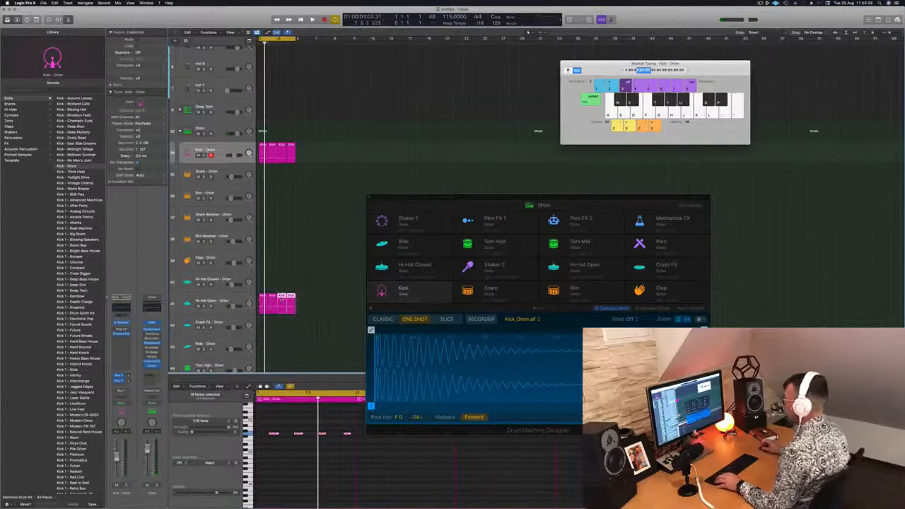
{"action": "scroll", "coordinate": [305, 463], "scroll_direction": "down", "scroll_amount": 3}
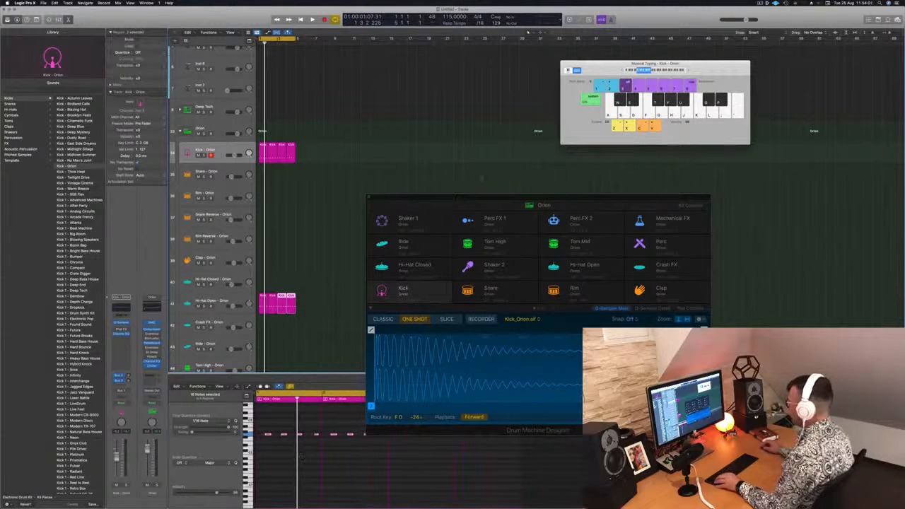
{"action": "left_click_drag", "start_coordinate": [476, 200], "coordinate": [535, 115]}
{"action": "left_click_drag", "start_coordinate": [265, 426], "coordinate": [548, 452]}
{"action": "key", "text": "alt+Up"}
{"action": "key", "text": "alt+Up"}
{"action": "key", "text": "space"}
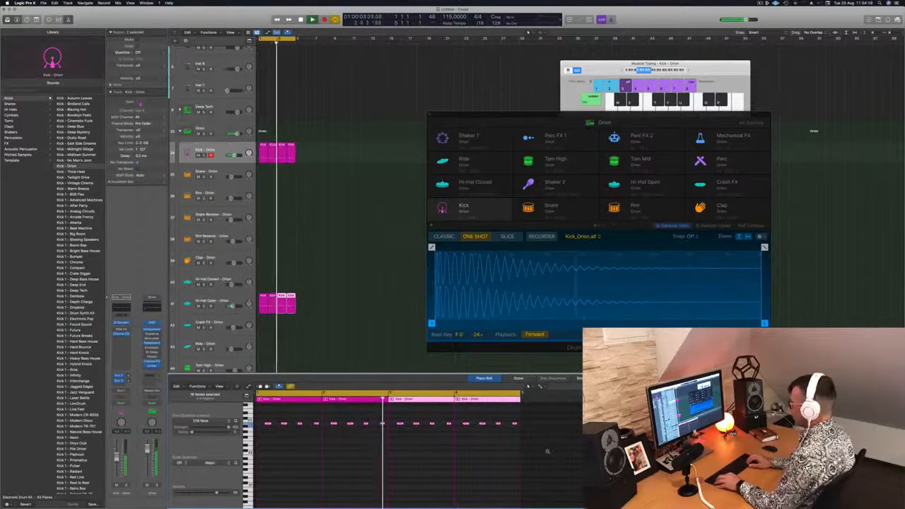
{"action": "key", "text": "Return"}
Step: Trim the Hi-Hat Open sample's end to 0.761 s with a long fade-out, and slightly lower its track volume
{"action": "left_click", "coordinate": [213, 302]}
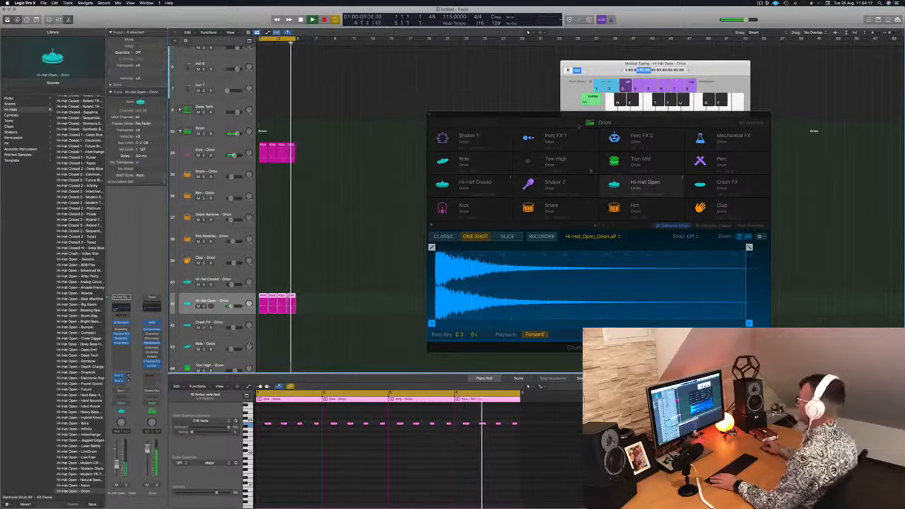
{"action": "left_click_drag", "start_coordinate": [554, 116], "coordinate": [546, 111]}
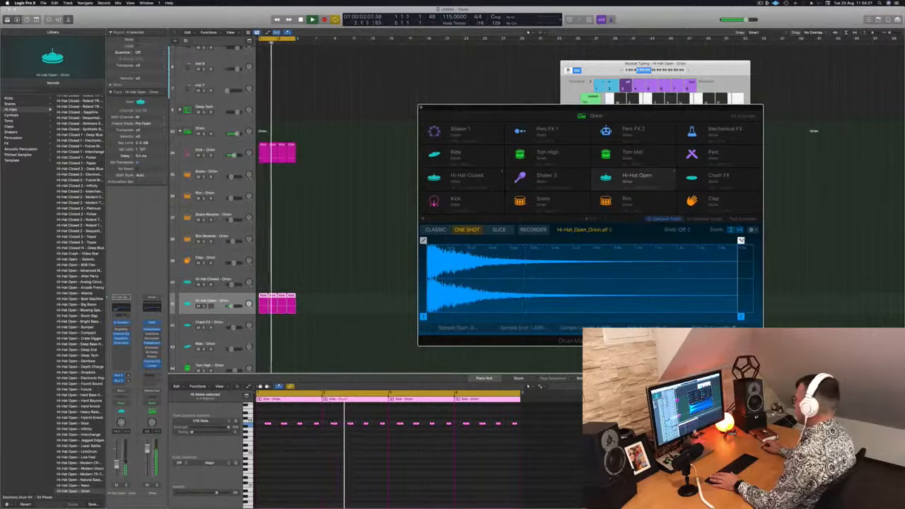
{"action": "left_click_drag", "start_coordinate": [741, 240], "coordinate": [627, 242]}
{"action": "left_click_drag", "start_coordinate": [740, 316], "coordinate": [591, 319]}
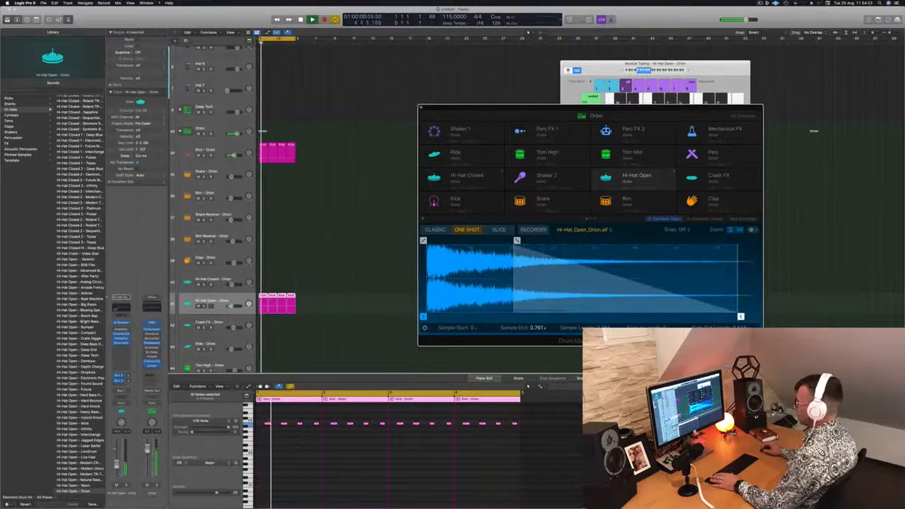
{"action": "left_click_drag", "start_coordinate": [116, 465], "coordinate": [117, 468]}
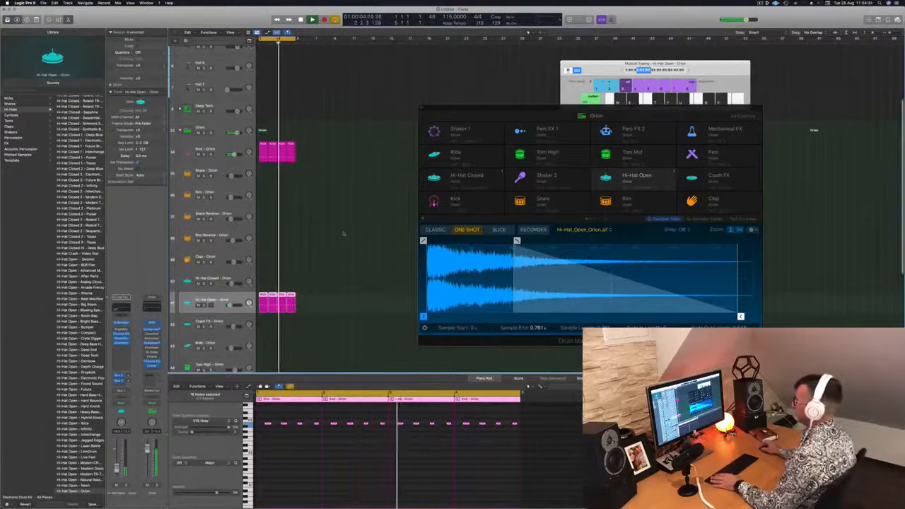
Step: Copy the first kick region onto the Snare - Orion track and keep only its second and fourth notes
{"action": "scroll", "coordinate": [305, 188], "scroll_direction": "down", "scroll_amount": 2}
{"action": "left_click", "coordinate": [263, 126]}
{"action": "left_click_drag", "start_coordinate": [264, 126], "coordinate": [263, 145]}
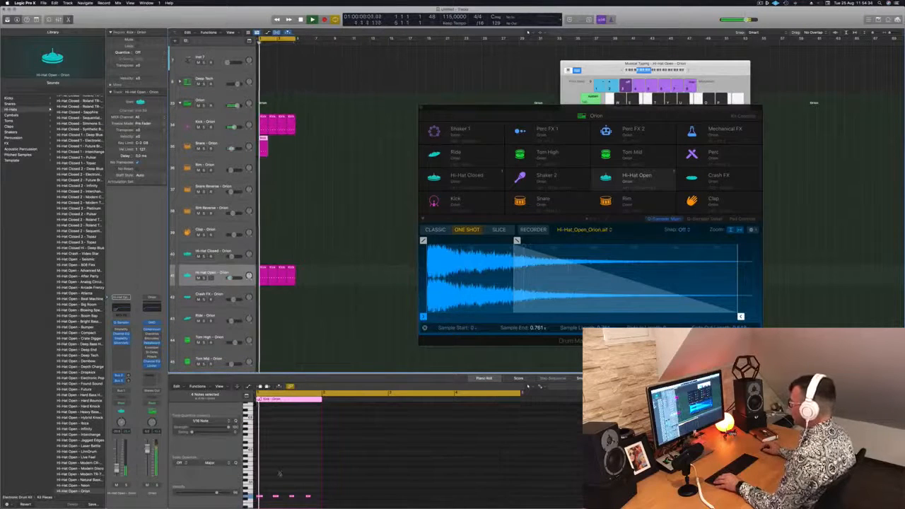
{"action": "scroll", "coordinate": [252, 495], "scroll_direction": "down", "scroll_amount": 3}
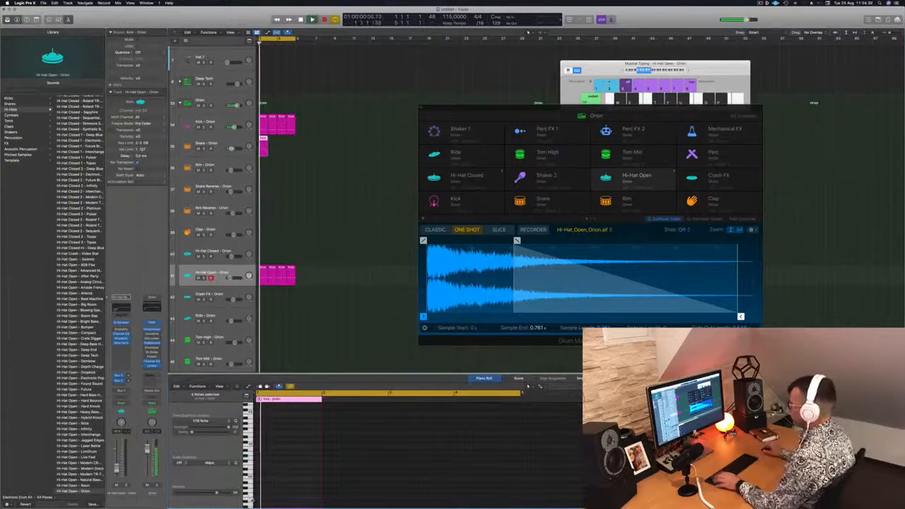
{"action": "scroll", "coordinate": [283, 446], "scroll_direction": "down", "scroll_amount": 2}
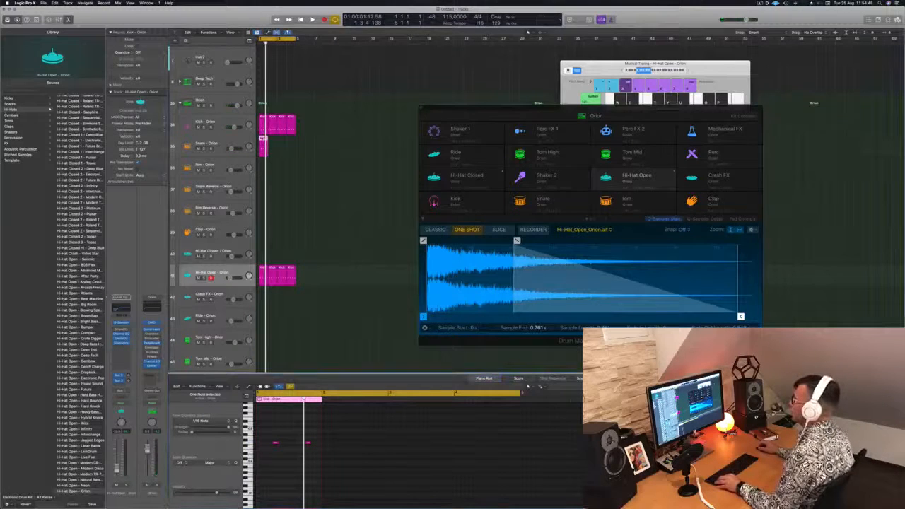
Step: Copy the snare region to make four consecutive regions and audition the looped drum pattern
{"action": "left_click_drag", "start_coordinate": [263, 142], "coordinate": [282, 146]}
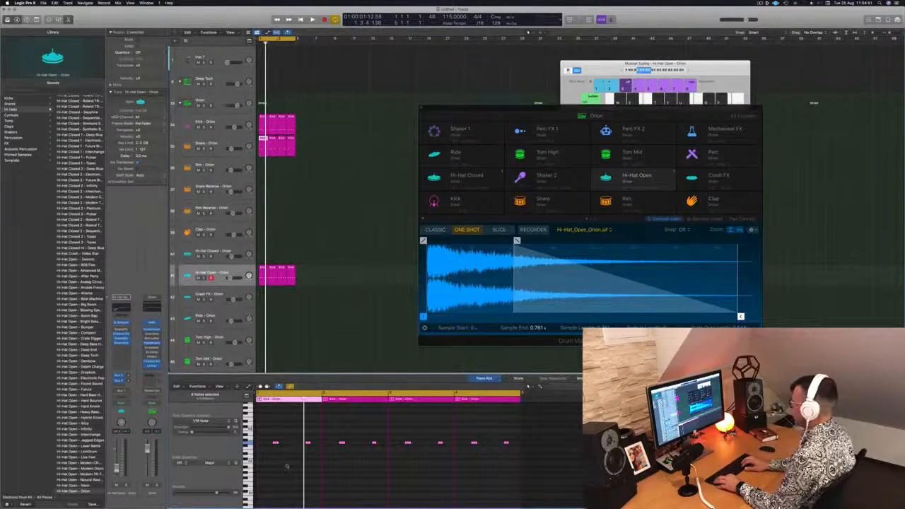
{"action": "key", "text": "space"}
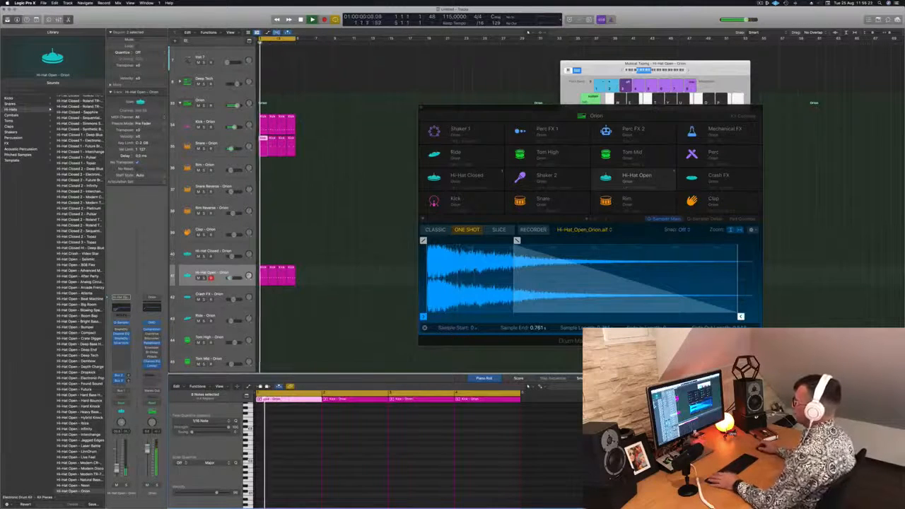
{"action": "key", "text": "super+v"}
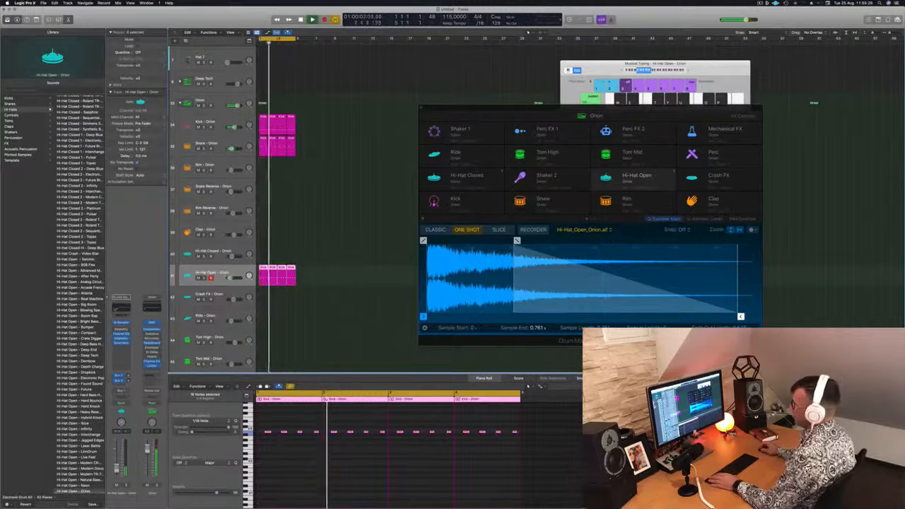
Step: Add four consecutive regions copied from the kick to the Tom High - Orion track, with a single note near each bar's end
{"action": "scroll", "coordinate": [317, 339], "scroll_direction": "down", "scroll_amount": 4}
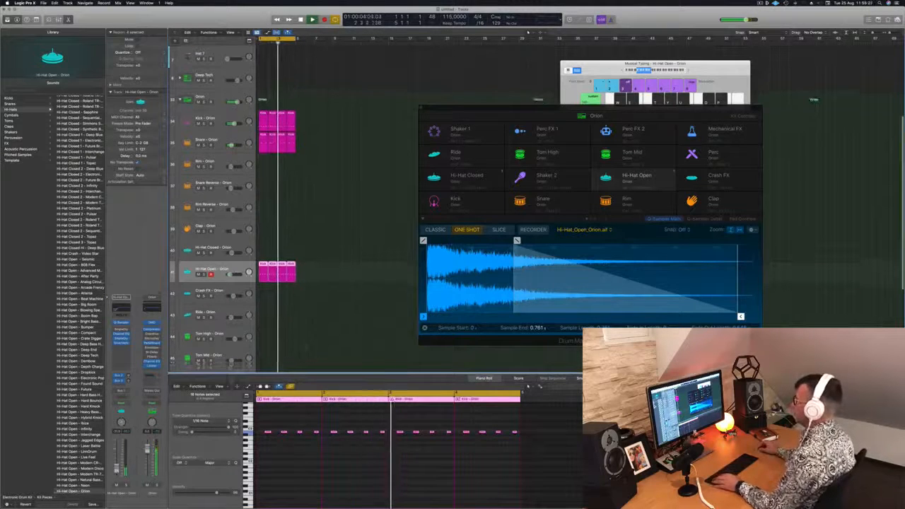
{"action": "left_click_drag", "start_coordinate": [264, 95], "coordinate": [266, 302]}
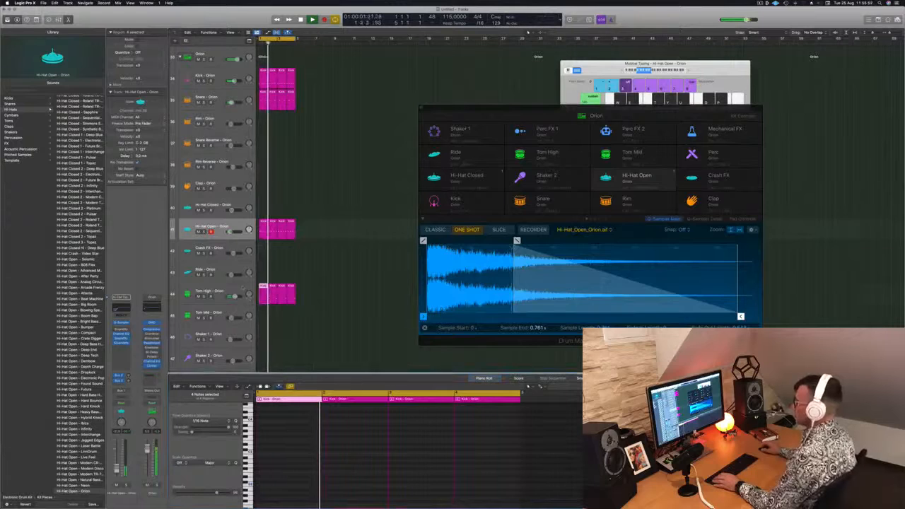
{"action": "key", "text": "s"}
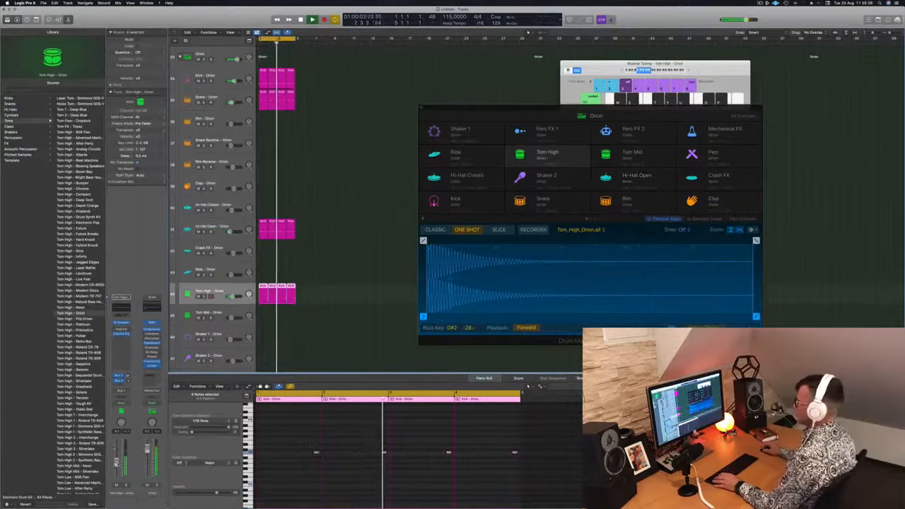
Step: Repeat the drum regions up to bar 17 and extend the cycle range to cover all 16 bars
{"action": "scroll", "coordinate": [379, 208], "scroll_direction": "up", "scroll_amount": 5}
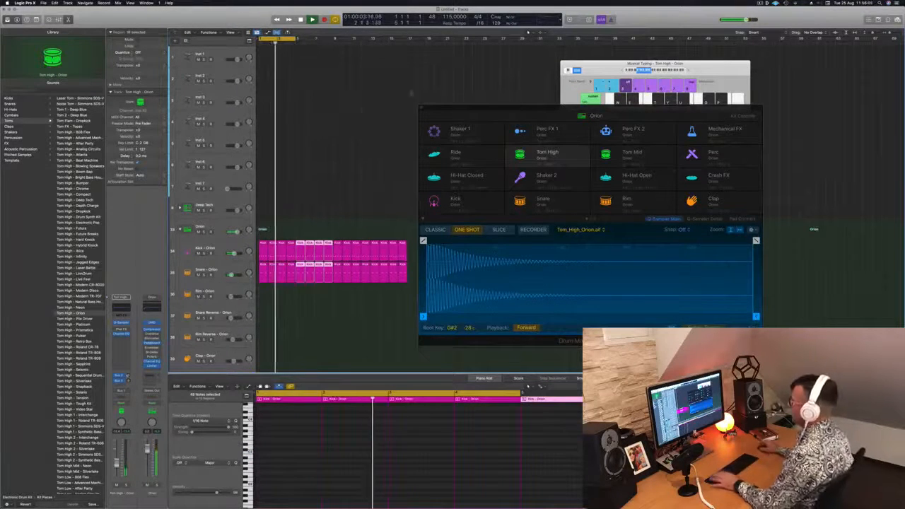
{"action": "key", "text": "super+u"}
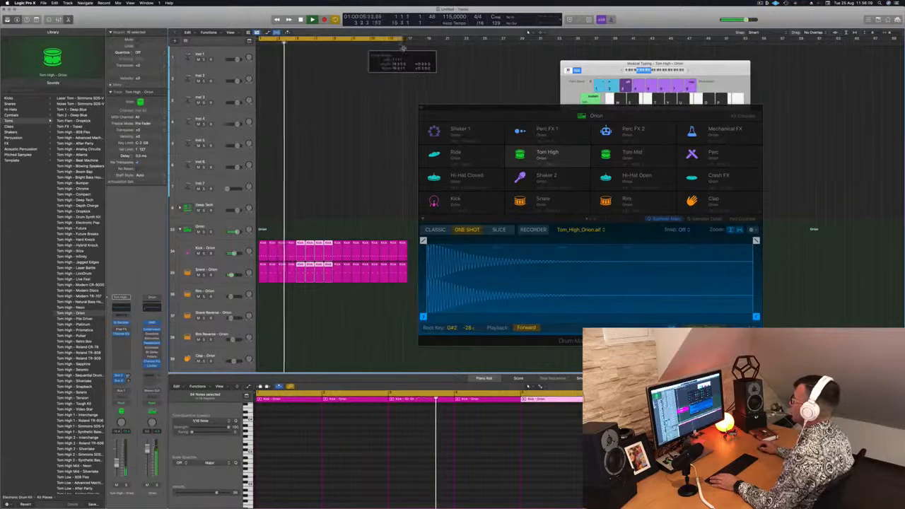
{"action": "left_click_drag", "start_coordinate": [485, 107], "coordinate": [713, 129]}
Step: Load the Retro Synth instrument on the Inst 1 track
{"action": "left_click", "coordinate": [219, 56]}
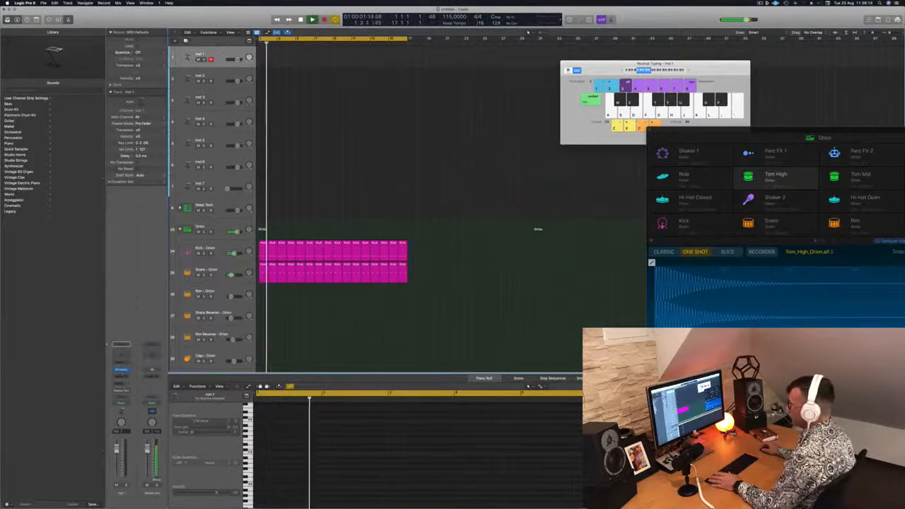
{"action": "left_click", "coordinate": [122, 369]}
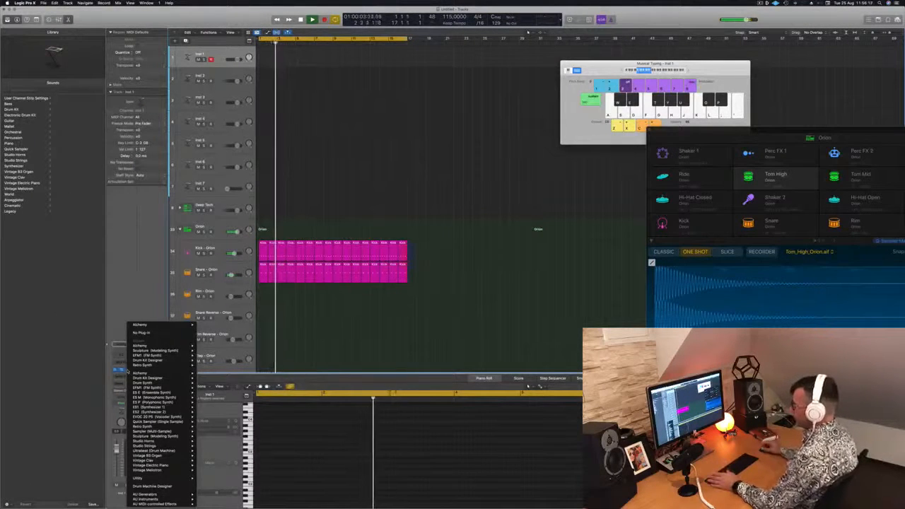
{"action": "mouse_move", "coordinate": [152, 378]}
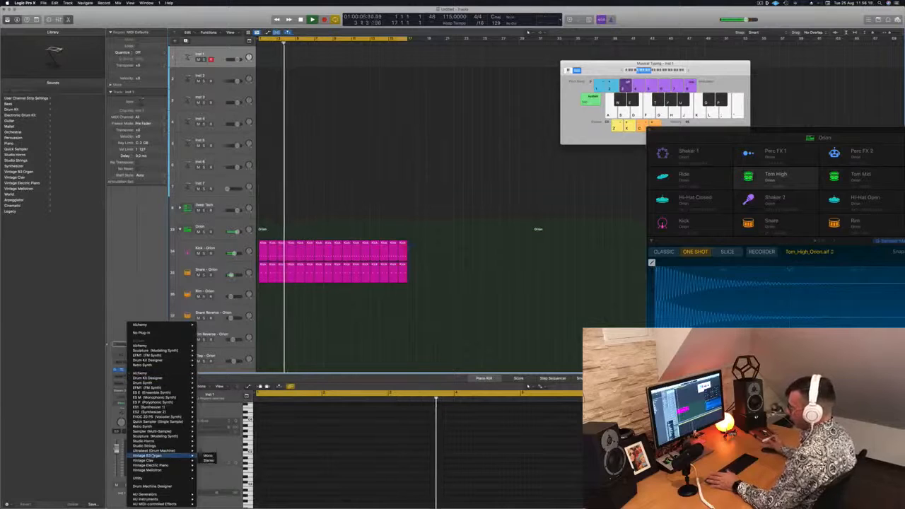
{"action": "mouse_move", "coordinate": [146, 441]}
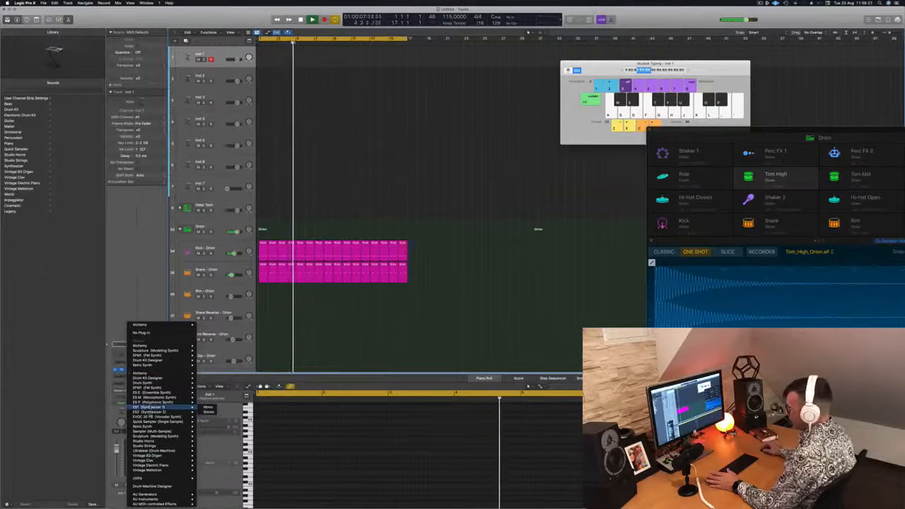
{"action": "left_click", "coordinate": [209, 427]}
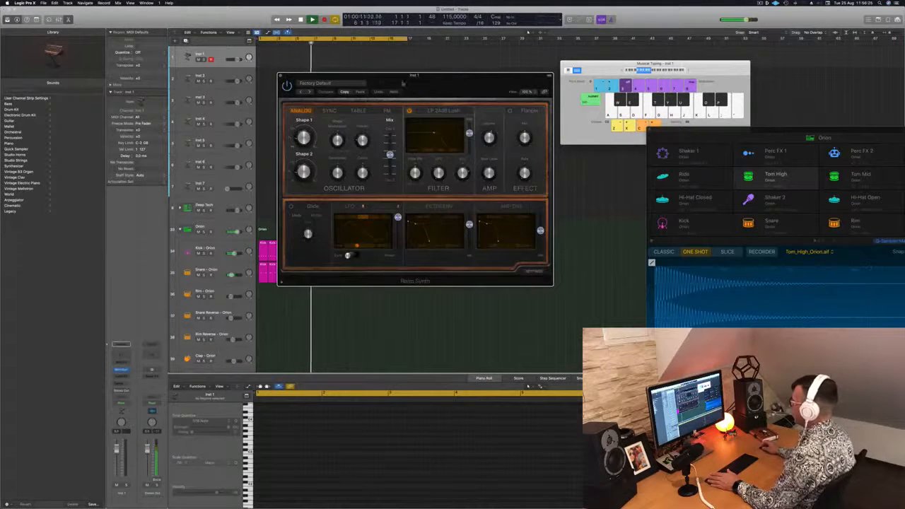
Step: Look through the Retro Synth's Synth Leads presets and load the Antimatter Synth preset
{"action": "left_click_drag", "start_coordinate": [402, 84], "coordinate": [389, 83]}
{"action": "left_click", "coordinate": [307, 84]}
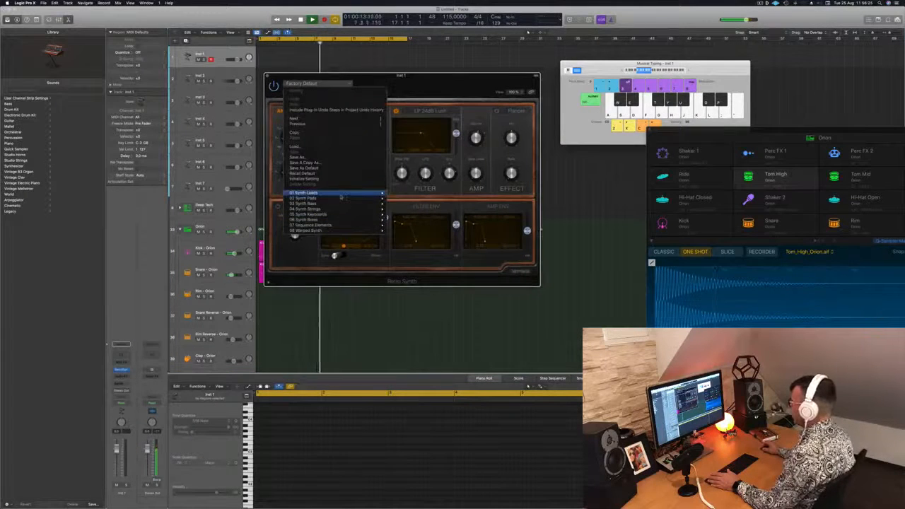
{"action": "mouse_move", "coordinate": [341, 198]}
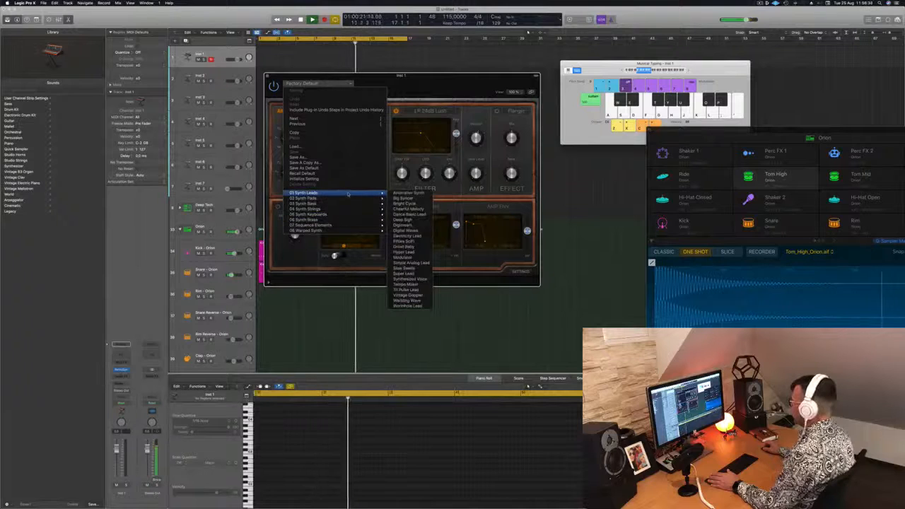
{"action": "left_click", "coordinate": [427, 87]}
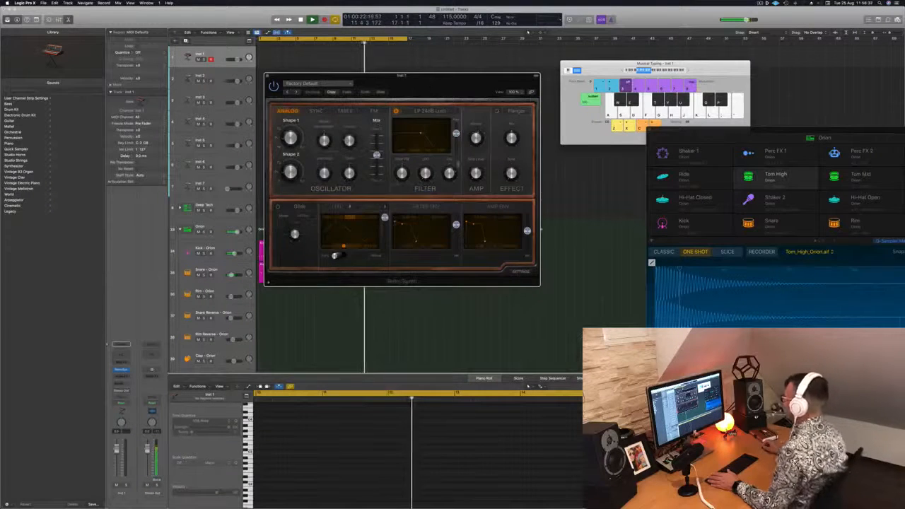
{"action": "left_click_drag", "start_coordinate": [471, 79], "coordinate": [427, 150]}
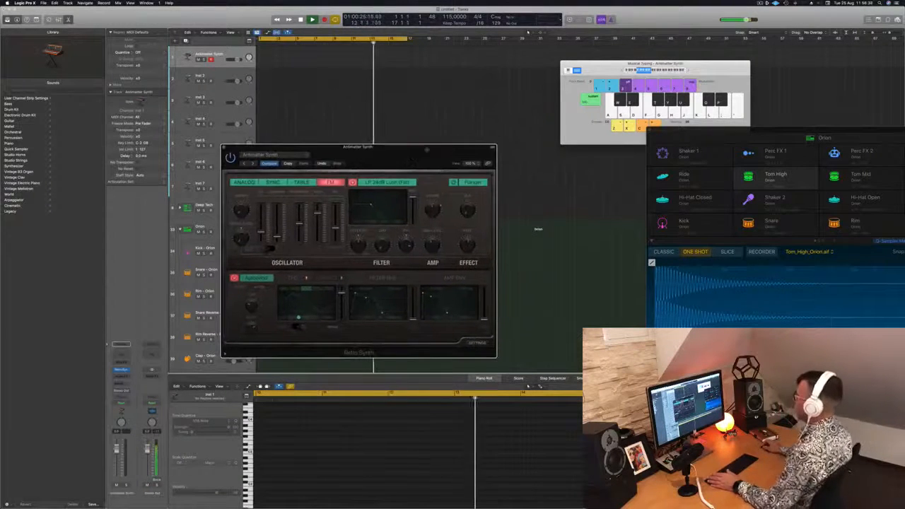
Step: Load the Retro Synth's Big Syncer preset and shift the Musical Typing keyboard's range up an octave
{"action": "left_click_drag", "start_coordinate": [601, 64], "coordinate": [591, 62]}
{"action": "left_click_drag", "start_coordinate": [457, 158], "coordinate": [611, 173]}
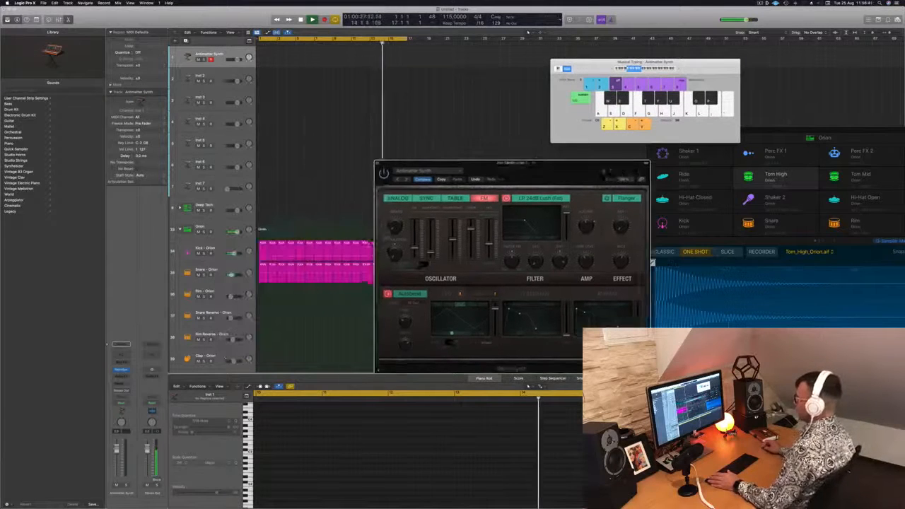
{"action": "left_click_drag", "start_coordinate": [408, 162], "coordinate": [426, 161]}
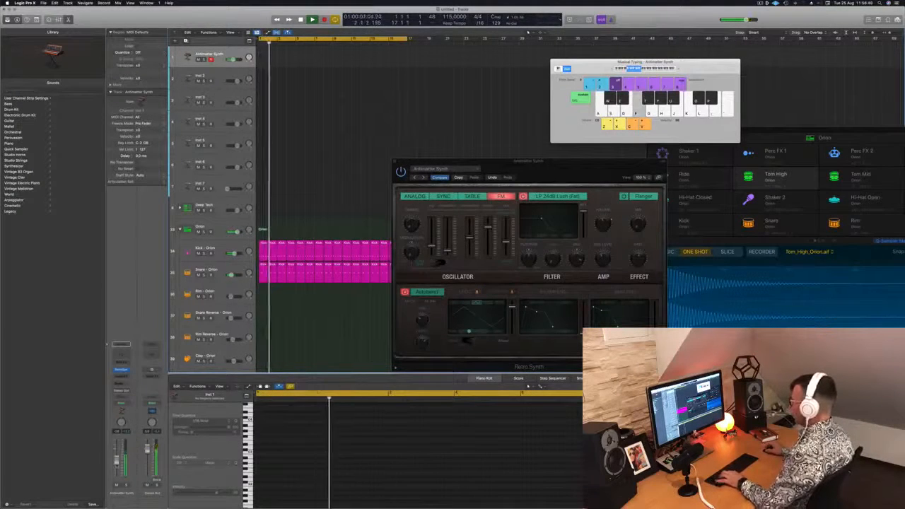
{"action": "left_click_drag", "start_coordinate": [557, 178], "coordinate": [443, 105]}
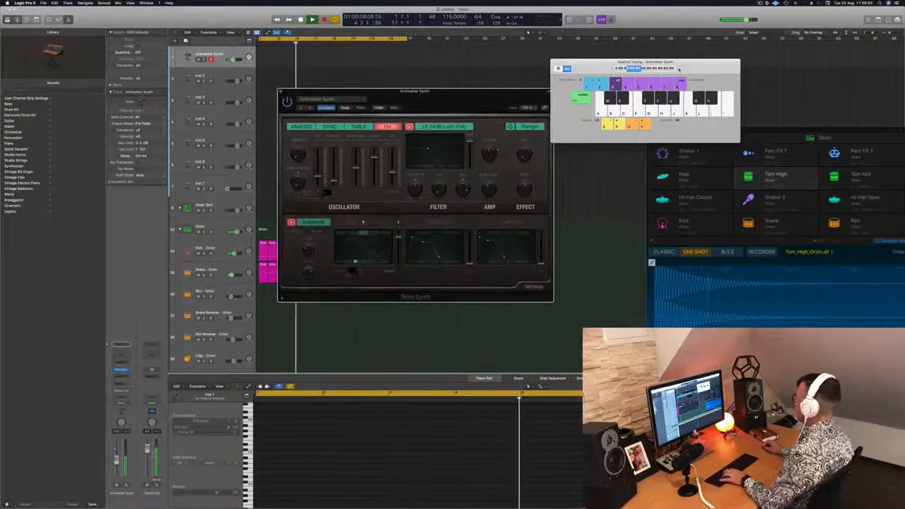
{"action": "left_click_drag", "start_coordinate": [311, 108], "coordinate": [380, 101]}
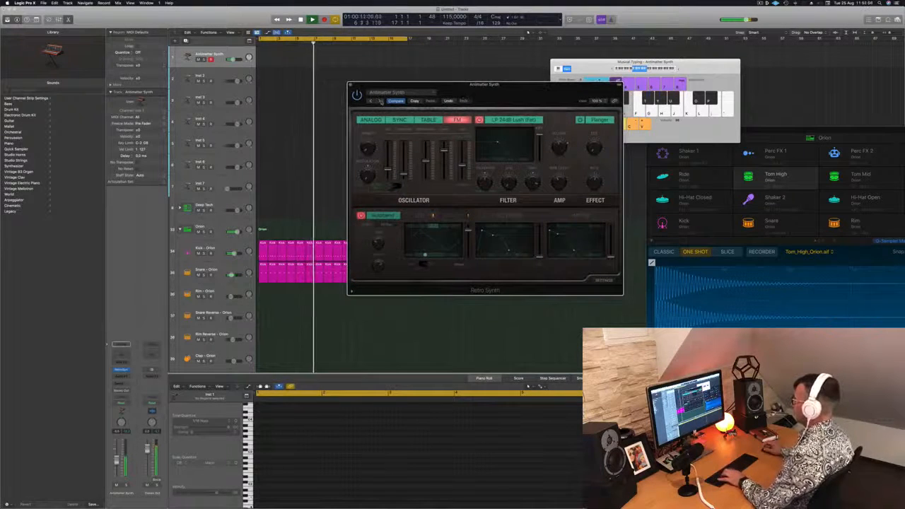
{"action": "left_click", "coordinate": [380, 102]}
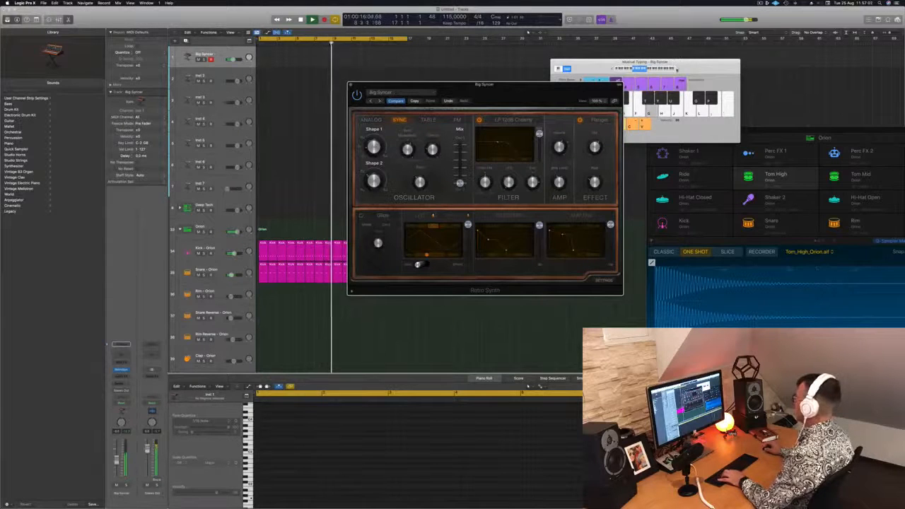
{"action": "left_click", "coordinate": [676, 68]}
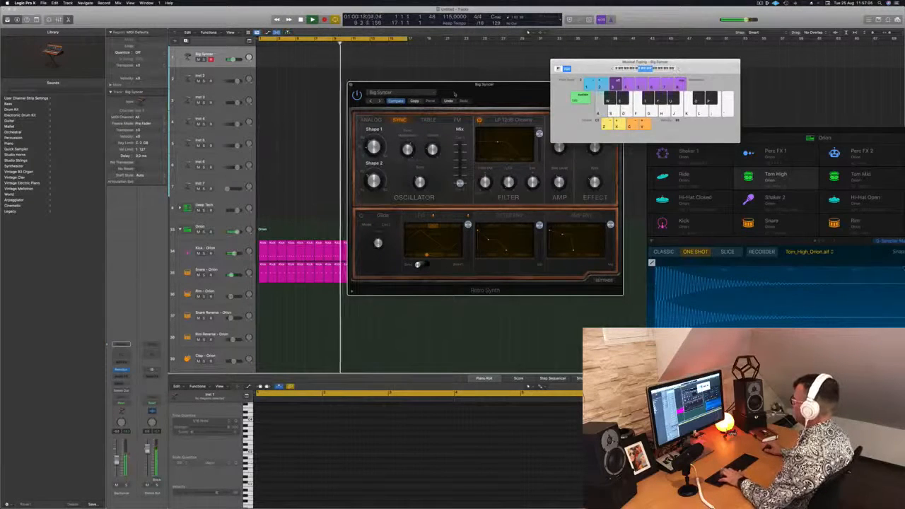
Step: Advance the Retro Synth to the Bright Cycle preset and audition it with a few notes
{"action": "left_click", "coordinate": [380, 101]}
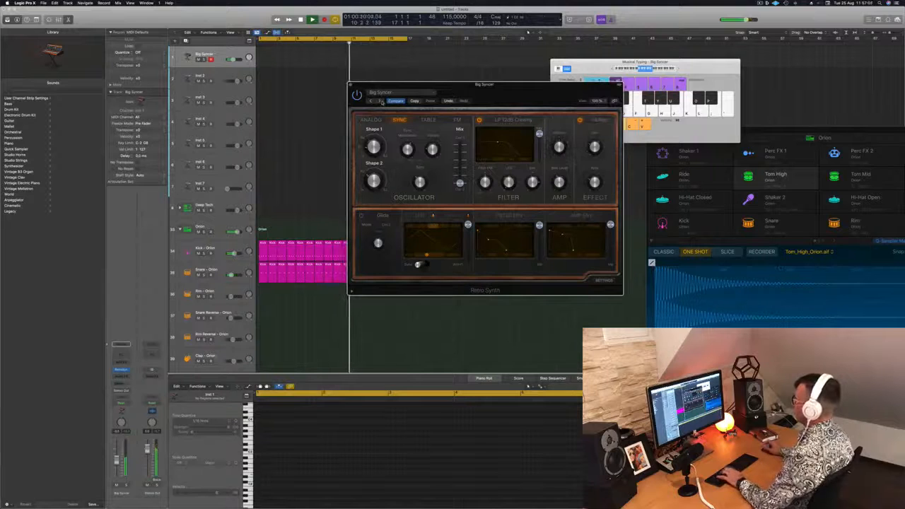
{"action": "left_click_drag", "start_coordinate": [520, 91], "coordinate": [471, 110]}
{"action": "key", "text": "d"}
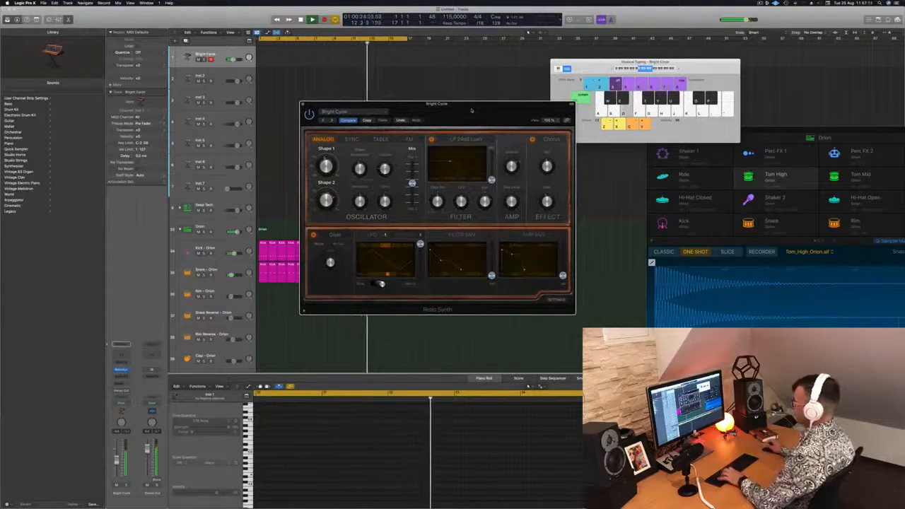
{"action": "key", "text": "a"}
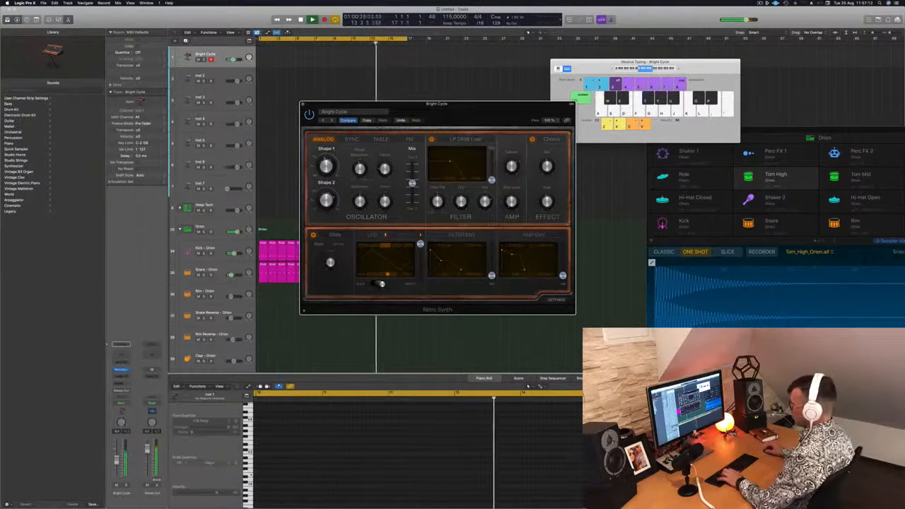
Step: Add a bus send to the Bright Cycle track and insert the SilverVerb reverb on the resulting aux channel
{"action": "left_click", "coordinate": [121, 383]}
{"action": "mouse_move", "coordinate": [121, 391]}
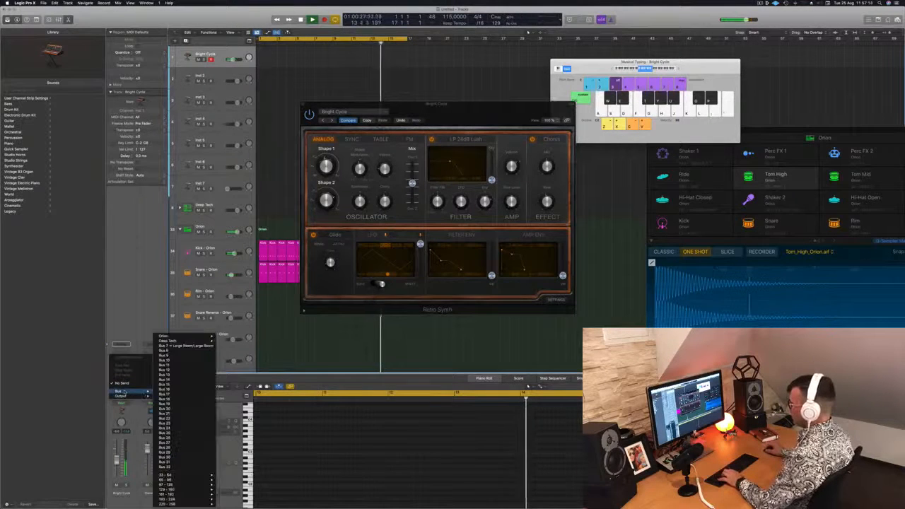
{"action": "left_click", "coordinate": [185, 355]}
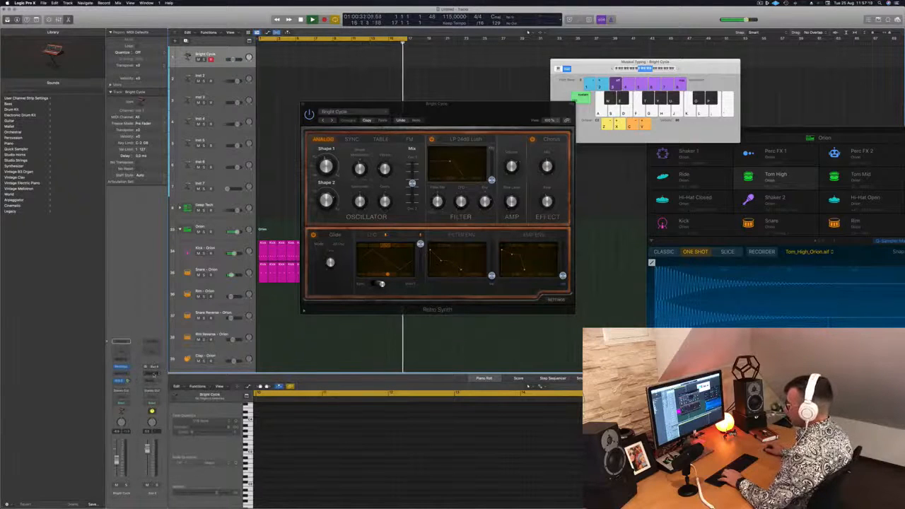
{"action": "left_click", "coordinate": [152, 374]}
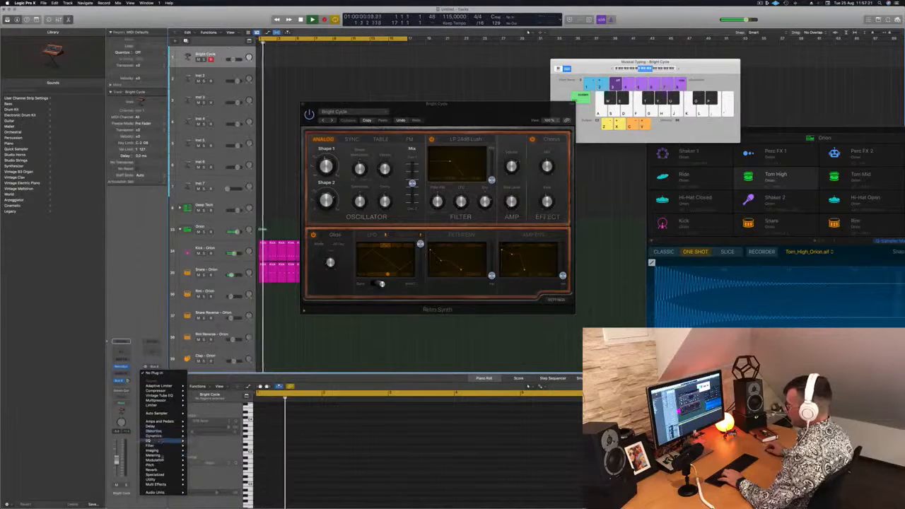
{"action": "mouse_move", "coordinate": [163, 432]}
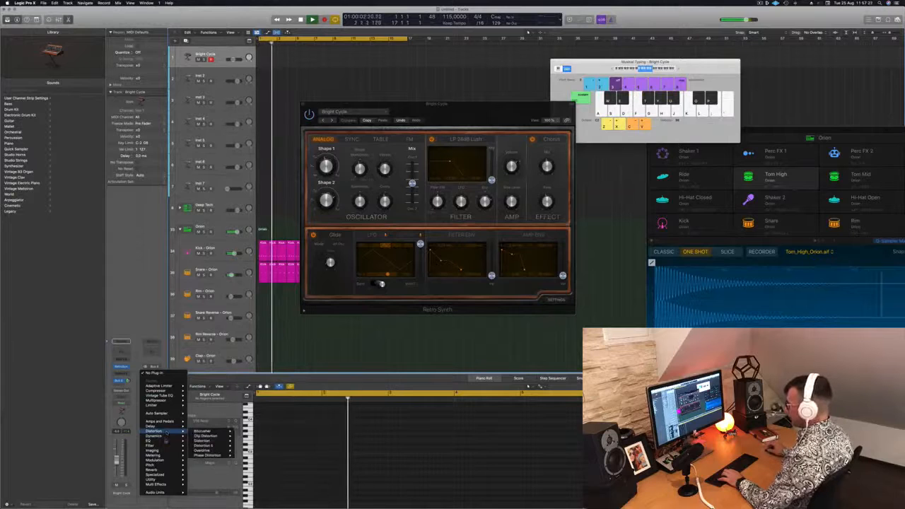
{"action": "mouse_move", "coordinate": [157, 469]}
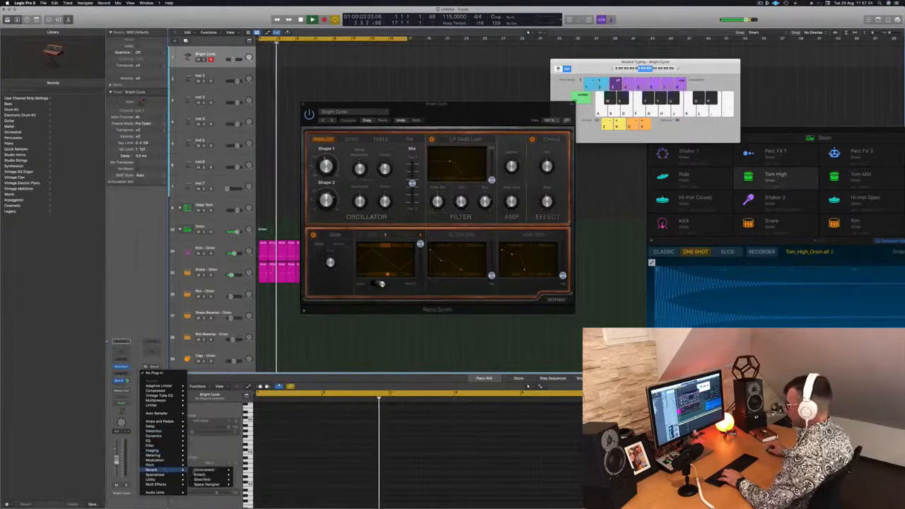
{"action": "left_click", "coordinate": [203, 479]}
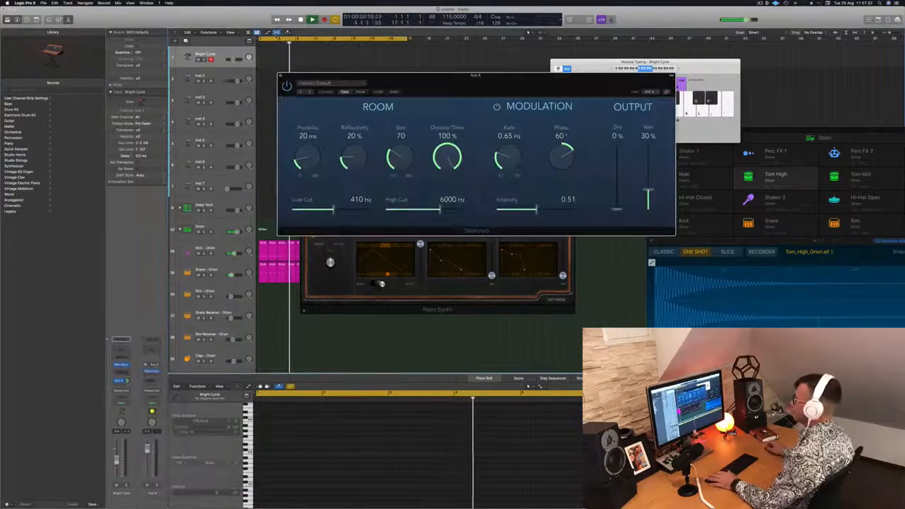
Step: Load the saved user preset in SilverVerb and close the reverb window
{"action": "left_click_drag", "start_coordinate": [342, 75], "coordinate": [265, 67]}
{"action": "left_click", "coordinate": [266, 75]}
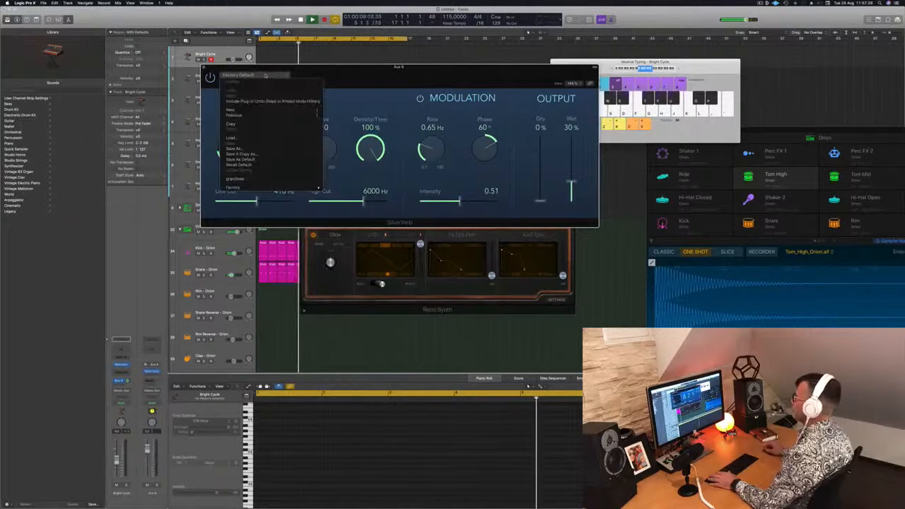
{"action": "left_click", "coordinate": [236, 179]}
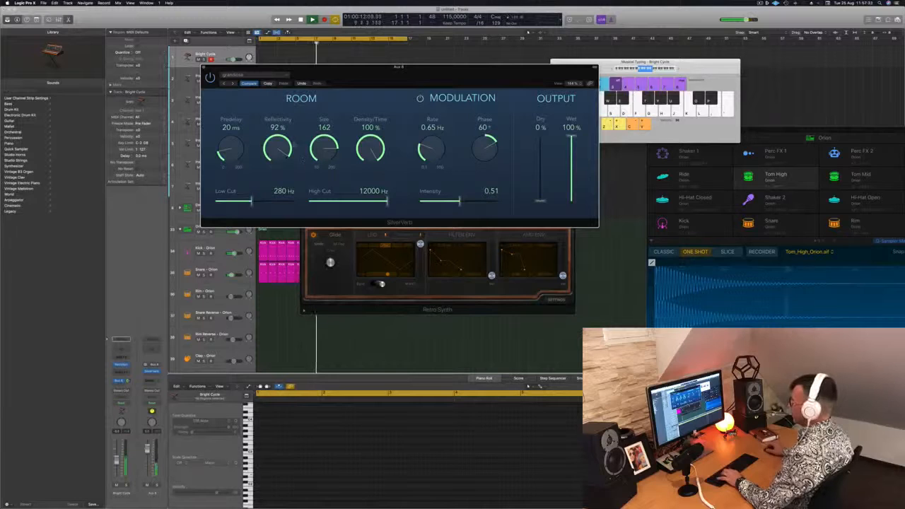
{"action": "left_click_drag", "start_coordinate": [447, 75], "coordinate": [599, 148]}
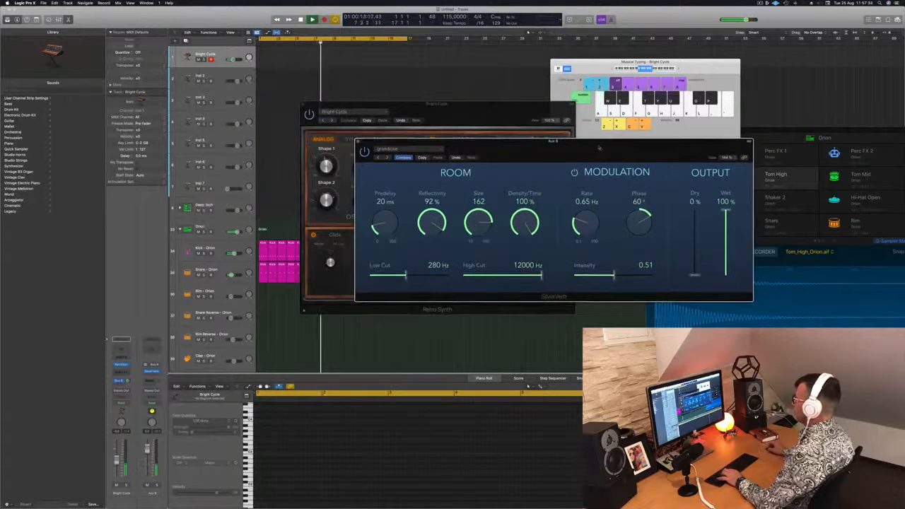
{"action": "left_click", "coordinate": [358, 142]}
Step: Try the Sync, Table and FM oscillator modes on the Bright Cycle sound, then return to Analog
{"action": "left_click_drag", "start_coordinate": [424, 109], "coordinate": [542, 167]}
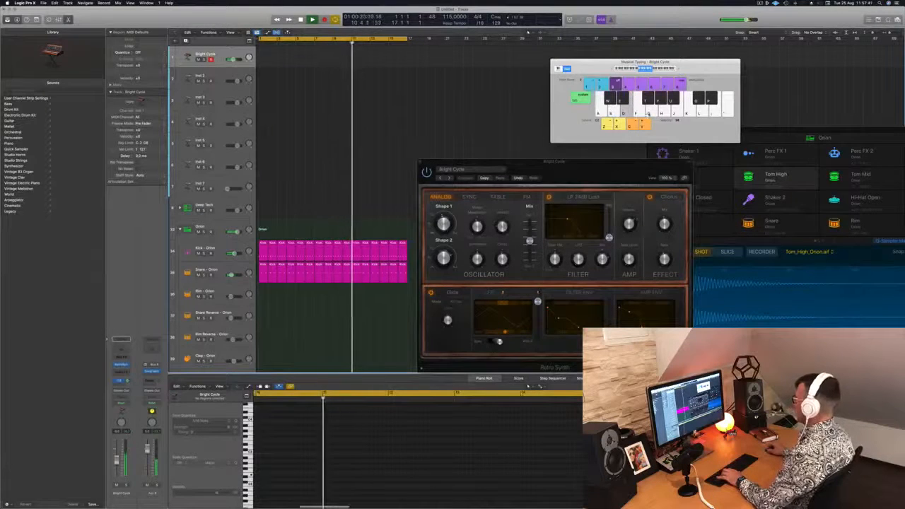
{"action": "left_click_drag", "start_coordinate": [472, 200], "coordinate": [386, 176]}
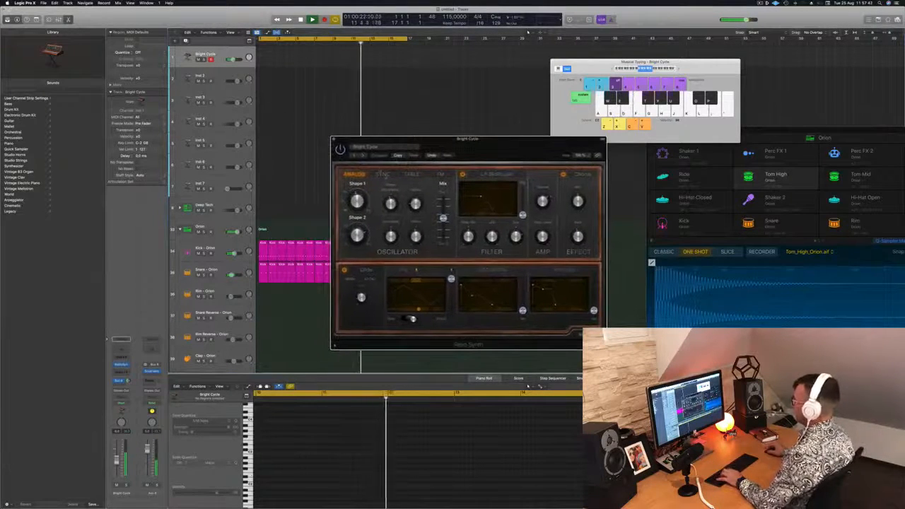
{"action": "left_click", "coordinate": [383, 175]}
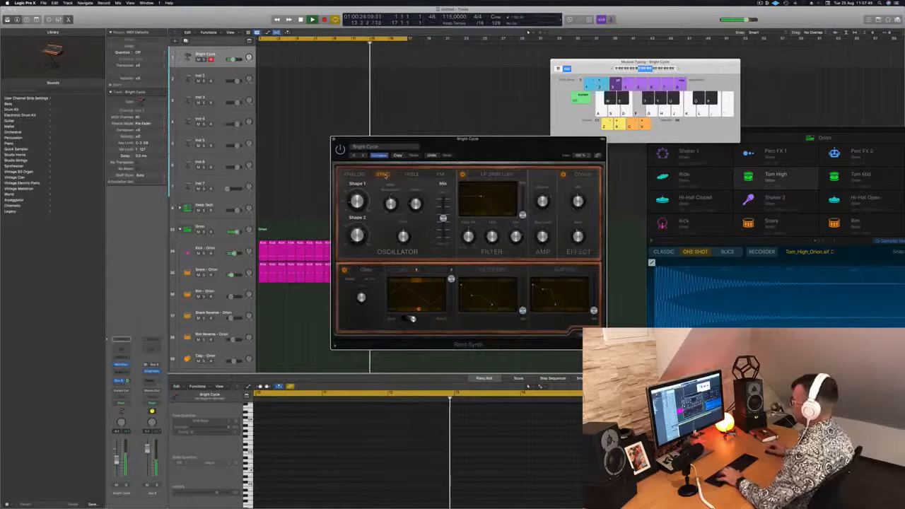
{"action": "left_click", "coordinate": [410, 175]}
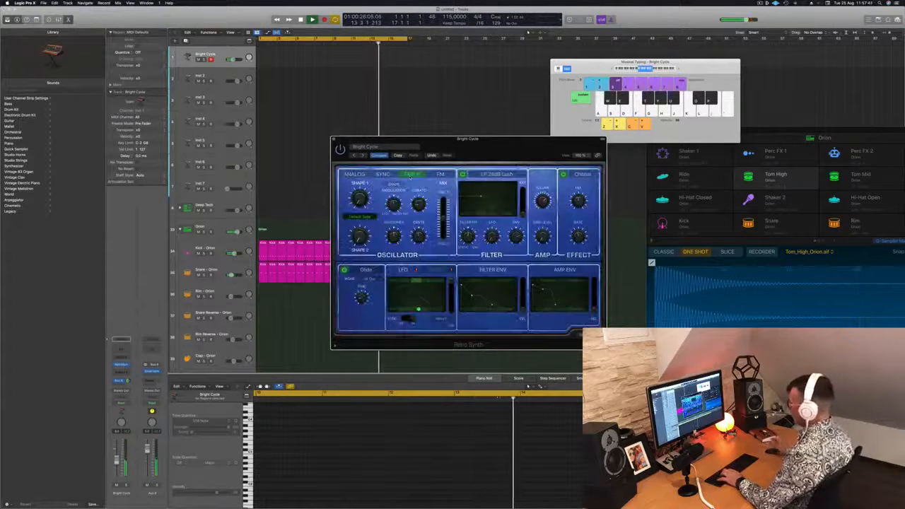
{"action": "key", "text": "d"}
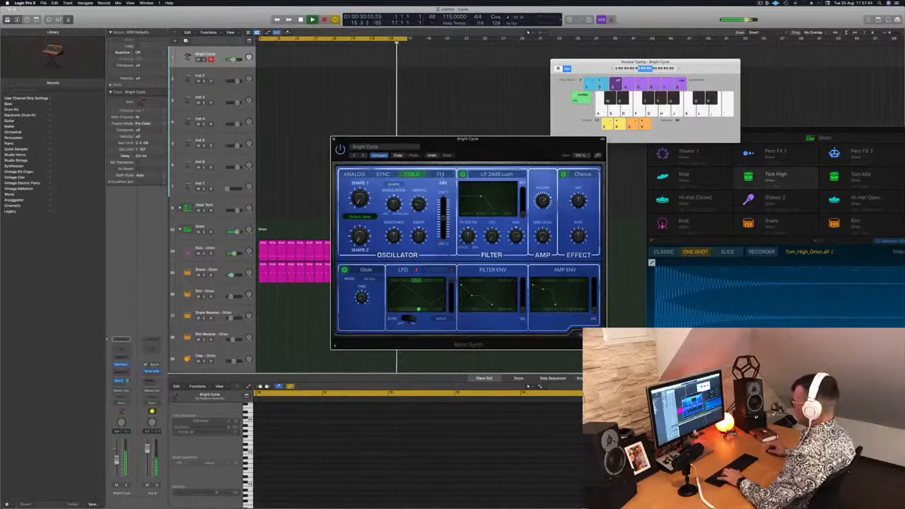
{"action": "left_click", "coordinate": [441, 175]}
{"action": "left_click", "coordinate": [352, 174]}
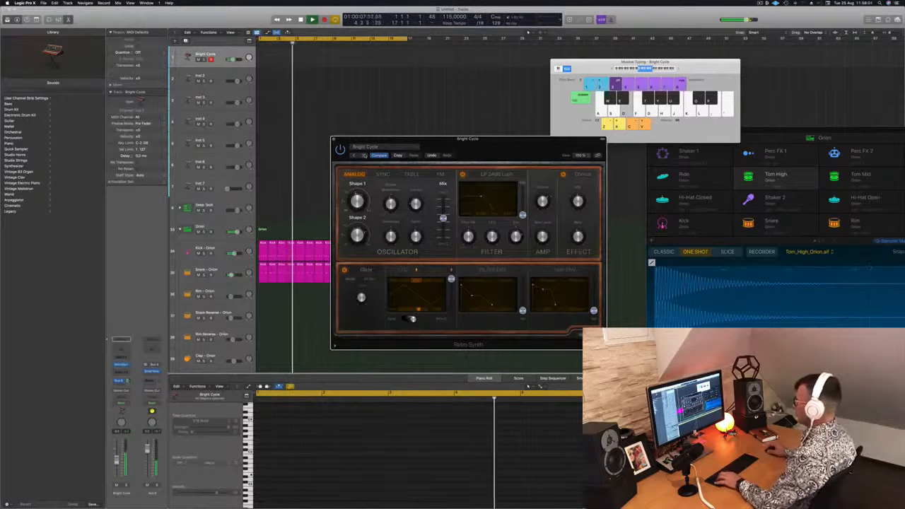
Step: Step forward through the Retro Synth presets, auditioning them with notes, and load the Hyper Lead preset
{"action": "left_click_drag", "start_coordinate": [507, 145], "coordinate": [488, 94]}
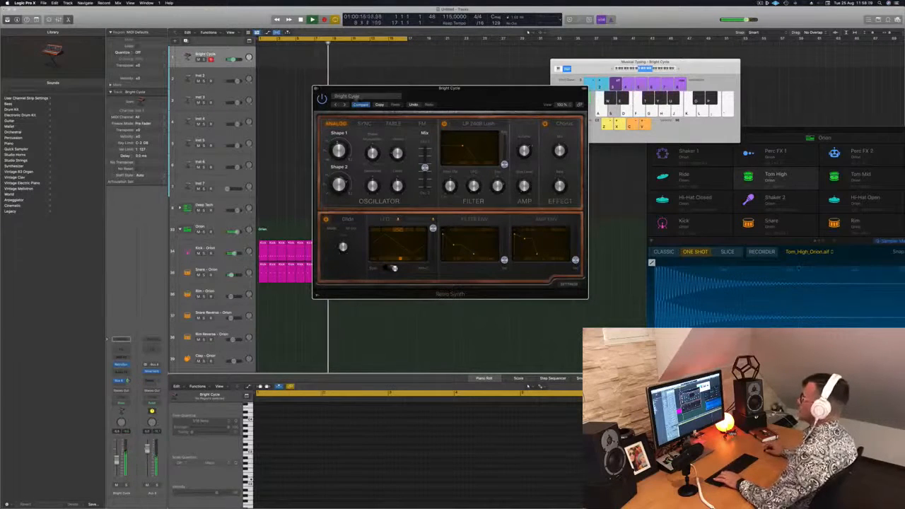
{"action": "left_click", "coordinate": [344, 105]}
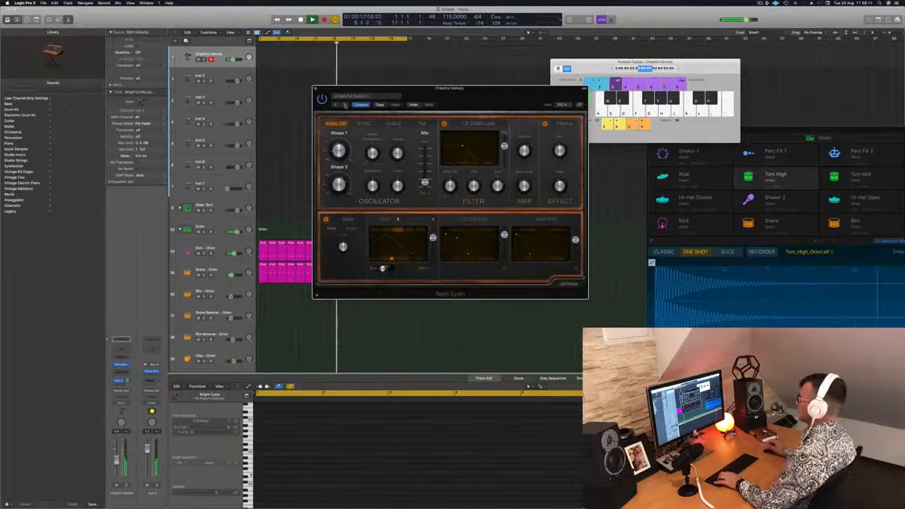
{"action": "key", "text": "s"}
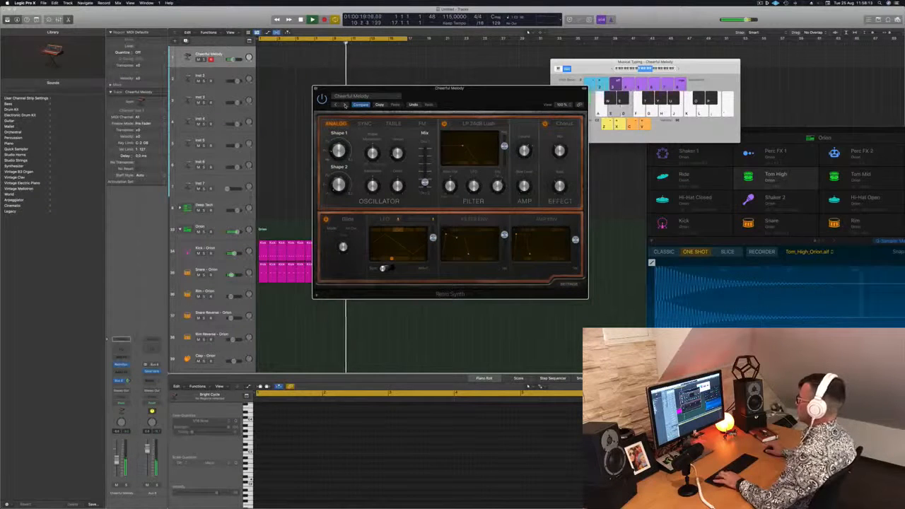
{"action": "left_click", "coordinate": [344, 105]}
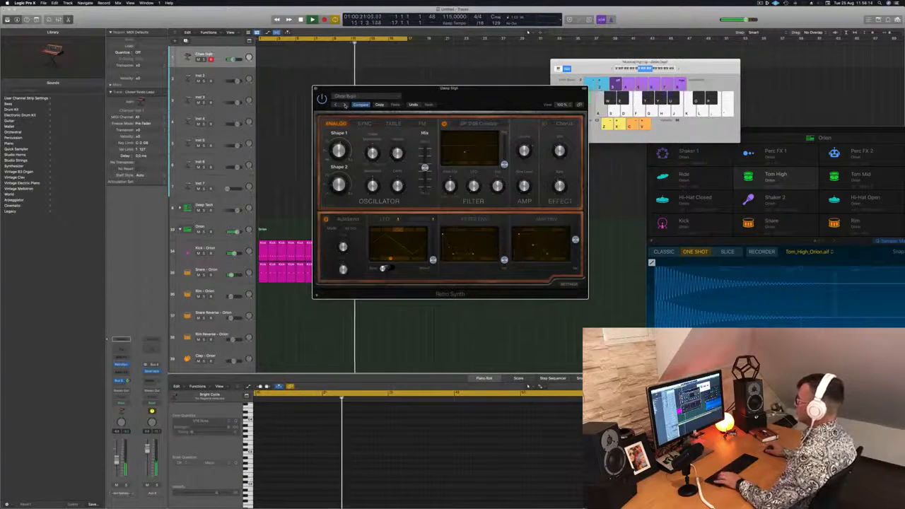
{"action": "left_click", "coordinate": [344, 104]}
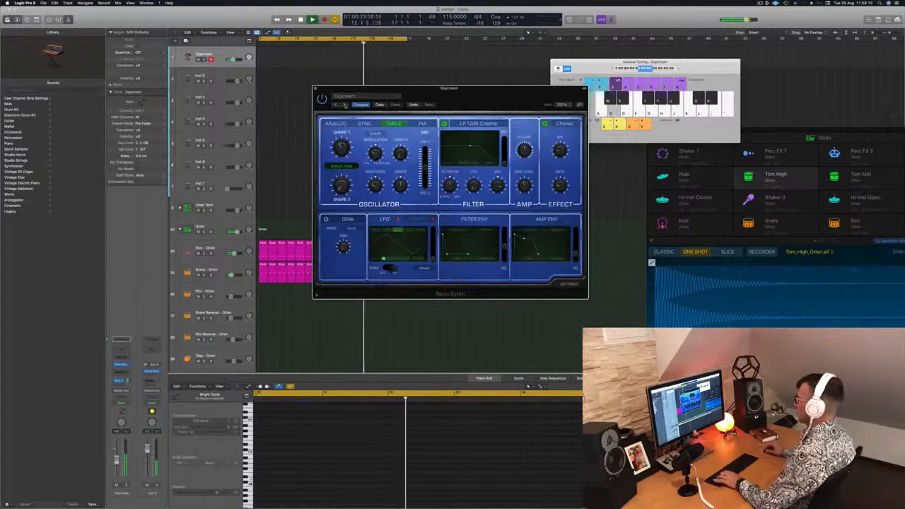
{"action": "left_click", "coordinate": [345, 105]}
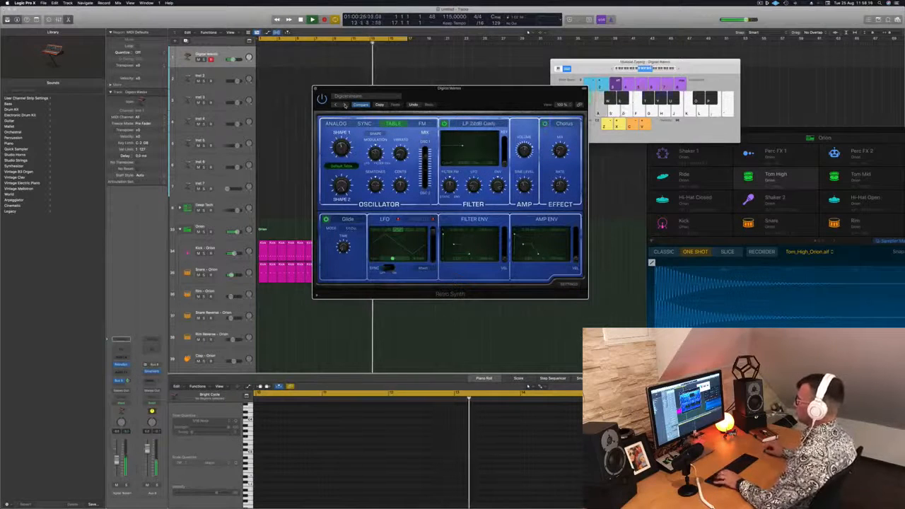
{"action": "left_click", "coordinate": [344, 105]}
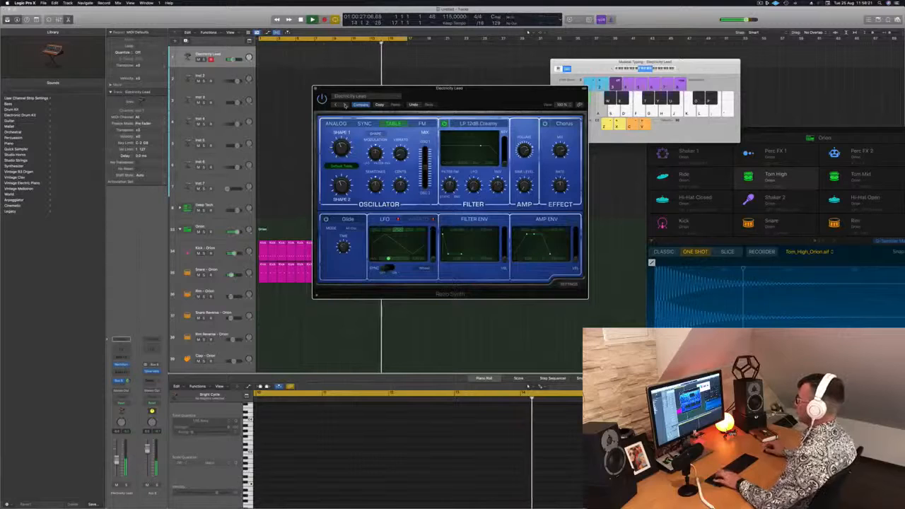
{"action": "left_click", "coordinate": [344, 105]}
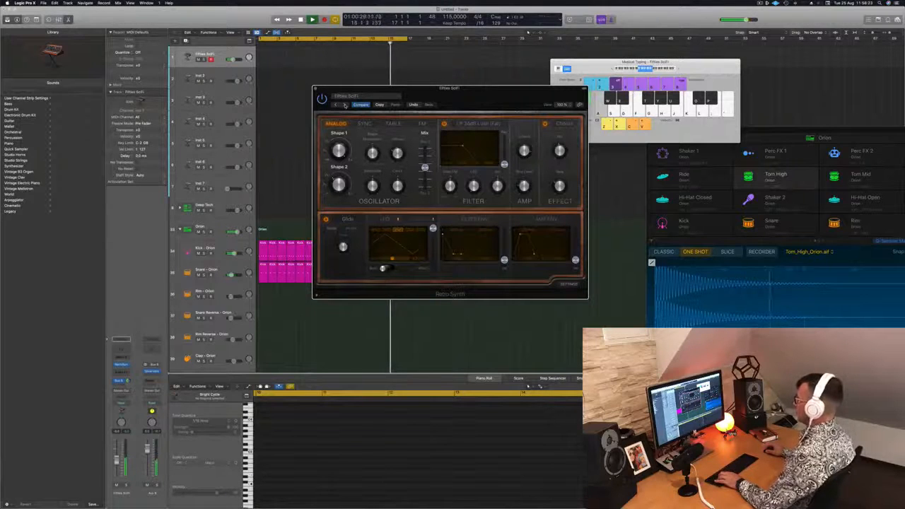
{"action": "left_click", "coordinate": [344, 105]}
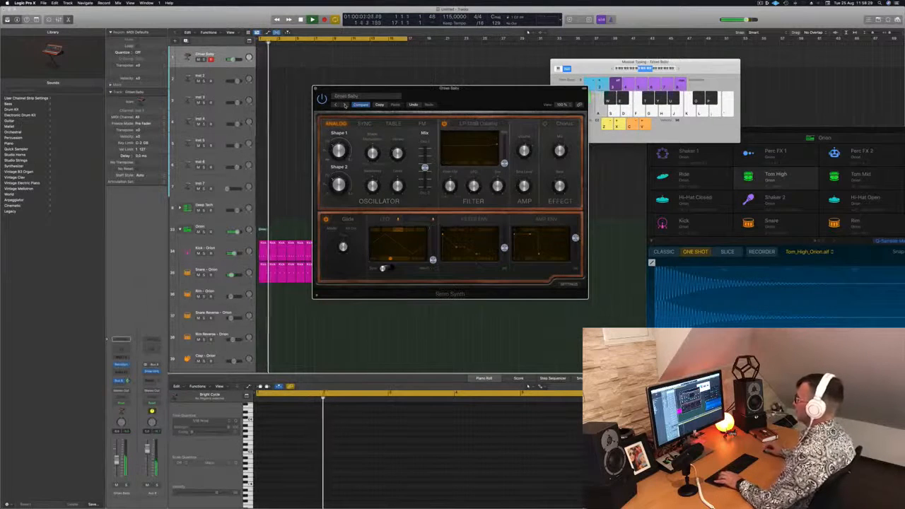
{"action": "left_click_drag", "start_coordinate": [354, 96], "coordinate": [324, 80]}
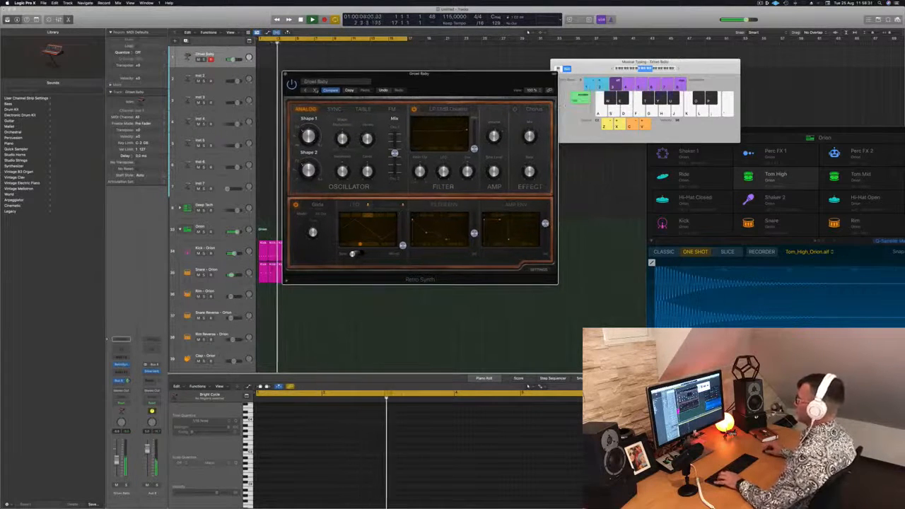
{"action": "left_click", "coordinate": [314, 90]}
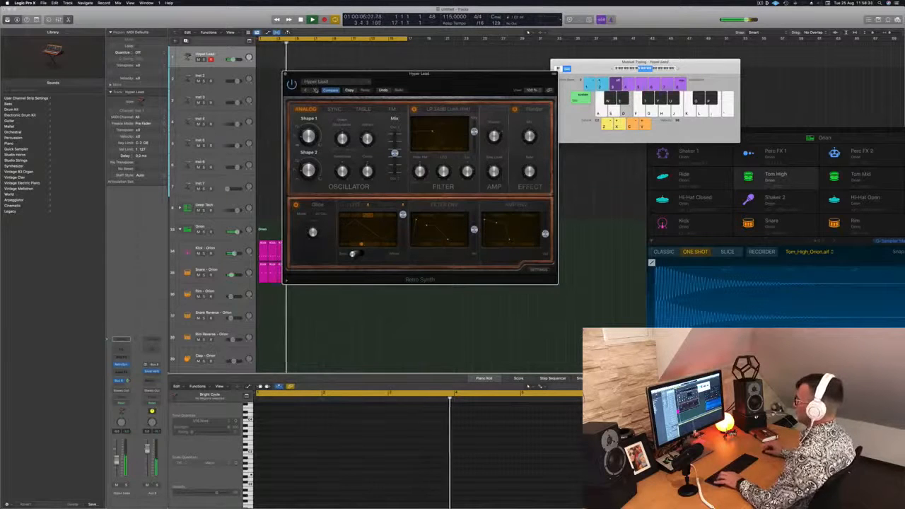
Step: Continue stepping forward through the Retro Synth presets, load Super Lead and reposition the synth window
{"action": "left_click", "coordinate": [315, 90]}
{"action": "left_click", "coordinate": [315, 90]}
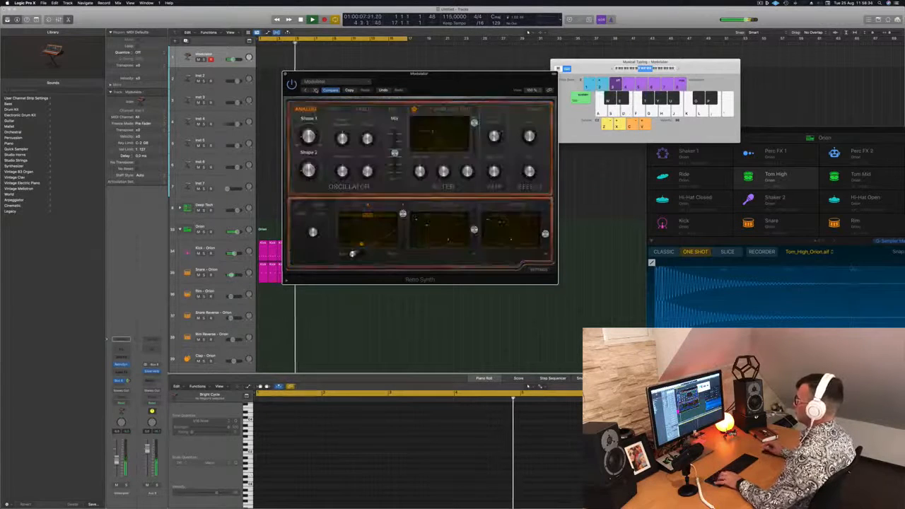
{"action": "left_click", "coordinate": [315, 89]}
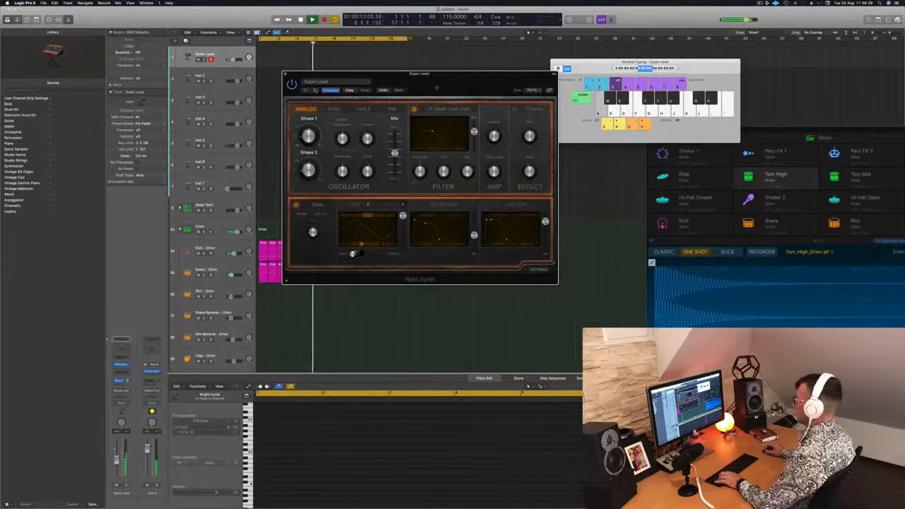
{"action": "left_click_drag", "start_coordinate": [445, 86], "coordinate": [515, 87]}
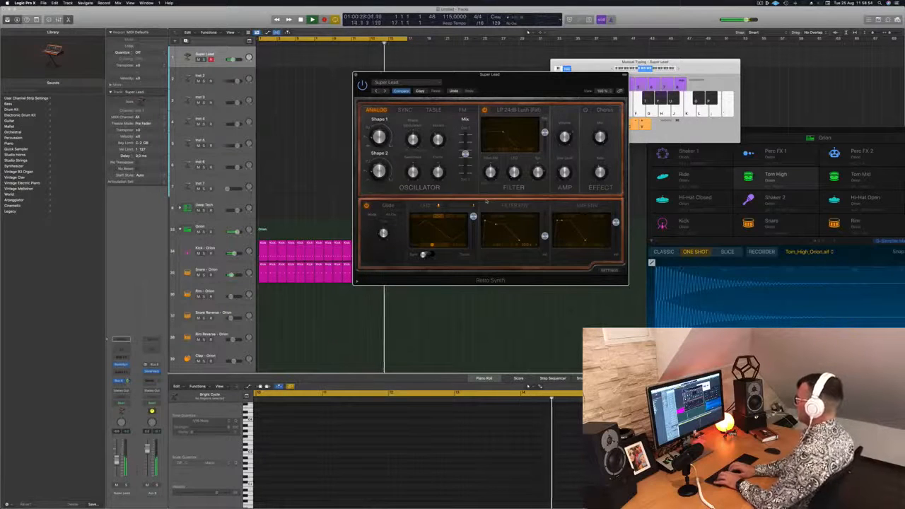
Step: Record a short melody on the Super Lead track and move the recorded region to the start of bar 1
{"action": "key", "text": "r"}
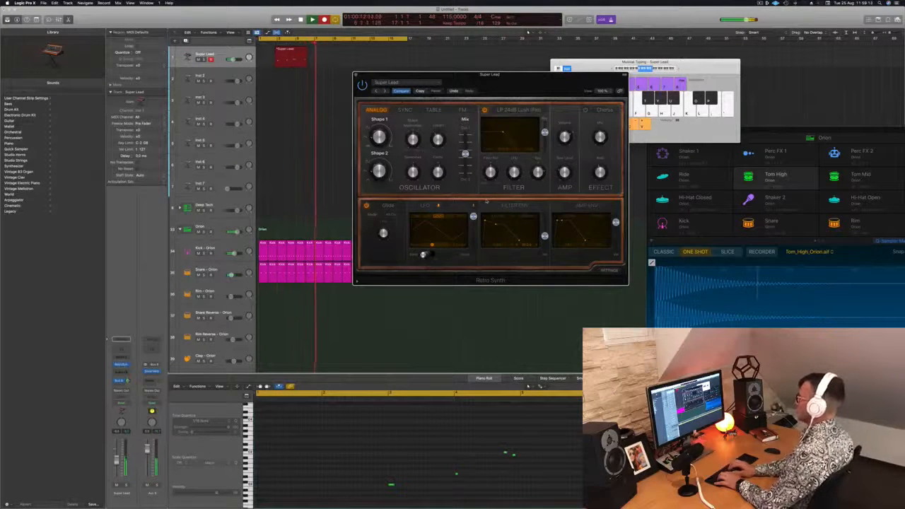
{"action": "key", "text": "space"}
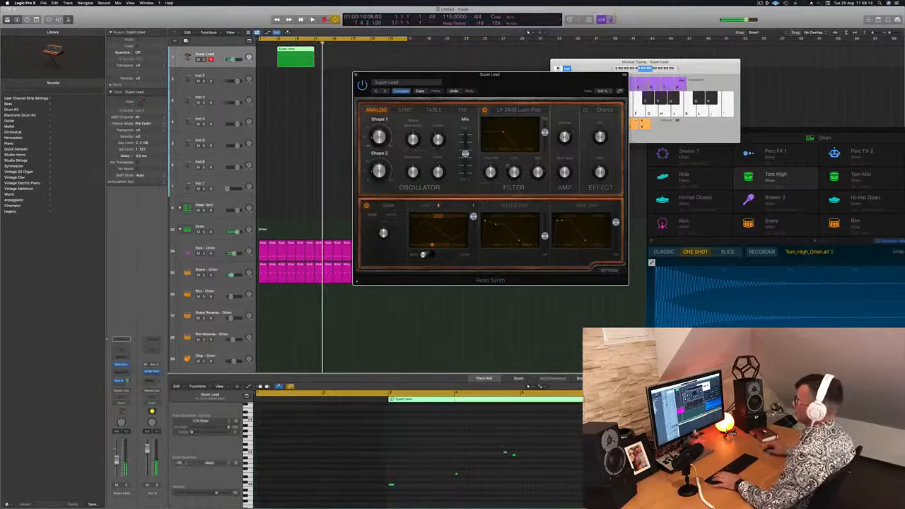
{"action": "left_click_drag", "start_coordinate": [296, 53], "coordinate": [268, 54]}
{"action": "key", "text": "space"}
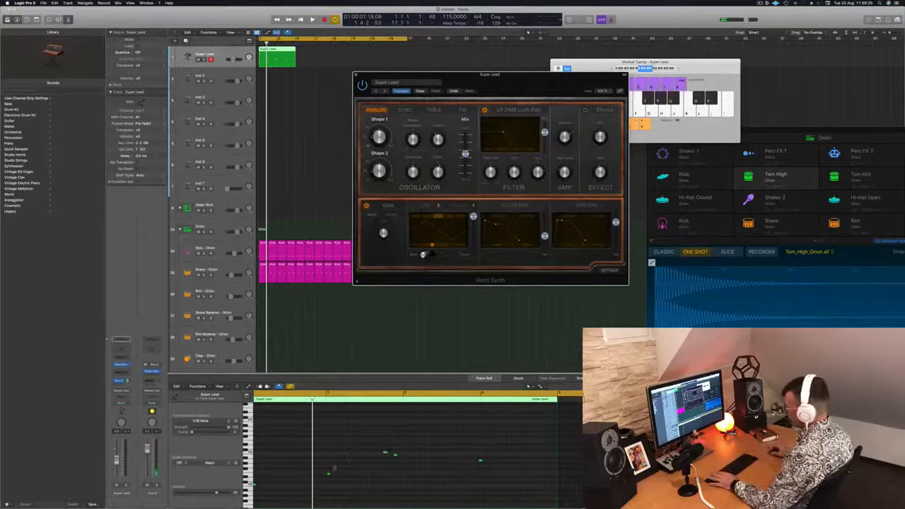
Step: Quantize the recorded Super Lead notes to 1/16 and play the region back against the drums
{"action": "left_click", "coordinate": [336, 468]}
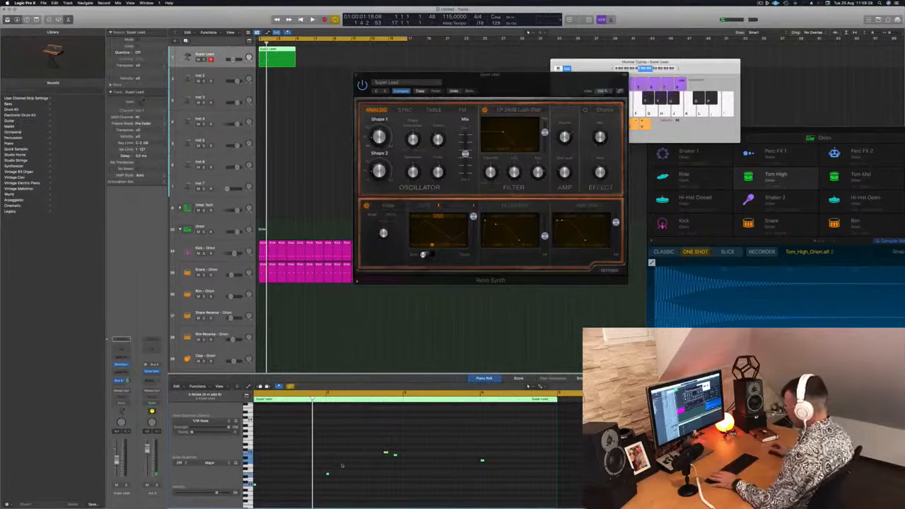
{"action": "key", "text": "space"}
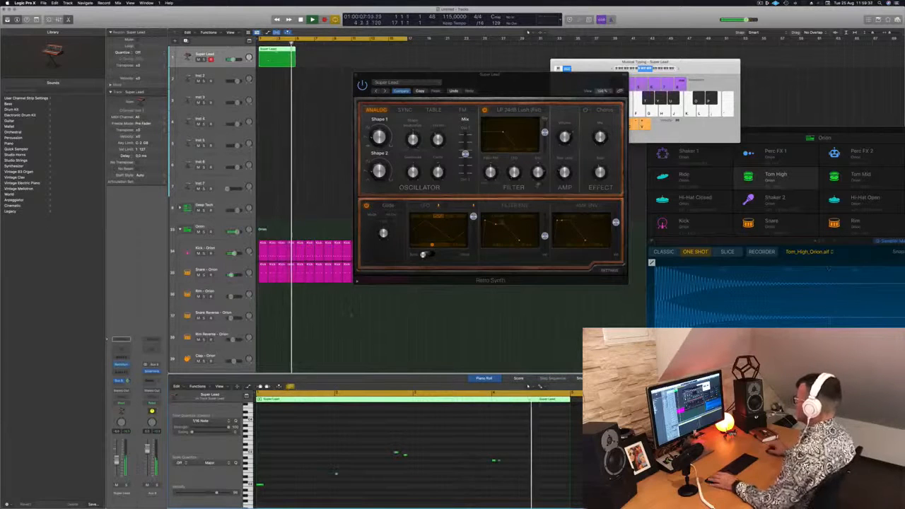
{"action": "left_click", "coordinate": [513, 242]}
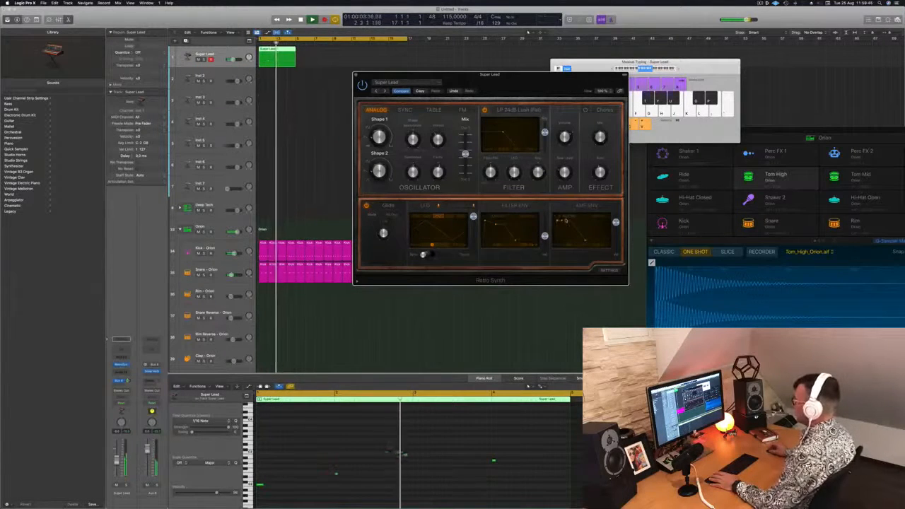
{"action": "left_click_drag", "start_coordinate": [529, 75], "coordinate": [592, 51]}
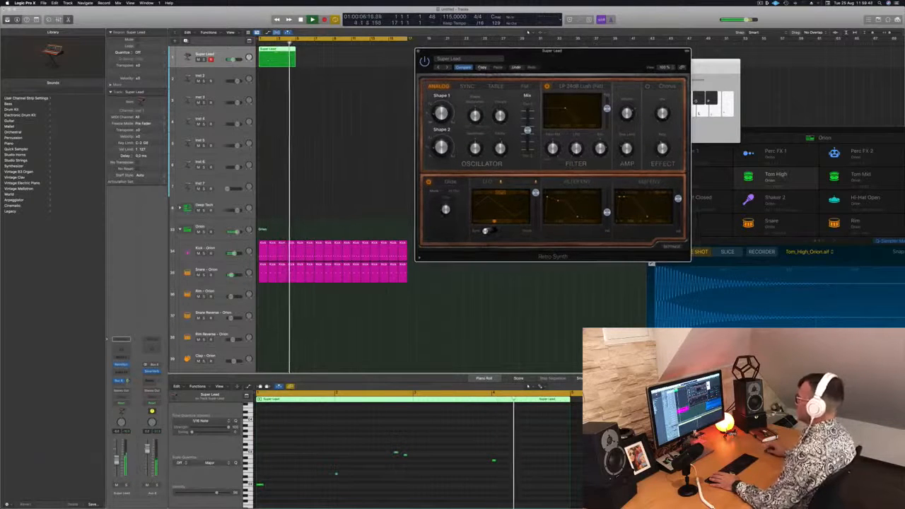
{"action": "left_click", "coordinate": [528, 385]}
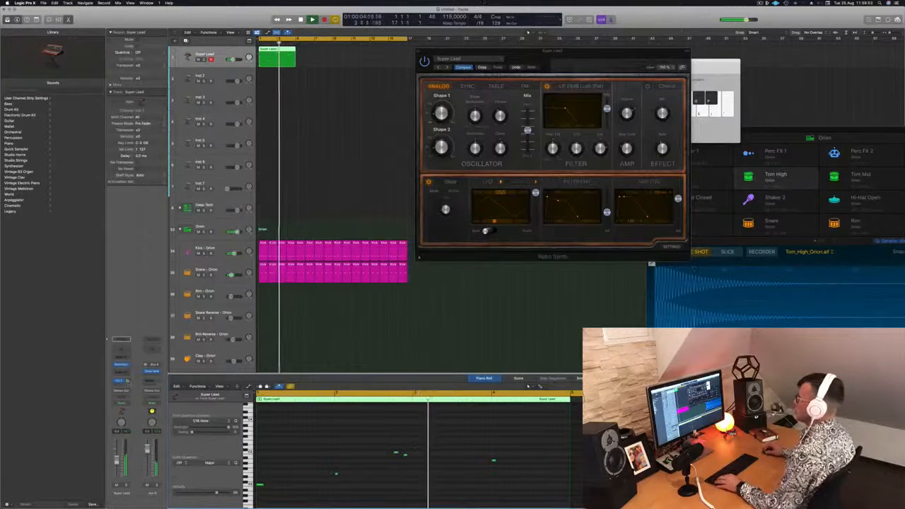
Step: Copy the Super Lead region along its track to fill the 16-bar loop and close the Retro Synth window
{"action": "left_click_drag", "start_coordinate": [272, 60], "coordinate": [354, 53]}
{"action": "left_click_drag", "start_coordinate": [556, 53], "coordinate": [524, 57]}
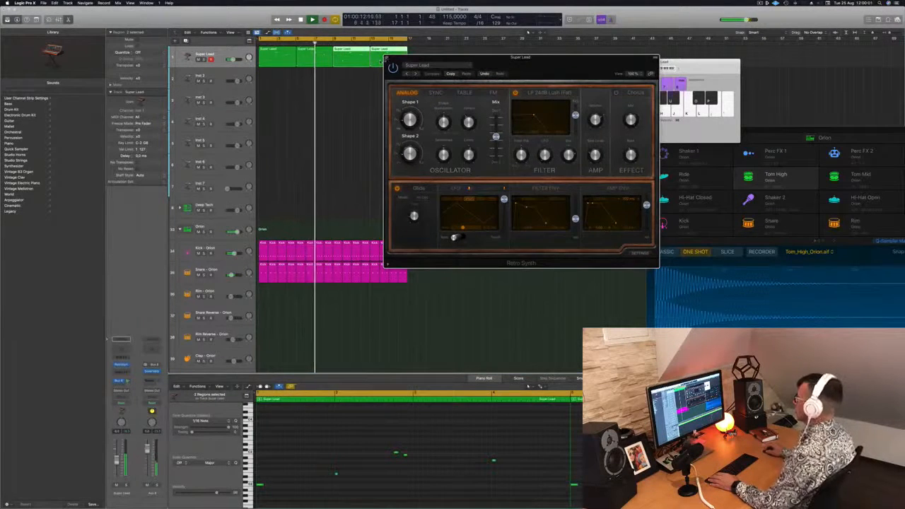
{"action": "left_click", "coordinate": [386, 56]}
{"action": "left_click", "coordinate": [260, 88]}
{"action": "left_click", "coordinate": [219, 57]}
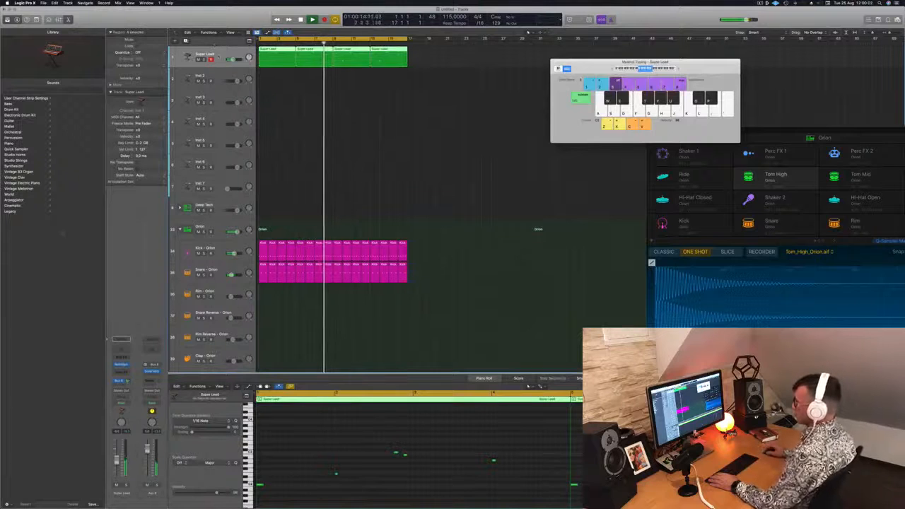
Step: Copy the first Super Lead region down to the Inst 2 track and open the copy in the Piano Roll
{"action": "left_click", "coordinate": [268, 98]}
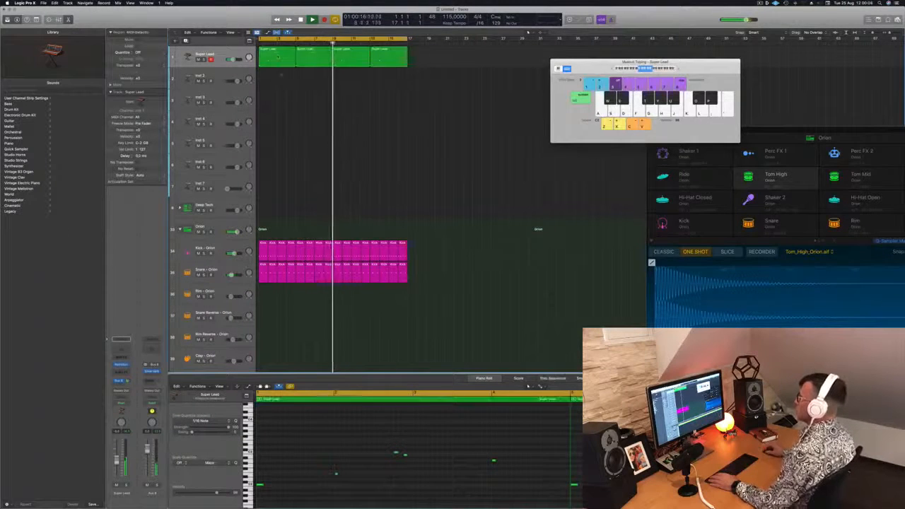
{"action": "left_click", "coordinate": [274, 57]}
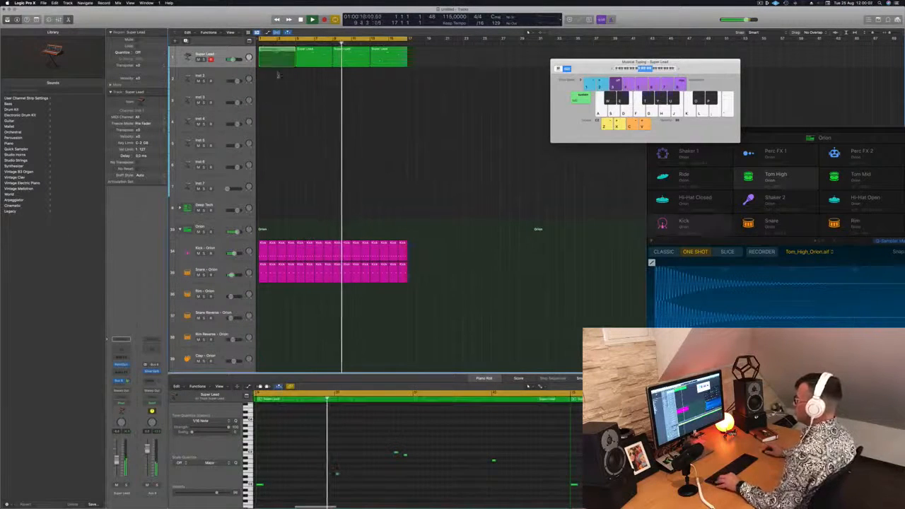
{"action": "left_click_drag", "start_coordinate": [279, 58], "coordinate": [280, 79]}
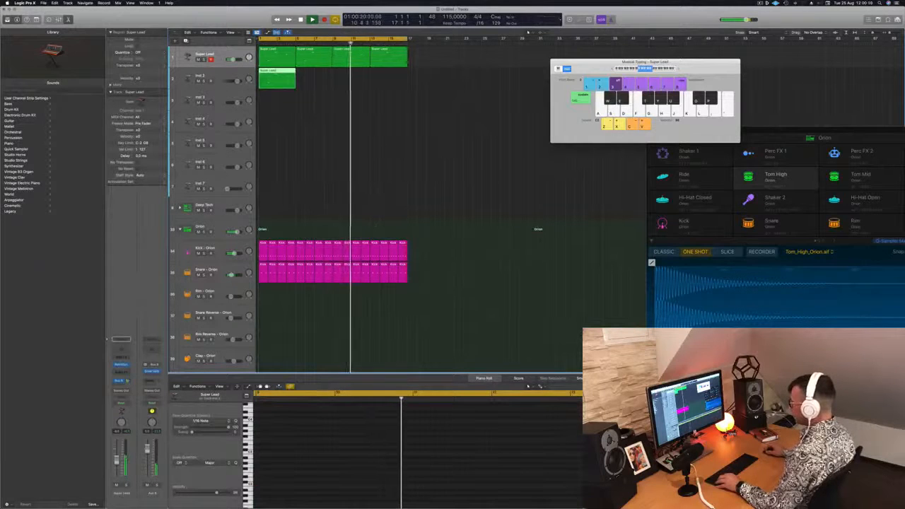
{"action": "key", "text": "e"}
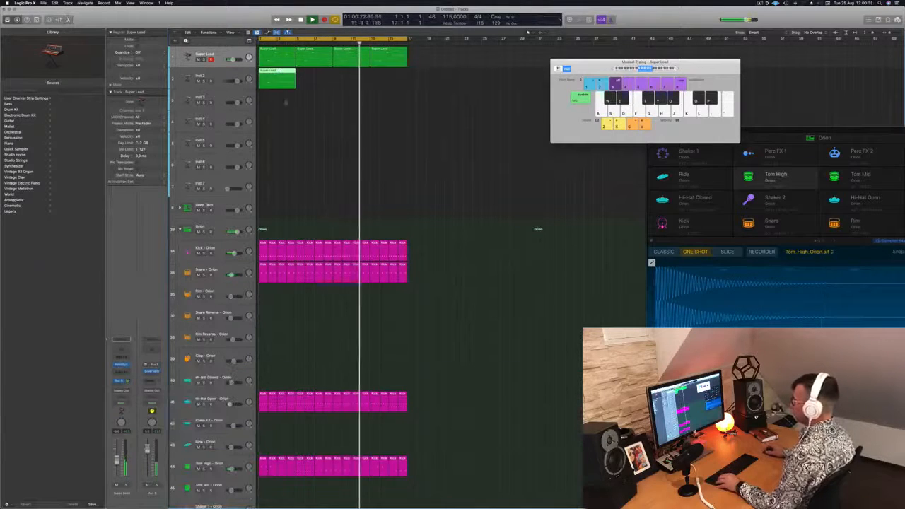
{"action": "key", "text": "e"}
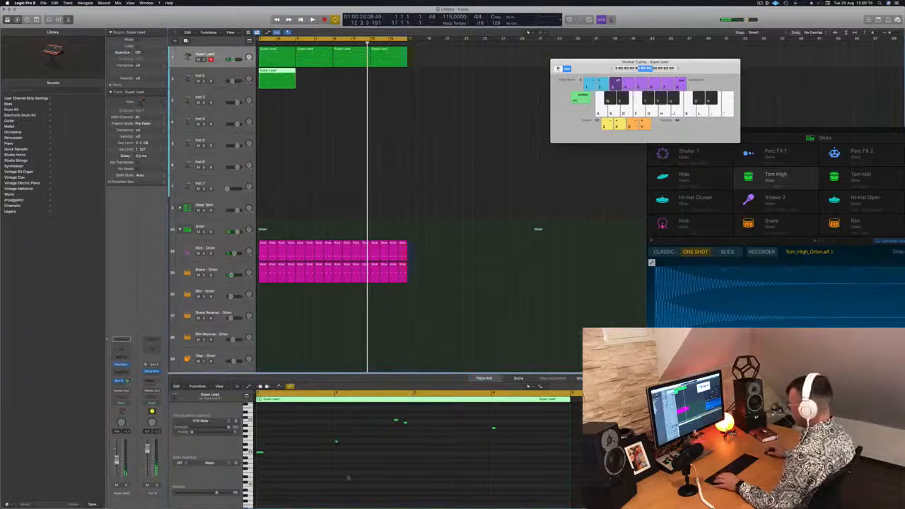
Step: Reduce the Inst 2 region to its first two pitches, stacked at the region start and each lengthened to one bar
{"action": "key", "text": "super+Left"}
{"action": "left_click_drag", "start_coordinate": [348, 415], "coordinate": [476, 450]}
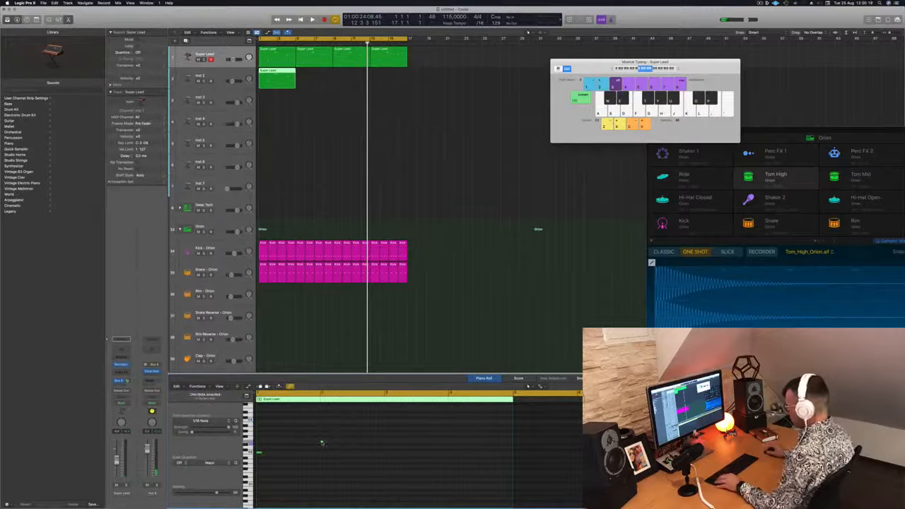
{"action": "left_click", "coordinate": [292, 445]}
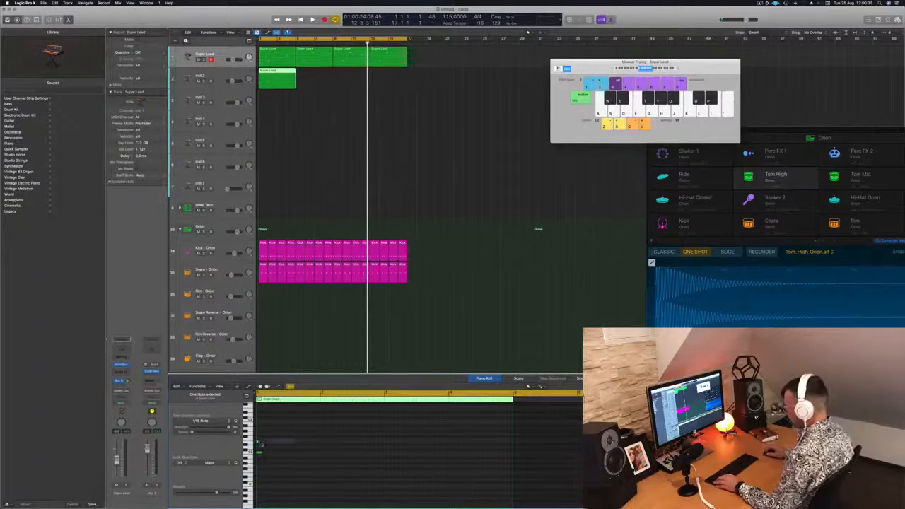
{"action": "left_click_drag", "start_coordinate": [258, 443], "coordinate": [318, 448]}
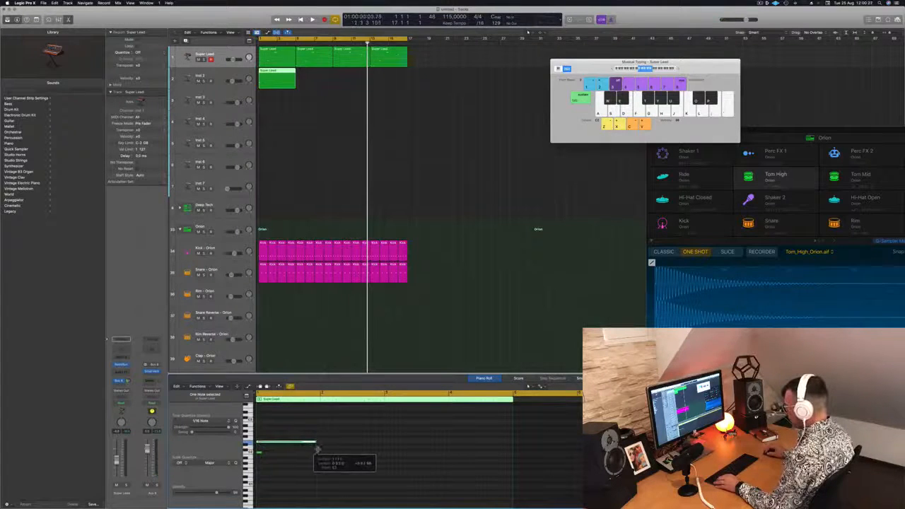
{"action": "left_click_drag", "start_coordinate": [261, 454], "coordinate": [318, 444]}
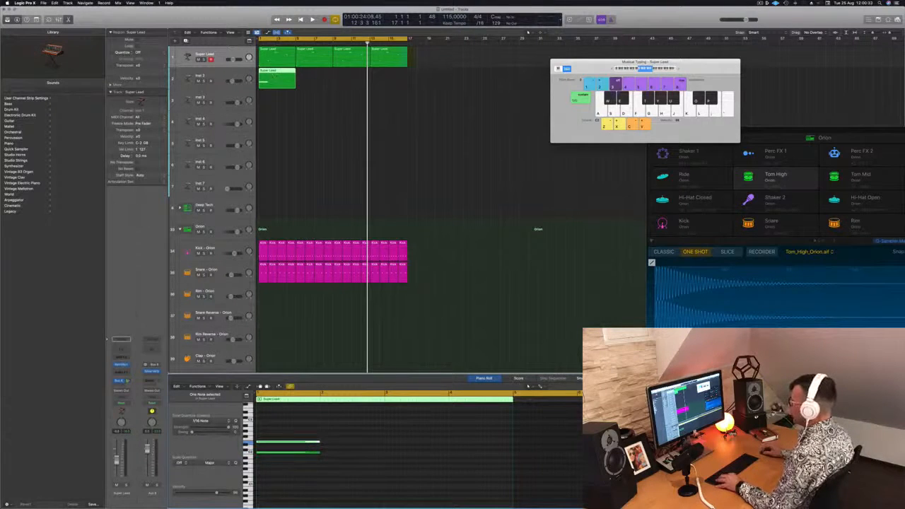
Step: Trim the Inst 2 region to one bar and repeat it across all 16 bars of the loop
{"action": "double_click", "coordinate": [269, 78], "text": "super"}
{"action": "key", "text": "Delete"}
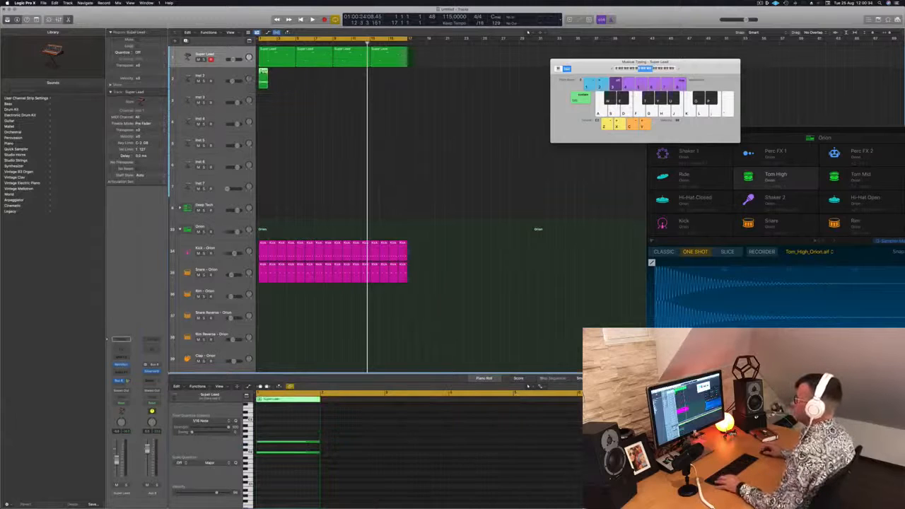
{"action": "left_click_drag", "start_coordinate": [262, 73], "coordinate": [283, 77], "text": "alt"}
{"action": "left_click_drag", "start_coordinate": [304, 83], "coordinate": [337, 72]}
Step: Open Alchemy on the Inst 2 track and load the Ellis Dee Groove preset from the Arpeggiated category
{"action": "left_click", "coordinate": [221, 74]}
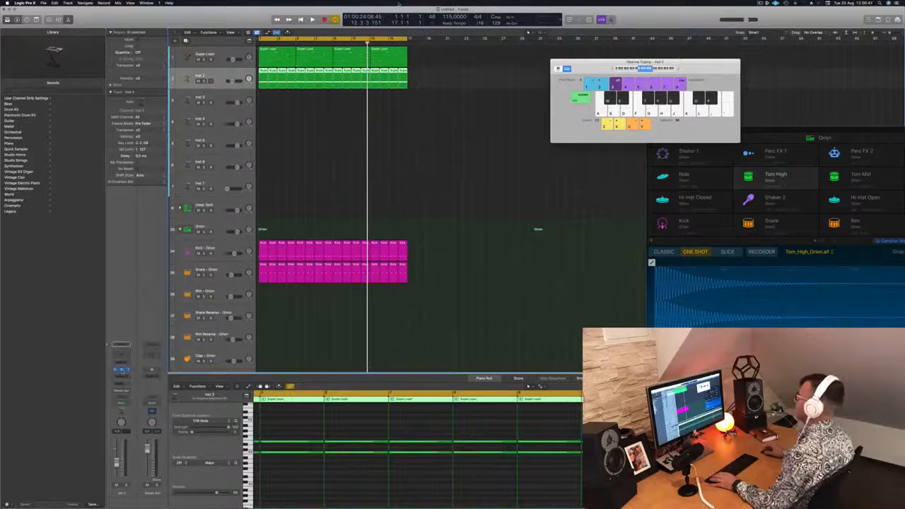
{"action": "left_click", "coordinate": [121, 370]}
{"action": "left_click_drag", "start_coordinate": [428, 92], "coordinate": [445, 83]}
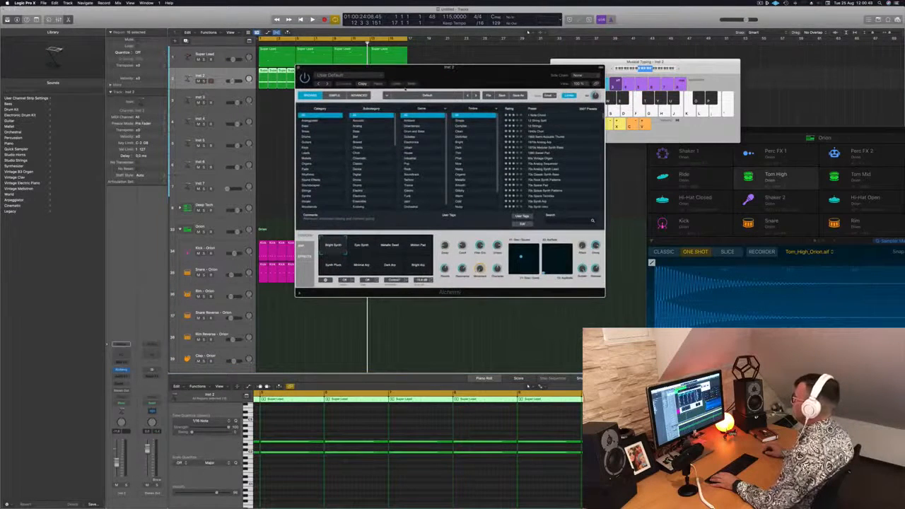
{"action": "left_click", "coordinate": [322, 121]}
{"action": "scroll", "coordinate": [541, 191], "scroll_direction": "down", "scroll_amount": 10}
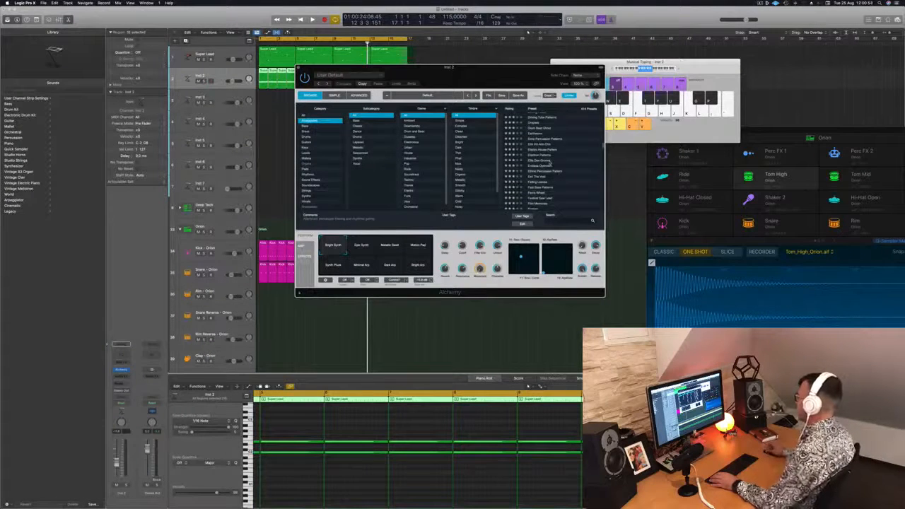
{"action": "left_click_drag", "start_coordinate": [508, 74], "coordinate": [582, 79]}
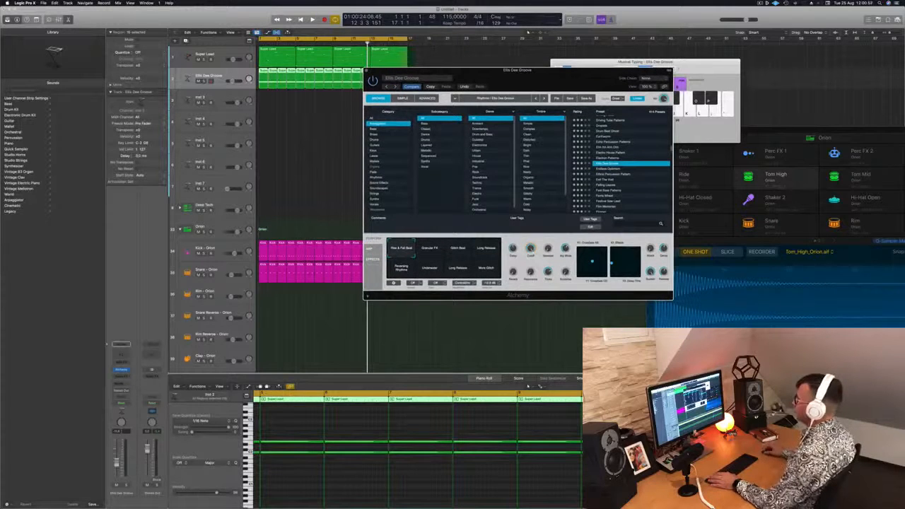
Step: Adjust the Ellis Dee Groove track's volume and audition it with the rest of the arrangement
{"action": "left_click", "coordinate": [234, 81]}
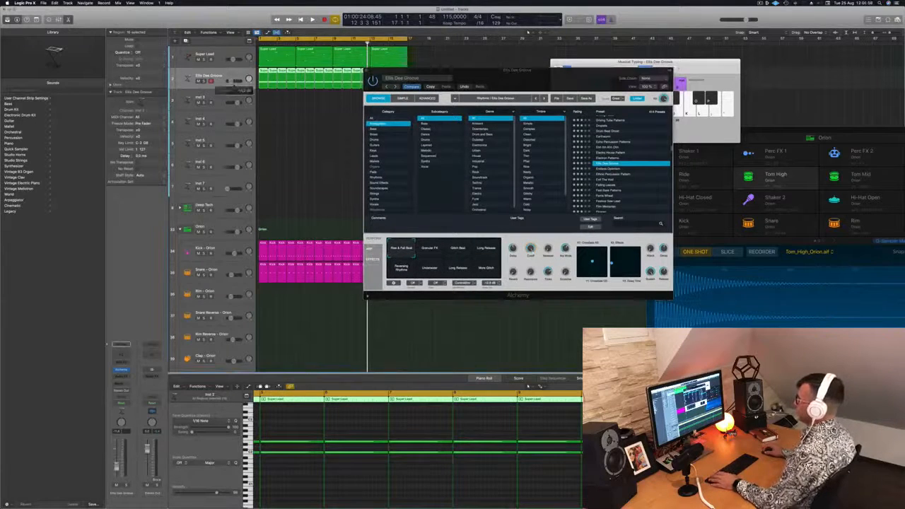
{"action": "key", "text": "space"}
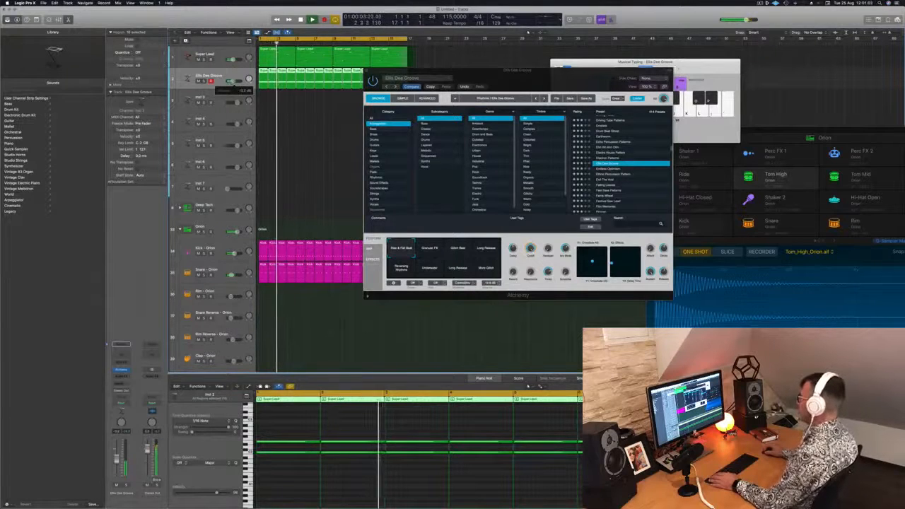
{"action": "left_click_drag", "start_coordinate": [575, 73], "coordinate": [538, 78]}
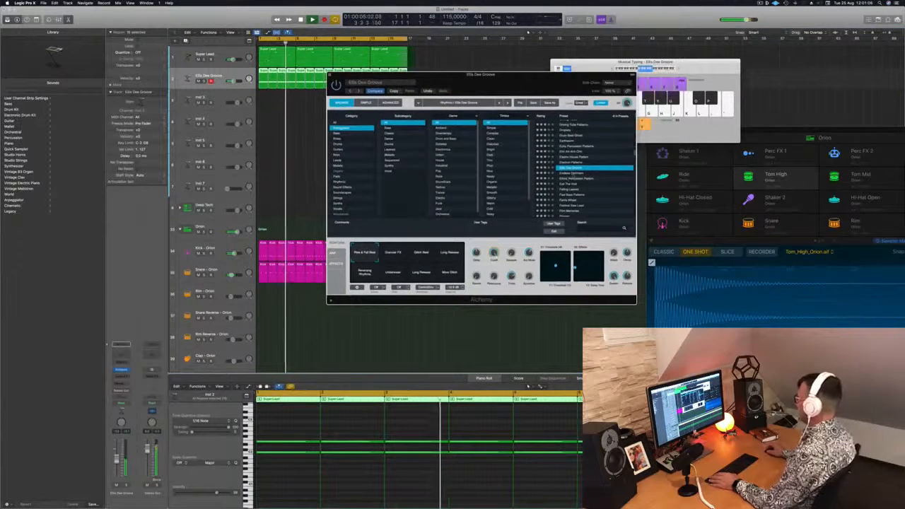
Step: Audition the Endless Optimism preset in Alchemy during playback, then load Ethnic Percussion Pattern
{"action": "key", "text": "Down"}
{"action": "key", "text": "space"}
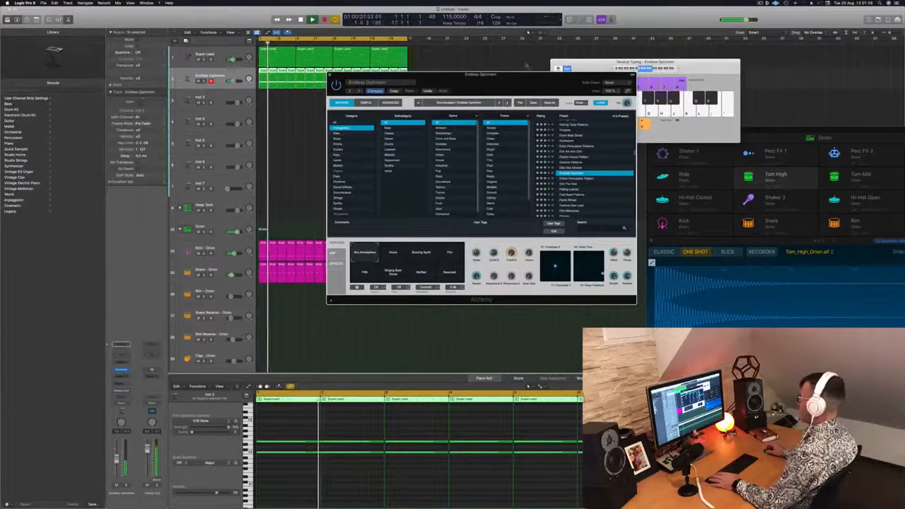
{"action": "left_click_drag", "start_coordinate": [529, 86], "coordinate": [555, 65]}
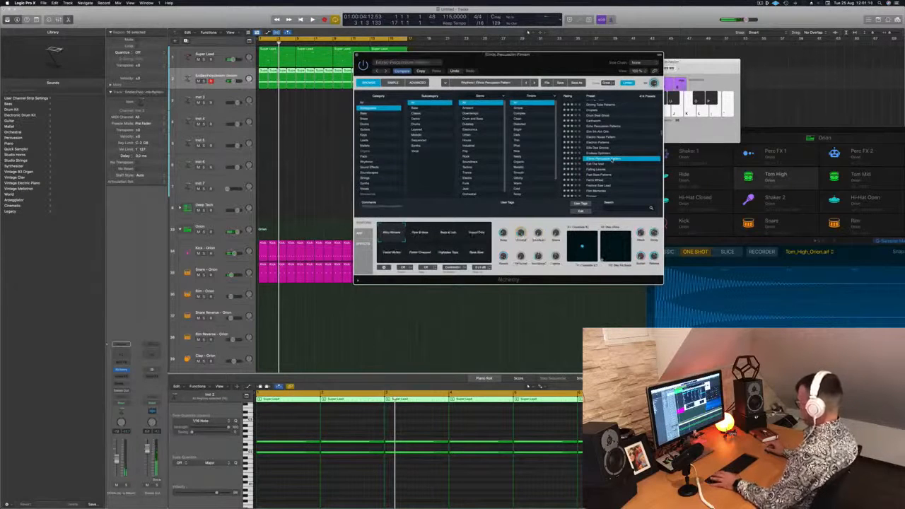
Step: Play the Ethnic Percussion Pattern sound from the beginning and switch Alchemy to its second performance snapshot
{"action": "key", "text": "Return"}
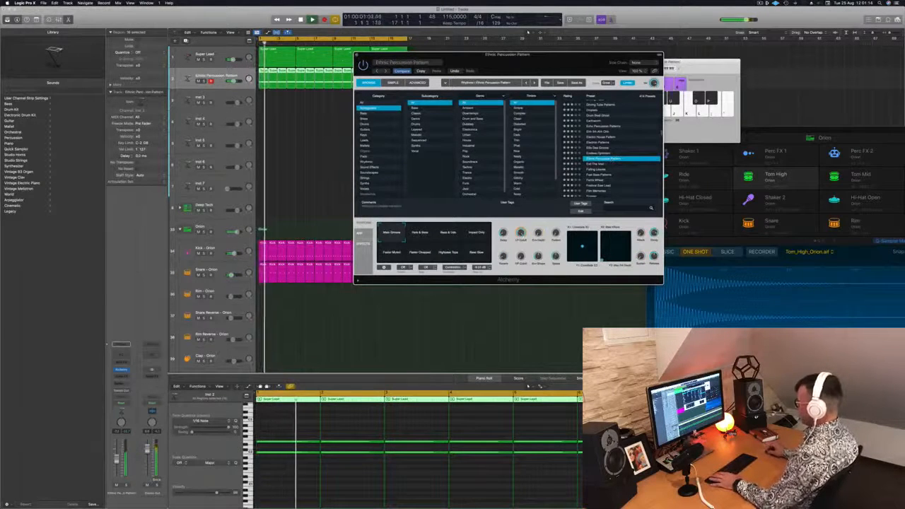
{"action": "left_click", "coordinate": [528, 32]}
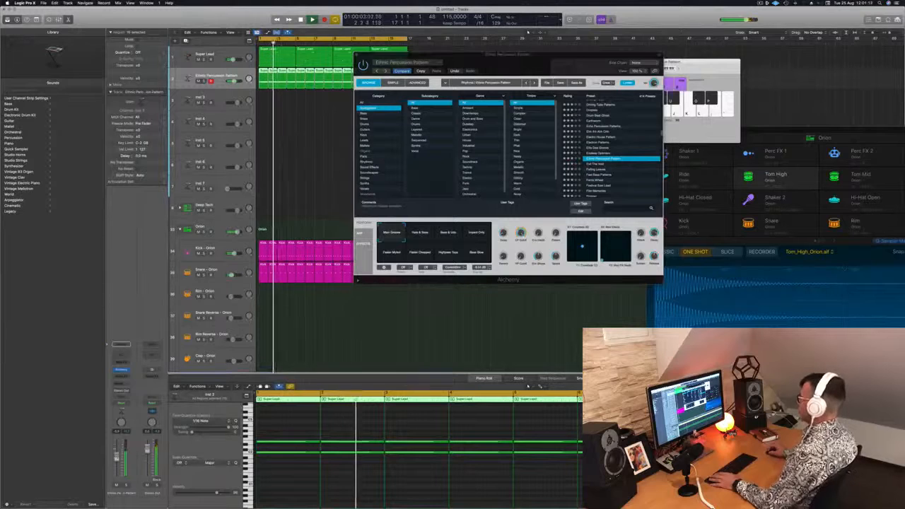
{"action": "left_click", "coordinate": [423, 233]}
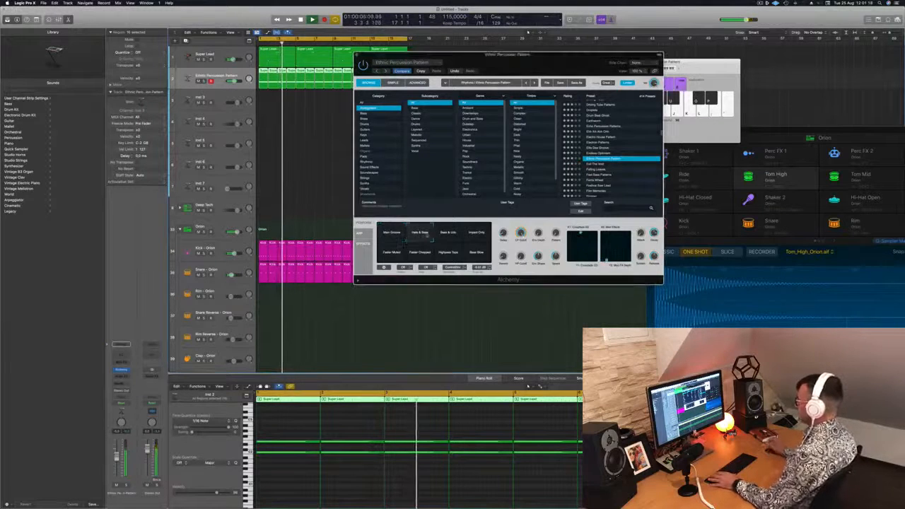
Step: Audition the other Ethnic Percussion Pattern performance snapshots during playback, ending on Main Groove
{"action": "left_click", "coordinate": [448, 234]}
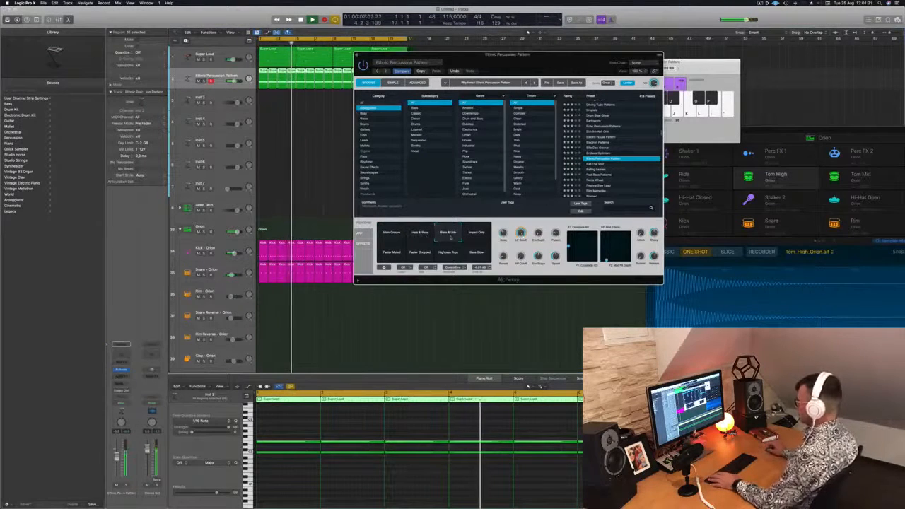
{"action": "left_click", "coordinate": [467, 231]}
{"action": "left_click", "coordinate": [393, 255]}
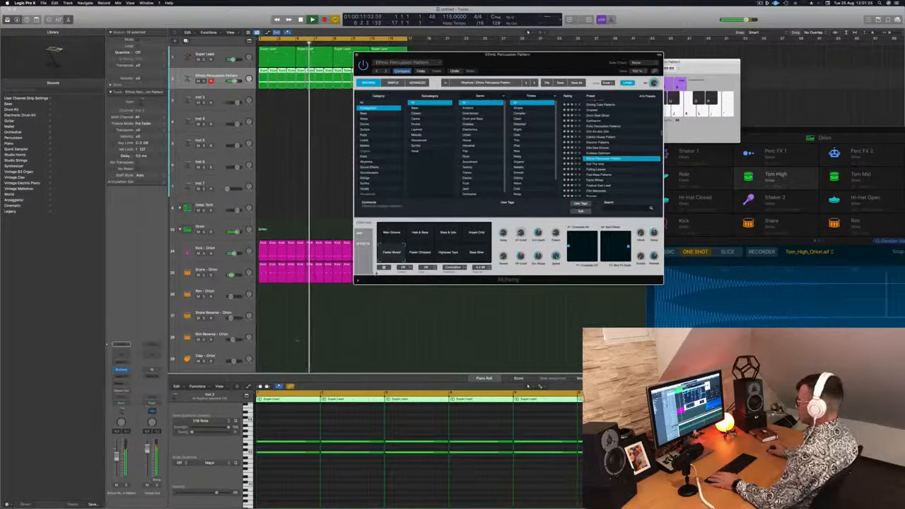
{"action": "left_click", "coordinate": [419, 252]}
{"action": "left_click", "coordinate": [448, 253]}
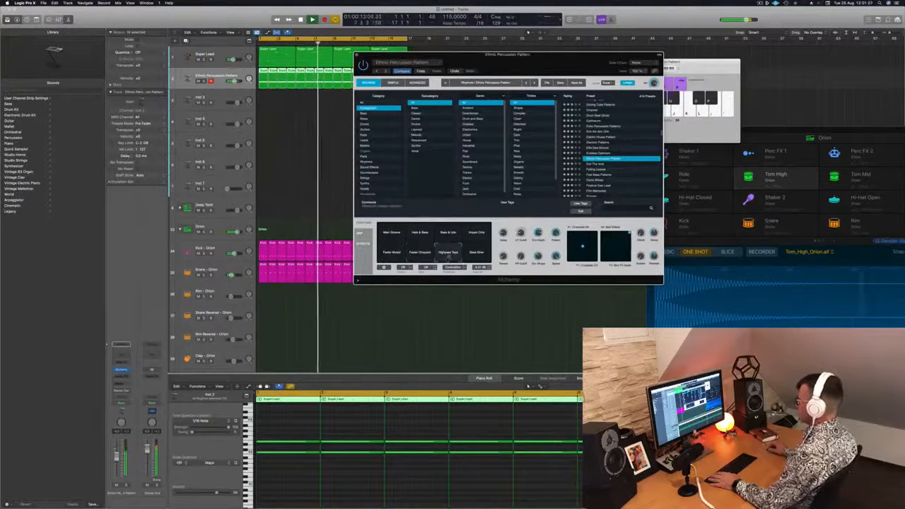
{"action": "left_click", "coordinate": [476, 253]}
{"action": "left_click", "coordinate": [387, 235]}
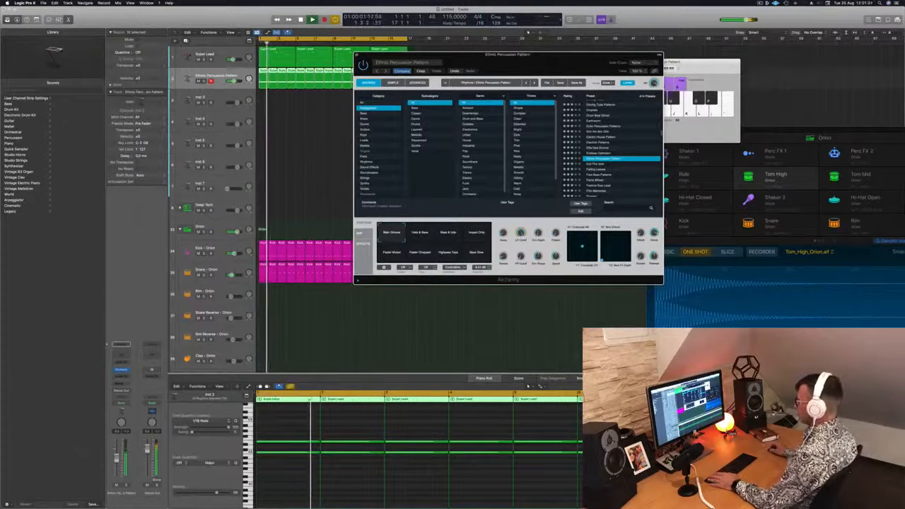
Step: Audition the Falling Leaves, Fast Bass Patterns, Ferris Wheel and Festival Saw Lead presets in Alchemy with the arrangement
{"action": "left_click", "coordinate": [527, 32]}
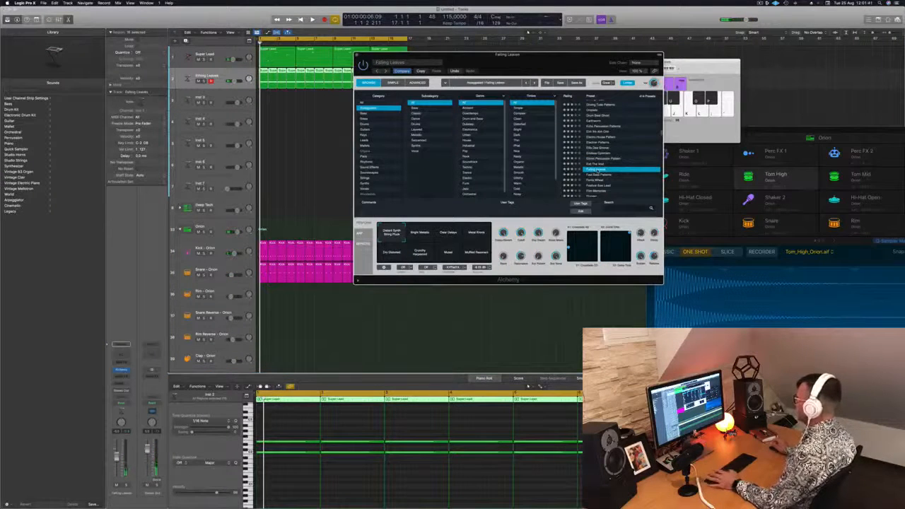
{"action": "left_click_drag", "start_coordinate": [507, 54], "coordinate": [480, 100]}
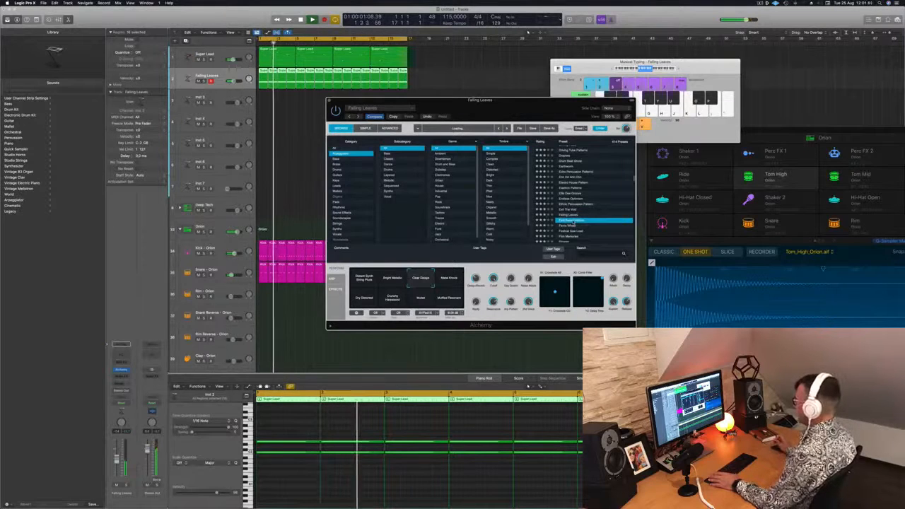
{"action": "scroll", "coordinate": [579, 206], "scroll_direction": "down", "scroll_amount": 3}
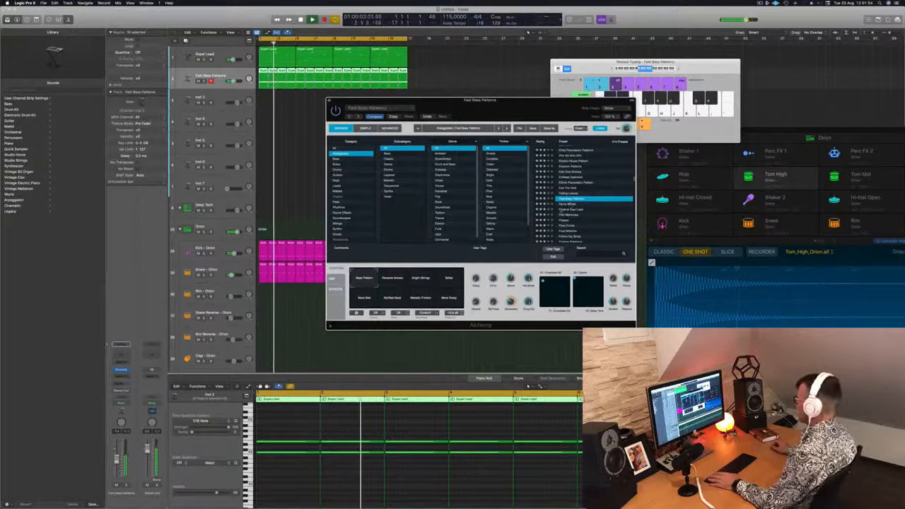
{"action": "left_click", "coordinate": [578, 204]}
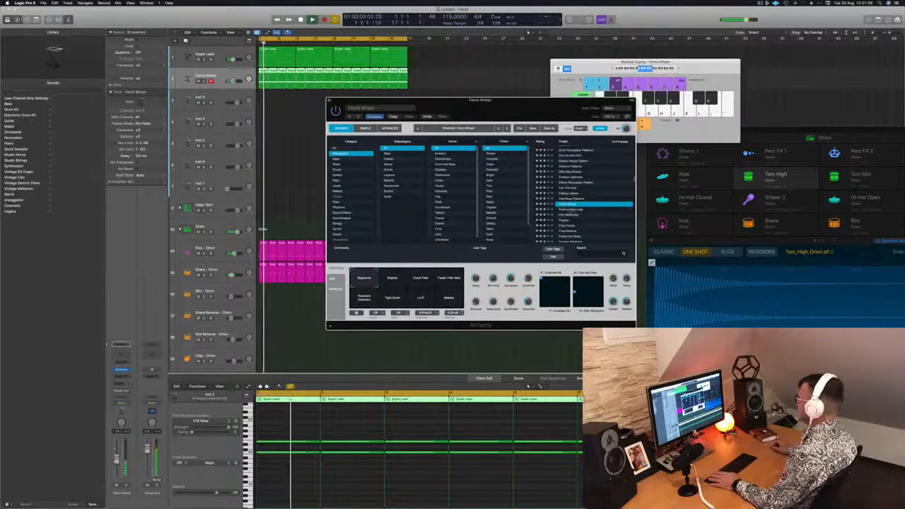
{"action": "left_click", "coordinate": [571, 210]}
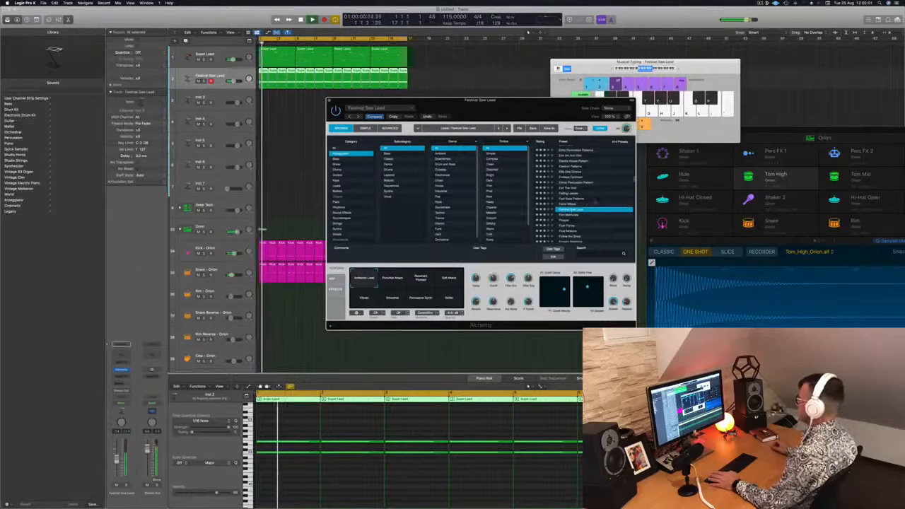
Step: Load the Film Memories preset and audition its performance snapshots, including Soft Pad and Tremolo
{"action": "scroll", "coordinate": [593, 212], "scroll_direction": "down", "scroll_amount": 2}
{"action": "left_click", "coordinate": [569, 199]}
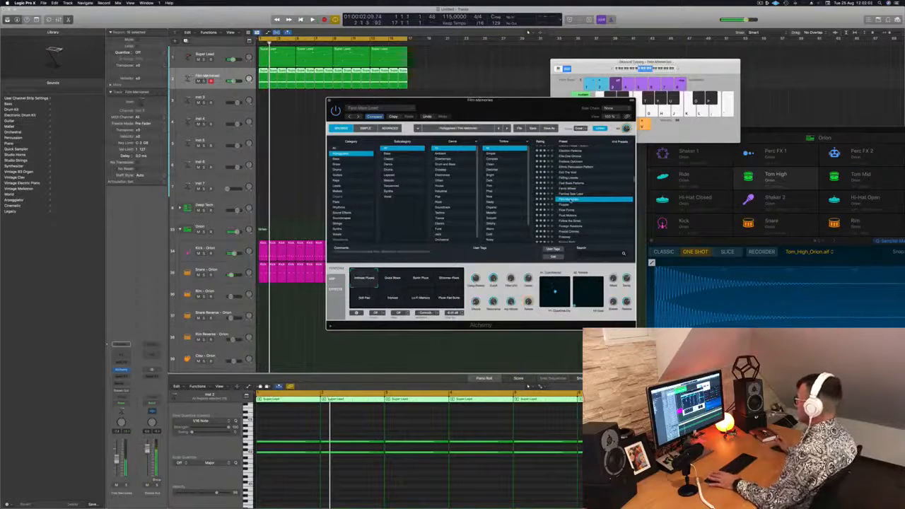
{"action": "scroll", "coordinate": [583, 212], "scroll_direction": "down", "scroll_amount": 1}
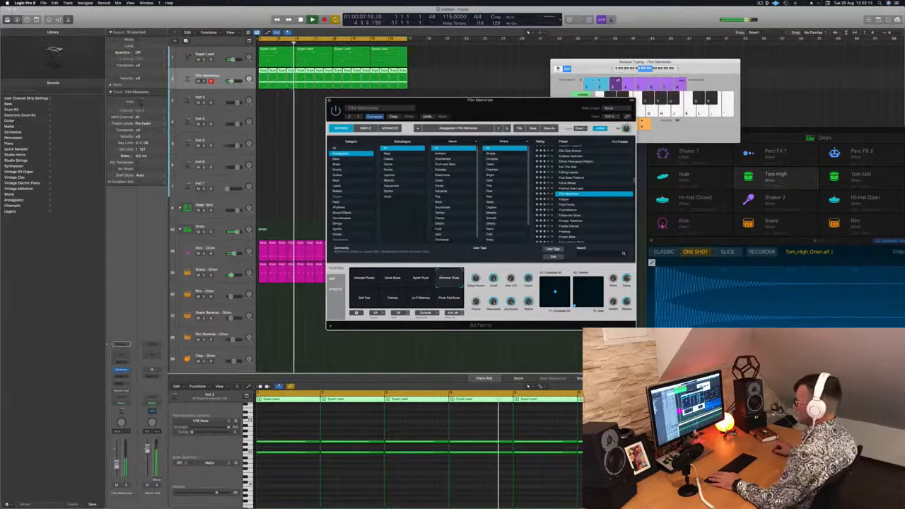
{"action": "left_click", "coordinate": [361, 301]}
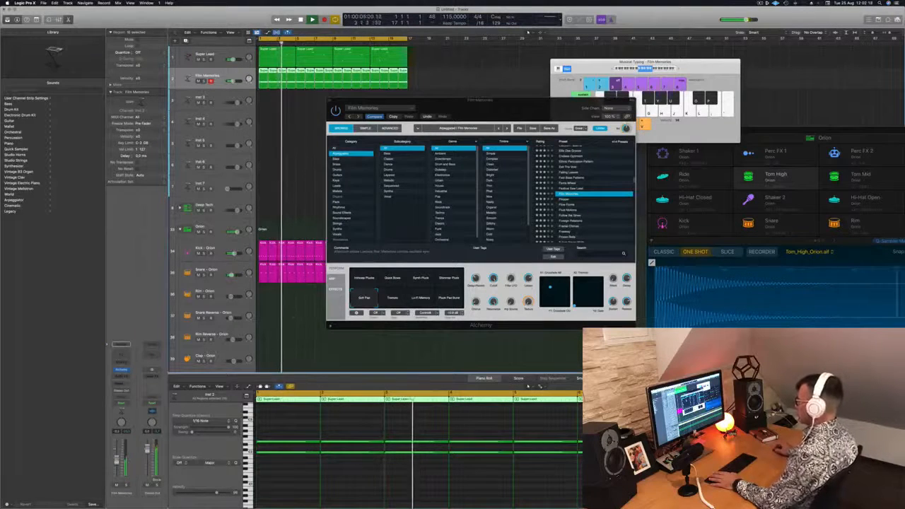
{"action": "left_click", "coordinate": [392, 297]}
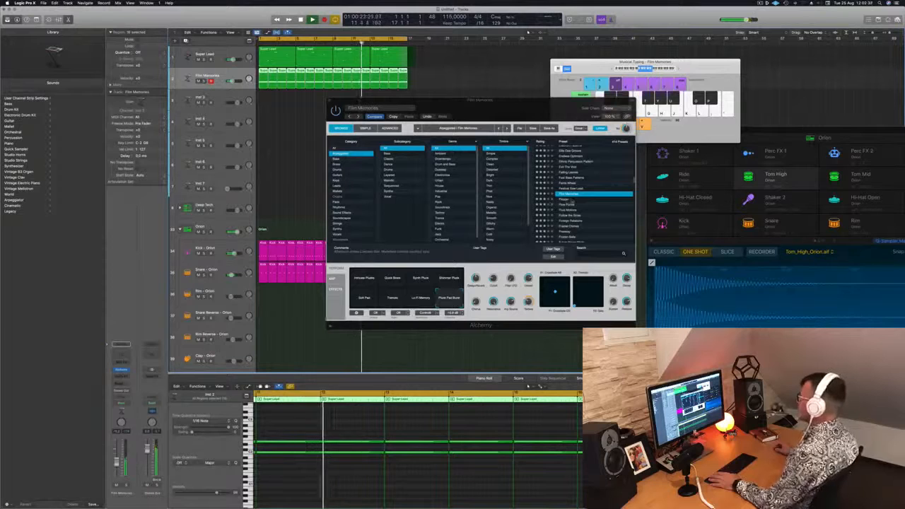
Step: Step through the following Arpeggiated presets to Fluid Motions and choose its Complex Dark performance snapshot
{"action": "key", "text": "Down"}
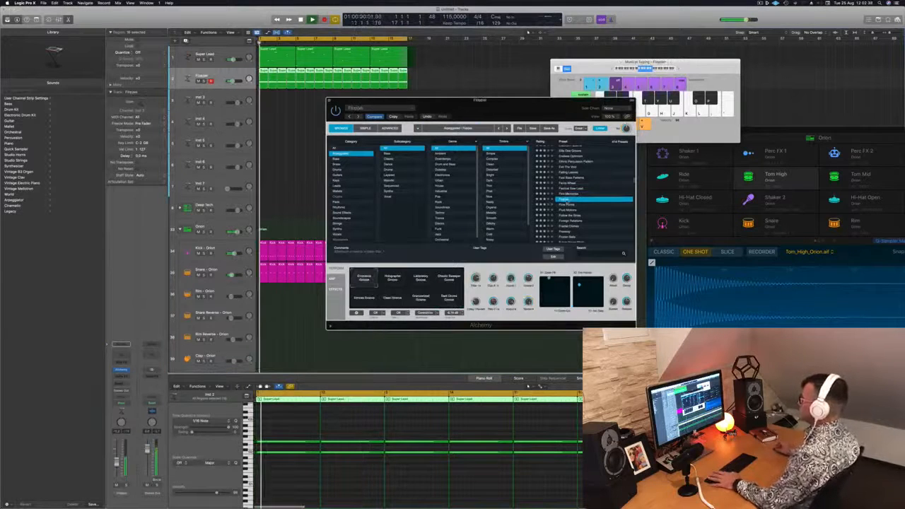
{"action": "left_click_drag", "start_coordinate": [531, 104], "coordinate": [596, 65]}
{"action": "key", "text": "Down"}
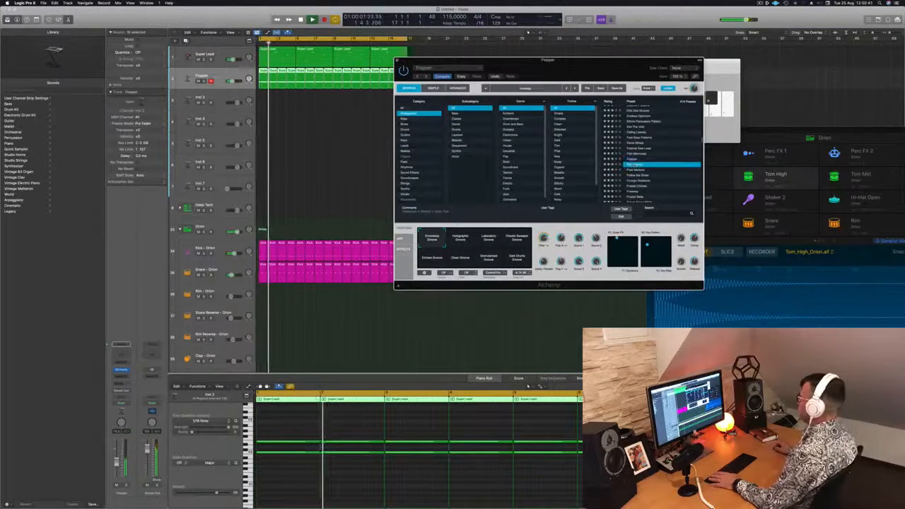
{"action": "key", "text": "Down"}
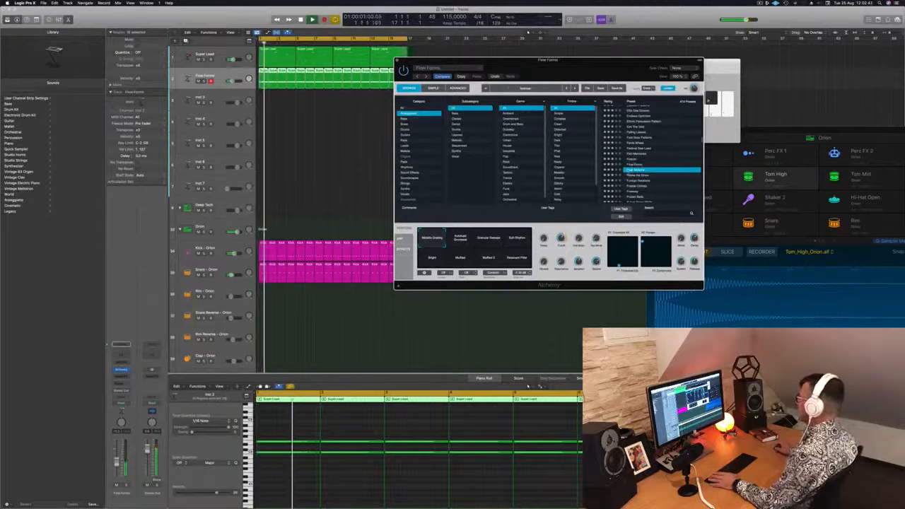
{"action": "mouse_move", "coordinate": [607, 68]}
{"action": "left_mouse_down"}
{"action": "mouse_move", "coordinate": [587, 69]}
{"action": "mouse_move", "coordinate": [601, 63]}
{"action": "left_mouse_up"}
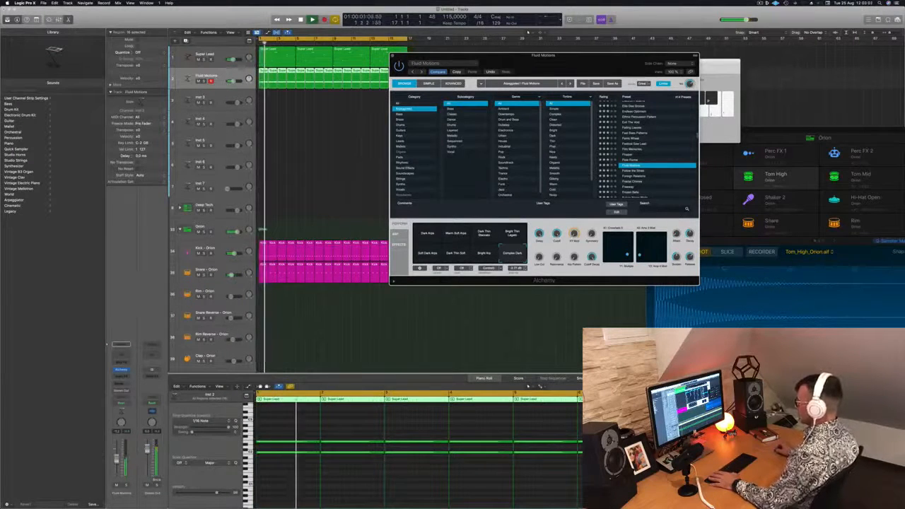
Step: Raise the Fluid Motions track's volume slightly, listen to it in the arrangement and close Alchemy
{"action": "left_click_drag", "start_coordinate": [117, 463], "coordinate": [117, 460]}
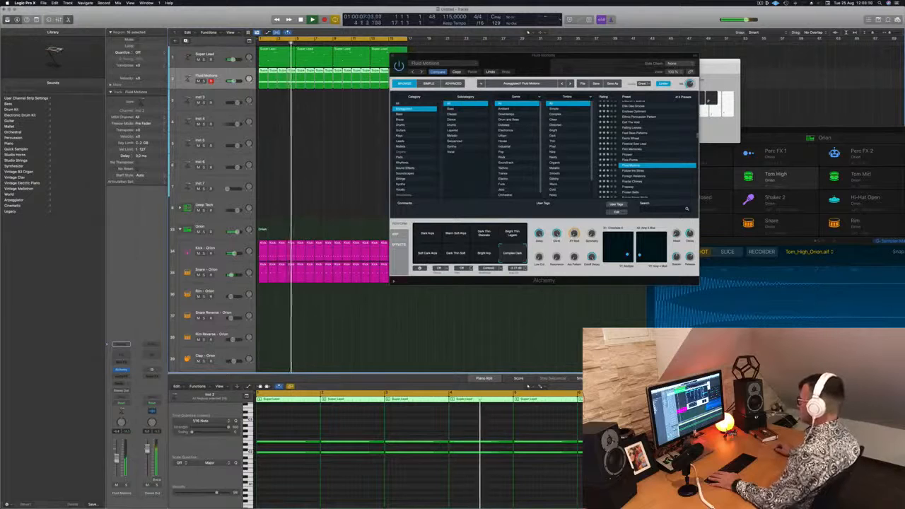
{"action": "left_click", "coordinate": [576, 242]}
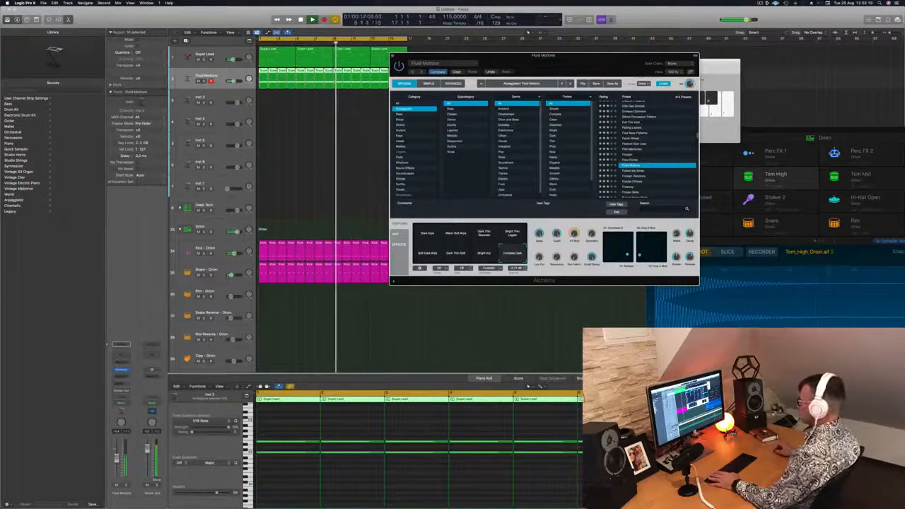
{"action": "left_click", "coordinate": [220, 267]}
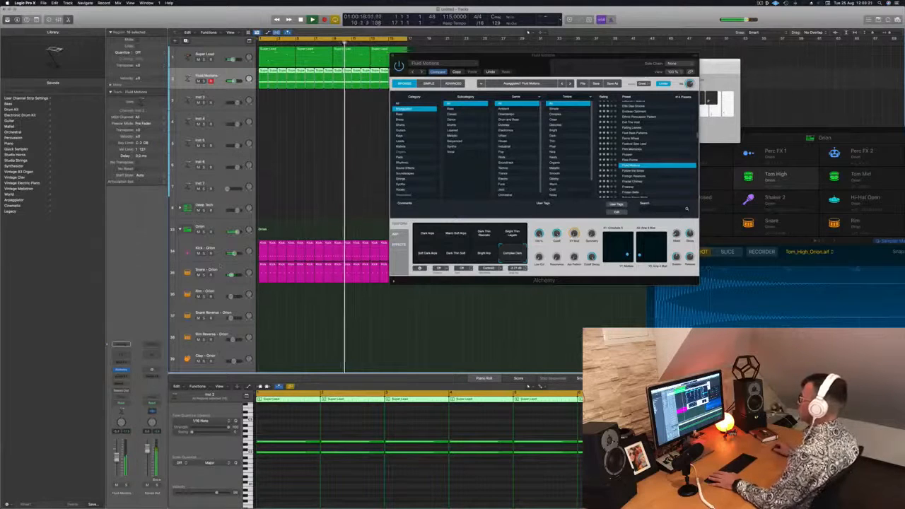
{"action": "left_click", "coordinate": [394, 55]}
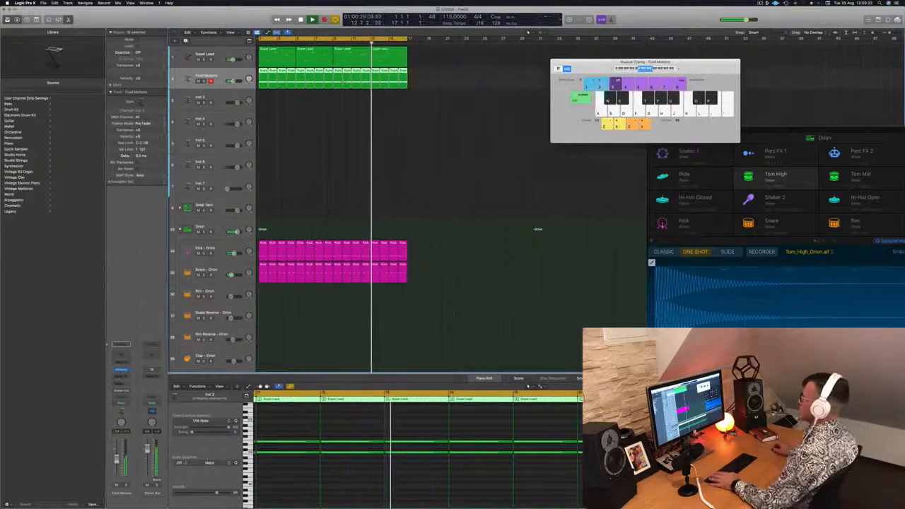
Step: Review the Orion drum tracks, select the Hi-Hat Open - Orion track, and return to the melodic tracks with the regions deselected
{"action": "left_click", "coordinate": [333, 116]}
{"action": "scroll", "coordinate": [326, 164], "scroll_direction": "down", "scroll_amount": 5}
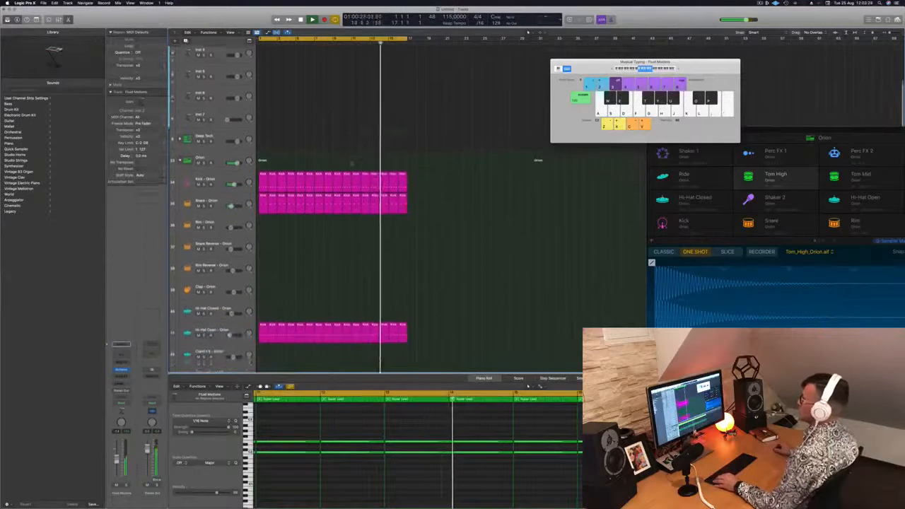
{"action": "scroll", "coordinate": [352, 166], "scroll_direction": "down", "scroll_amount": 3}
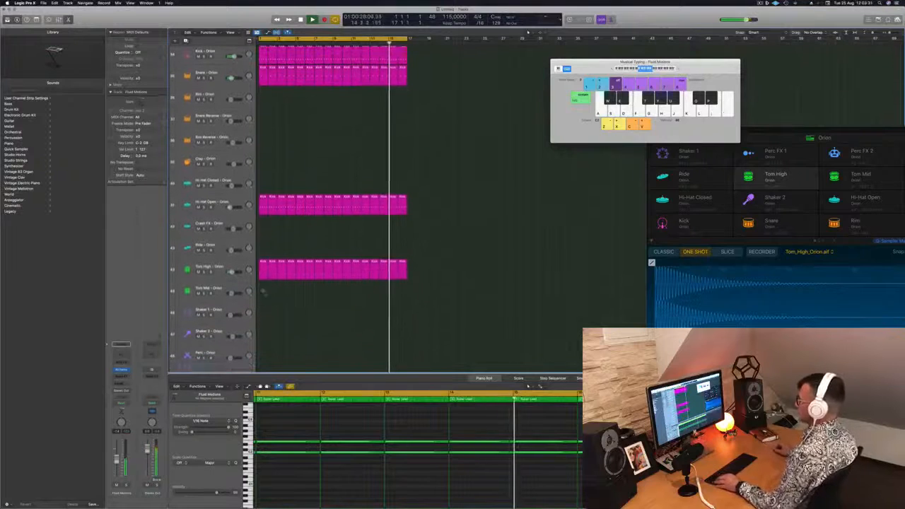
{"action": "left_click", "coordinate": [263, 203]}
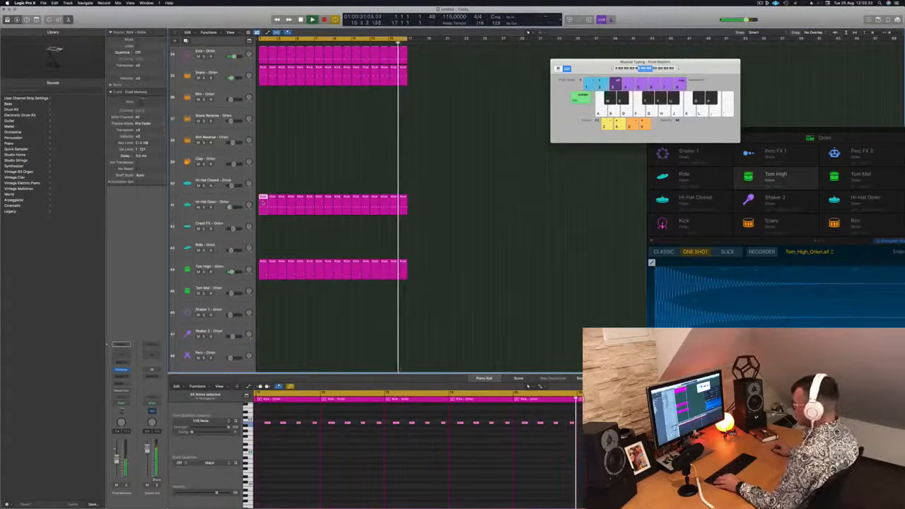
{"action": "scroll", "coordinate": [266, 209], "scroll_direction": "down", "scroll_amount": 2}
{"action": "scroll", "coordinate": [272, 227], "scroll_direction": "up", "scroll_amount": 5}
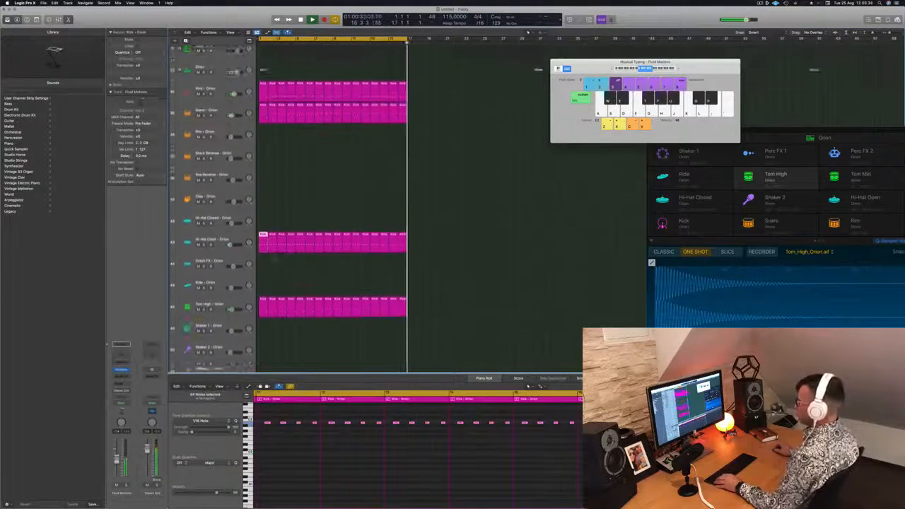
{"action": "left_click", "coordinate": [213, 288]}
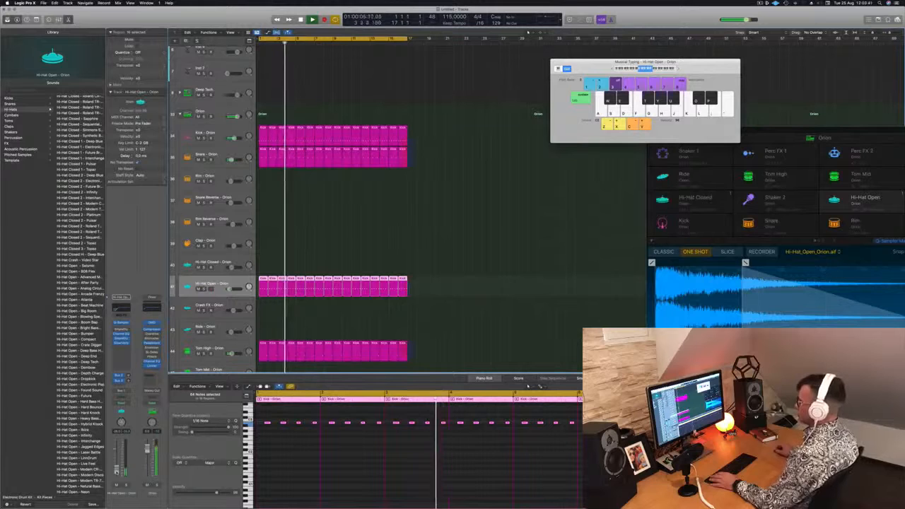
{"action": "scroll", "coordinate": [466, 167], "scroll_direction": "up", "scroll_amount": 5}
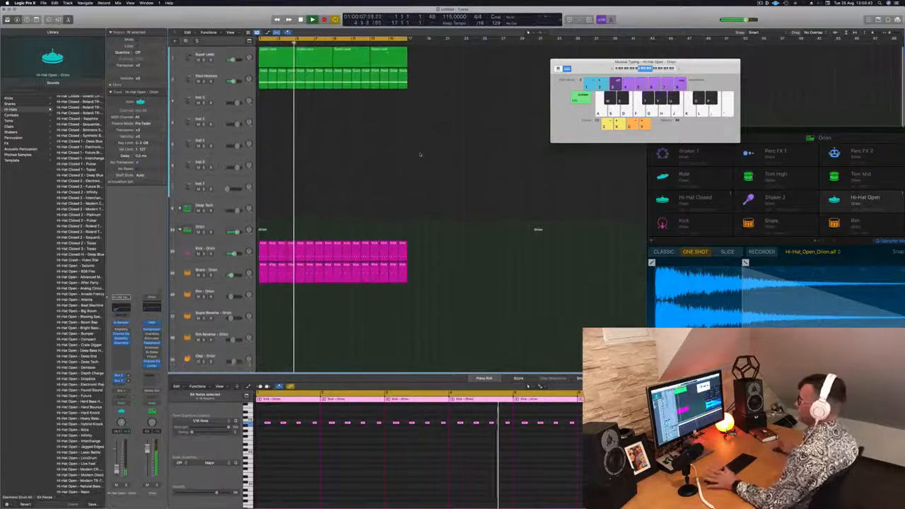
{"action": "left_click", "coordinate": [334, 145]}
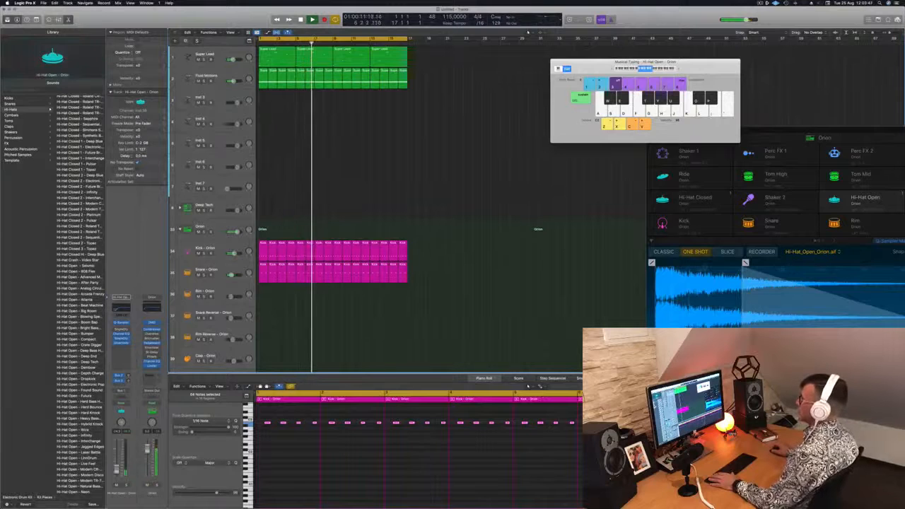
Step: Lower the Fluid Motions track's volume slightly and add a send to Bus 8 feeding Aux 8
{"action": "left_click_drag", "start_coordinate": [232, 81], "coordinate": [231, 80]}
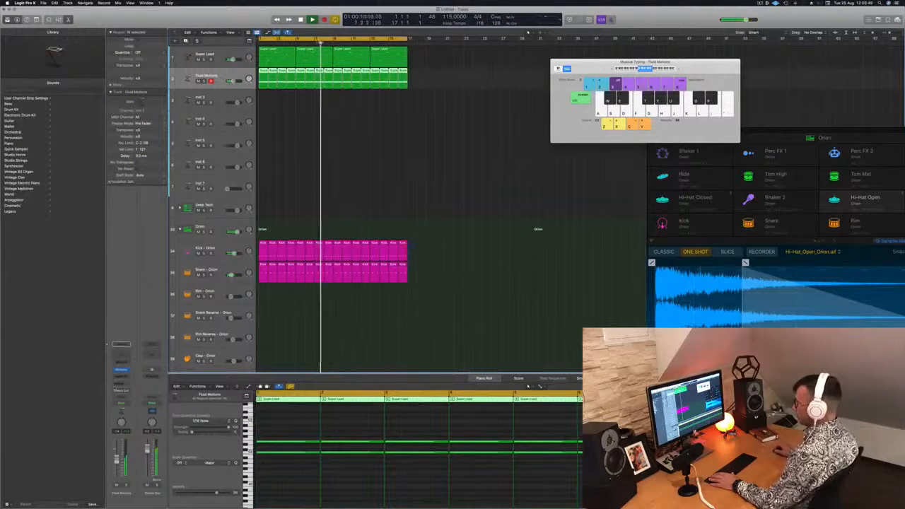
{"action": "left_click", "coordinate": [117, 385]}
{"action": "mouse_move", "coordinate": [124, 391]}
{"action": "left_click", "coordinate": [156, 377]}
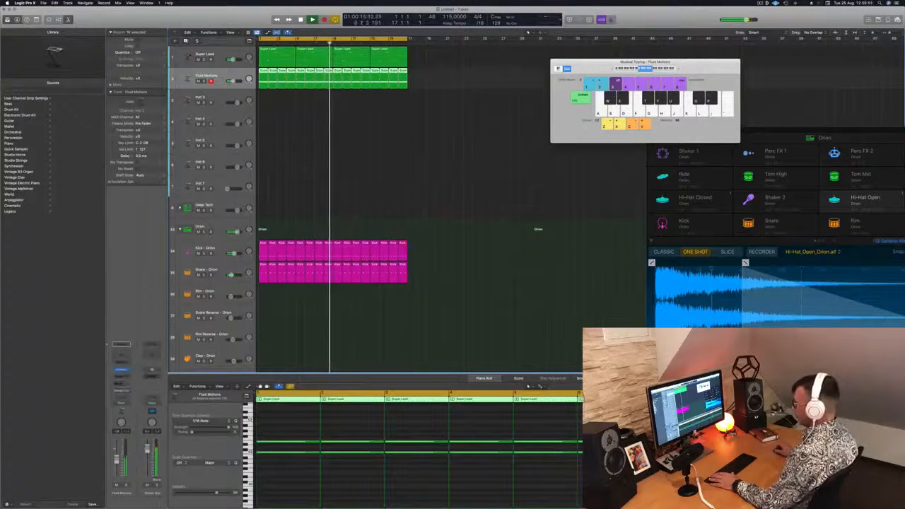
{"action": "left_click", "coordinate": [117, 386]}
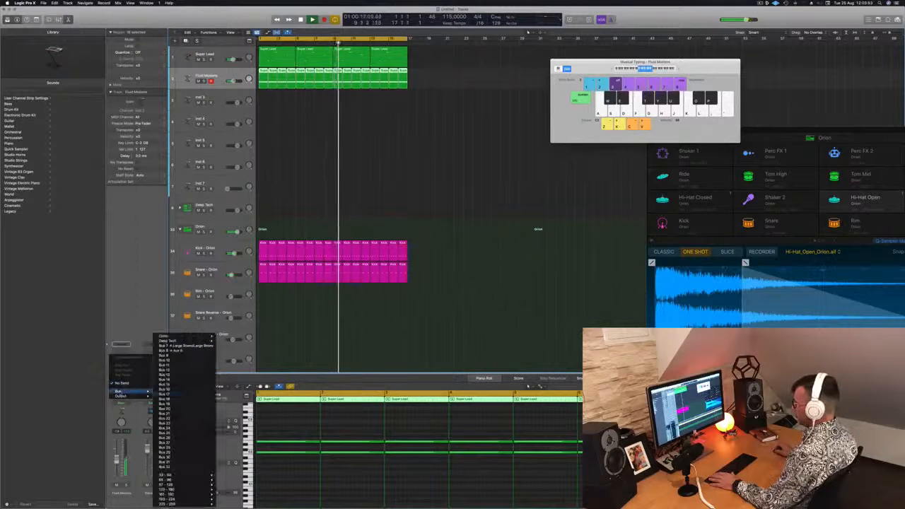
{"action": "mouse_move", "coordinate": [122, 391]}
{"action": "left_click", "coordinate": [180, 351]}
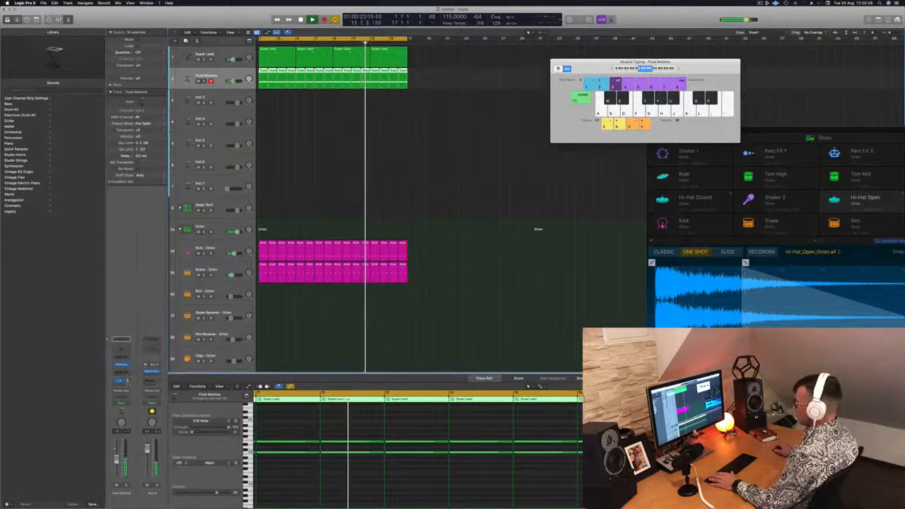
Step: Add a Channel EQ to Aux 8, set its low-cut filter to 258 Hz and close the EQ
{"action": "left_click", "coordinate": [151, 342]}
{"action": "left_click_drag", "start_coordinate": [315, 123], "coordinate": [450, 161]}
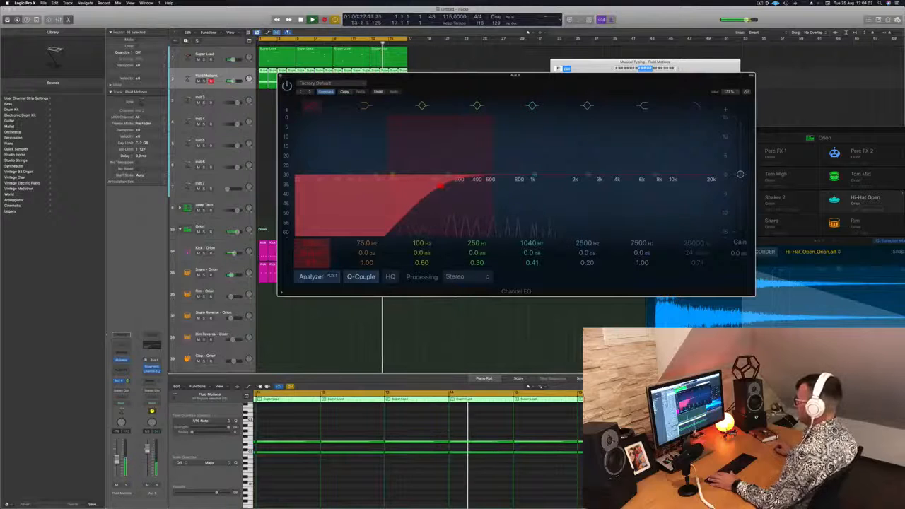
{"action": "left_click_drag", "start_coordinate": [440, 185], "coordinate": [450, 183]}
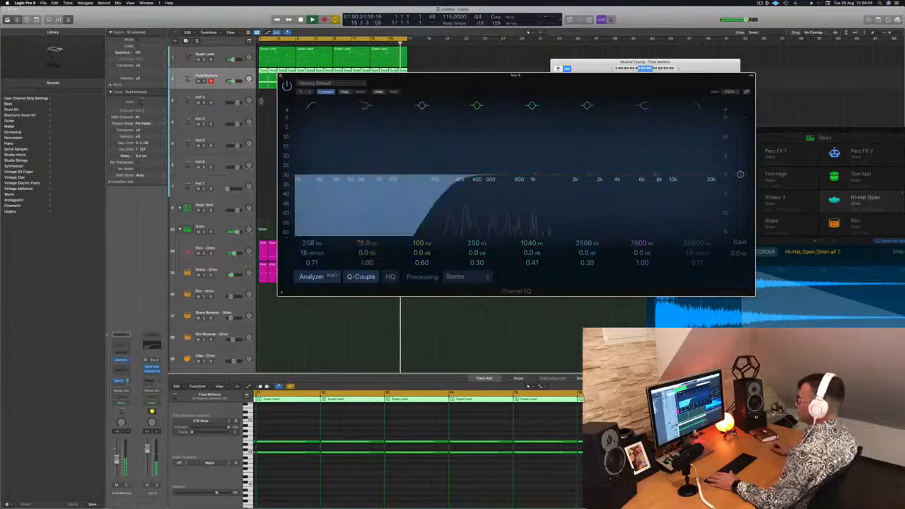
{"action": "key", "text": "super+w"}
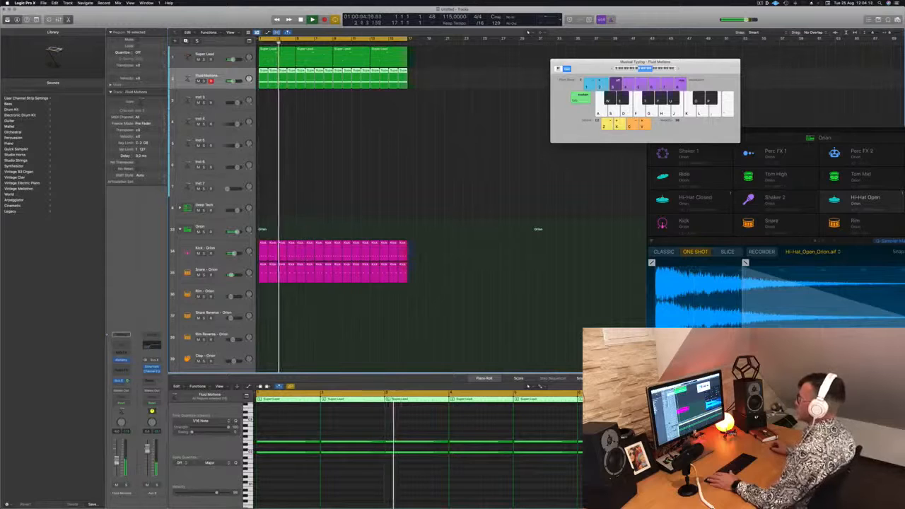
Step: Select the empty Inst 3 track and open its Alchemy synth, placing the window clear of the track list
{"action": "key", "text": "Down"}
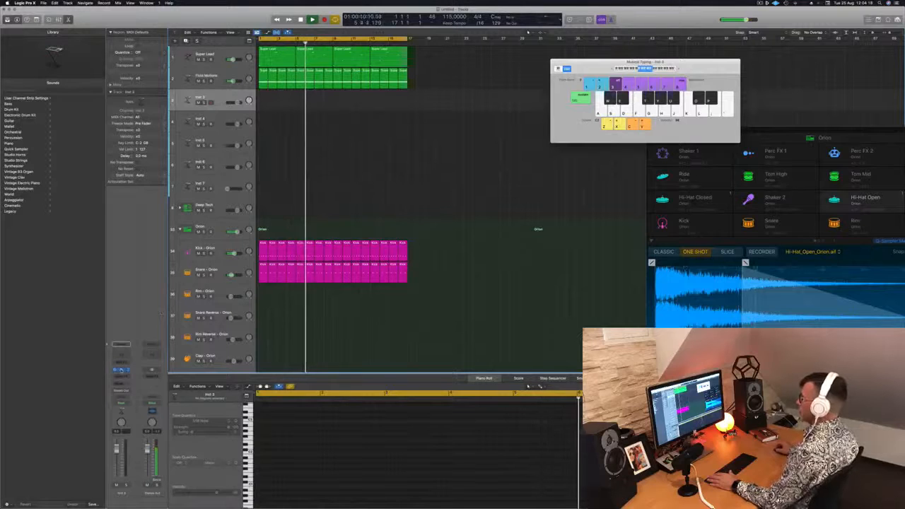
{"action": "left_click", "coordinate": [122, 370]}
{"action": "left_click_drag", "start_coordinate": [415, 80], "coordinate": [486, 85]}
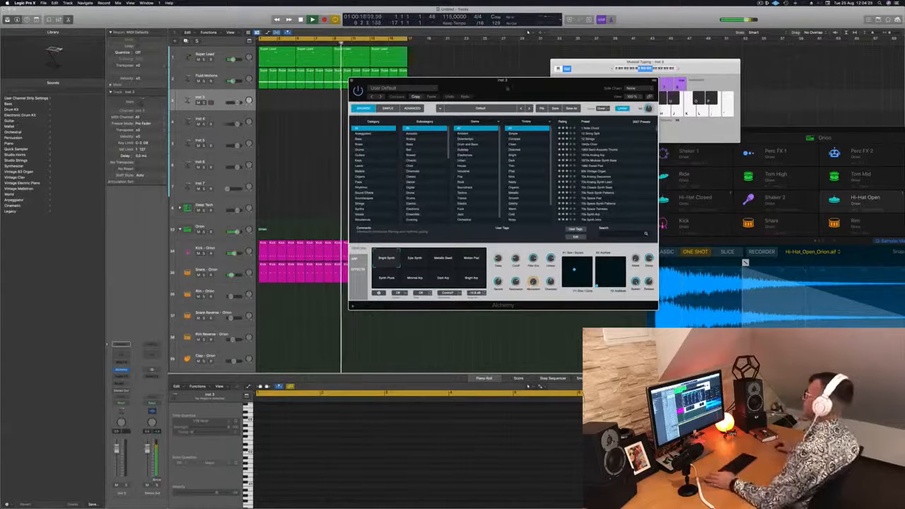
{"action": "left_click_drag", "start_coordinate": [507, 88], "coordinate": [509, 71]}
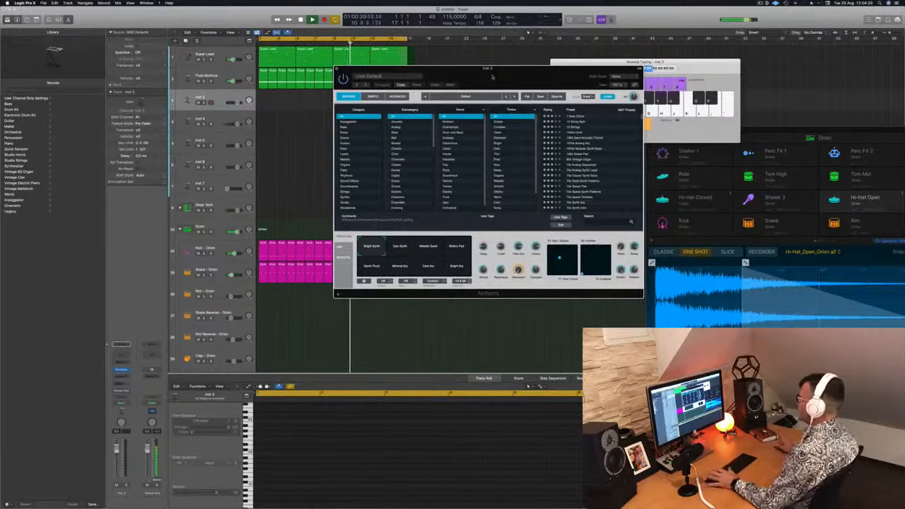
{"action": "left_click_drag", "start_coordinate": [491, 76], "coordinate": [487, 79]}
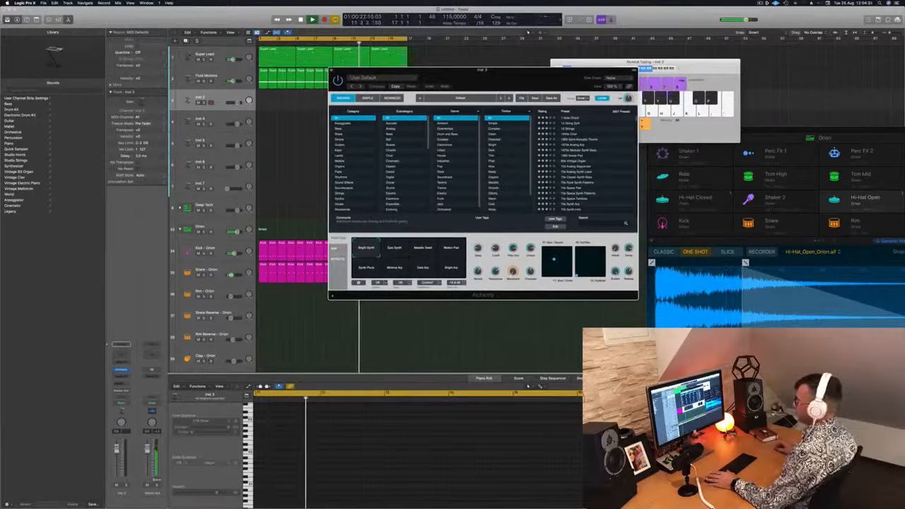
Step: Add a send from the Inst 3 track to Bus 8 feeding Aux 8
{"action": "left_click", "coordinate": [122, 384]}
{"action": "mouse_move", "coordinate": [132, 391]}
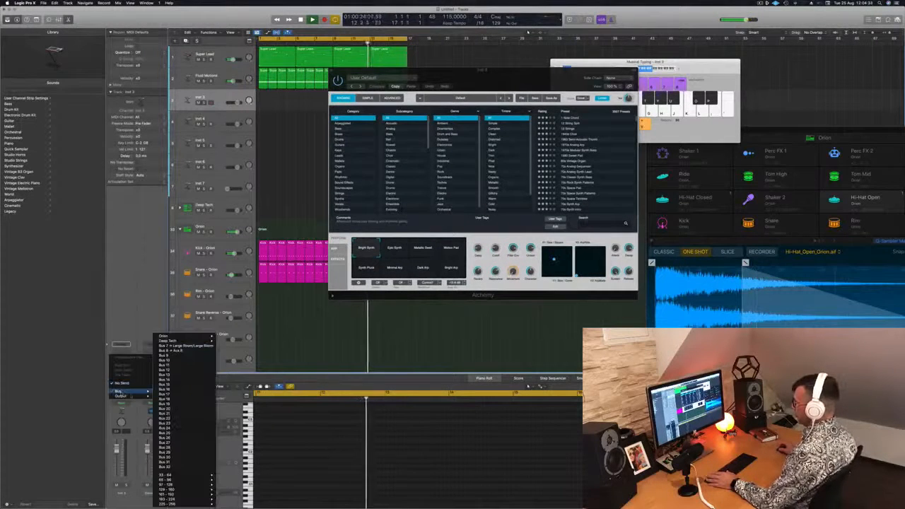
{"action": "left_click", "coordinate": [170, 351]}
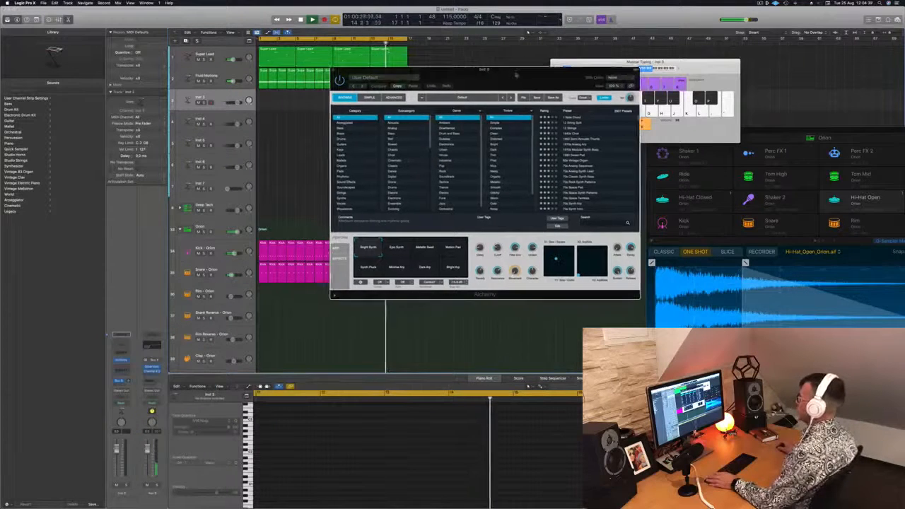
Step: Filter Alchemy's presets on Inst 3 to the Keys category and load the Adding preset
{"action": "left_click_drag", "start_coordinate": [514, 76], "coordinate": [497, 63]}
{"action": "left_click", "coordinate": [324, 139]}
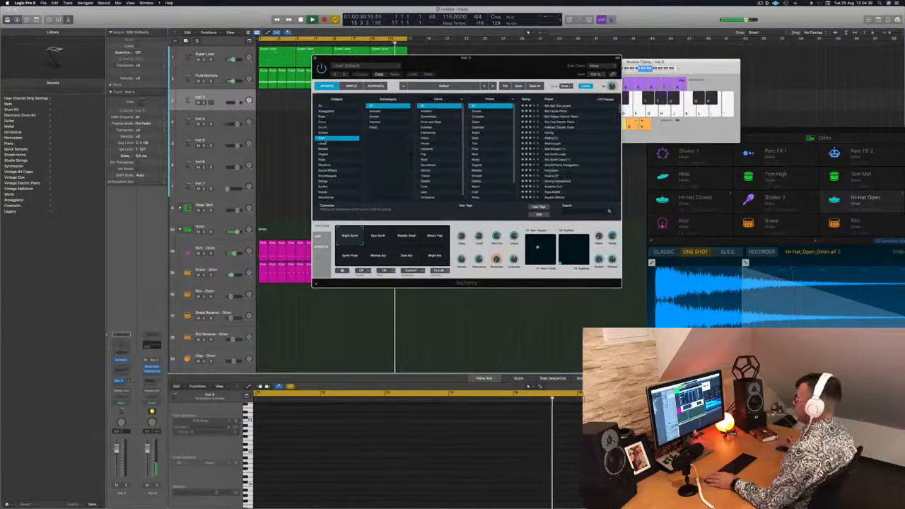
{"action": "left_click_drag", "start_coordinate": [497, 60], "coordinate": [590, 84]}
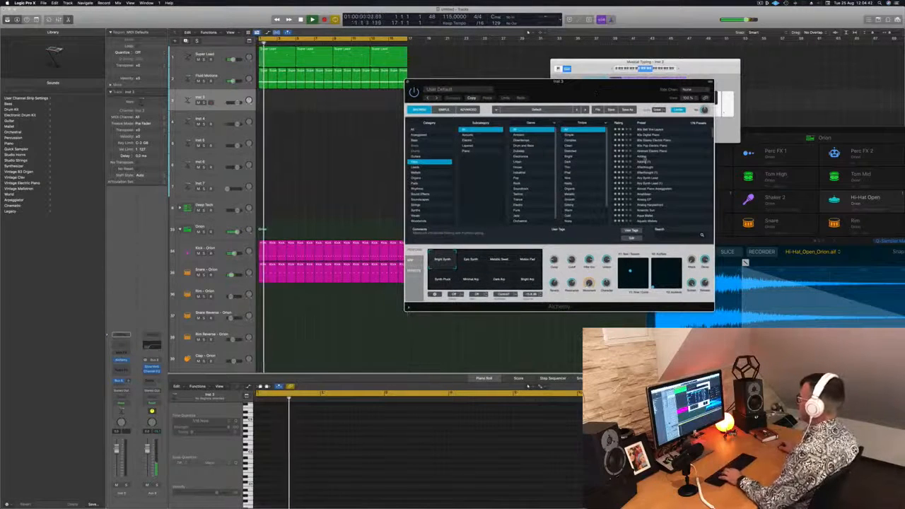
{"action": "key", "text": "Down"}
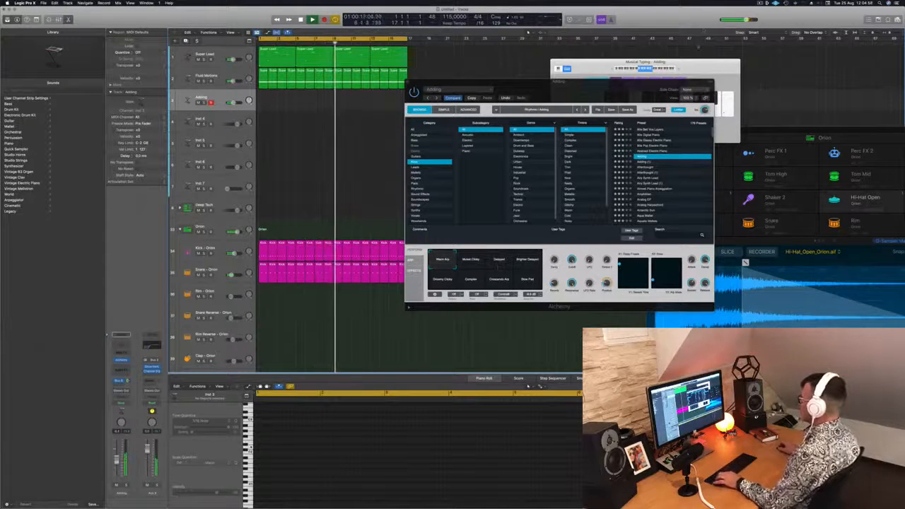
Step: Record a sparse MIDI melody on the Adding track over the looping arrangement and stop the recording
{"action": "left_click_drag", "start_coordinate": [619, 94], "coordinate": [677, 106]}
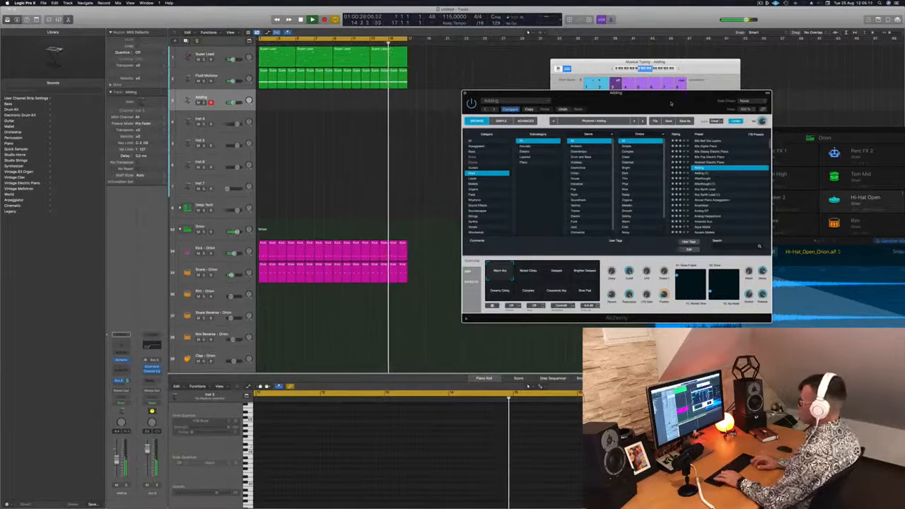
{"action": "key", "text": "r"}
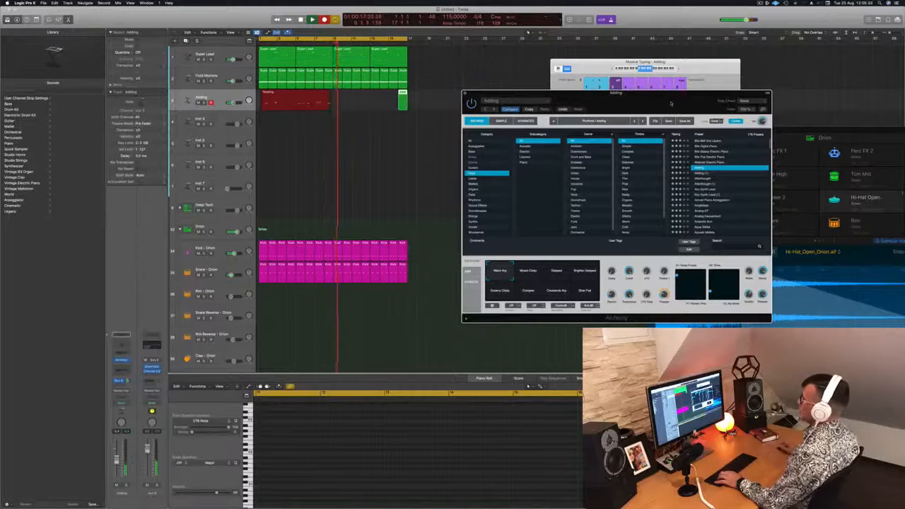
{"action": "key", "text": "space"}
Step: Split the recorded Adding region at bar 5, keep a single four-bar region starting at bar 1, and play it
{"action": "left_click", "coordinate": [295, 98], "text": "super"}
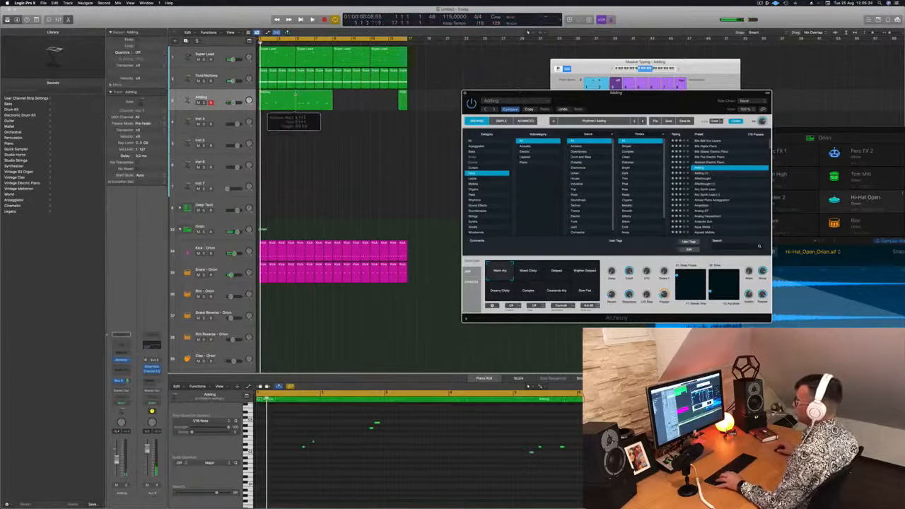
{"action": "left_click", "coordinate": [276, 98]}
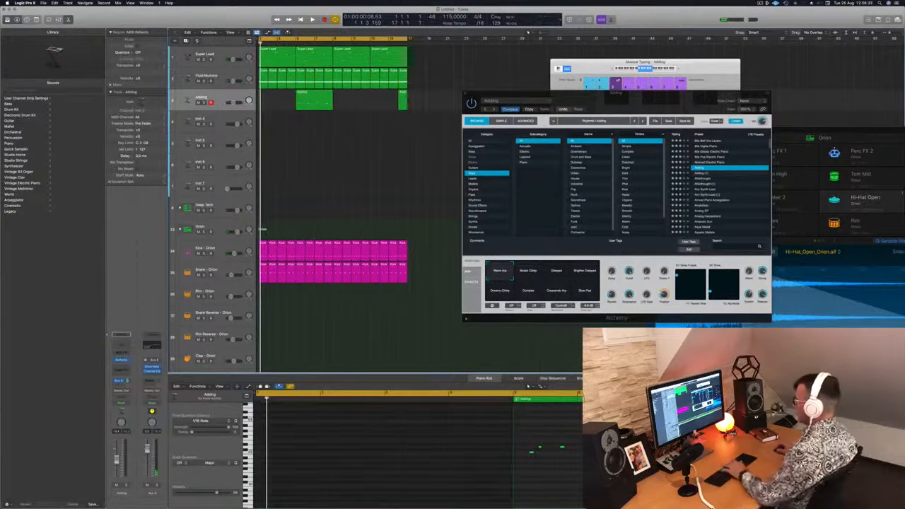
{"action": "left_click", "coordinate": [307, 100]}
{"action": "key", "text": "Delete"}
{"action": "key", "text": "space"}
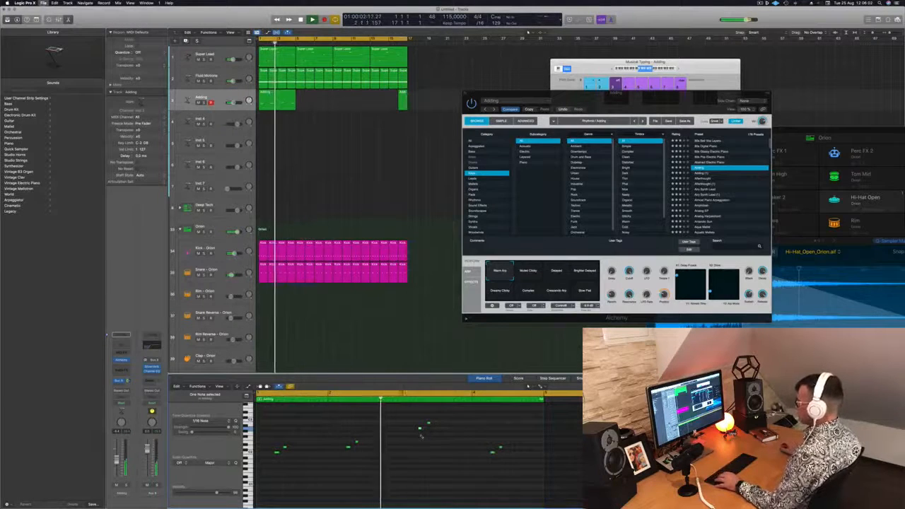
Step: Save the project as a named package in the Logic folder
{"action": "key", "text": "super+s"}
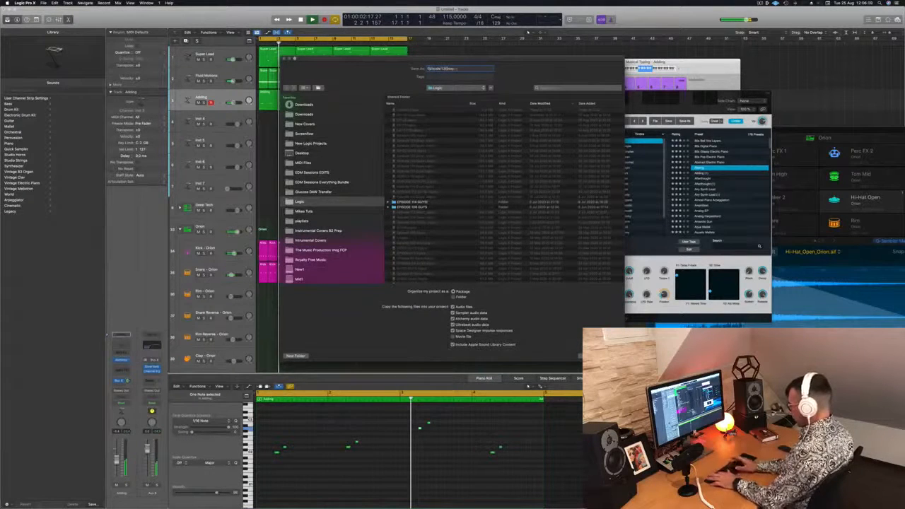
{"action": "key", "text": "Return"}
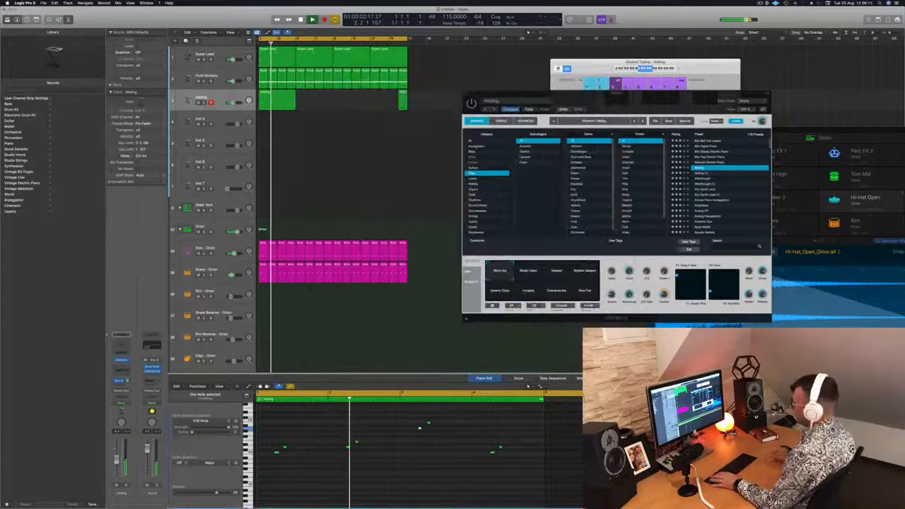
Step: Copy the four-bar Adding region along its track until it fills the 16-bar loop
{"action": "key", "text": "space"}
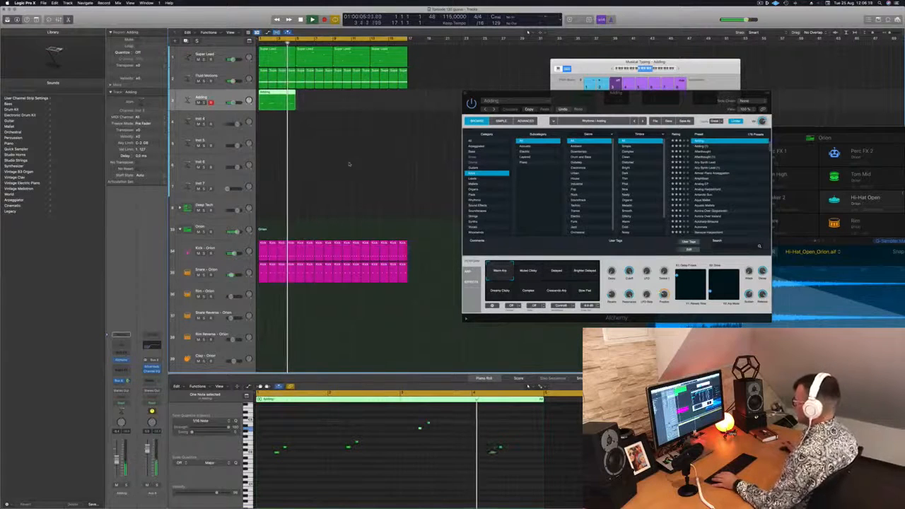
{"action": "left_click_drag", "start_coordinate": [276, 101], "coordinate": [357, 101]}
{"action": "left_click", "coordinate": [281, 101], "text": "shift"}
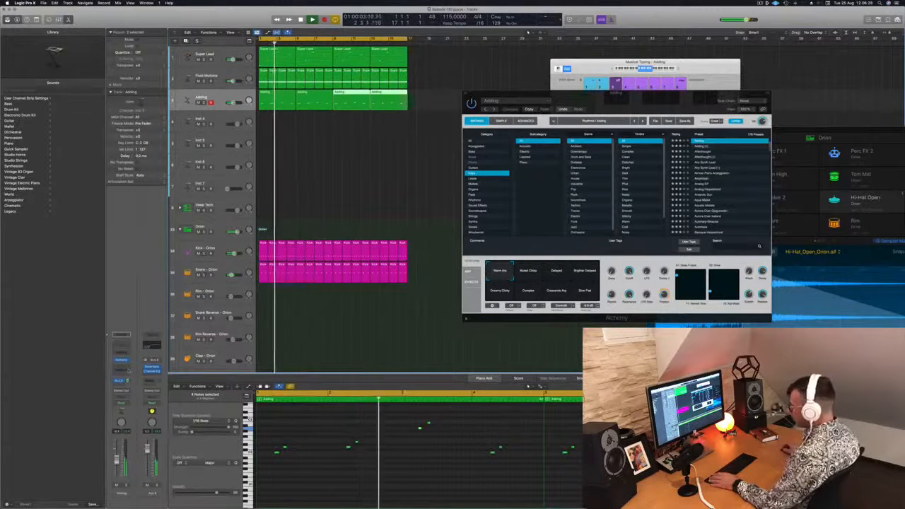
Step: Add a second send from the Adding track to Bus 9
{"action": "left_click", "coordinate": [122, 382]}
{"action": "mouse_move", "coordinate": [119, 392]}
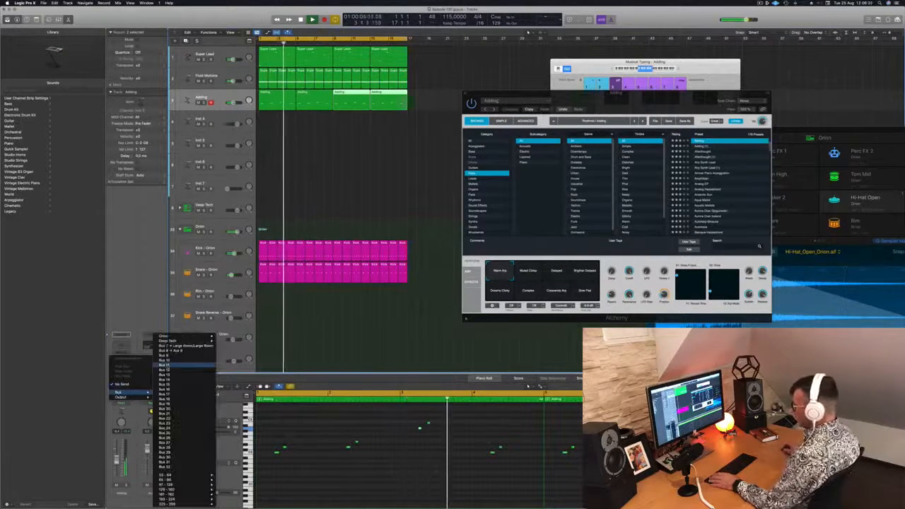
{"action": "left_click", "coordinate": [170, 351]}
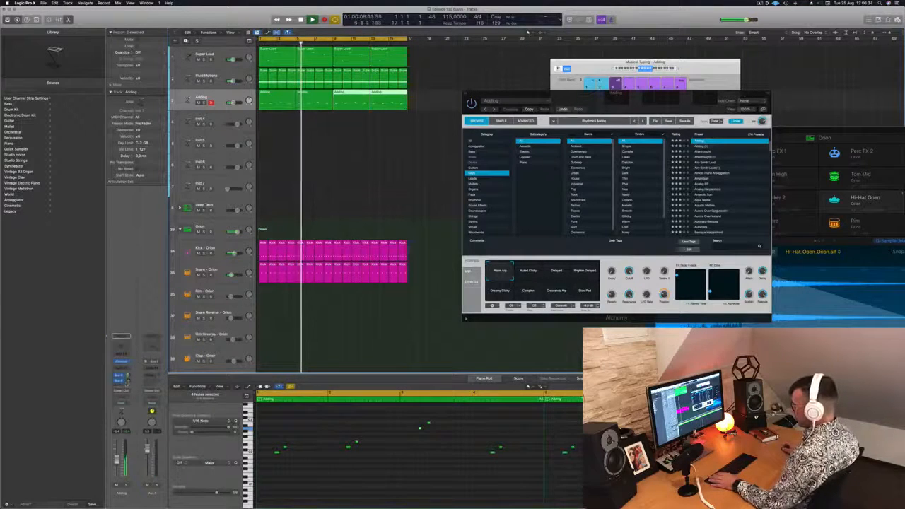
Step: Insert a stereo Stereo Delay on the new Aux 9 channel and move its window over the arrangement
{"action": "left_click", "coordinate": [150, 362]}
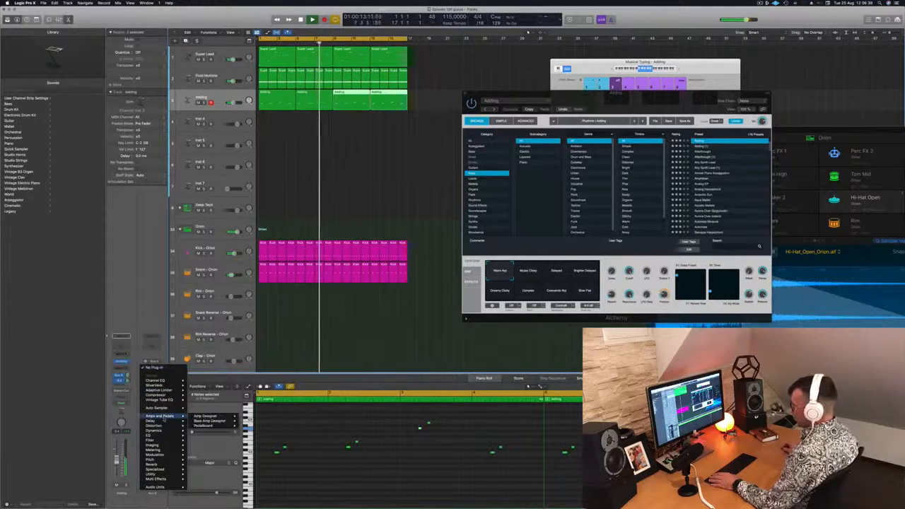
{"action": "mouse_move", "coordinate": [162, 421]}
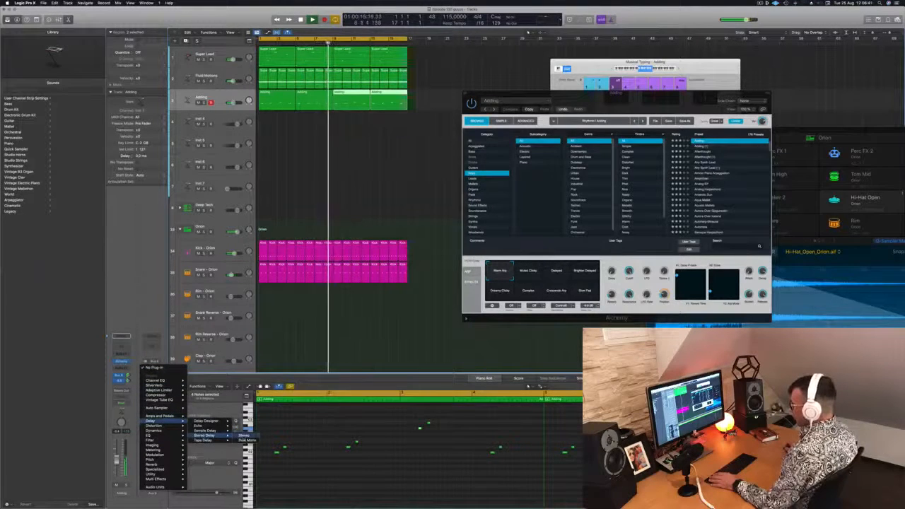
{"action": "left_click", "coordinate": [247, 437]}
{"action": "left_click_drag", "start_coordinate": [343, 76], "coordinate": [454, 112]}
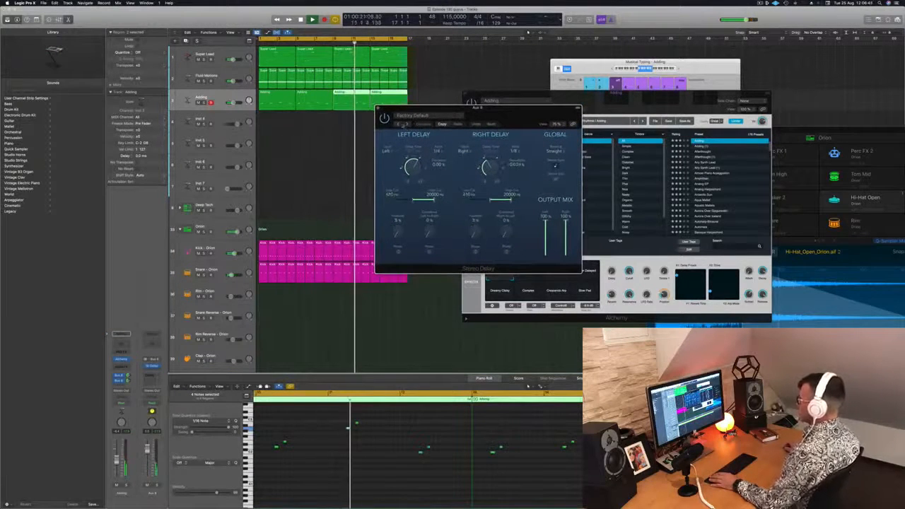
Step: Audition the Stereo Delay presets during playback and settle on 1/16 Note
{"action": "left_click", "coordinate": [407, 125]}
{"action": "left_click", "coordinate": [407, 124]}
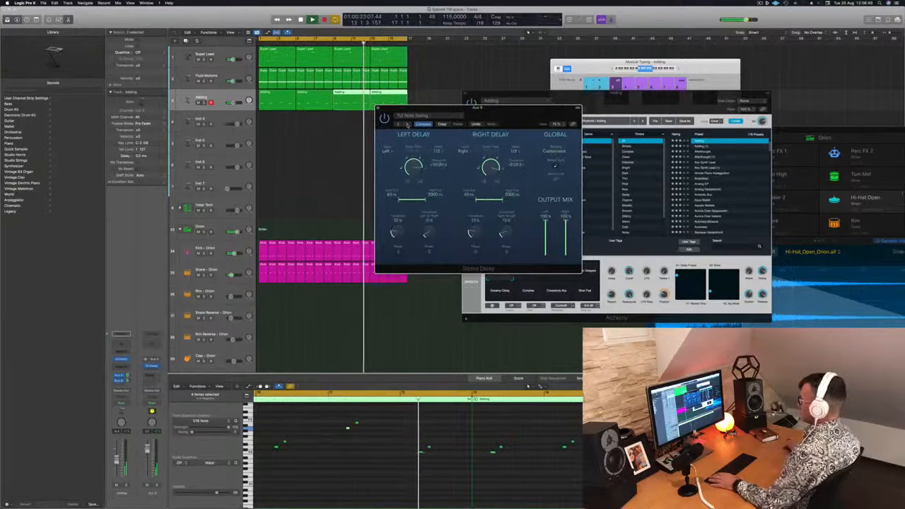
{"action": "left_click", "coordinate": [408, 125]}
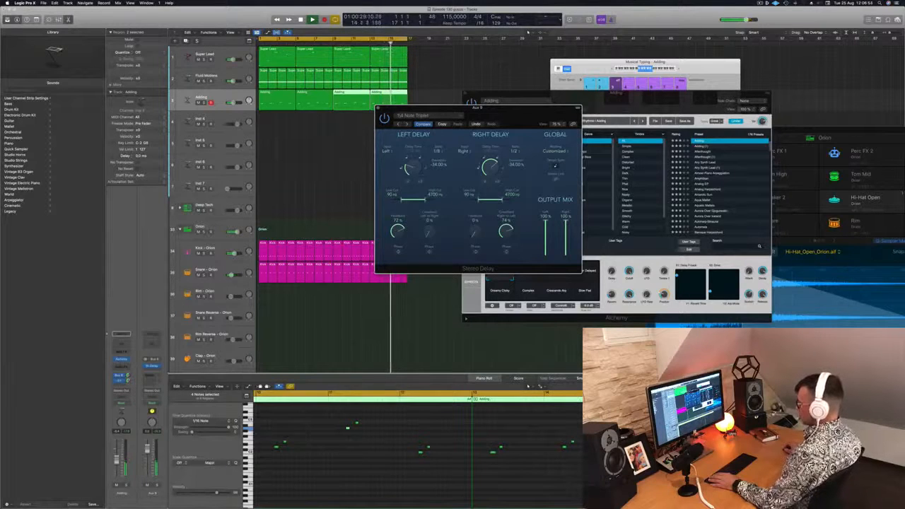
{"action": "left_click", "coordinate": [313, 207]}
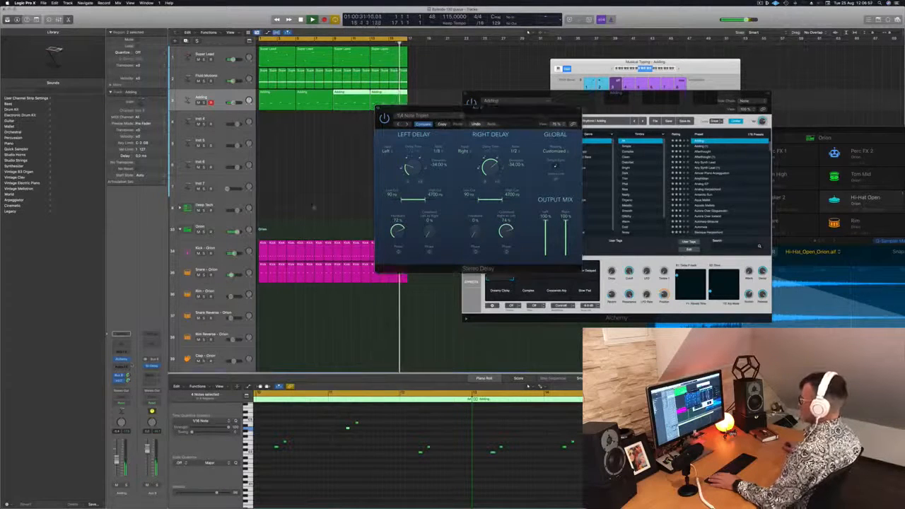
{"action": "left_click_drag", "start_coordinate": [498, 108], "coordinate": [361, 130]}
{"action": "left_click", "coordinate": [263, 144]}
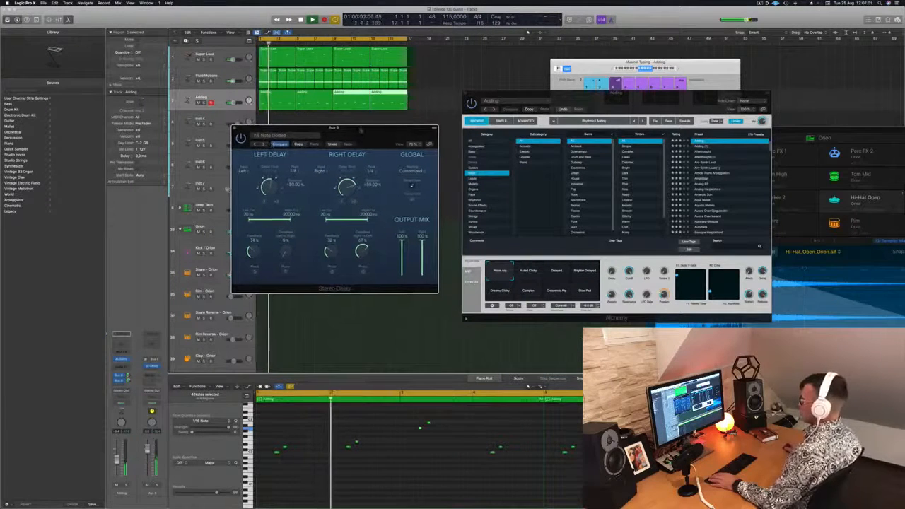
{"action": "left_click", "coordinate": [263, 143]}
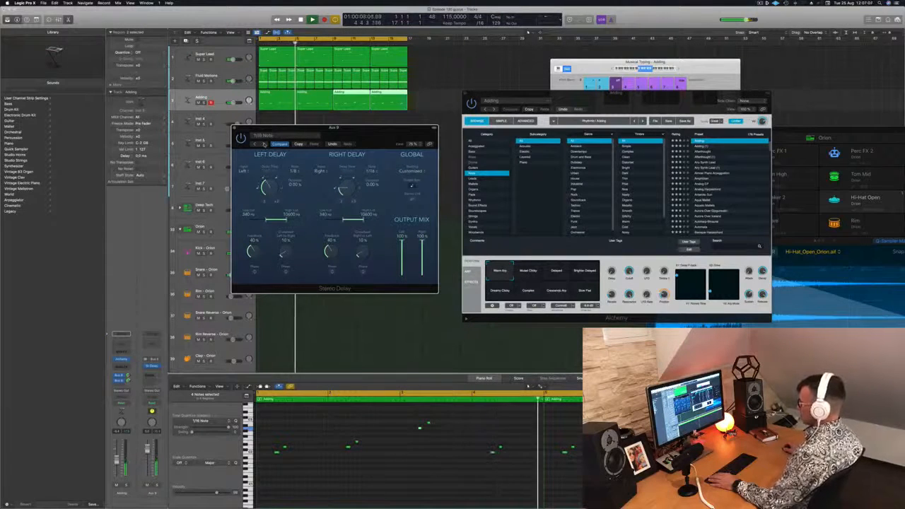
{"action": "left_click_drag", "start_coordinate": [264, 143], "coordinate": [256, 146]}
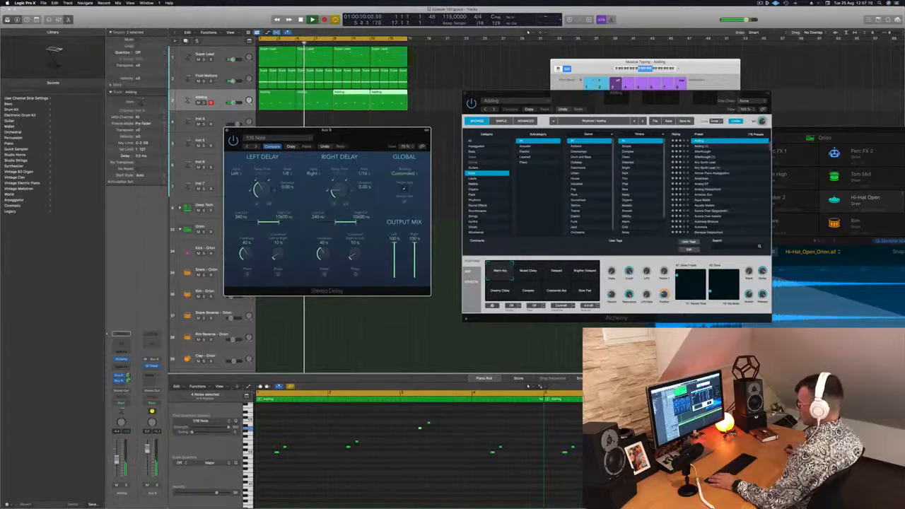
Step: Solo the delay aux to hear its echoes alone, turn the solo off and close Stereo Delay
{"action": "left_click", "coordinate": [157, 485]}
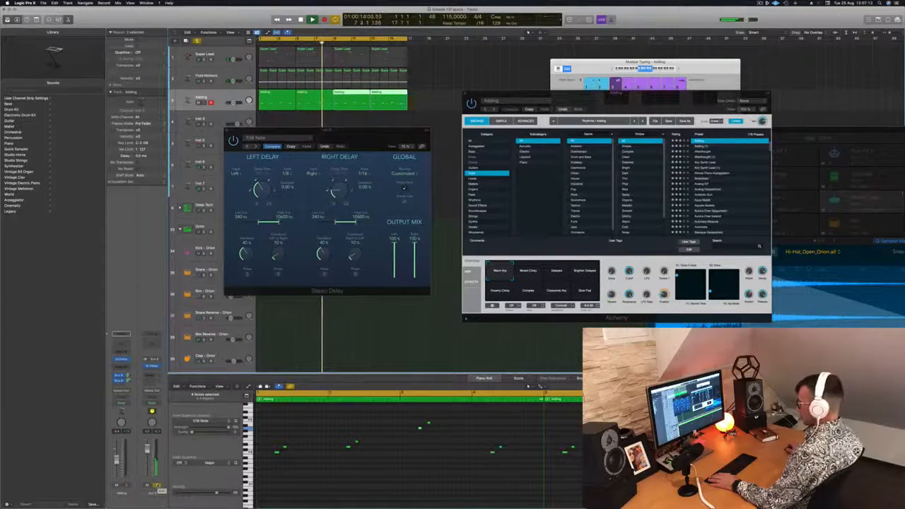
{"action": "left_click", "coordinate": [157, 485]}
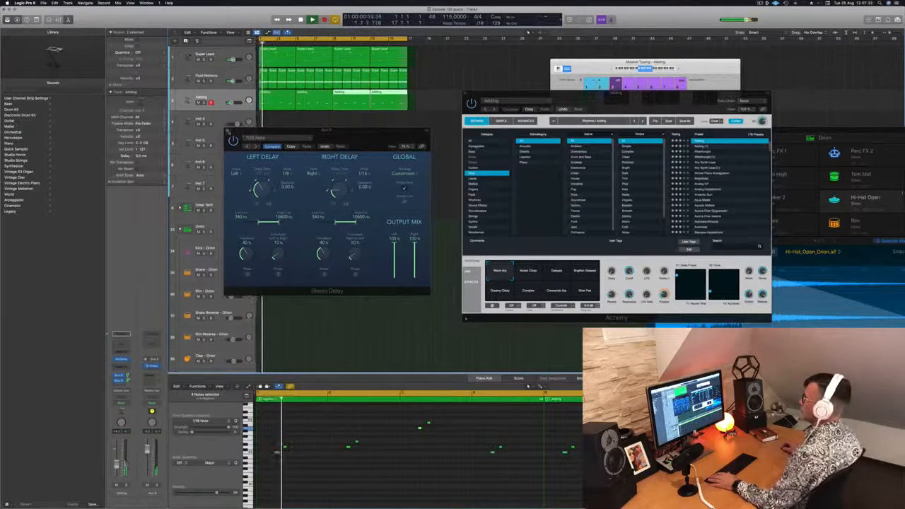
{"action": "left_click", "coordinate": [228, 130]}
Step: Move the Adding synth window aside, open Alchemy on the Inst 4 track and load the 70s Synth Strings preset from the Strings category
{"action": "left_click_drag", "start_coordinate": [576, 92], "coordinate": [706, 80]}
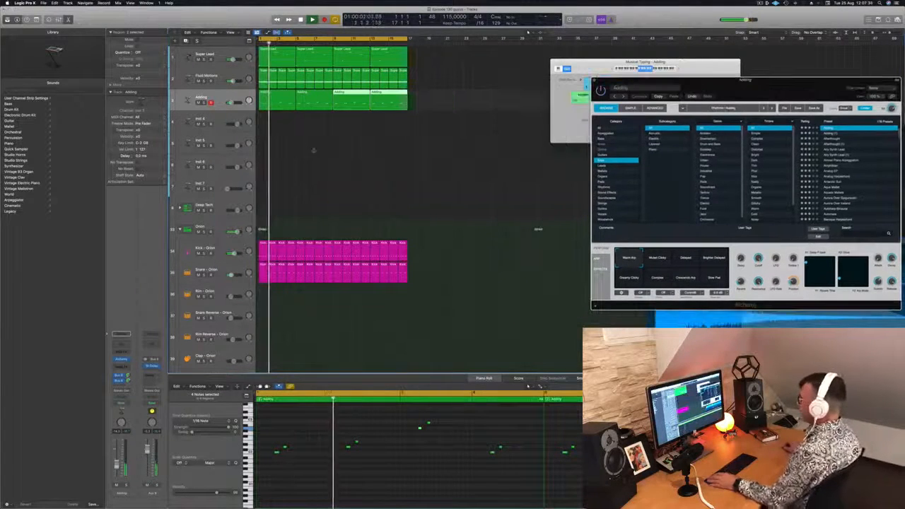
{"action": "left_click", "coordinate": [219, 121]}
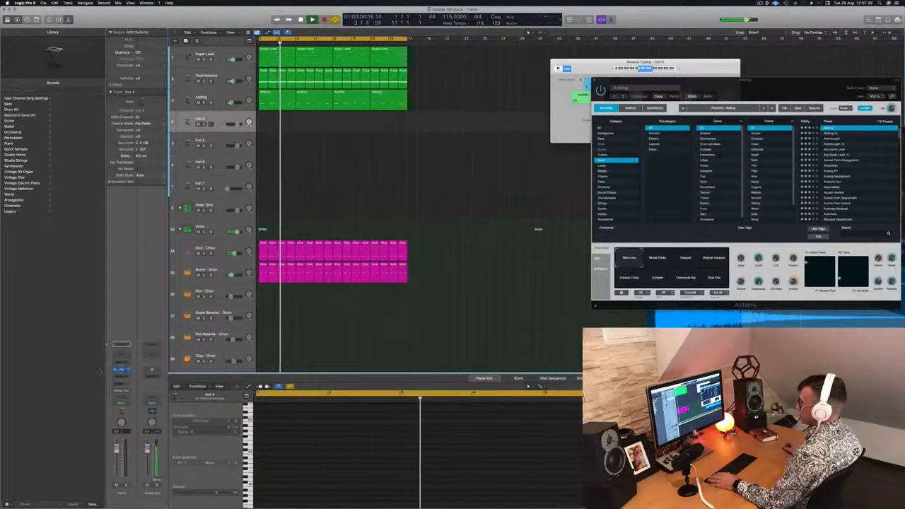
{"action": "left_click", "coordinate": [121, 370]}
{"action": "left_click_drag", "start_coordinate": [462, 79], "coordinate": [522, 83]}
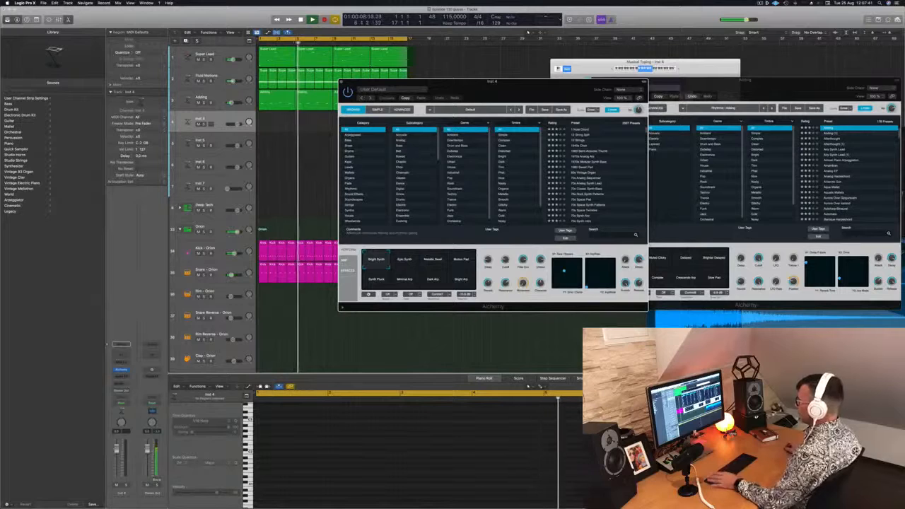
{"action": "left_click", "coordinate": [352, 205]}
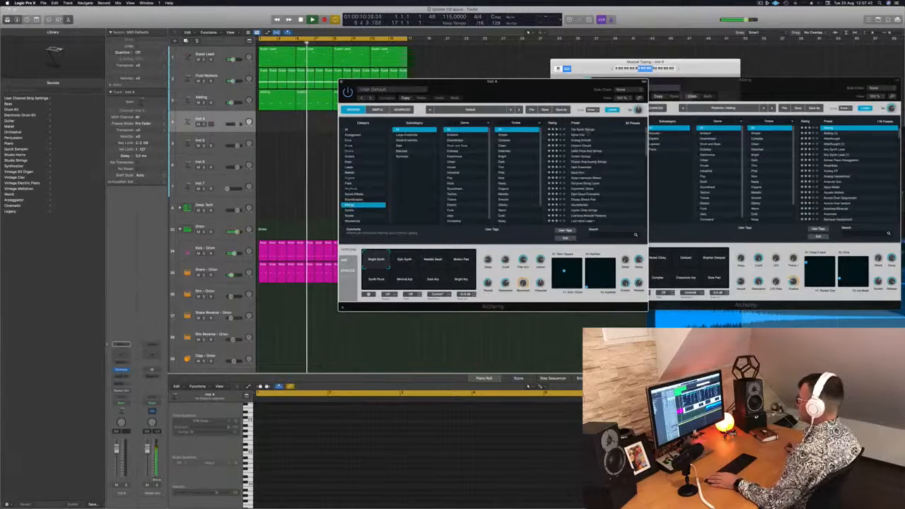
{"action": "left_click", "coordinate": [580, 131]}
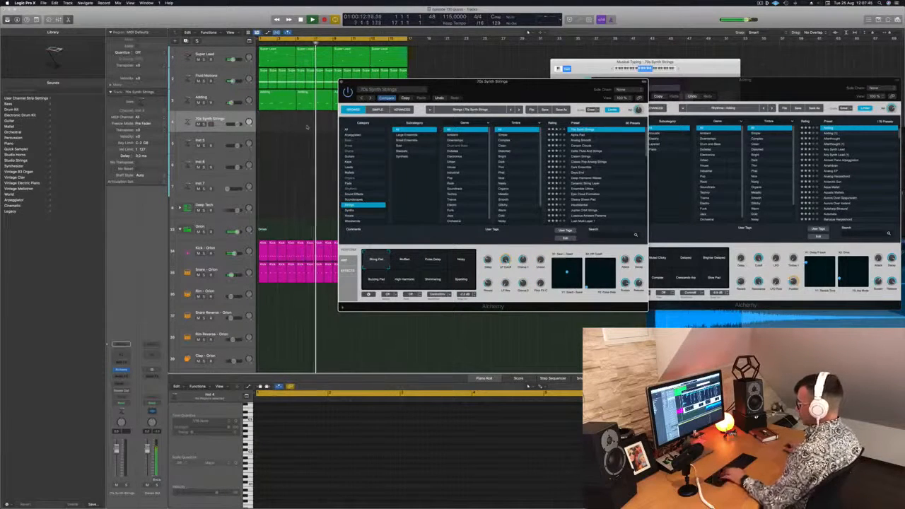
Step: Arm the 70s Synth Strings track for recording and add a send from it to Bus 8
{"action": "left_click", "coordinate": [211, 129]}
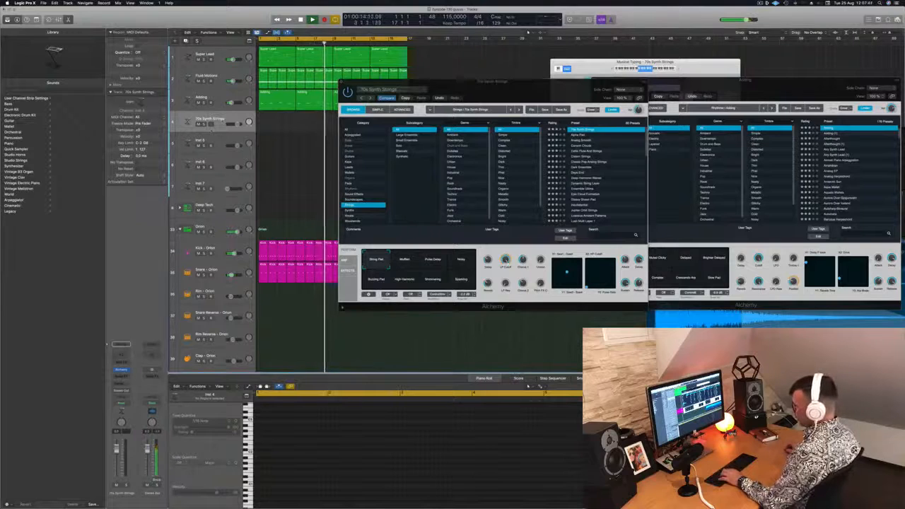
{"action": "left_click", "coordinate": [121, 382]}
{"action": "mouse_move", "coordinate": [141, 392]}
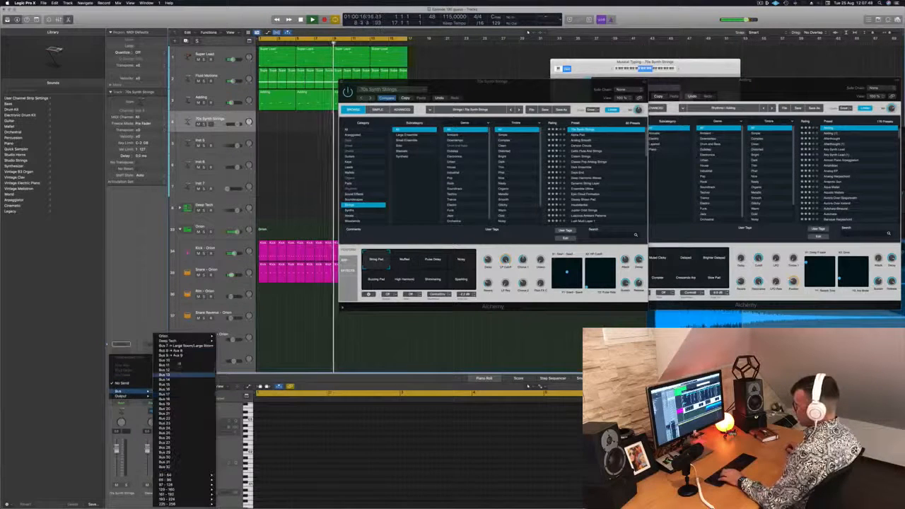
{"action": "left_click", "coordinate": [180, 353]}
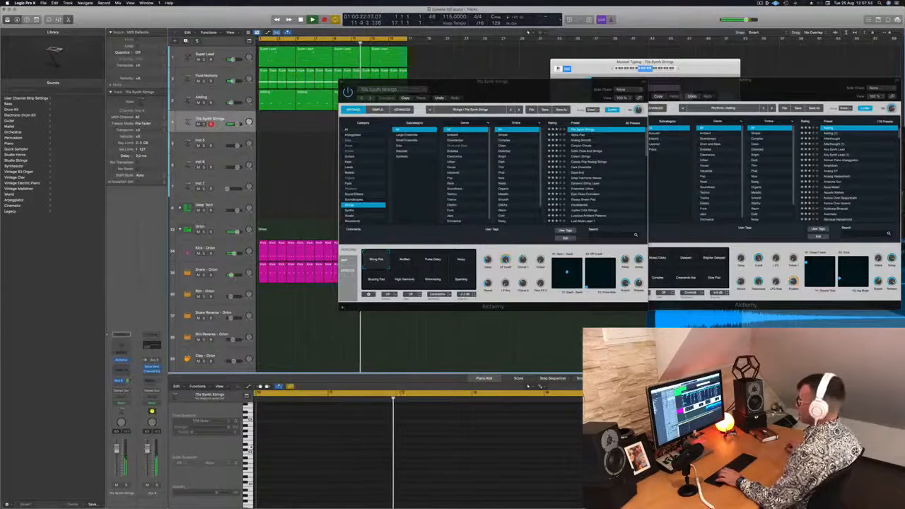
Step: Audition the Alpha Pad preset with notes over the playing loop and settle on the Analog Smooth preset
{"action": "key", "text": "Down"}
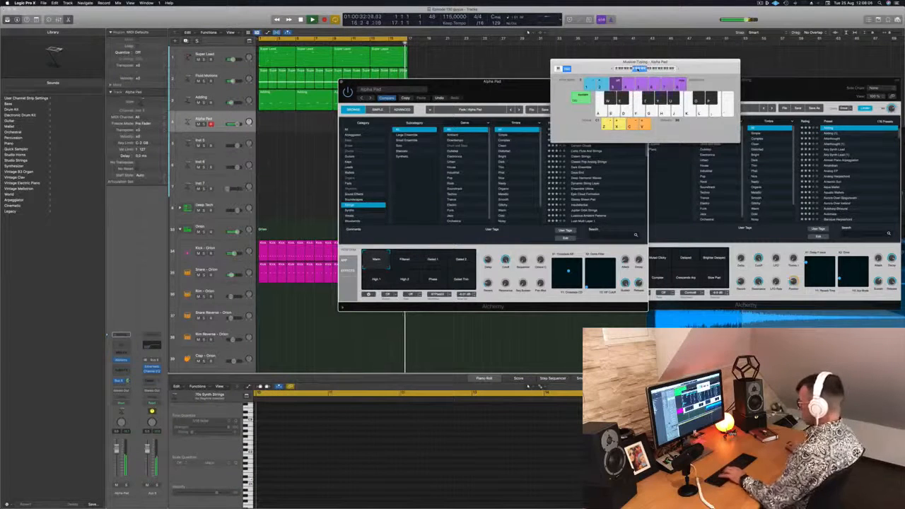
{"action": "key", "text": "k"}
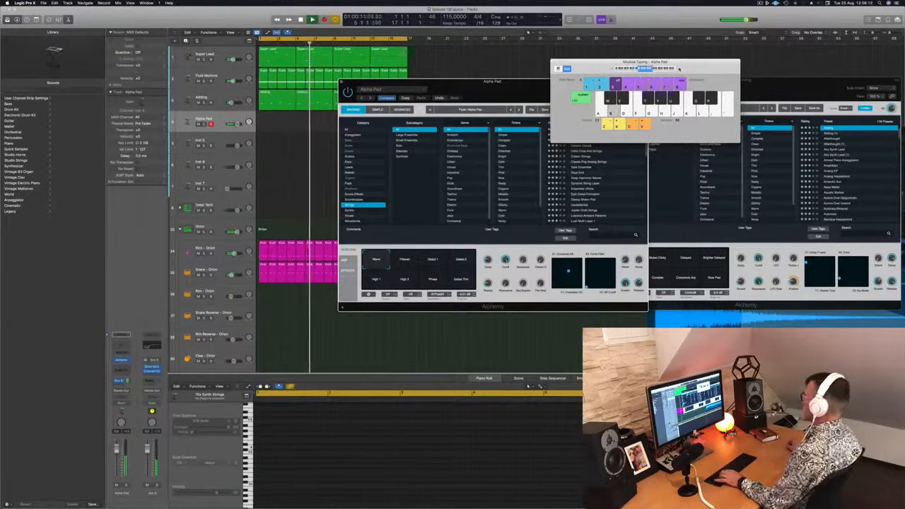
{"action": "left_click_drag", "start_coordinate": [600, 66], "coordinate": [618, 52]}
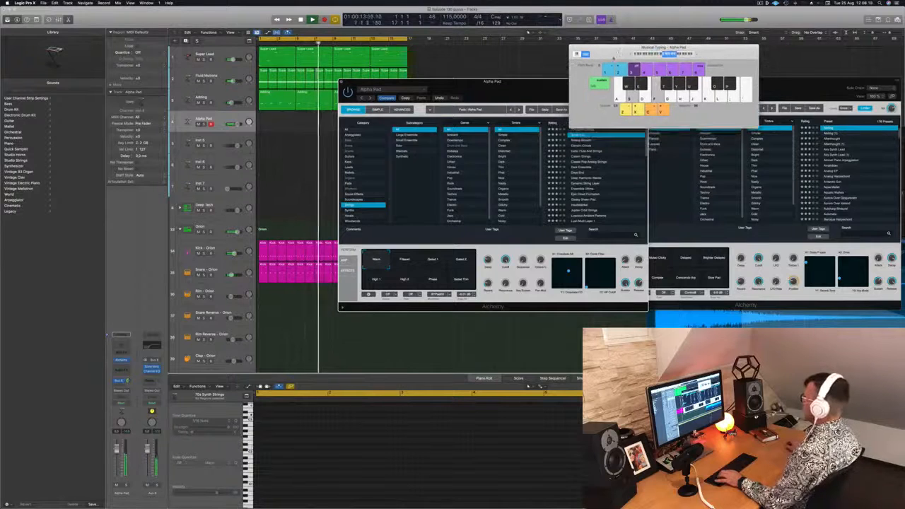
{"action": "left_click", "coordinate": [580, 140]}
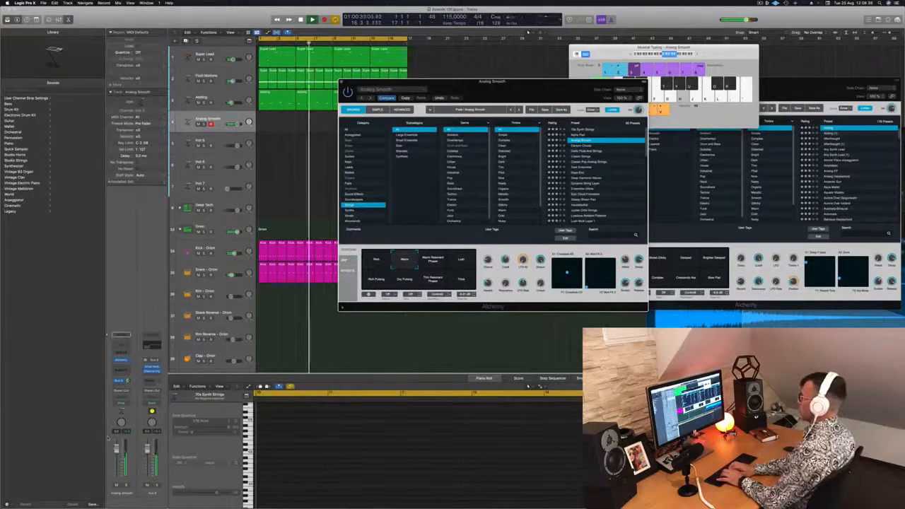
Step: Record a four-bar Analog Smooth part from bar 1 and play it back
{"action": "key", "text": "Return"}
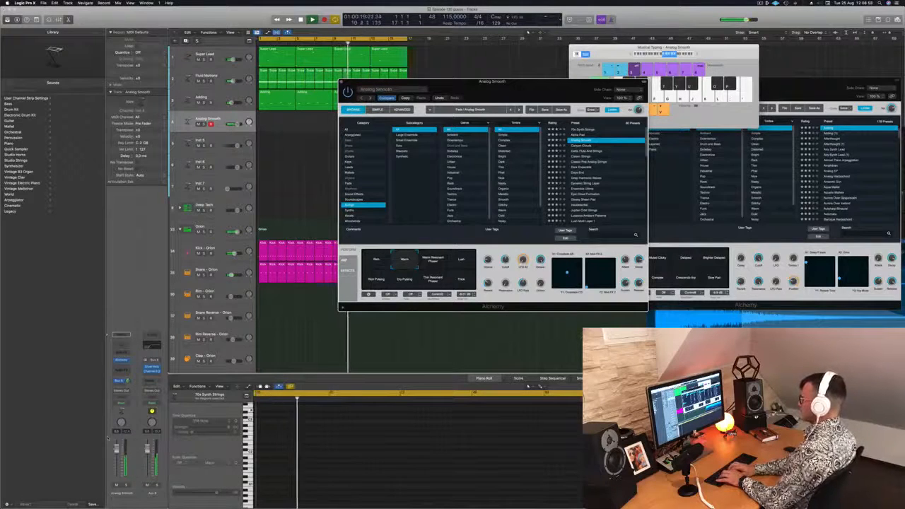
{"action": "key", "text": "r"}
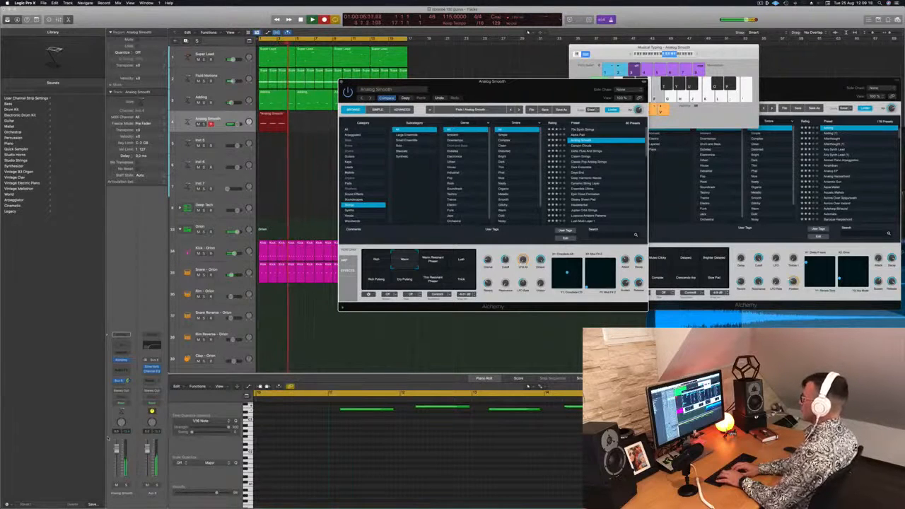
{"action": "key", "text": "space"}
{"action": "key", "text": "space"}
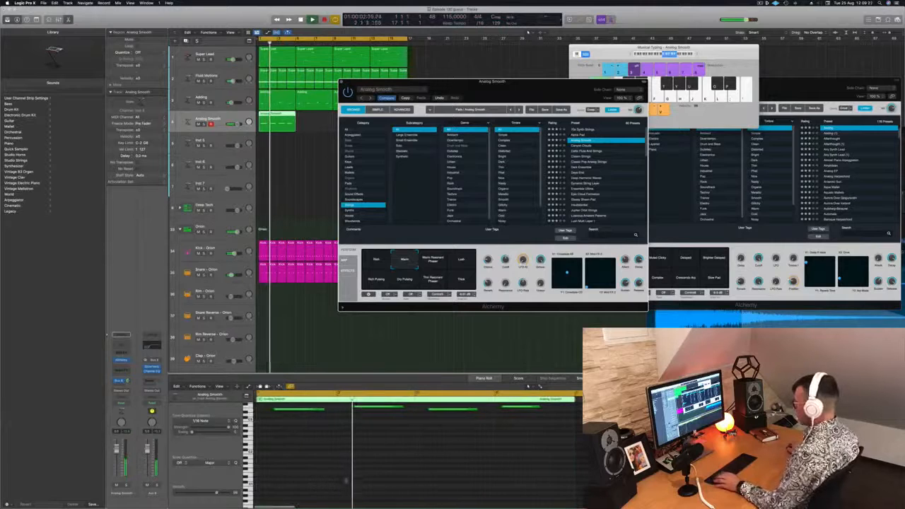
Step: Replace the first Analog Smooth take with the last four bars of the second take, placed at bar 1
{"action": "key", "text": "z"}
{"action": "left_click", "coordinate": [321, 472]}
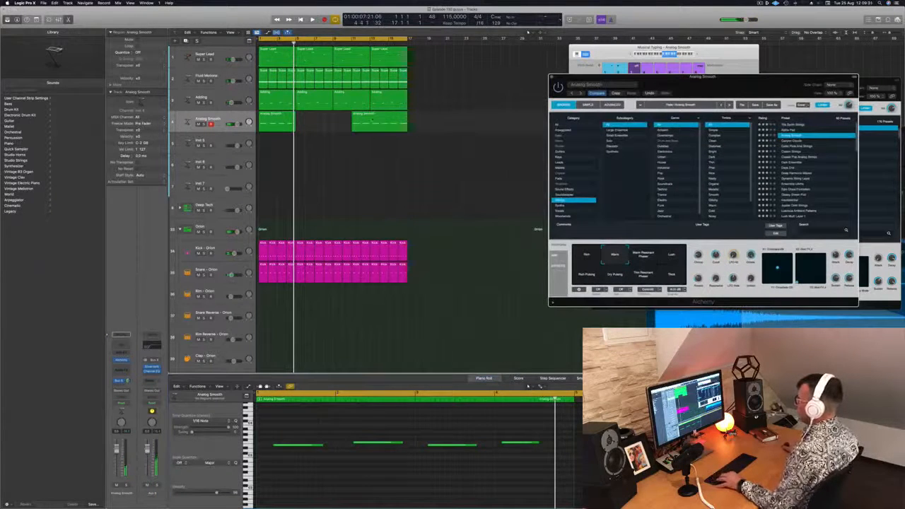
{"action": "left_click_drag", "start_coordinate": [371, 120], "coordinate": [369, 121]}
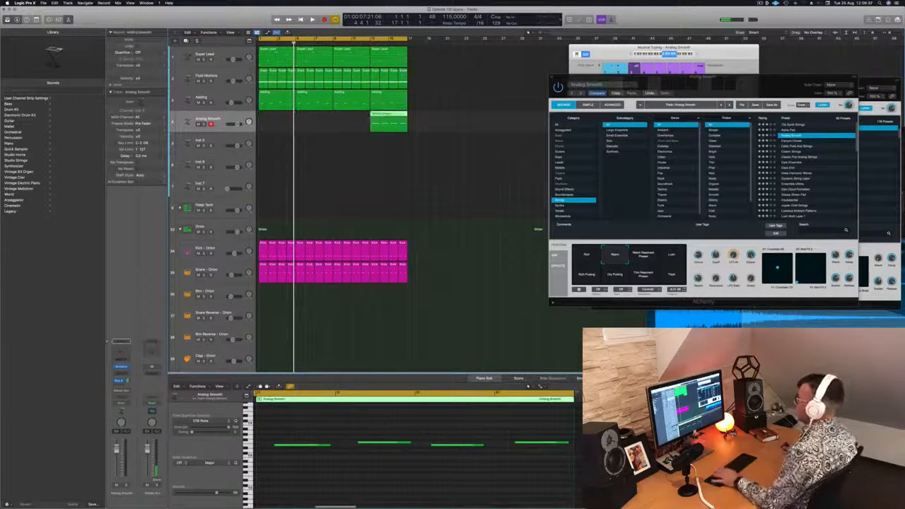
{"action": "key", "text": "Delete"}
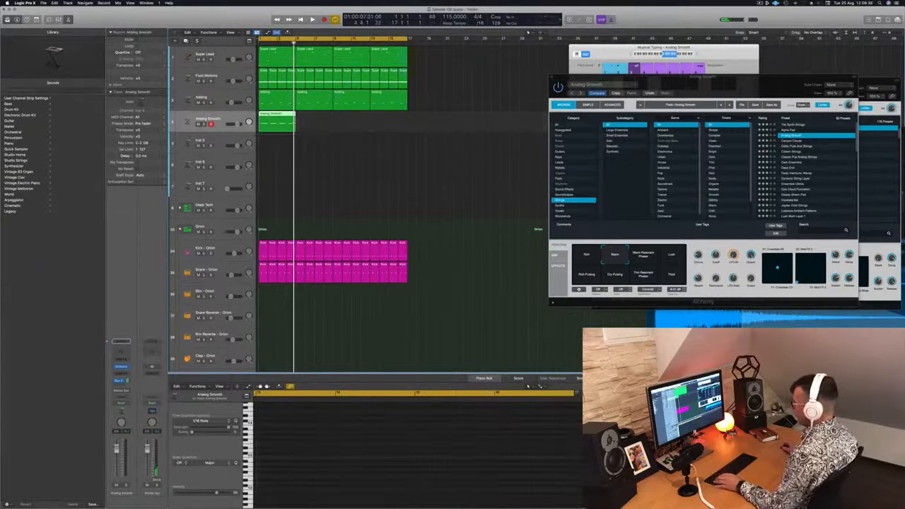
Step: Adjust the timing of the notes in the Analog Smooth region and copy the region along its track to fill 16 bars
{"action": "key", "text": "p"}
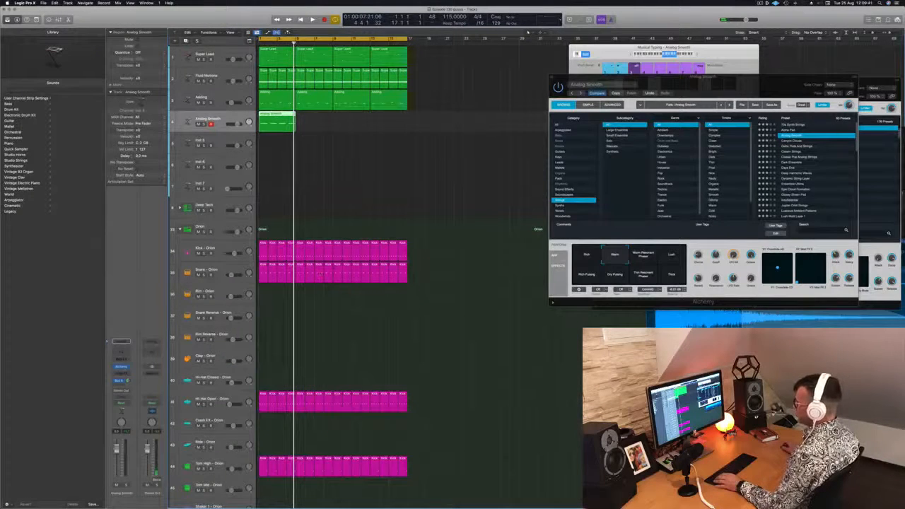
{"action": "key", "text": "p"}
{"action": "scroll", "coordinate": [336, 446], "scroll_direction": "left", "scroll_amount": 10}
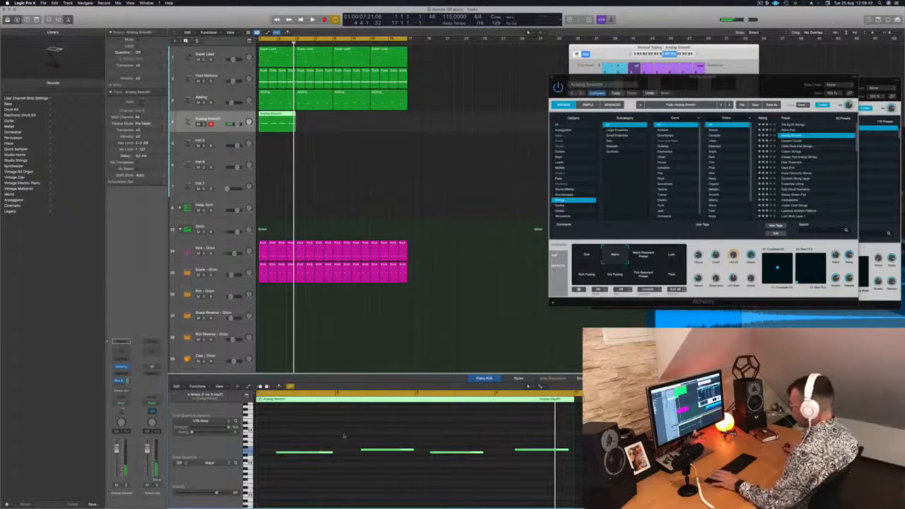
{"action": "key", "text": "space"}
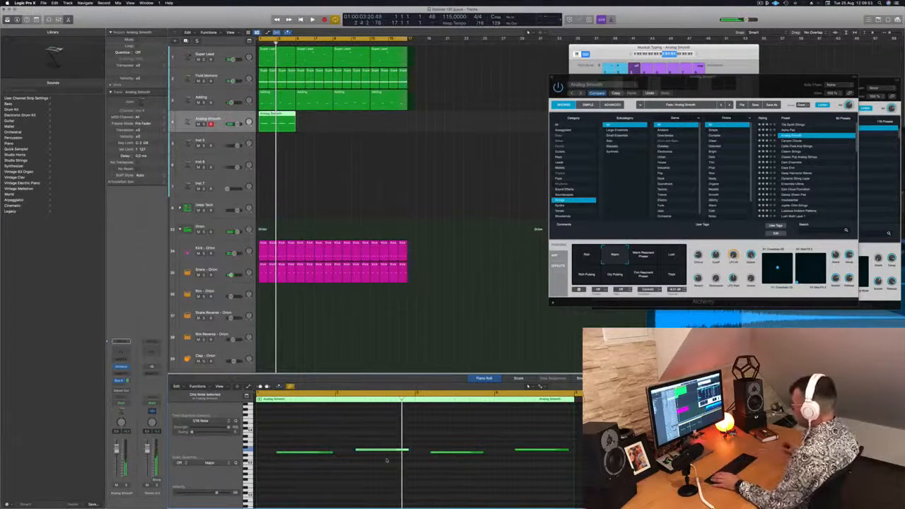
{"action": "key", "text": "space"}
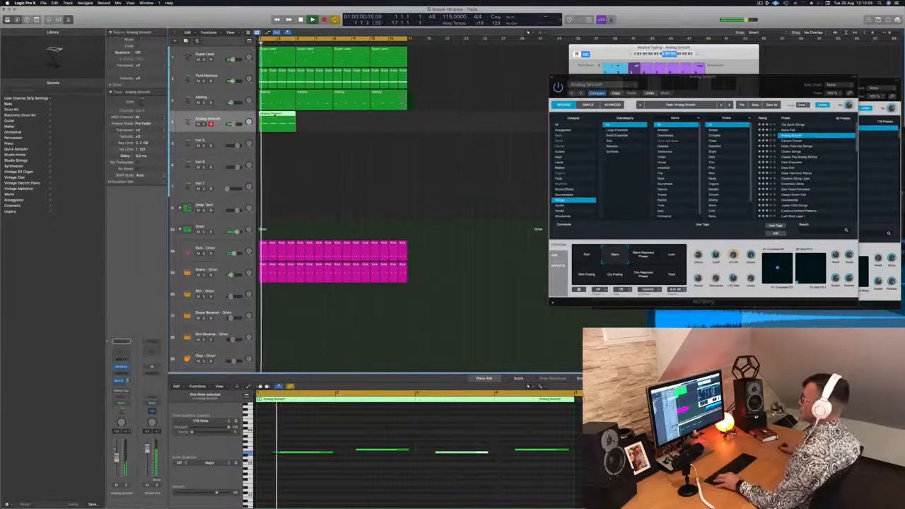
{"action": "left_click_drag", "start_coordinate": [293, 124], "coordinate": [354, 122]}
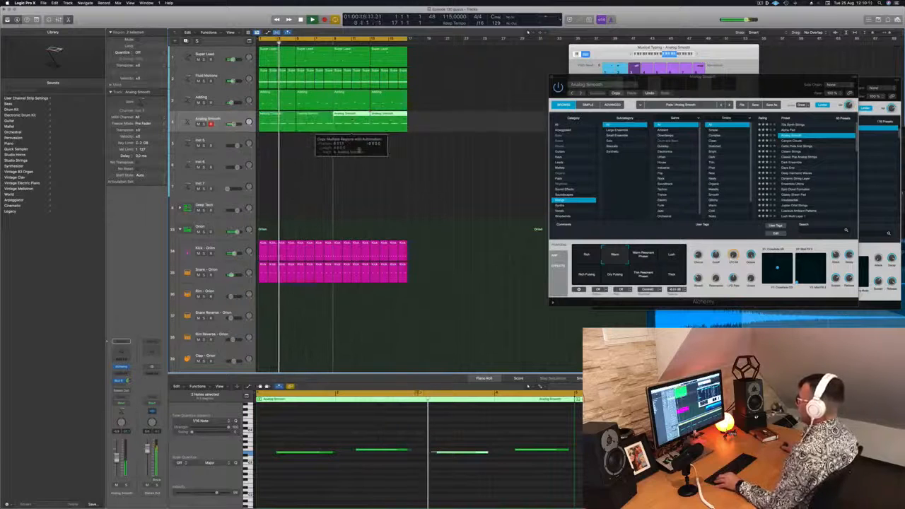
Step: Copy the first Hi-Hat Open region to bar 1 of the Hi-Hat Closed track
{"action": "scroll", "coordinate": [334, 174], "scroll_direction": "down", "scroll_amount": 2}
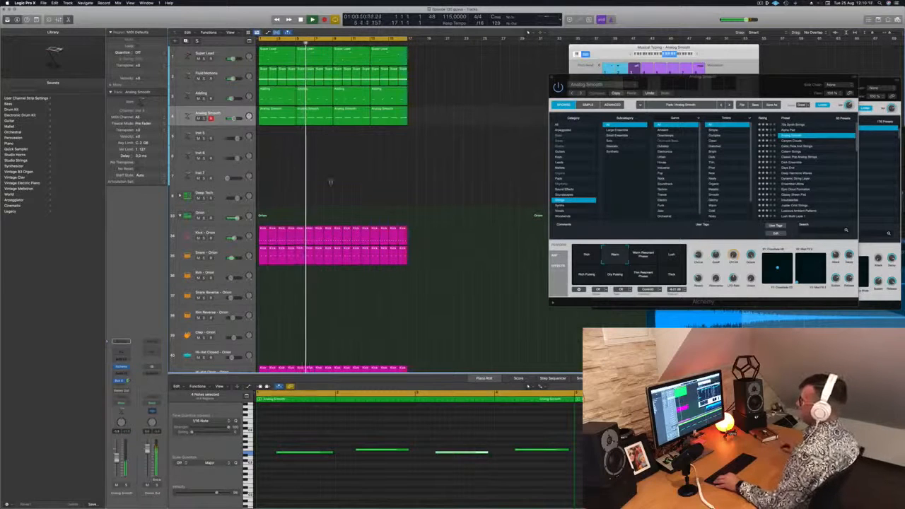
{"action": "scroll", "coordinate": [331, 181], "scroll_direction": "down", "scroll_amount": 3}
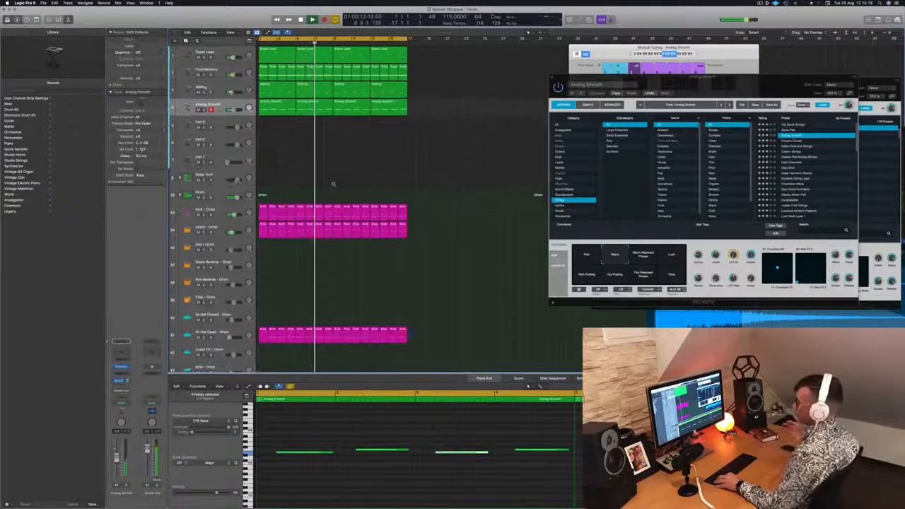
{"action": "scroll", "coordinate": [342, 182], "scroll_direction": "down", "scroll_amount": 2}
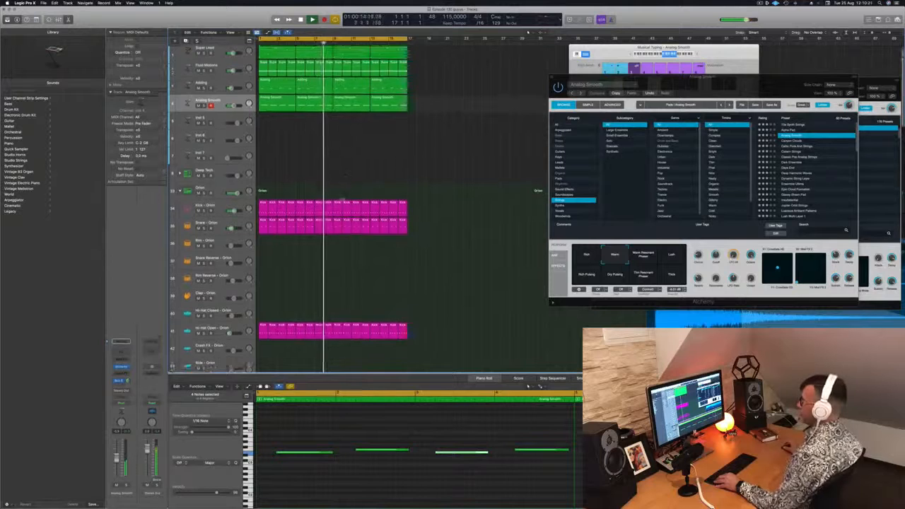
{"action": "left_click", "coordinate": [263, 302]}
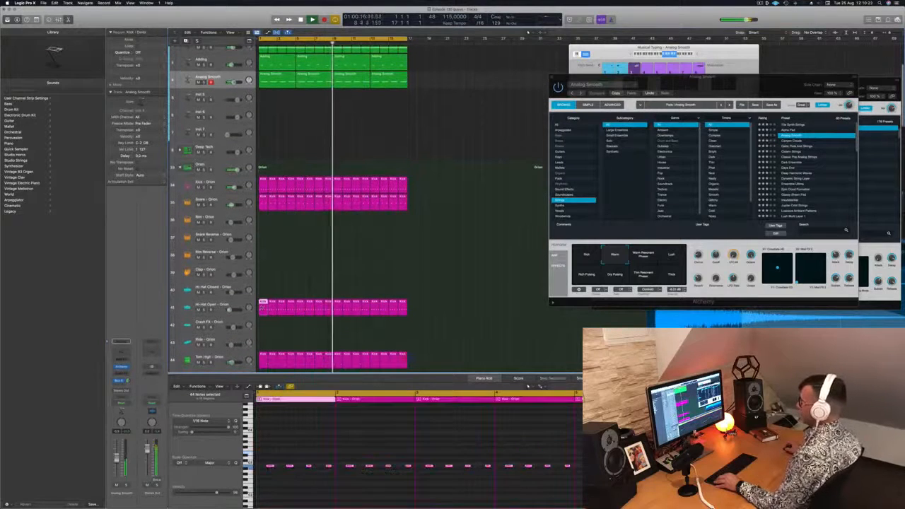
{"action": "left_click_drag", "start_coordinate": [263, 304], "coordinate": [262, 291]}
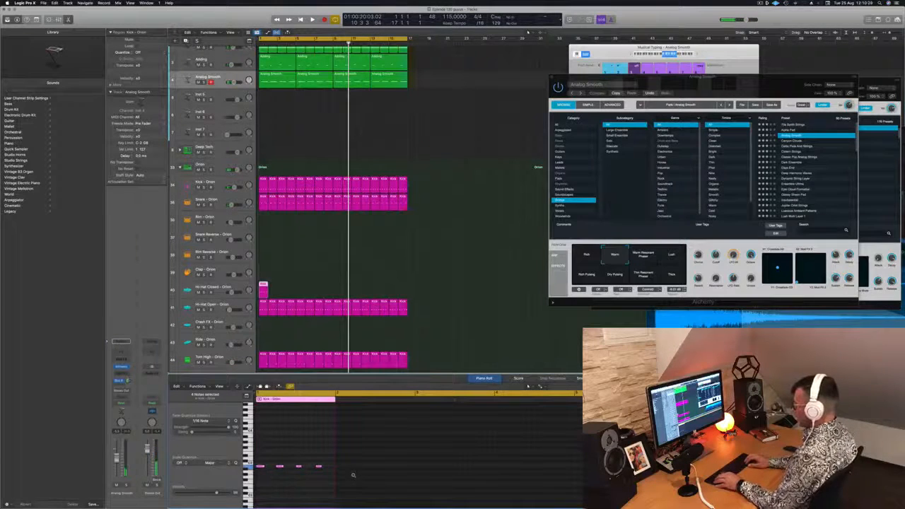
Step: Add offset copies of the notes in the one-bar Hi-Hat Closed region and duplicate the region to fill 16 bars
{"action": "key", "text": "space"}
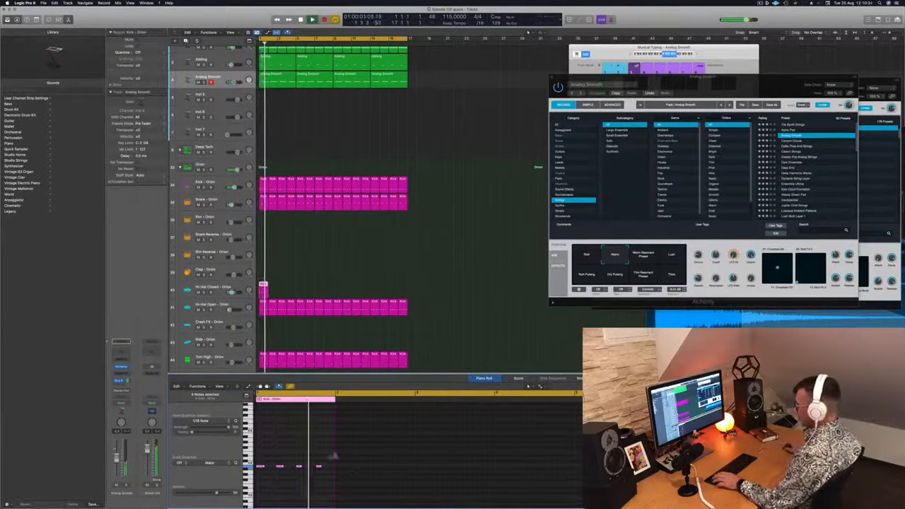
{"action": "left_click_drag", "start_coordinate": [265, 470], "coordinate": [273, 472]}
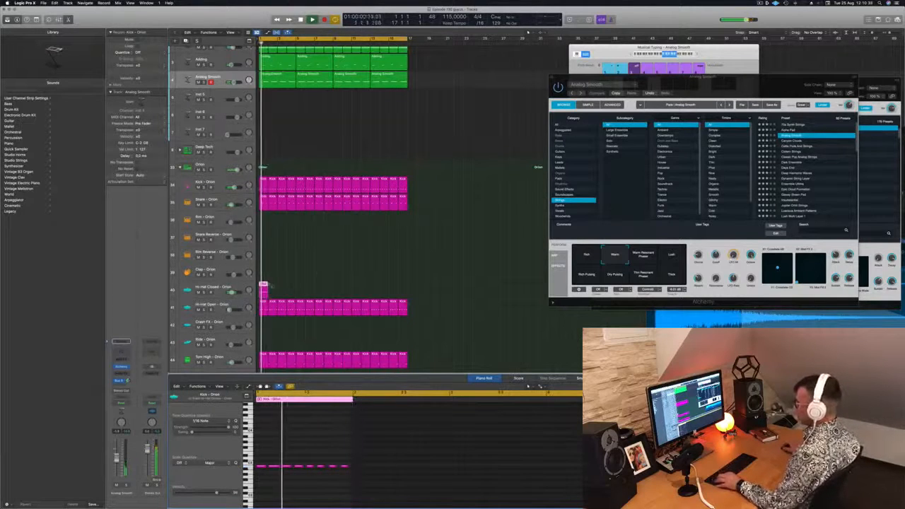
{"action": "left_click_drag", "start_coordinate": [262, 286], "coordinate": [304, 293]}
{"action": "left_click", "coordinate": [264, 285], "text": "shift"}
{"action": "left_click_drag", "start_coordinate": [360, 287], "coordinate": [342, 291]}
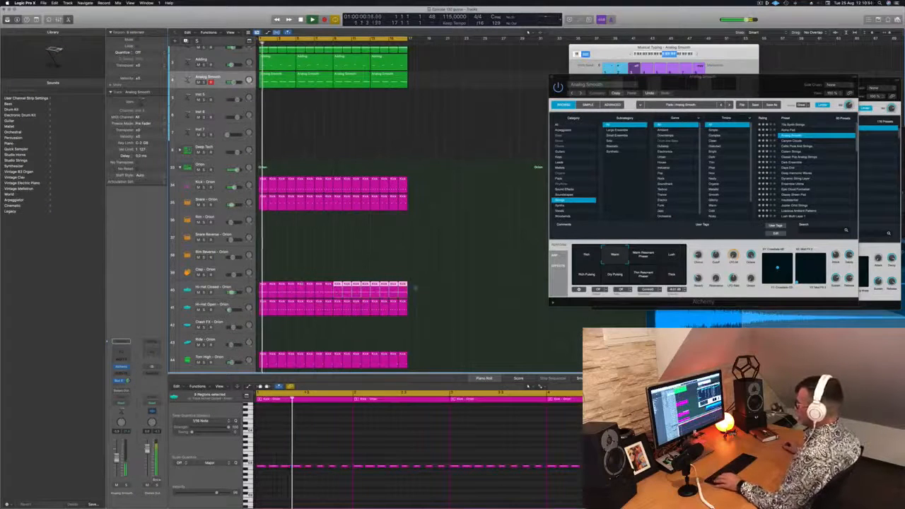
Step: Move all 16 Hi-Hat Closed regions to the Ride track and select that track
{"action": "left_click_drag", "start_coordinate": [416, 288], "coordinate": [262, 346]}
{"action": "left_click", "coordinate": [233, 339]}
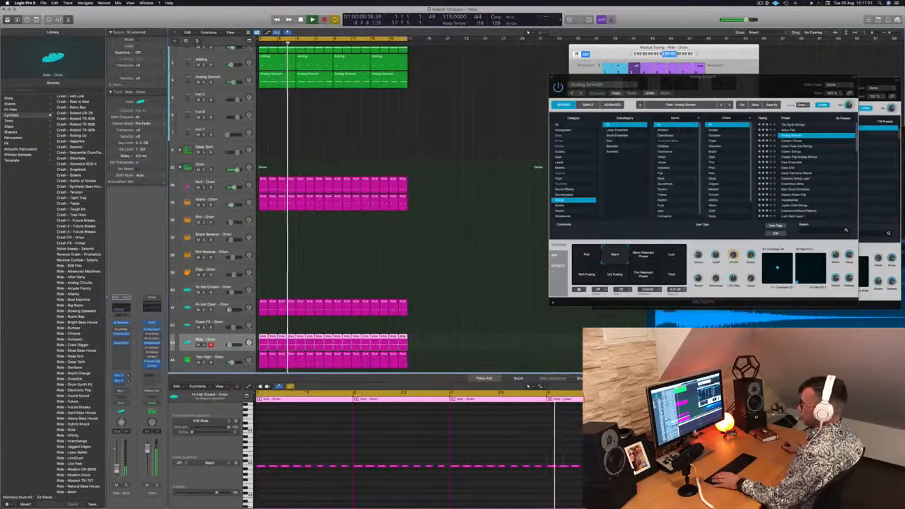
Step: Insert the Step FX multi-effect on the Ride - Orion channel and place its window over the arrangement
{"action": "left_click", "coordinate": [126, 350]}
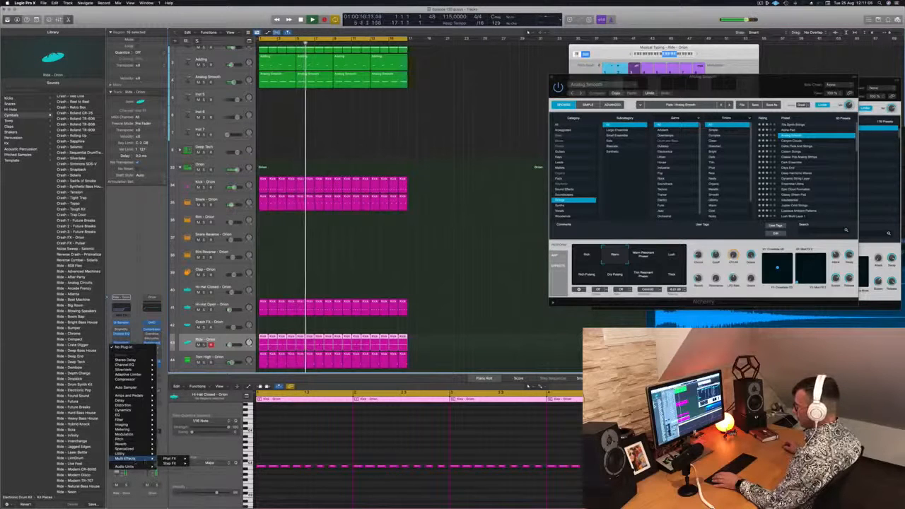
{"action": "mouse_move", "coordinate": [126, 458]}
{"action": "left_click", "coordinate": [201, 464]}
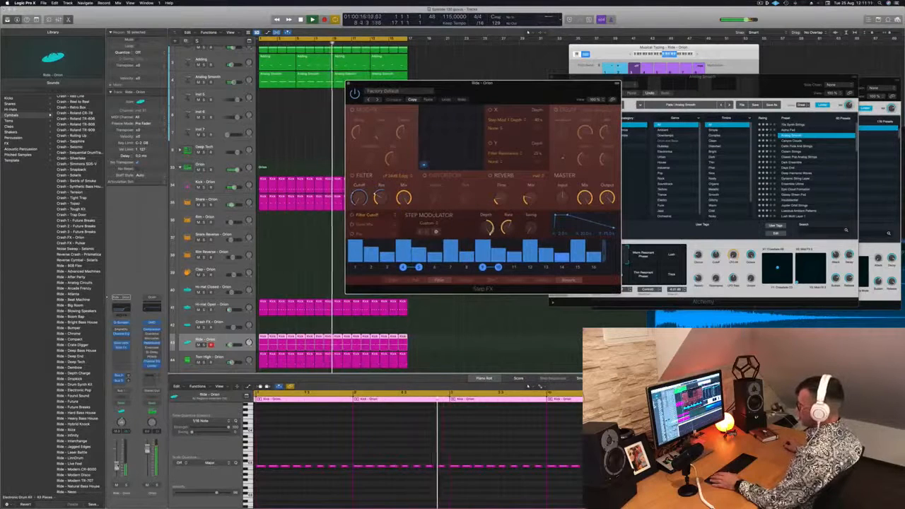
{"action": "left_click_drag", "start_coordinate": [459, 97], "coordinate": [366, 109]}
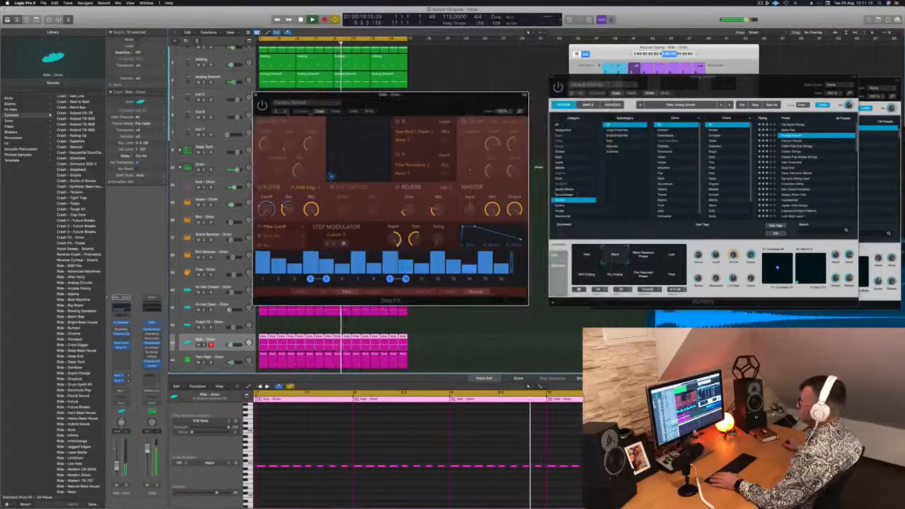
Step: Step through the Step FX presets to Broken Echoes for the ride and close the effect window
{"action": "left_click", "coordinate": [284, 112]}
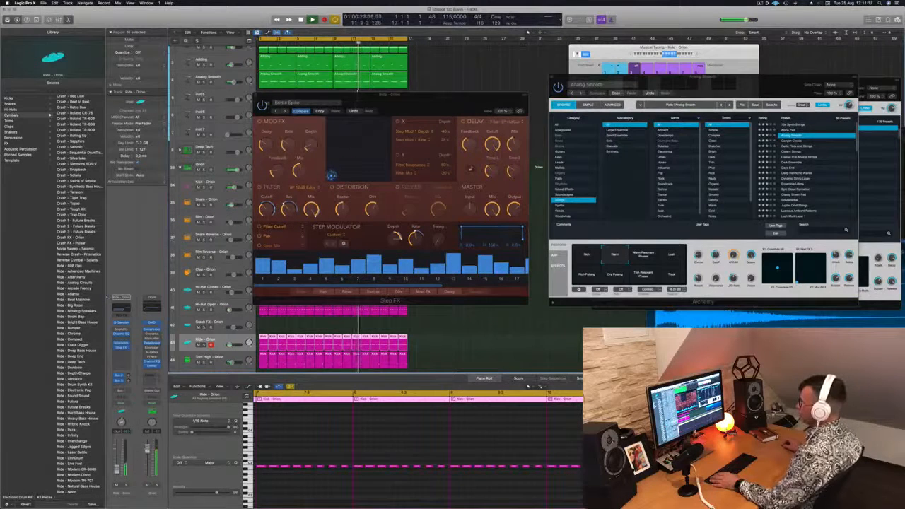
{"action": "left_click", "coordinate": [284, 111]}
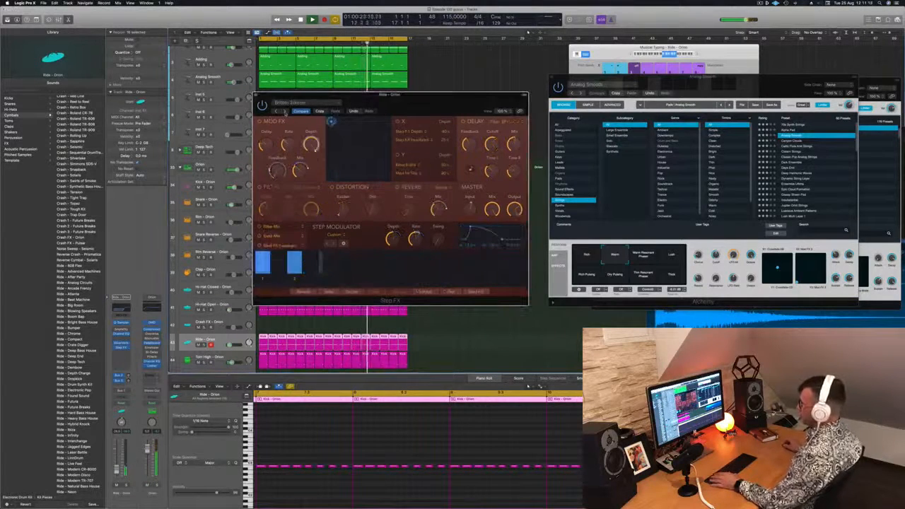
{"action": "left_click_drag", "start_coordinate": [392, 104], "coordinate": [419, 107]}
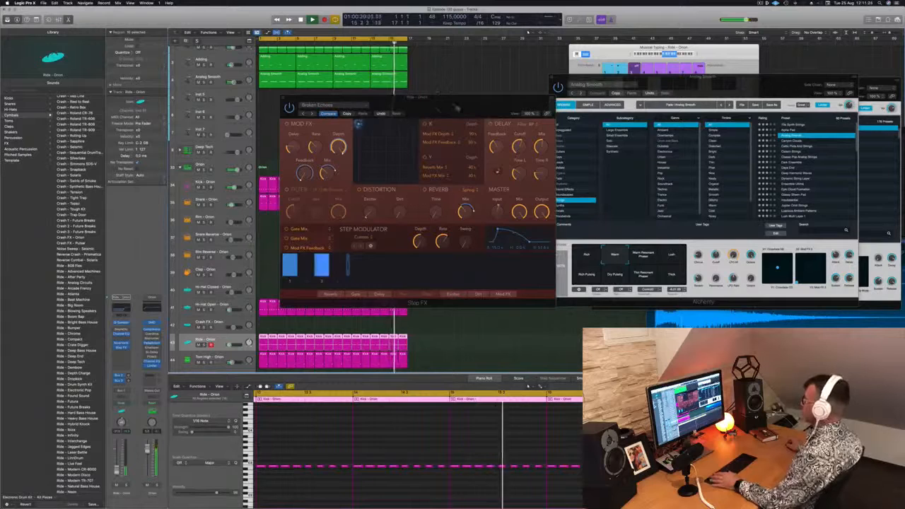
{"action": "left_click_drag", "start_coordinate": [455, 105], "coordinate": [422, 123]}
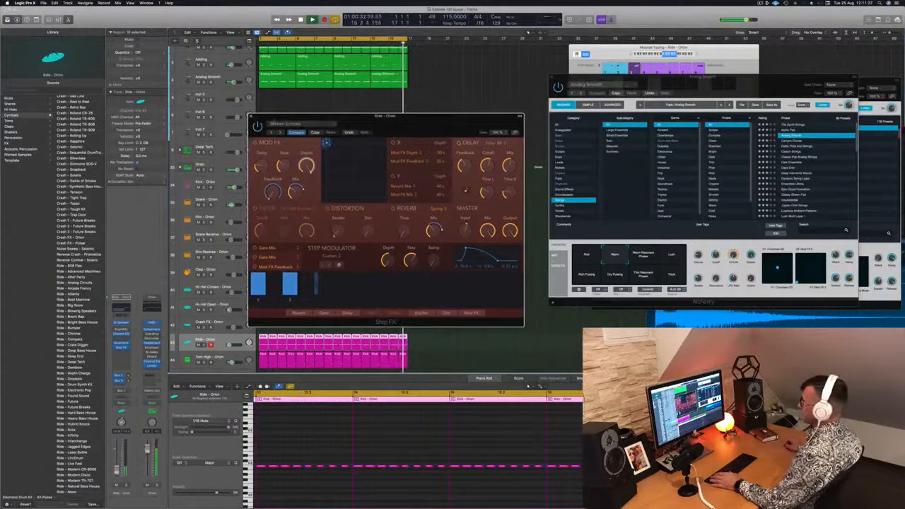
{"action": "key", "text": "super+w"}
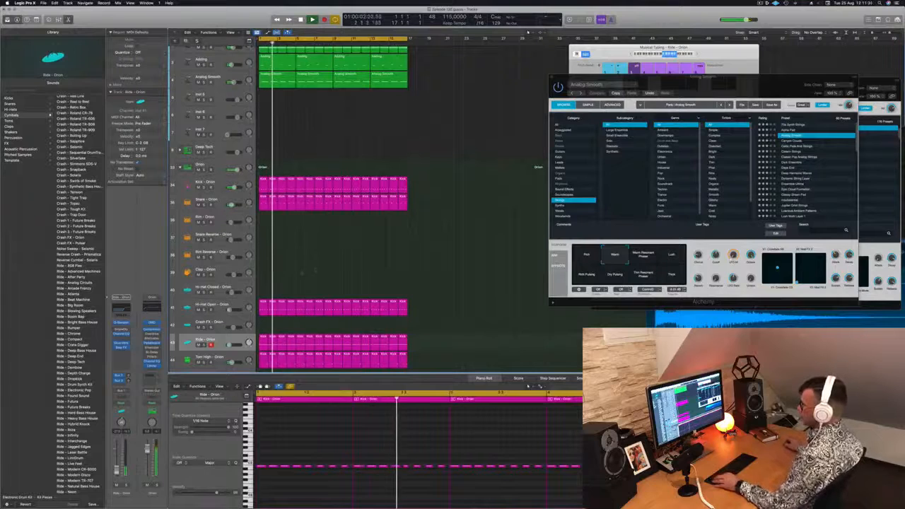
Step: Copy the first region of the Ride - Orion track down to the start of the Shaker 1 - Orion track
{"action": "scroll", "coordinate": [302, 272], "scroll_direction": "down", "scroll_amount": 3}
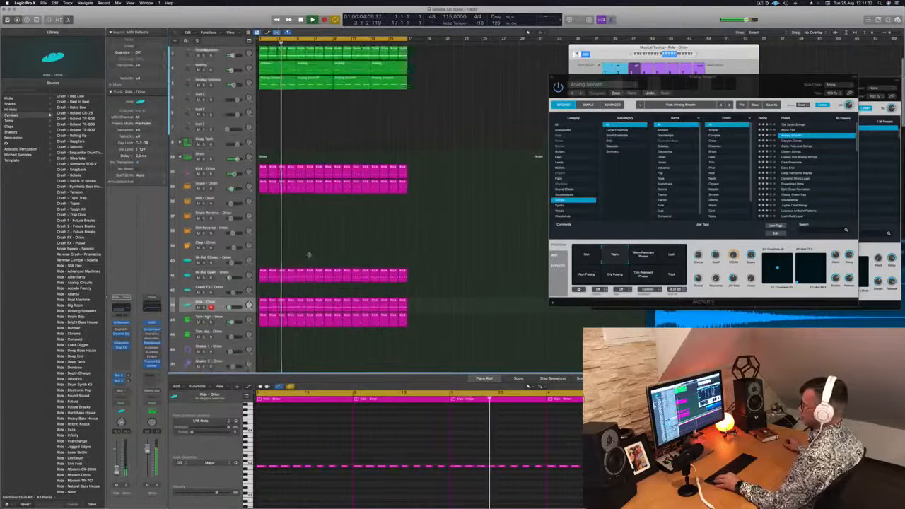
{"action": "scroll", "coordinate": [290, 354], "scroll_direction": "down", "scroll_amount": 5}
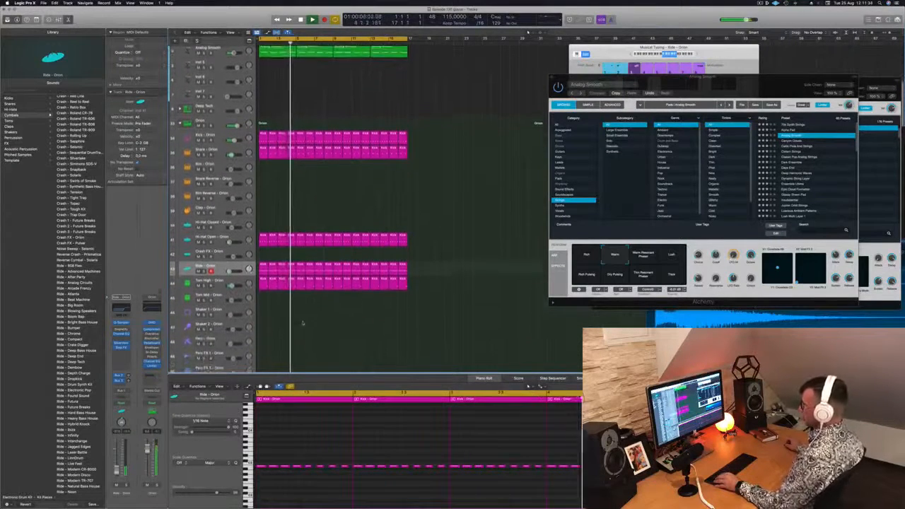
{"action": "scroll", "coordinate": [286, 278], "scroll_direction": "down", "scroll_amount": 1}
{"action": "left_click", "coordinate": [264, 247]}
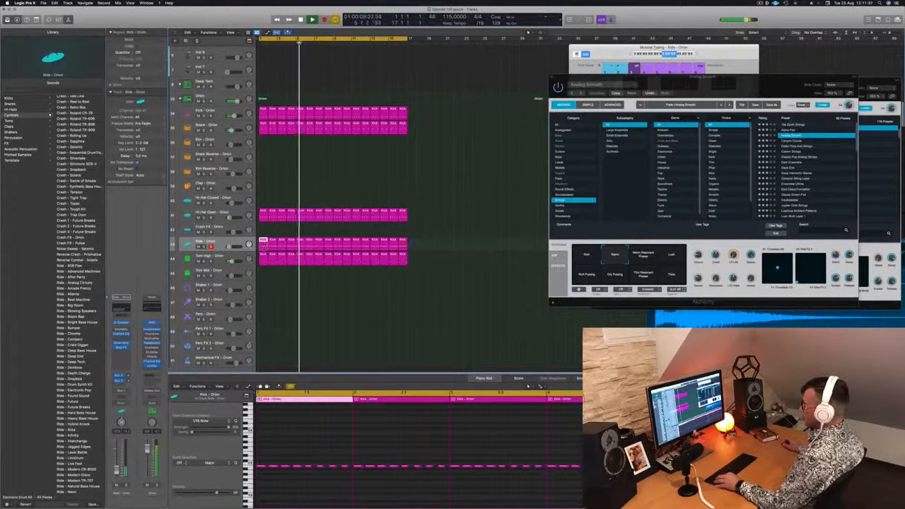
{"action": "left_click_drag", "start_coordinate": [264, 245], "coordinate": [263, 290]}
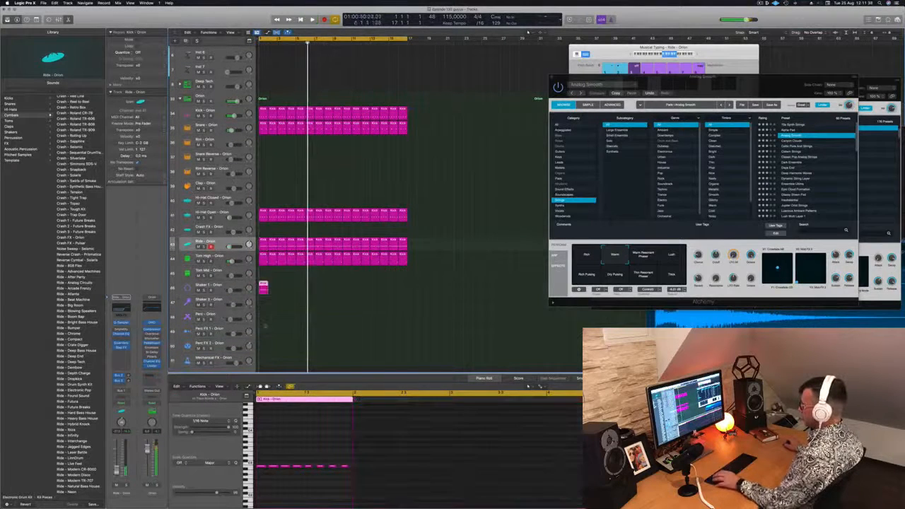
Step: Repeat the one-bar Shaker 1 region along its track until it fills the cycle range up to bar 17
{"action": "left_click", "coordinate": [263, 288]}
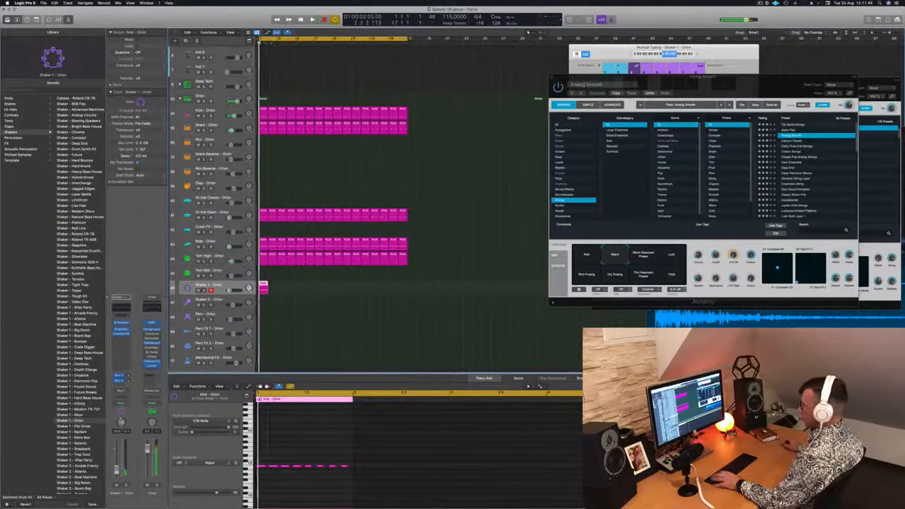
{"action": "left_click_drag", "start_coordinate": [263, 286], "coordinate": [375, 289]}
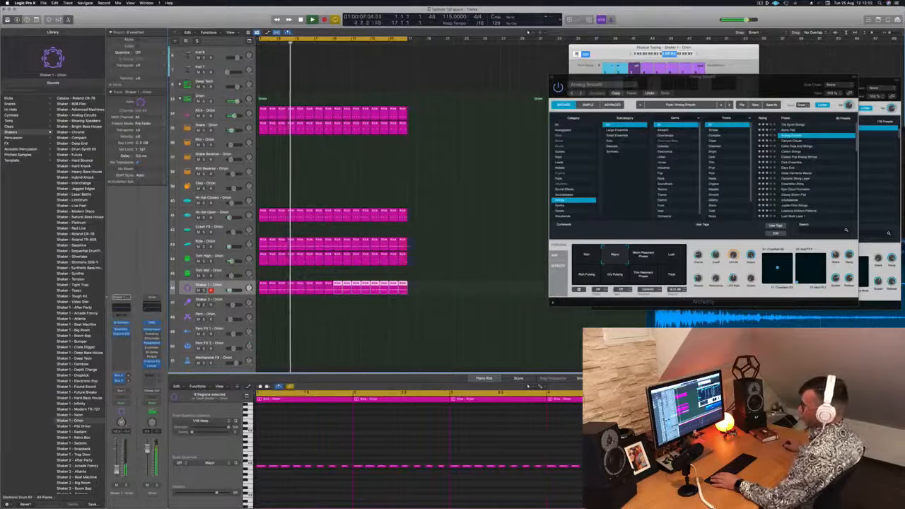
{"action": "left_click", "coordinate": [318, 355]}
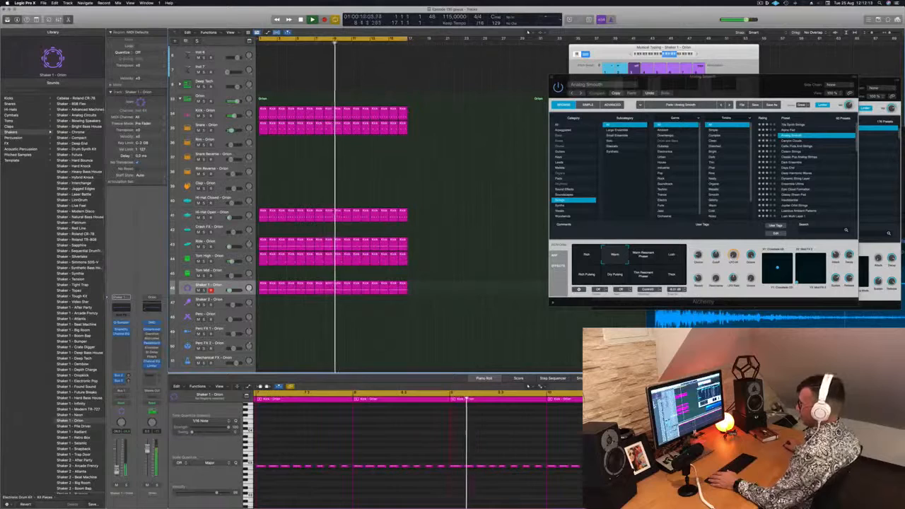
Step: Duplicate the Super Lead track and copy the first Super Lead region onto the new track
{"action": "scroll", "coordinate": [405, 233], "scroll_direction": "up", "scroll_amount": 3}
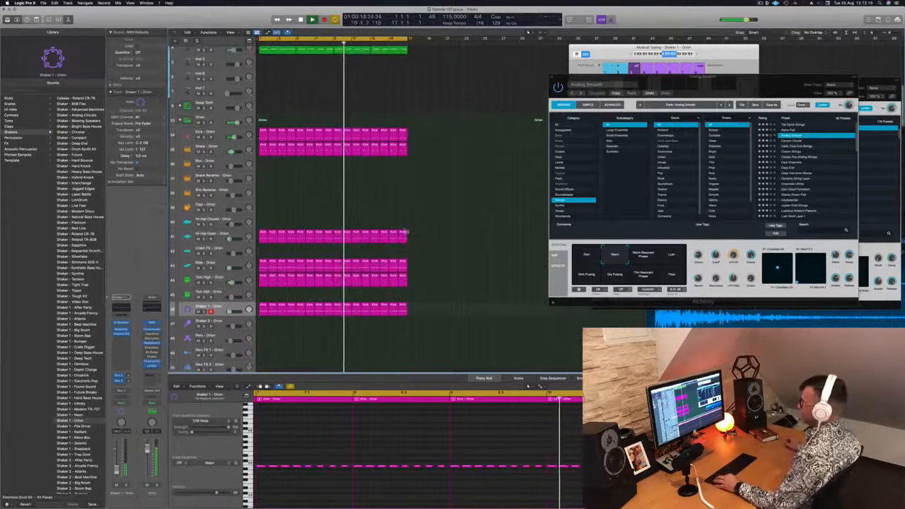
{"action": "scroll", "coordinate": [397, 222], "scroll_direction": "up", "scroll_amount": 4}
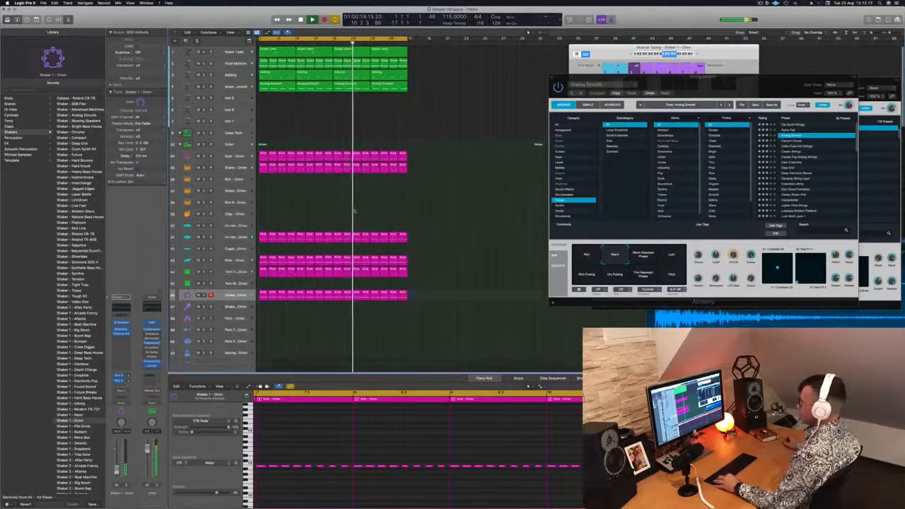
{"action": "scroll", "coordinate": [354, 212], "scroll_direction": "down", "scroll_amount": 5}
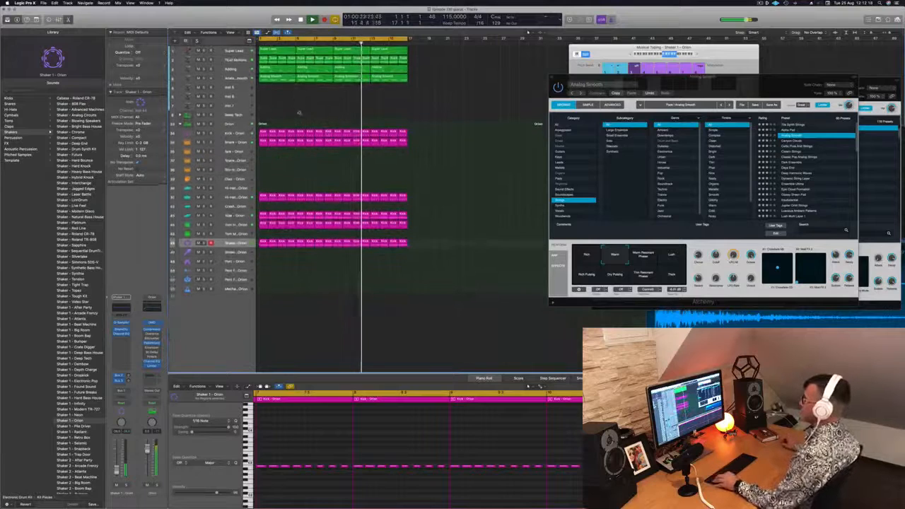
{"action": "scroll", "coordinate": [300, 113], "scroll_direction": "up", "scroll_amount": 4}
{"action": "left_click", "coordinate": [234, 51]}
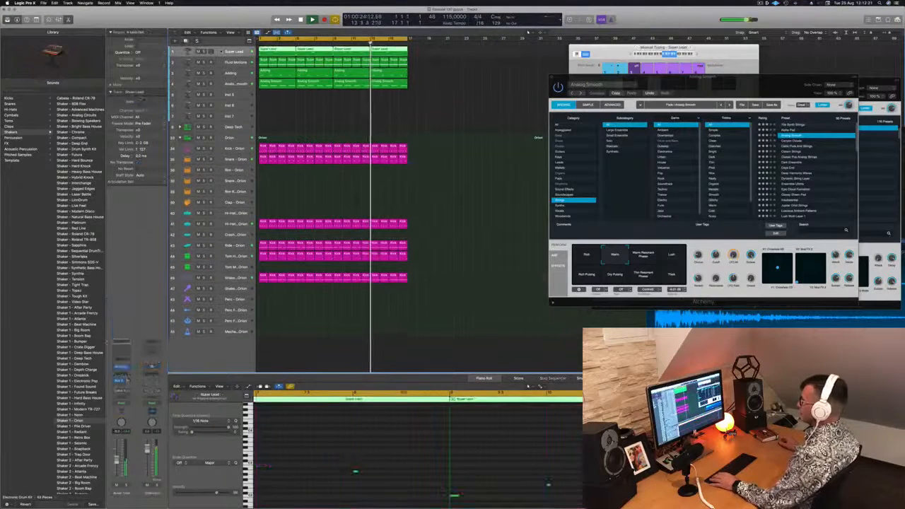
{"action": "key", "text": "super+d"}
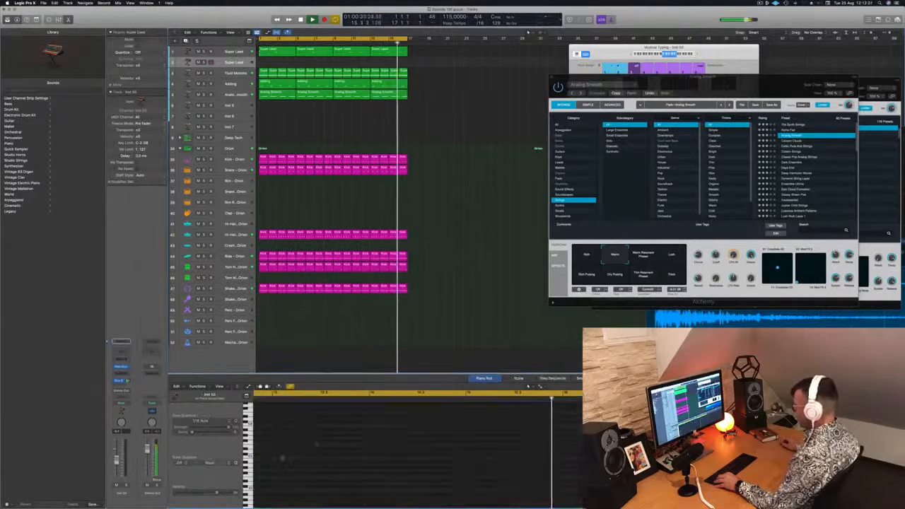
{"action": "left_click_drag", "start_coordinate": [274, 52], "coordinate": [276, 63]}
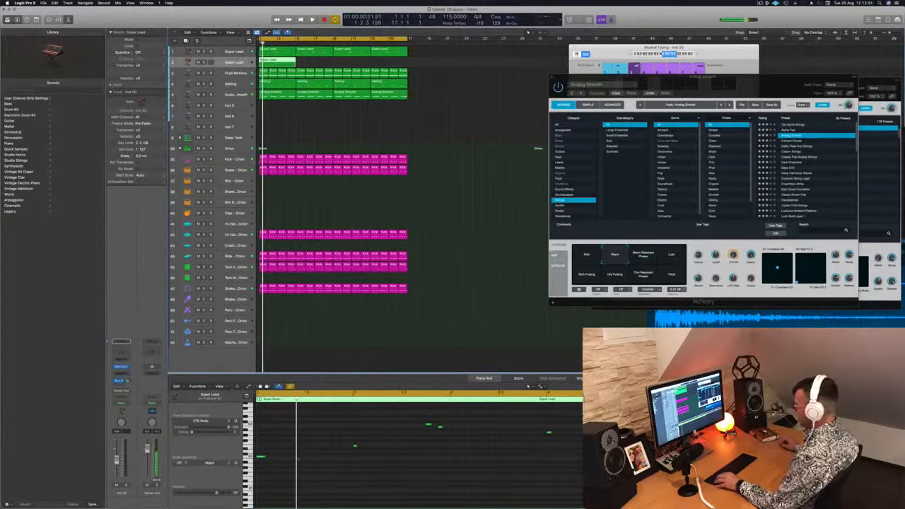
Step: Lengthen the copied Super Lead region's notes to about one bar each and delete the extra short note late in bar 2
{"action": "left_click", "coordinate": [260, 458]}
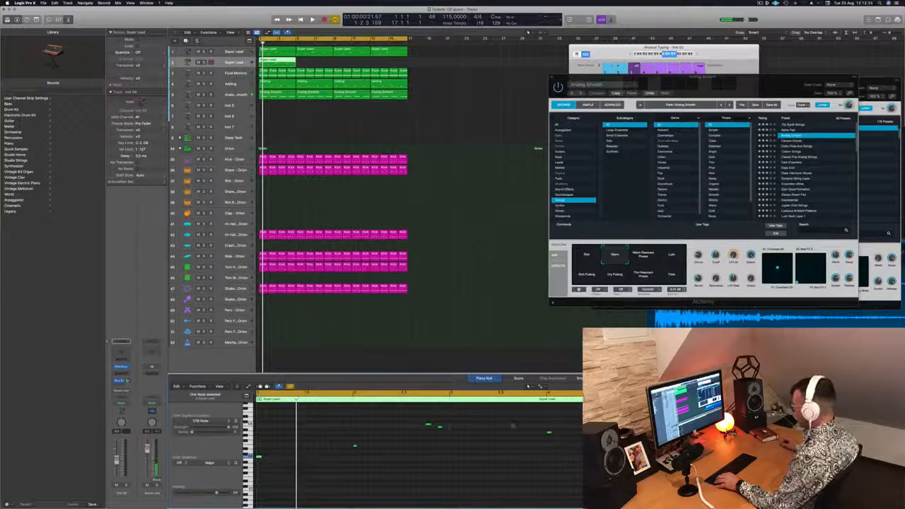
{"action": "left_click_drag", "start_coordinate": [594, 426], "coordinate": [402, 503]}
{"action": "scroll", "coordinate": [436, 482], "scroll_direction": "up", "scroll_amount": 5}
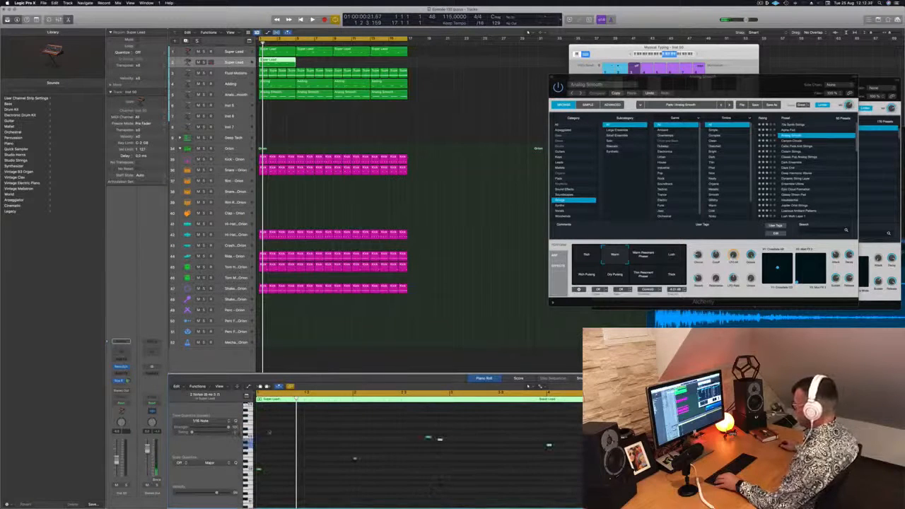
{"action": "left_click_drag", "start_coordinate": [259, 433], "coordinate": [578, 489]}
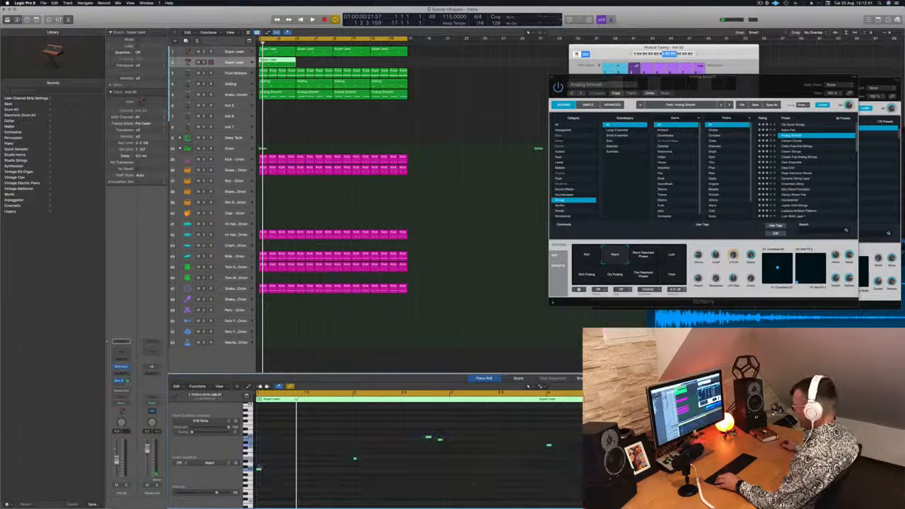
{"action": "left_click_drag", "start_coordinate": [261, 469], "coordinate": [354, 470]}
{"action": "left_click", "coordinate": [428, 428]}
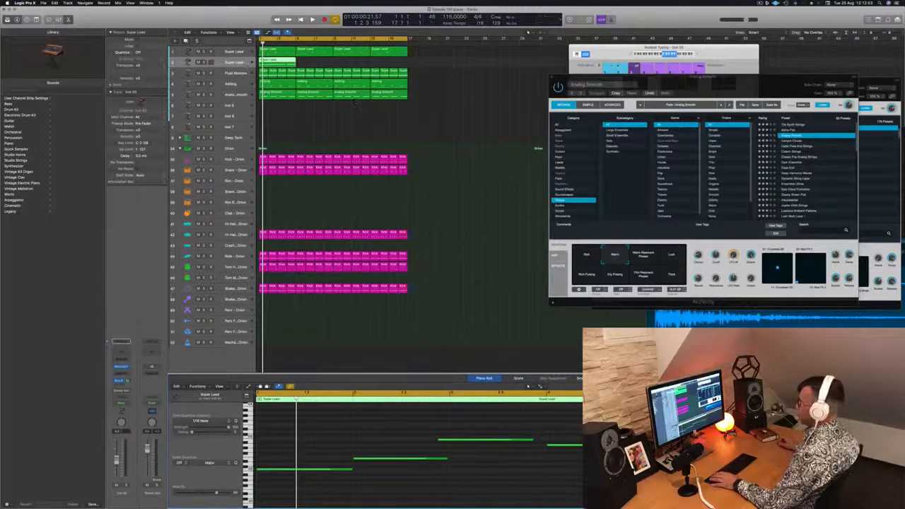
Step: Repeat the sustained-note region along the duplicated Super Lead track up to bar 17 and enlarge the track's height
{"action": "key", "text": "space"}
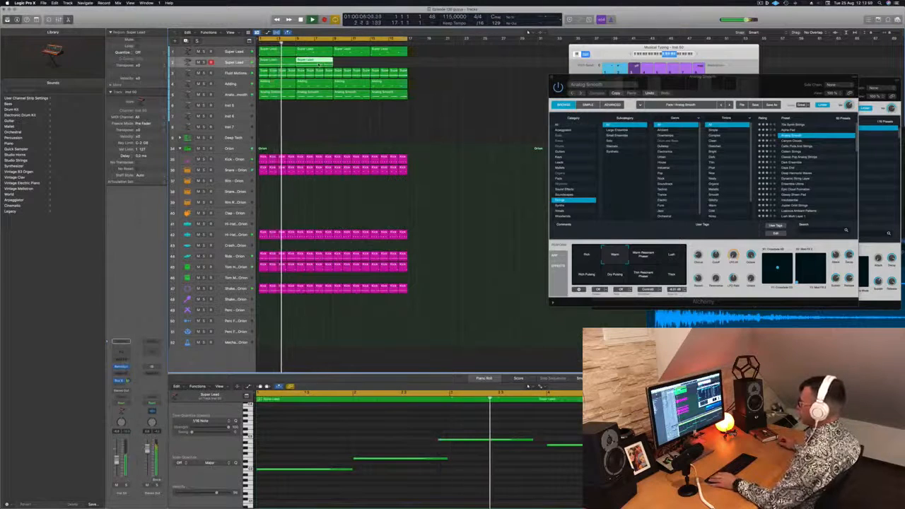
{"action": "mouse_move", "coordinate": [347, 65]}
{"action": "left_mouse_down"}
{"action": "mouse_move", "coordinate": [283, 64]}
{"action": "mouse_move", "coordinate": [354, 66]}
{"action": "left_mouse_up"}
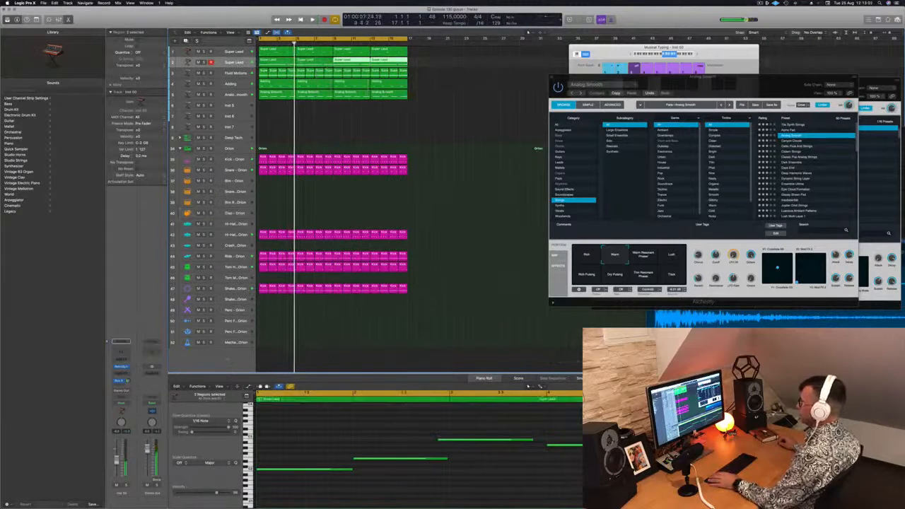
{"action": "left_click_drag", "start_coordinate": [220, 67], "coordinate": [220, 83]}
{"action": "left_click", "coordinate": [225, 66]}
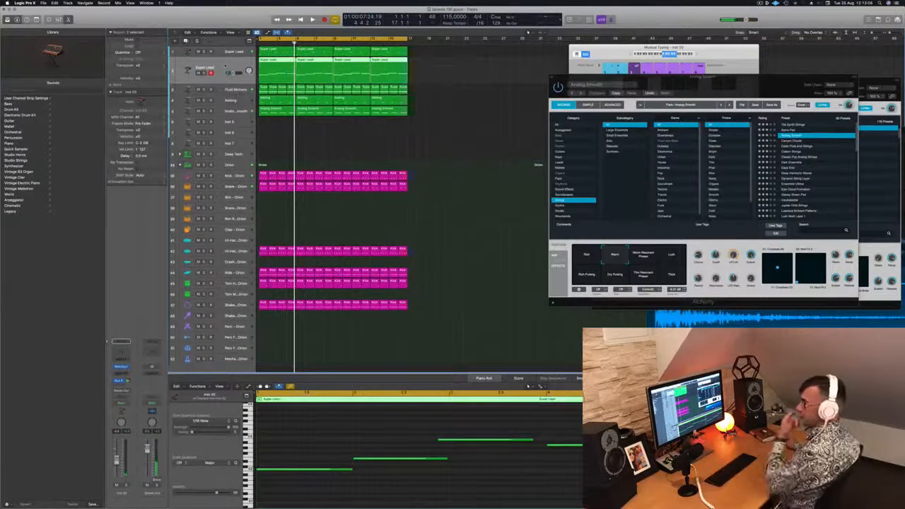
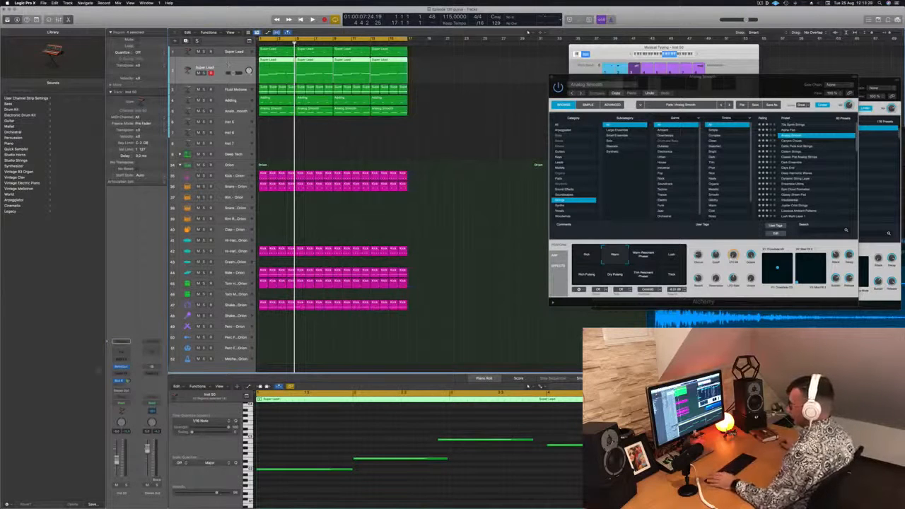
Step: Audition Synth Brass presets in the duplicated track's Retro Synth during playback, starting with Mellow Brass, and load Vintage Synth Brass
{"action": "left_click", "coordinate": [122, 368]}
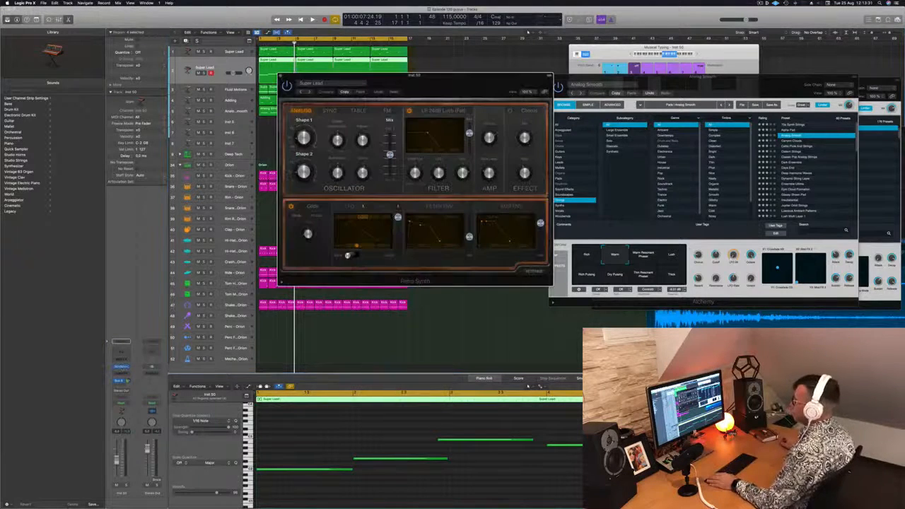
{"action": "left_click_drag", "start_coordinate": [422, 88], "coordinate": [505, 79]}
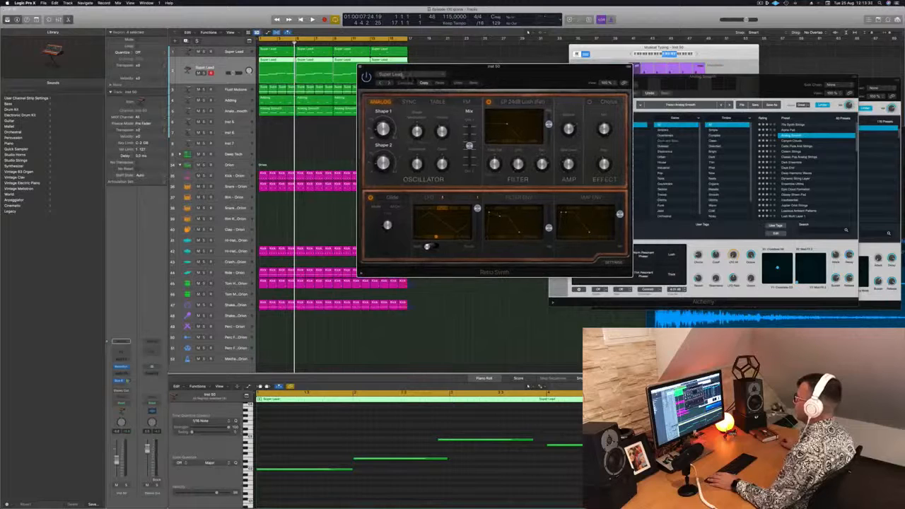
{"action": "left_click", "coordinate": [401, 75]}
{"action": "mouse_move", "coordinate": [443, 196]}
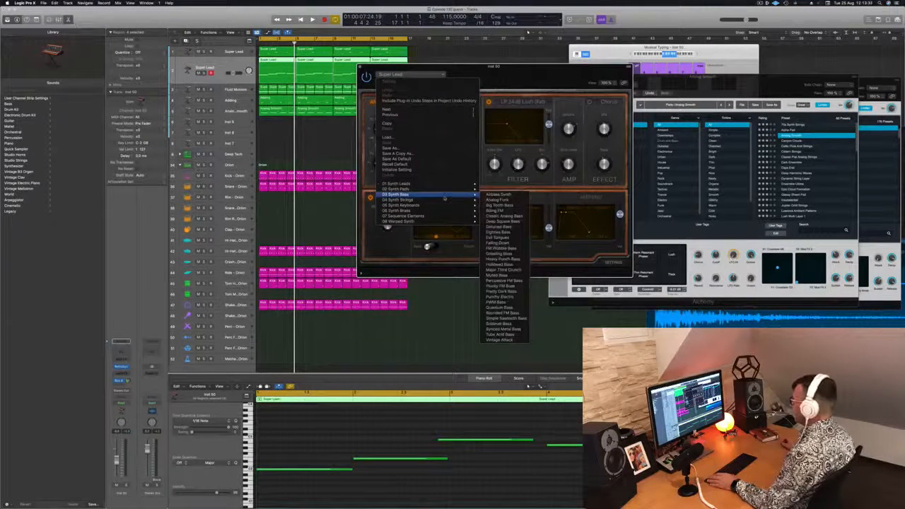
{"action": "left_click", "coordinate": [499, 211]}
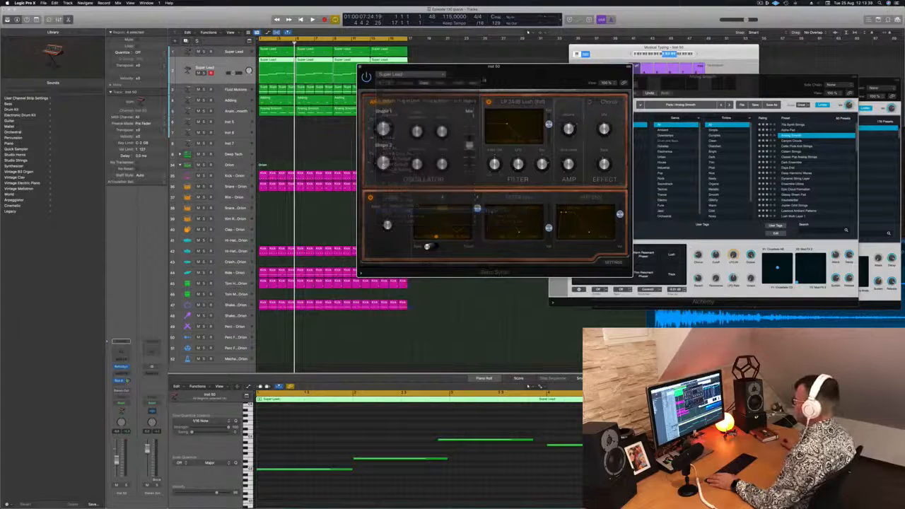
{"action": "key", "text": "space"}
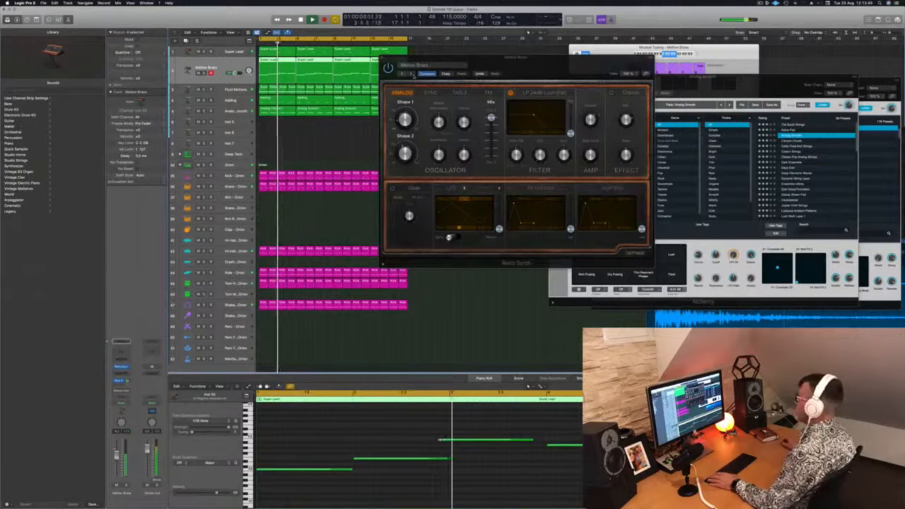
{"action": "left_click", "coordinate": [411, 74]}
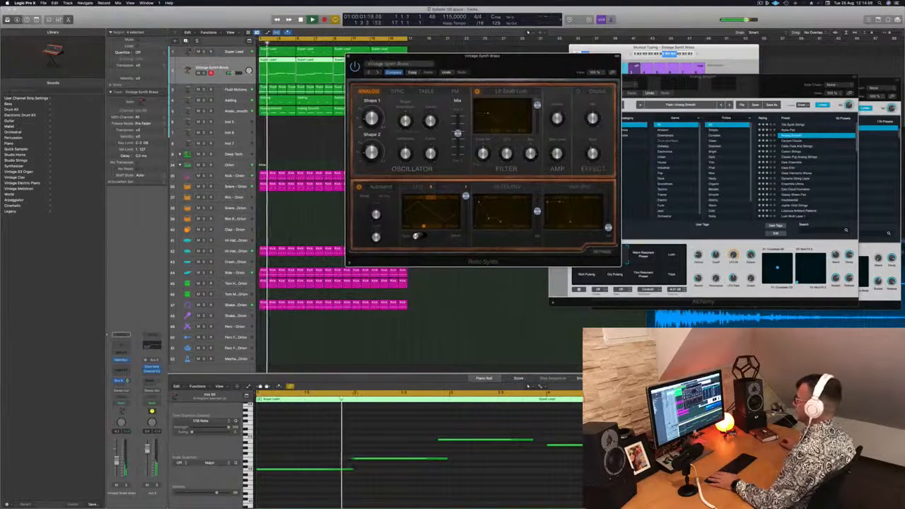
Step: Load the Airy Picks preset from 07 Sequence Elements in the sustained track's Retro Synth
{"action": "left_click", "coordinate": [388, 64]}
{"action": "mouse_move", "coordinate": [425, 206]}
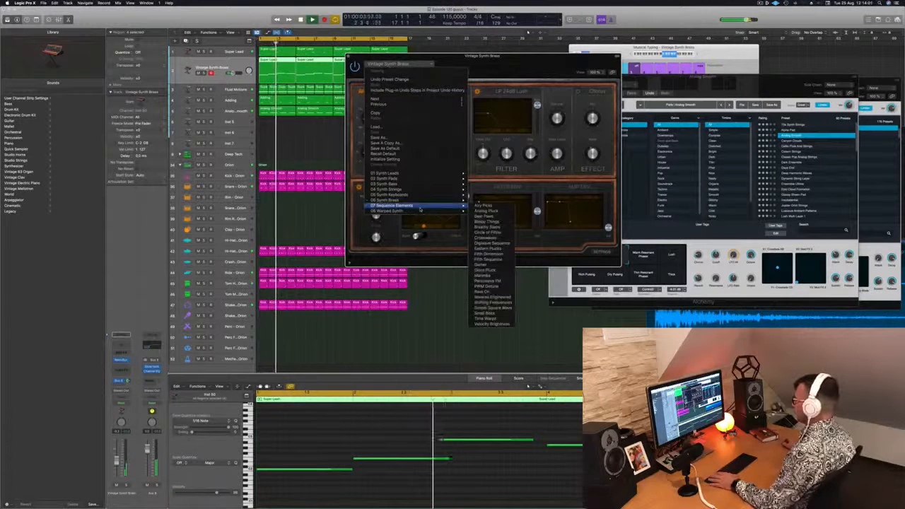
{"action": "left_click", "coordinate": [491, 207]}
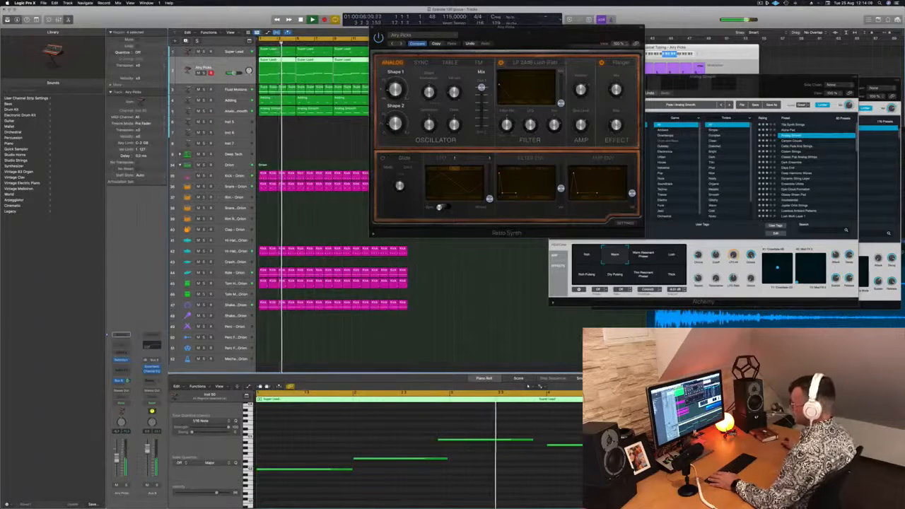
Step: Insert an Arpeggiator MIDI effect on the Airy Picks track, audition it and move the plug-in windows clear of the regions
{"action": "key", "text": "space"}
{"action": "left_click", "coordinate": [127, 353]}
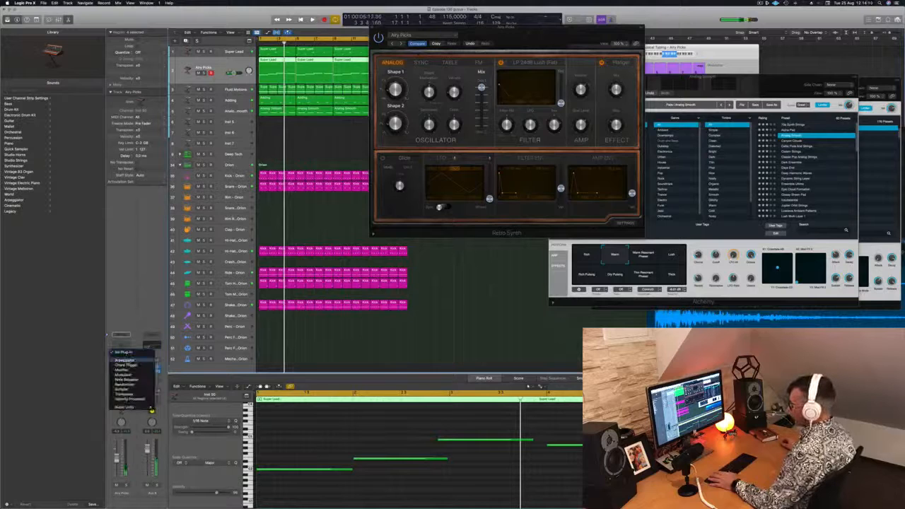
{"action": "left_click", "coordinate": [124, 360]}
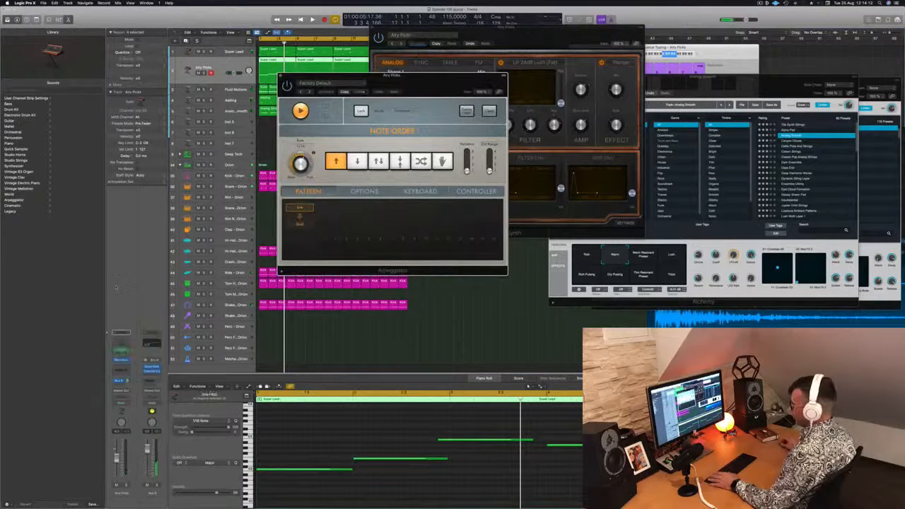
{"action": "key", "text": "space"}
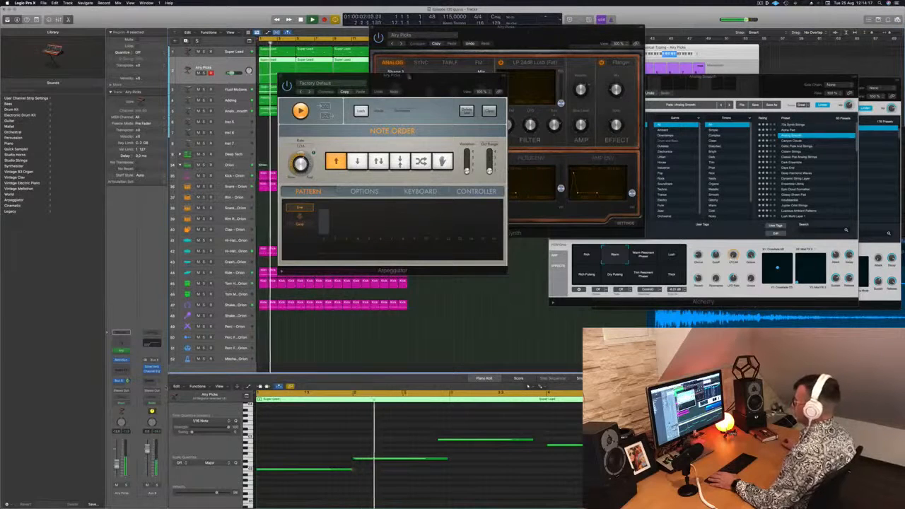
{"action": "left_click_drag", "start_coordinate": [393, 76], "coordinate": [787, 82]}
{"action": "left_click_drag", "start_coordinate": [554, 35], "coordinate": [527, 95]}
{"action": "key", "text": "space"}
Step: Shift the first region's third note to start at bar 3 and replace the region's copies with fresh repeats up to bar 17
{"action": "left_click", "coordinate": [390, 447]}
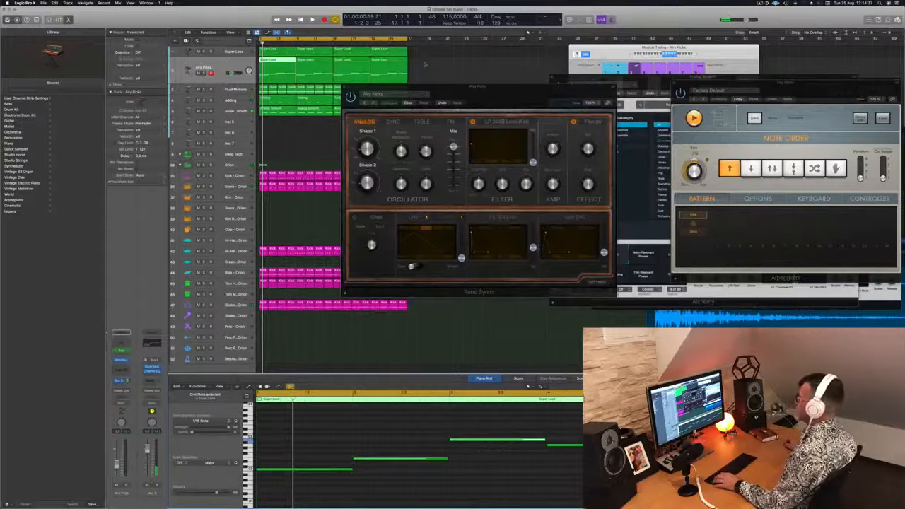
{"action": "left_click_drag", "start_coordinate": [425, 64], "coordinate": [322, 71]}
{"action": "left_click_drag", "start_coordinate": [278, 64], "coordinate": [314, 68]}
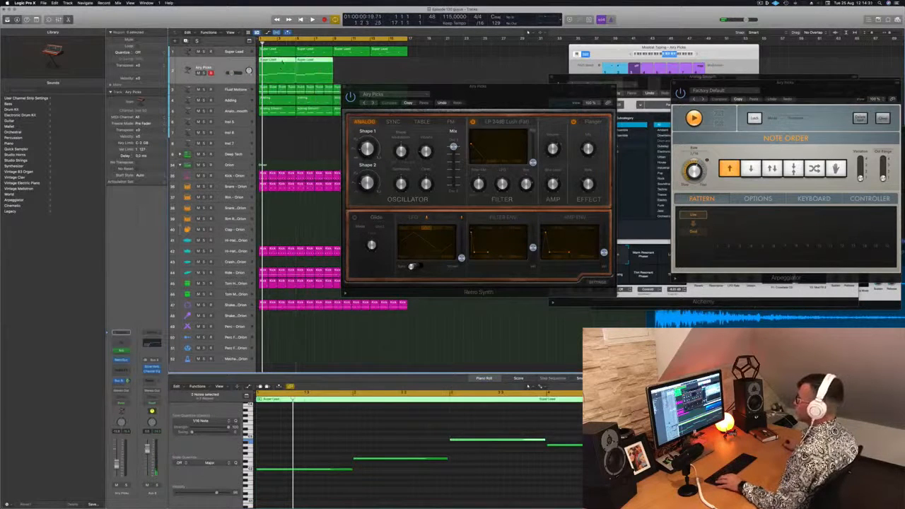
{"action": "key", "text": "space"}
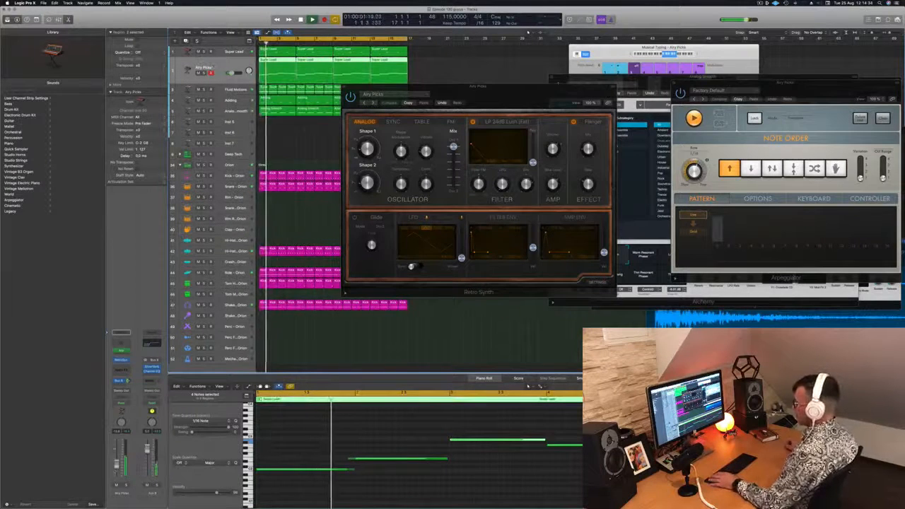
Step: Audition the Sequence Elements presets from Analog Pluck onward in Retro Synth during playback and load Circle of Fifths
{"action": "left_click_drag", "start_coordinate": [501, 79], "coordinate": [450, 88]}
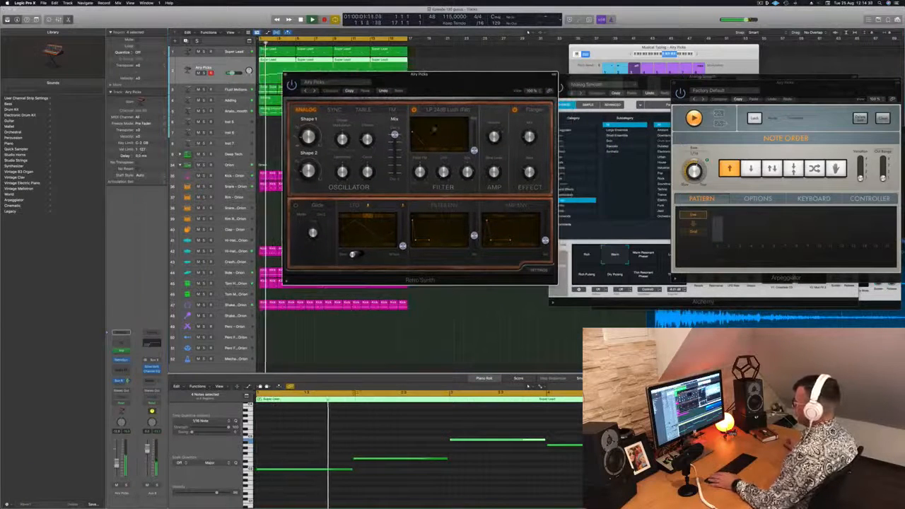
{"action": "left_click", "coordinate": [315, 90]}
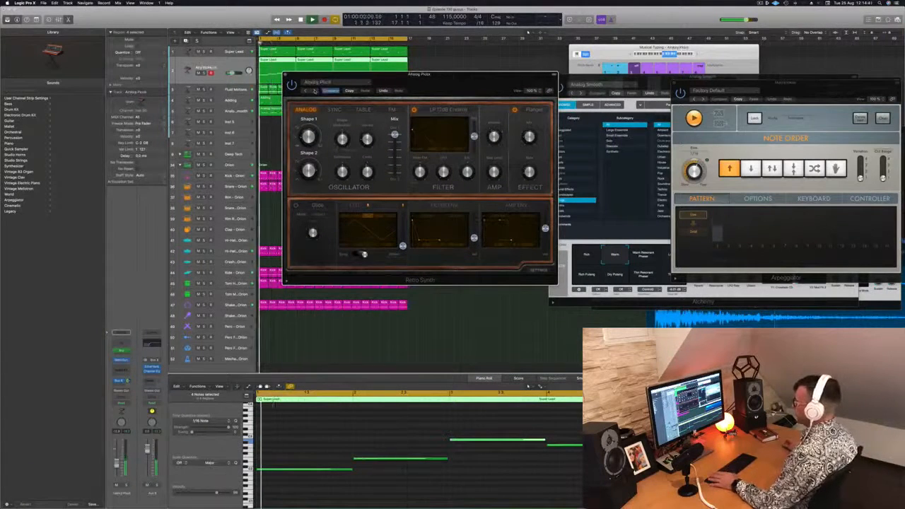
{"action": "left_click", "coordinate": [315, 91]}
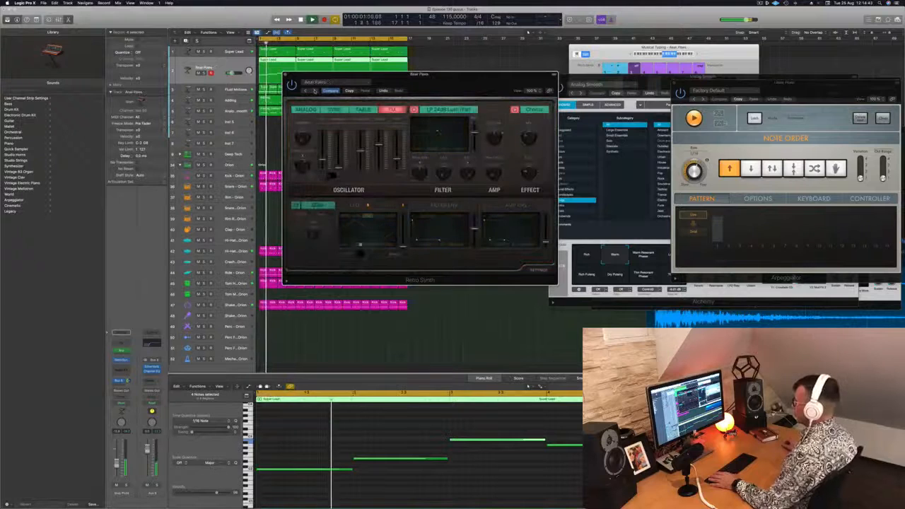
{"action": "left_click", "coordinate": [314, 91]}
{"action": "left_click", "coordinate": [315, 91]}
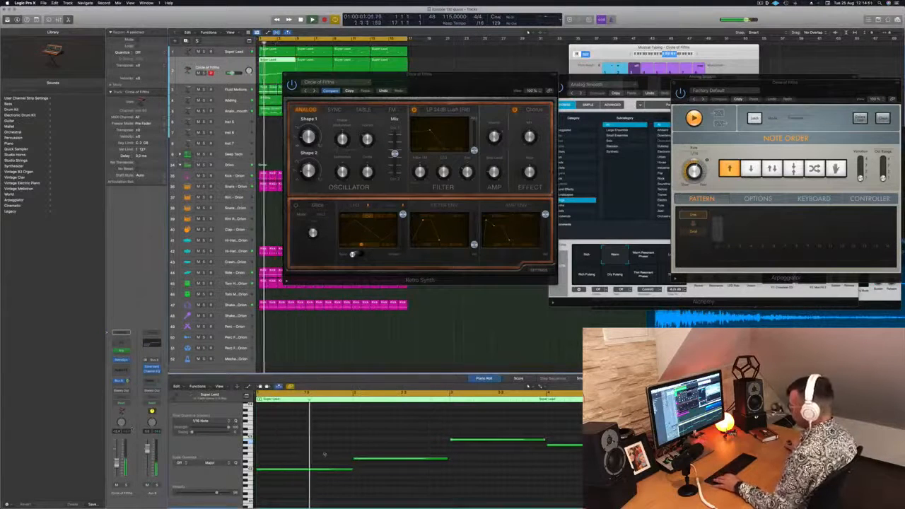
Step: Delete the three later region copies on the Circle of Fifths track and repeat the first region up to bar 17
{"action": "scroll", "coordinate": [324, 453], "scroll_direction": "down", "scroll_amount": 2}
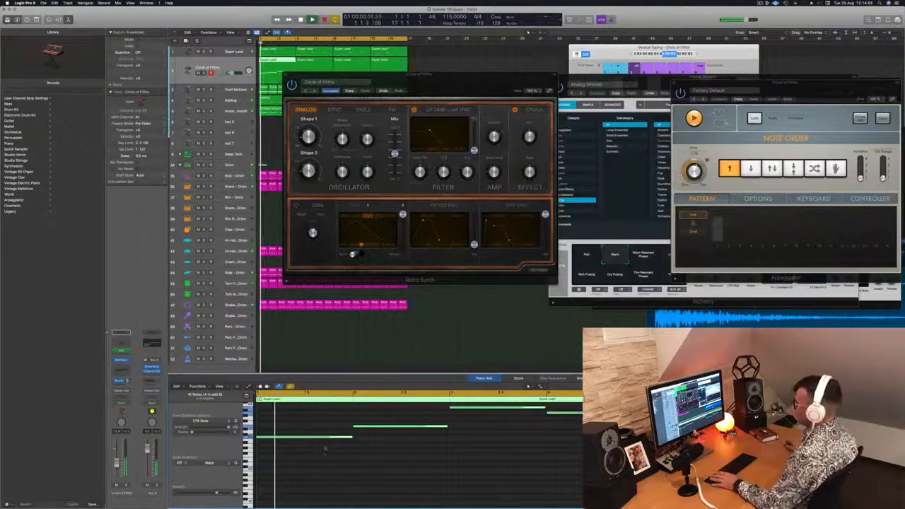
{"action": "left_click_drag", "start_coordinate": [448, 89], "coordinate": [601, 216]}
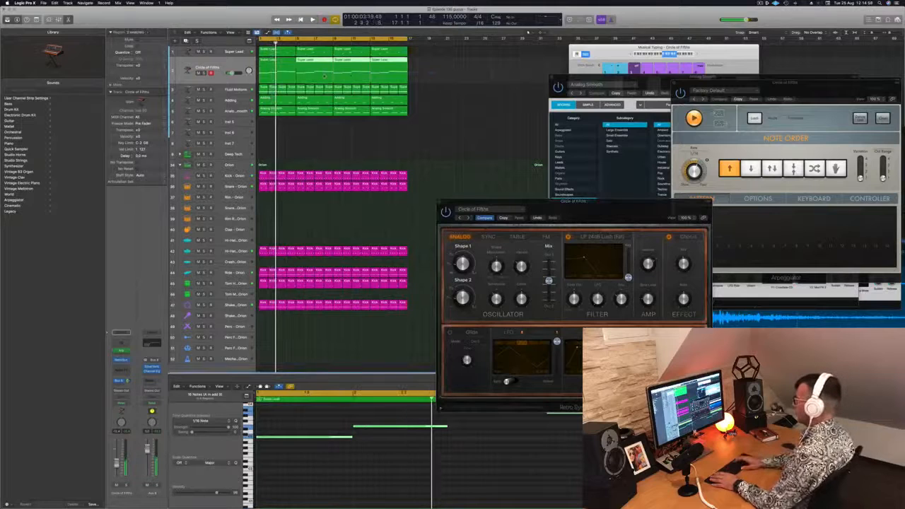
{"action": "key", "text": "Delete"}
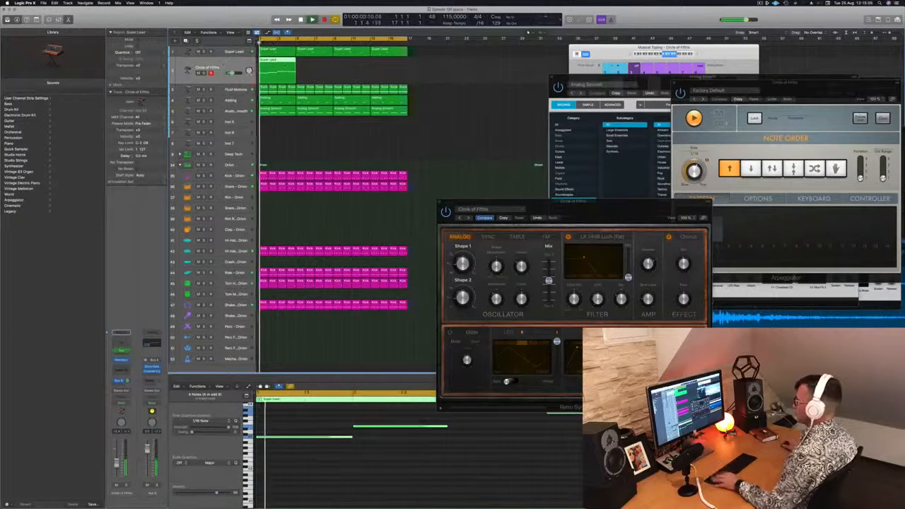
{"action": "left_click_drag", "start_coordinate": [277, 70], "coordinate": [355, 59]}
{"action": "left_click", "coordinate": [212, 69]}
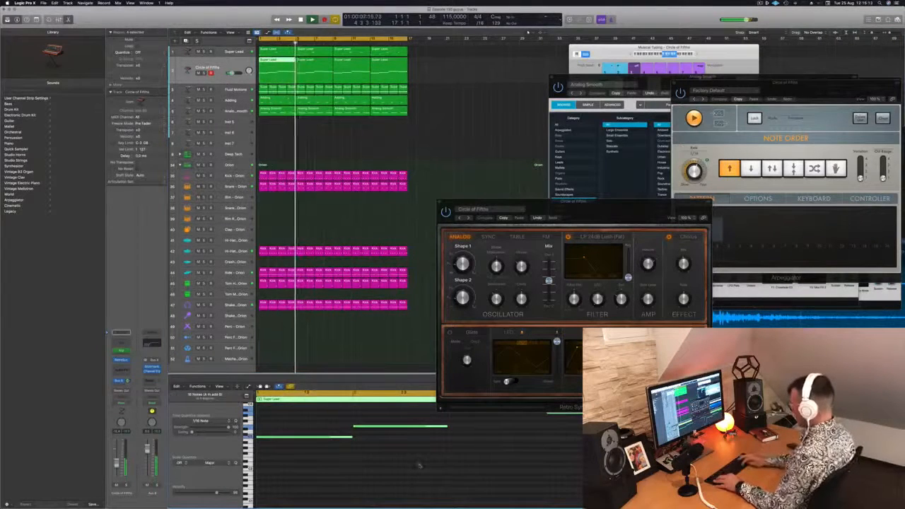
Step: Audition Digiwave Sequence and Fifth Dimension in Retro Synth, adjusting the latter's filter cutoff, and load the Fifth Sequence preset
{"action": "scroll", "coordinate": [419, 465], "scroll_direction": "up", "scroll_amount": 3}
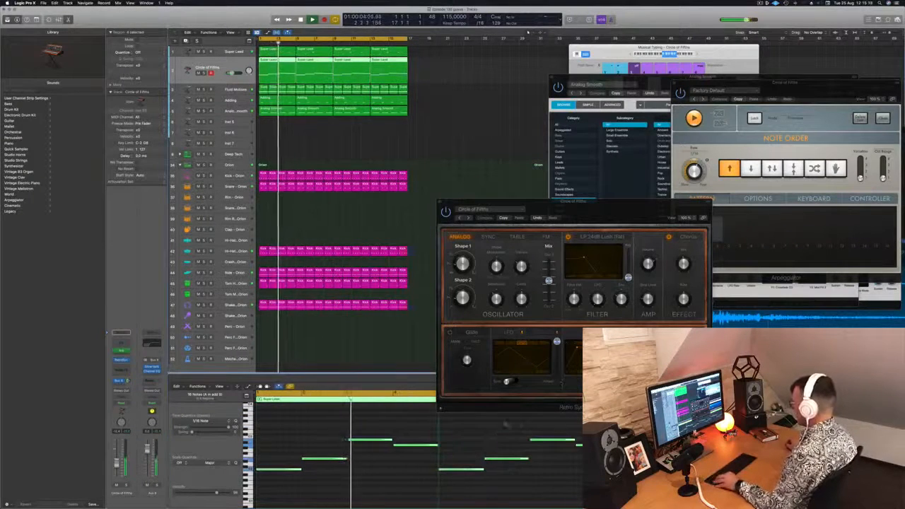
{"action": "left_click_drag", "start_coordinate": [612, 209], "coordinate": [553, 115]}
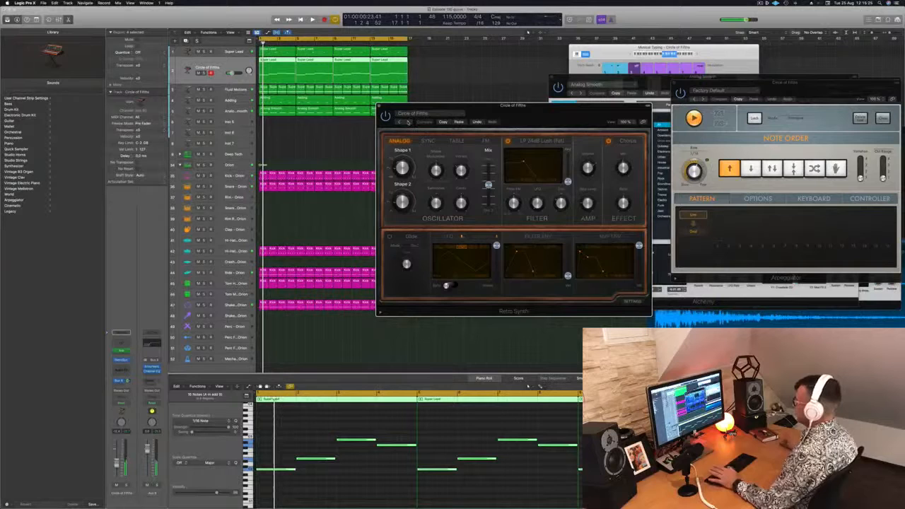
{"action": "left_click", "coordinate": [408, 121]}
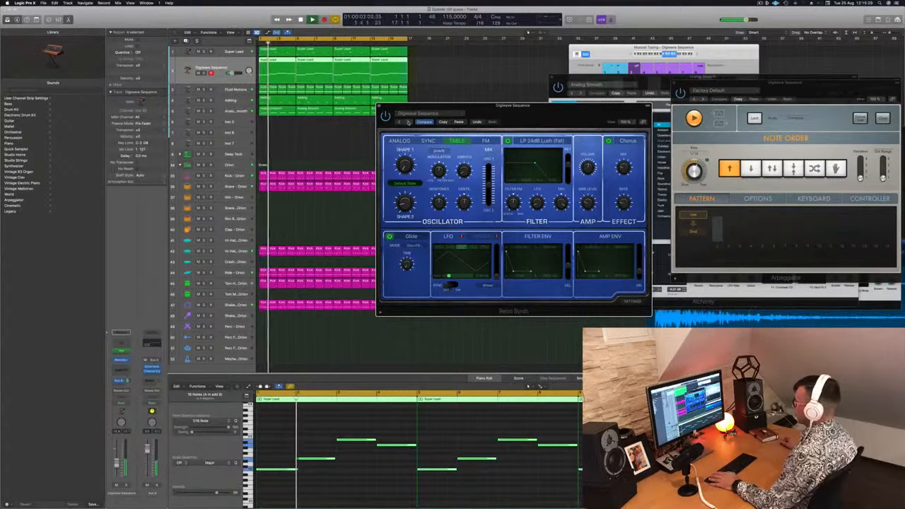
{"action": "left_click", "coordinate": [408, 121]}
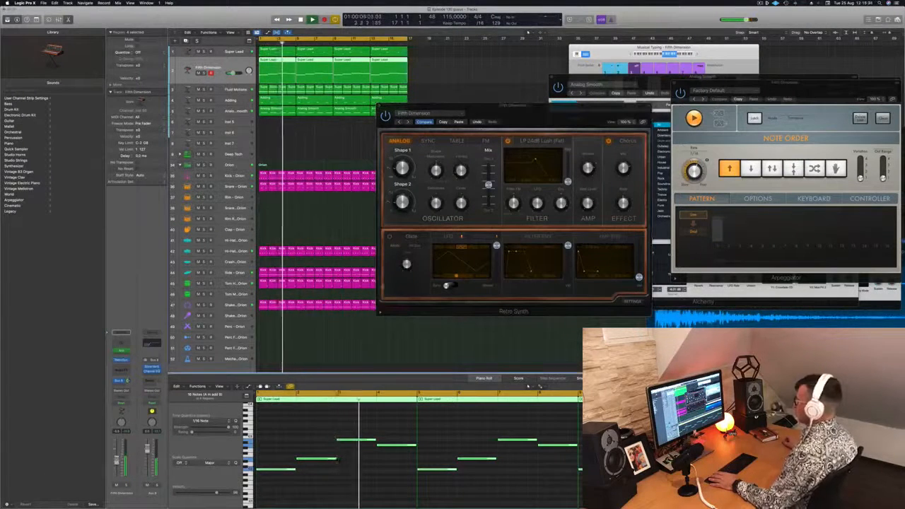
{"action": "left_click", "coordinate": [530, 160]}
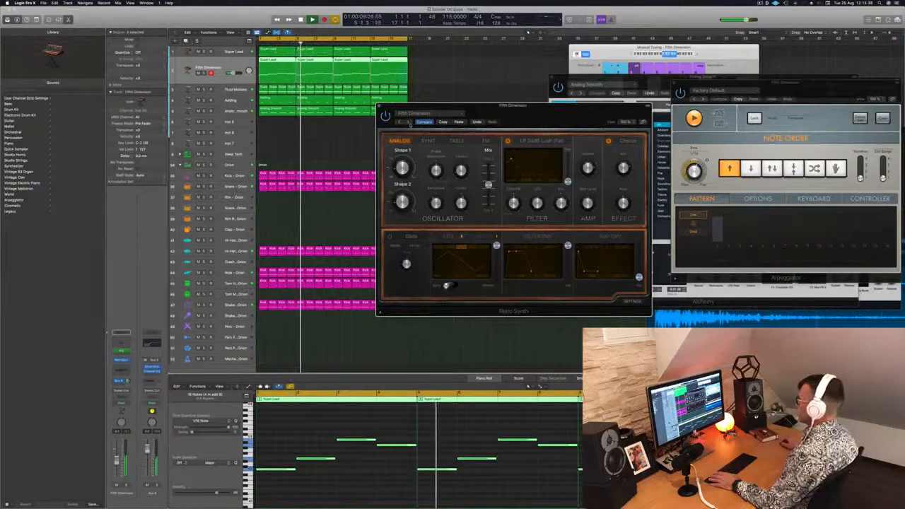
{"action": "left_click", "coordinate": [408, 121]}
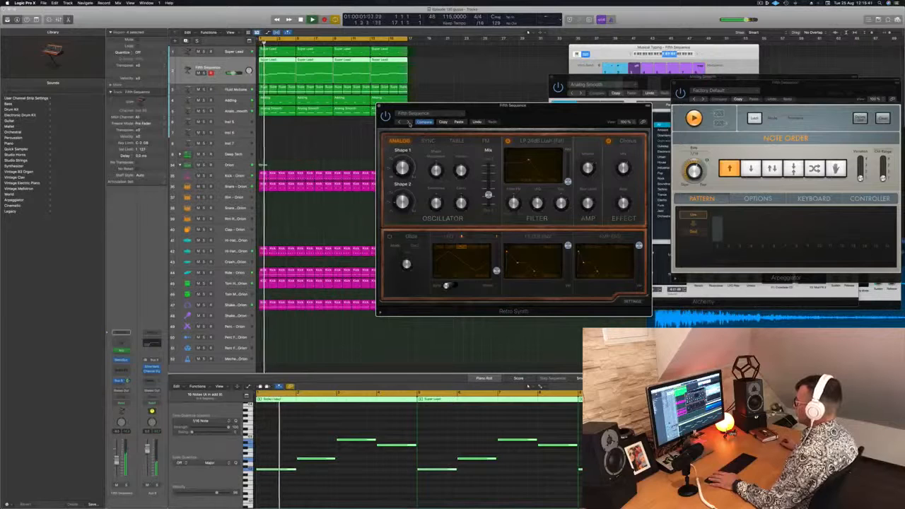
{"action": "left_click_drag", "start_coordinate": [417, 105], "coordinate": [486, 72]}
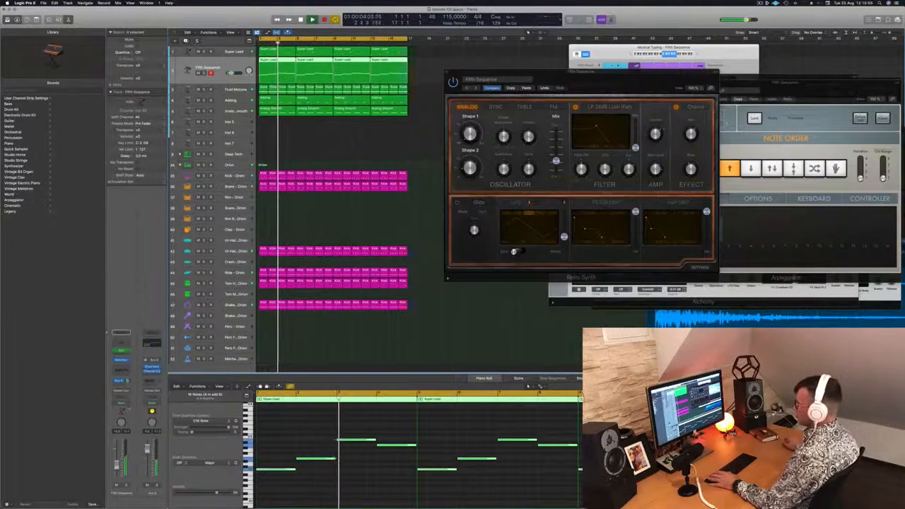
Step: Restart playback and insert a stereo Compressor as an audio effect on the Fifth Sequence track
{"action": "key", "text": "Return"}
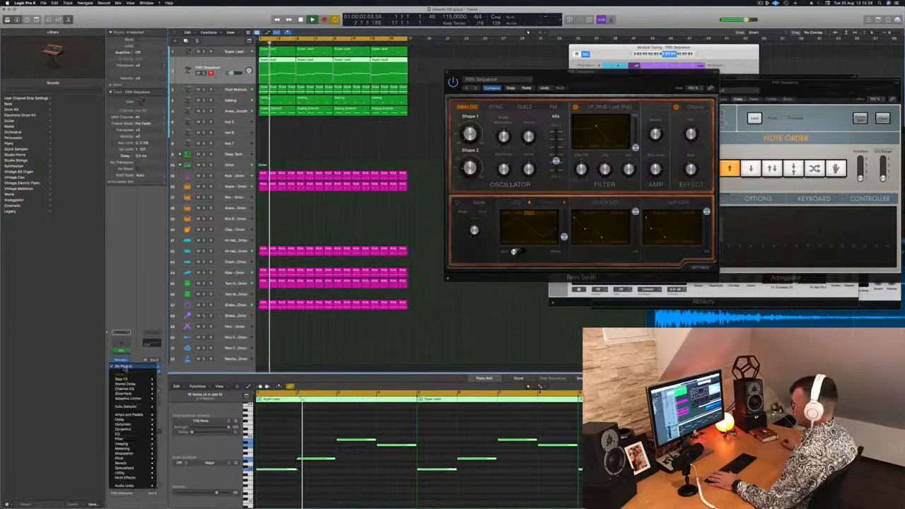
{"action": "left_click", "coordinate": [122, 359]}
{"action": "mouse_move", "coordinate": [145, 389]}
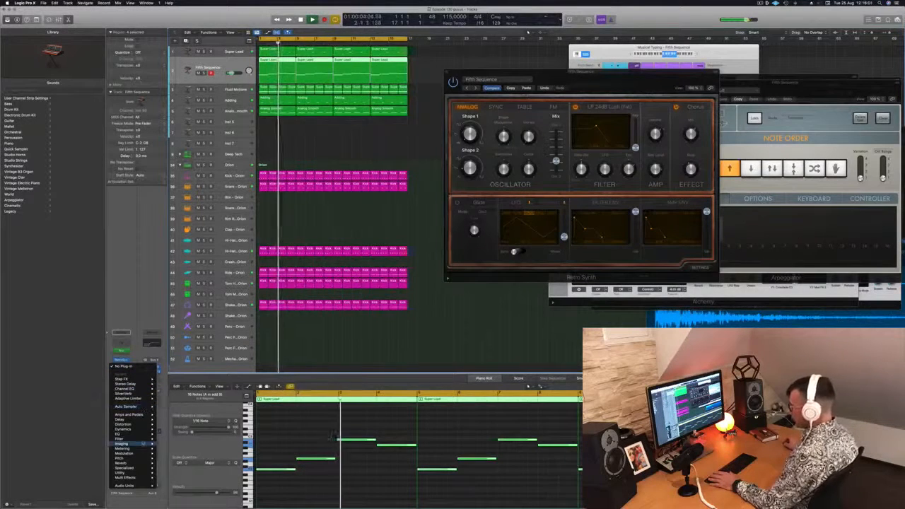
{"action": "mouse_move", "coordinate": [145, 429]}
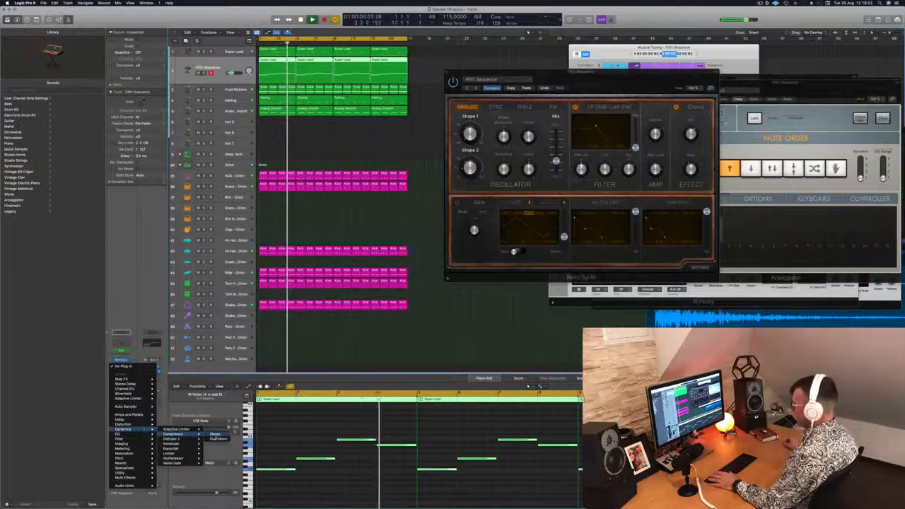
{"action": "left_click", "coordinate": [177, 434]}
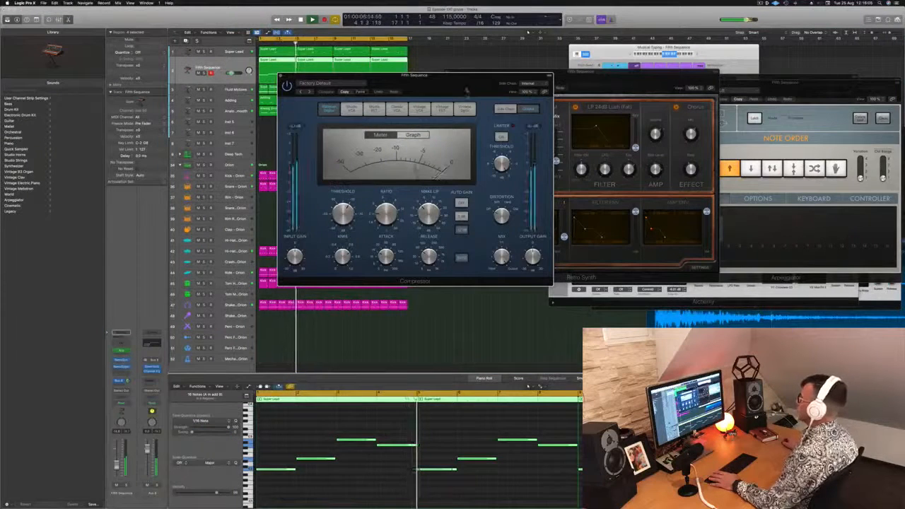
Step: Set the Compressor's side chain source to the Kick 1 - Deep Tech instrument
{"action": "left_click_drag", "start_coordinate": [527, 76], "coordinate": [441, 63]}
{"action": "left_click", "coordinate": [442, 71]}
{"action": "mouse_move", "coordinate": [445, 88]}
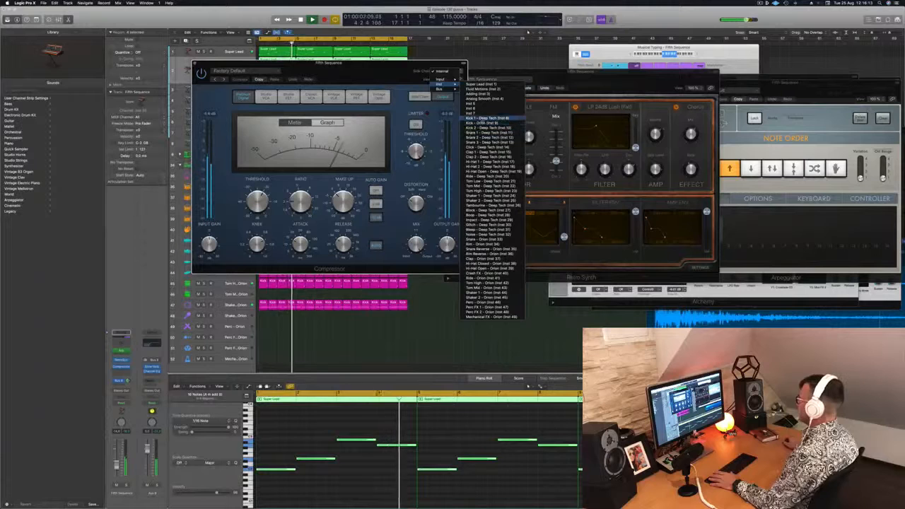
{"action": "left_click", "coordinate": [488, 118]}
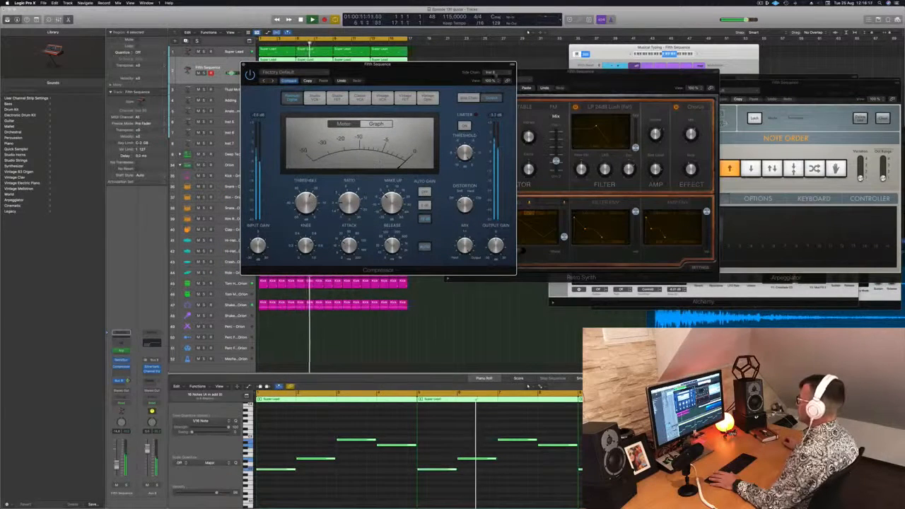
Step: Change the Compressor's side chain source to the Kick - Orion instrument and close the Compressor window
{"action": "left_click_drag", "start_coordinate": [409, 73], "coordinate": [622, 82]}
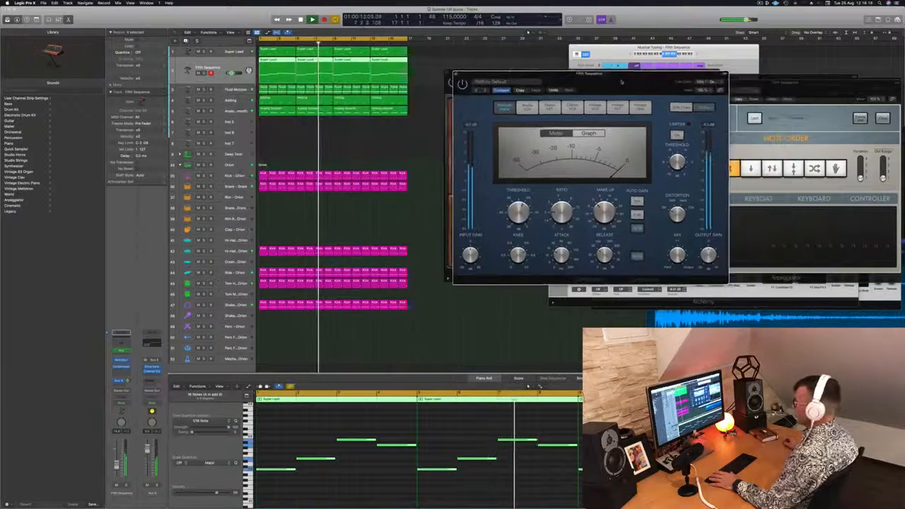
{"action": "left_click", "coordinate": [704, 82]}
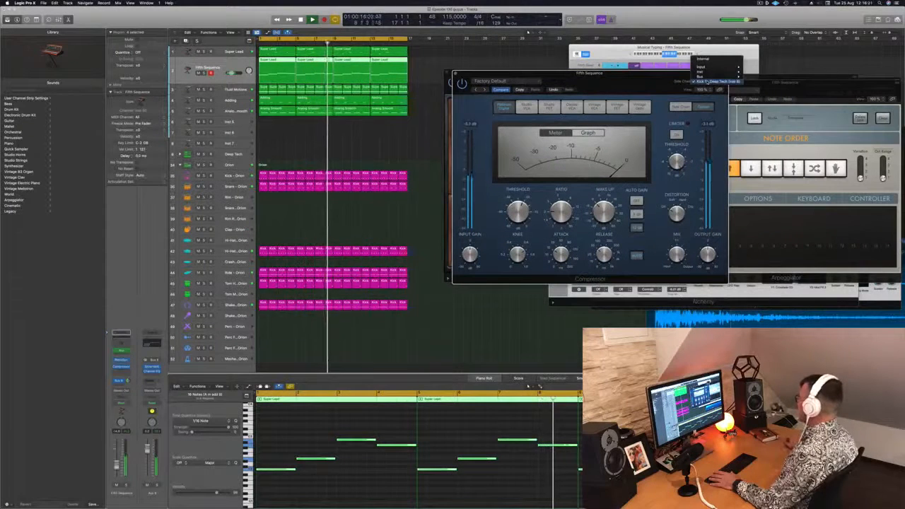
{"action": "mouse_move", "coordinate": [704, 72]}
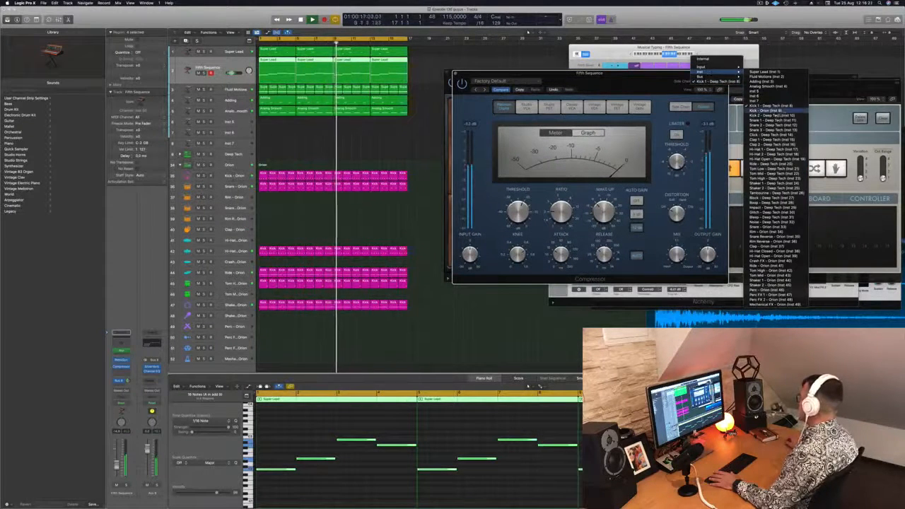
{"action": "left_click", "coordinate": [781, 111]}
{"action": "left_click_drag", "start_coordinate": [624, 89], "coordinate": [611, 80]}
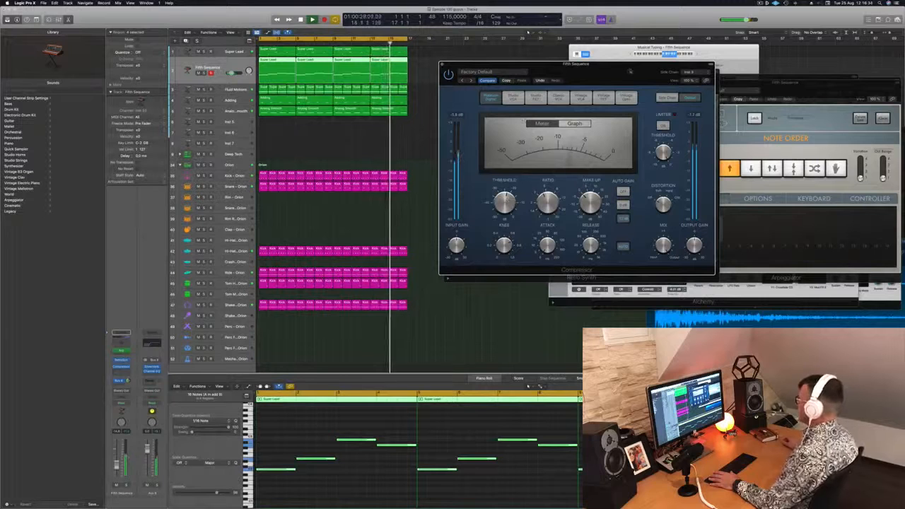
{"action": "left_click", "coordinate": [443, 64]}
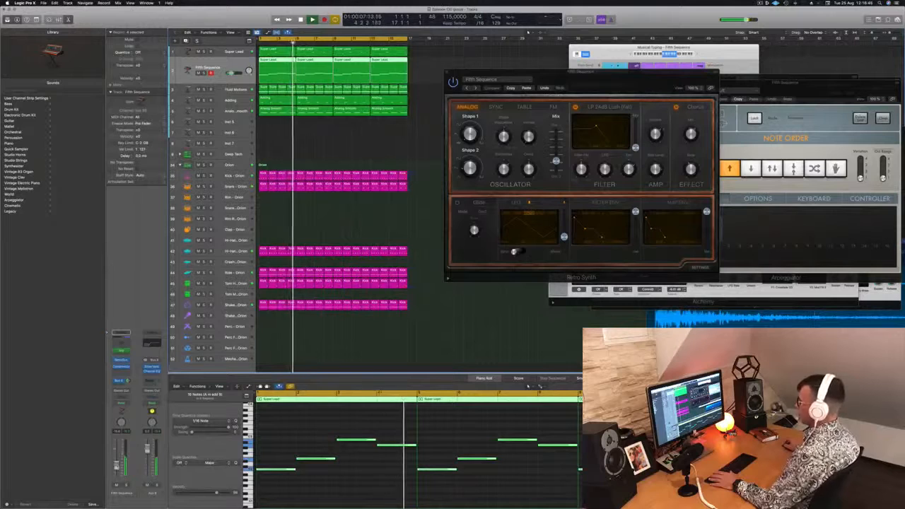
{"action": "left_click_drag", "start_coordinate": [582, 71], "coordinate": [565, 66]}
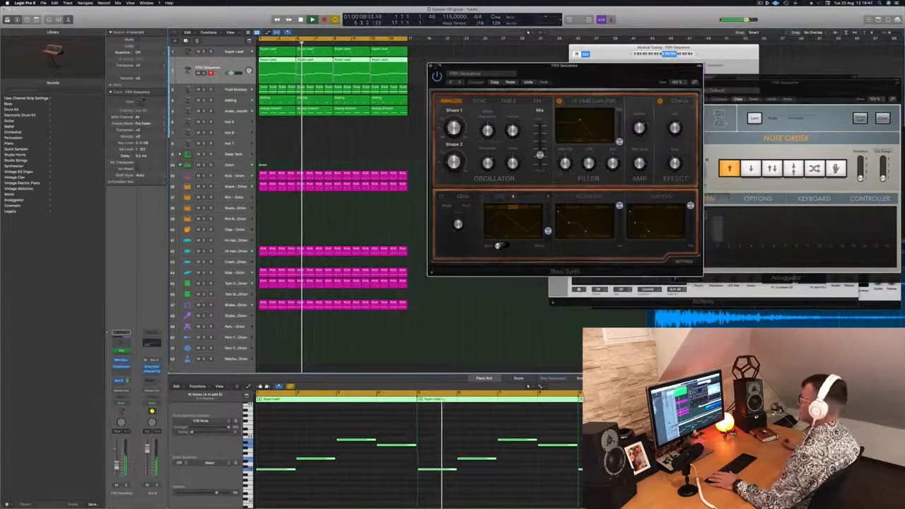
Step: Close the Fifth Sequence synth, select the Super Lead track and check its Retro Synth settings while restarting playback
{"action": "left_click", "coordinate": [430, 66]}
{"action": "key", "text": "space"}
{"action": "left_click", "coordinate": [187, 53]}
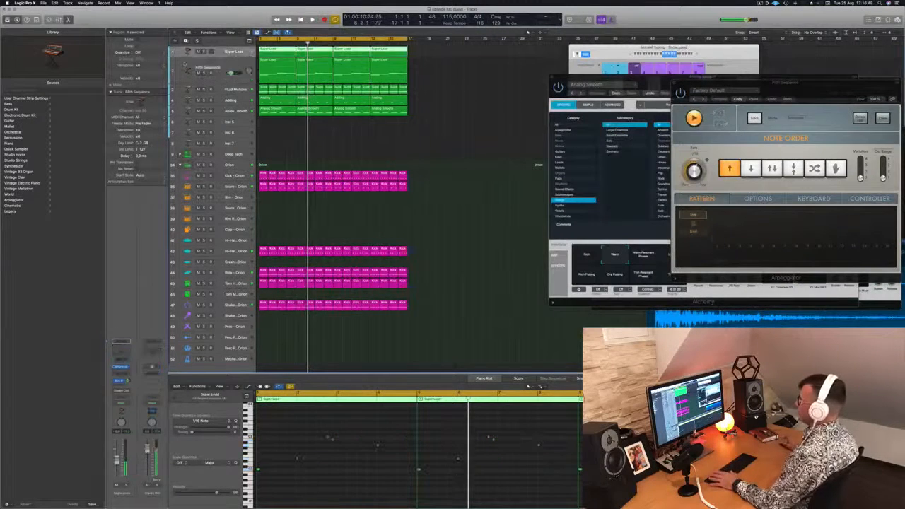
{"action": "key", "text": "space"}
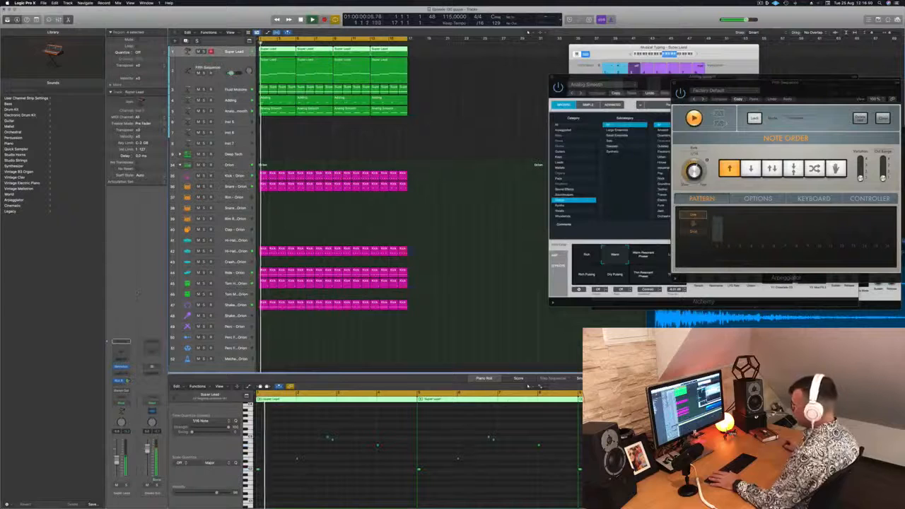
{"action": "left_click", "coordinate": [121, 366]}
{"action": "left_click_drag", "start_coordinate": [453, 58], "coordinate": [456, 56]}
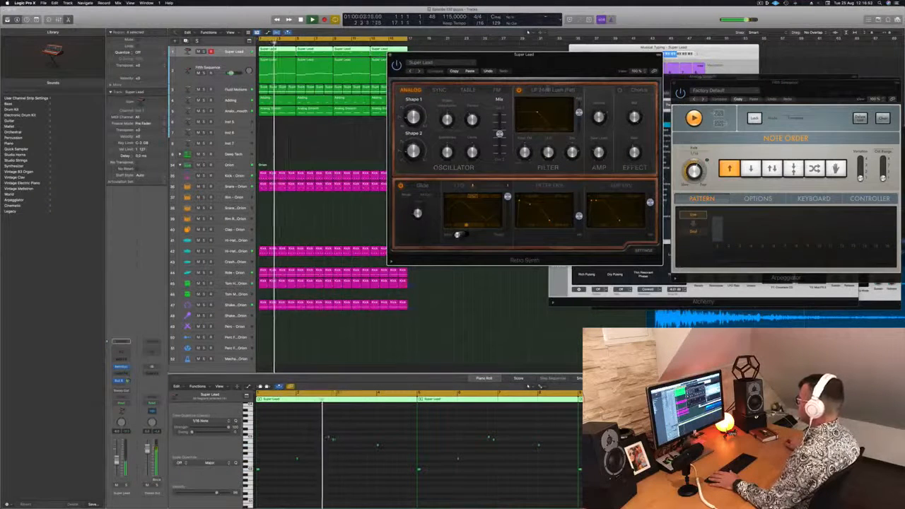
{"action": "left_click", "coordinate": [391, 55]}
{"action": "key", "text": "Return"}
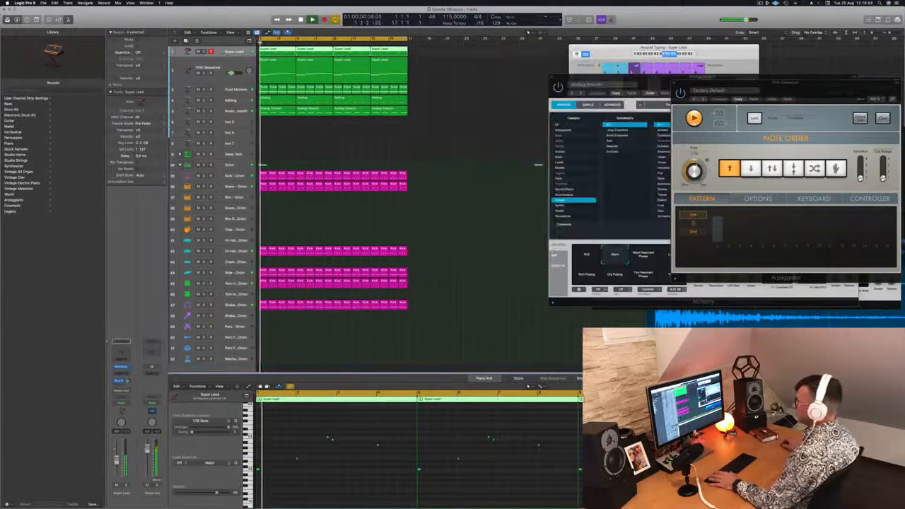
Step: Add a Channel EQ to the Super Lead track with a high cut at 167 Hz and 36 dB/Oct, and close it
{"action": "left_click", "coordinate": [121, 351]}
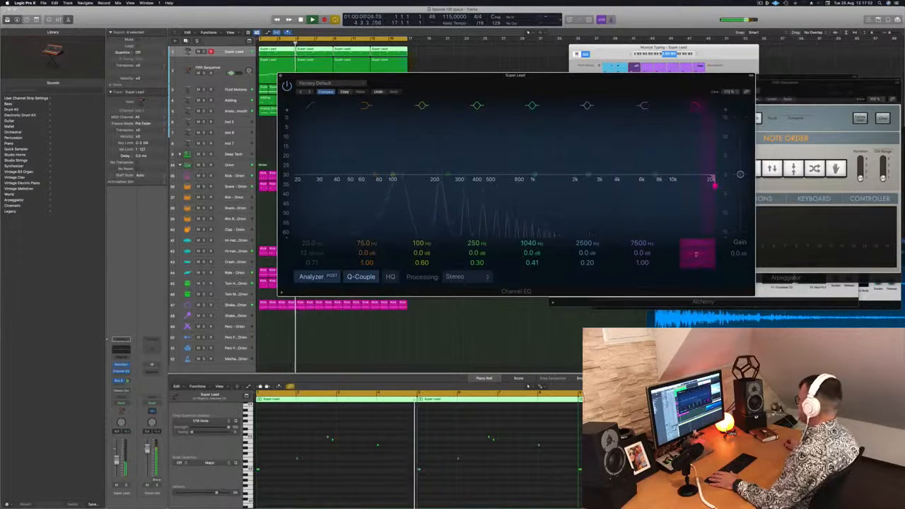
{"action": "left_click_drag", "start_coordinate": [715, 185], "coordinate": [423, 185]}
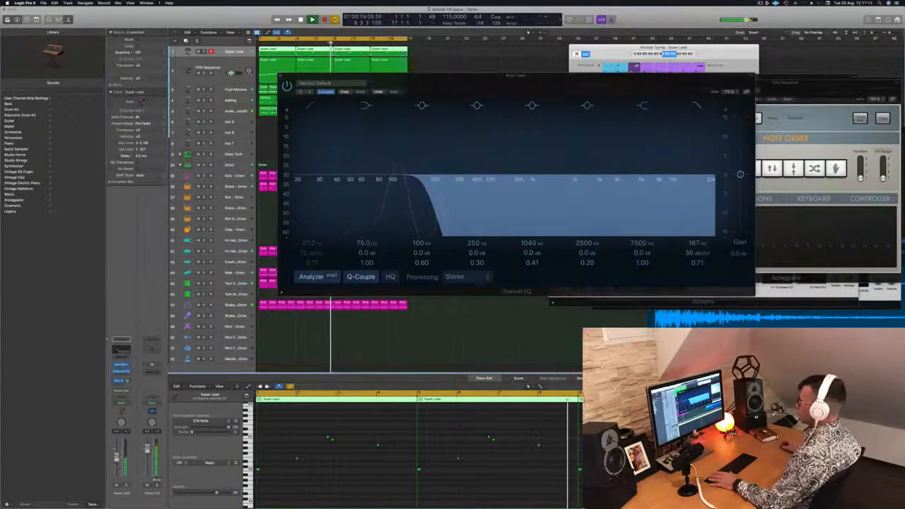
{"action": "left_click_drag", "start_coordinate": [286, 79], "coordinate": [462, 79]}
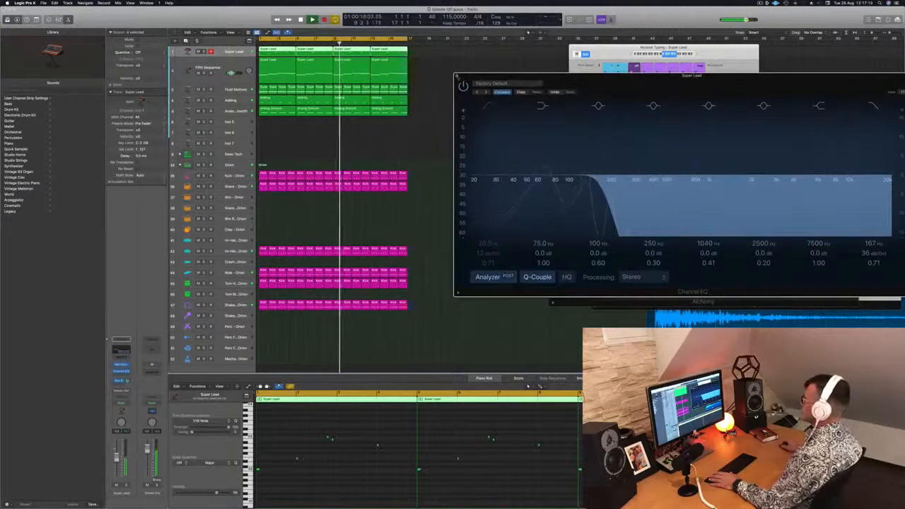
{"action": "left_click", "coordinate": [457, 76]}
{"action": "left_click", "coordinate": [452, 102]}
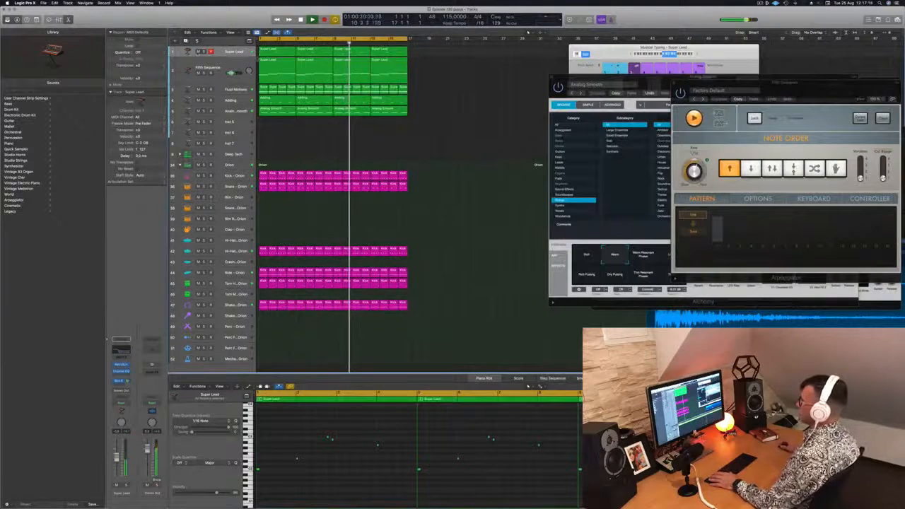
Step: Duplicate the Super Lead track with its settings, copy all four of its regions onto the new track, and stop playback
{"action": "key", "text": "super+a"}
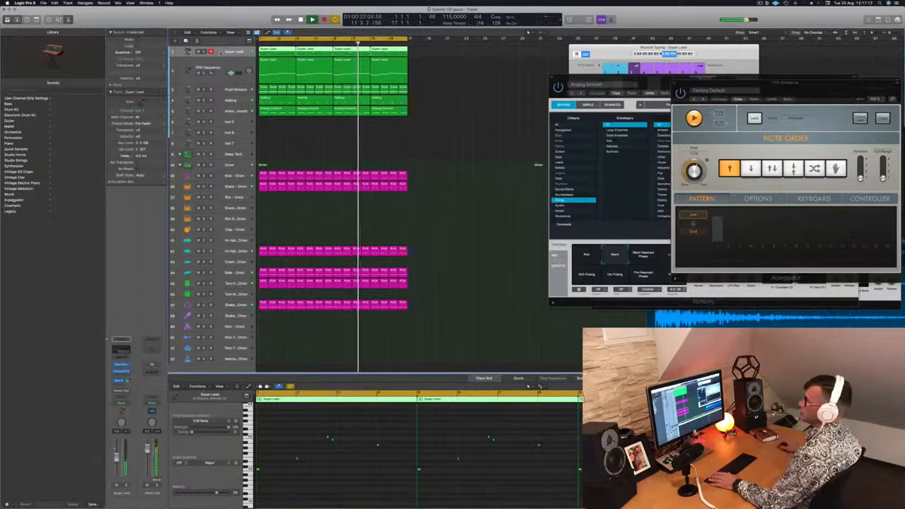
{"action": "key", "text": "super+d"}
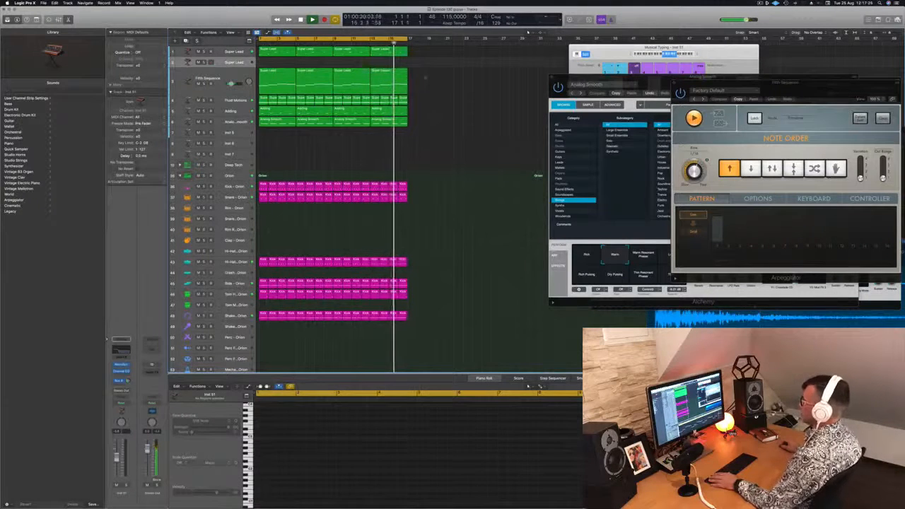
{"action": "left_click_drag", "start_coordinate": [426, 78], "coordinate": [273, 65]}
{"action": "key", "text": "space"}
Step: Shorten all notes in the duplicated Super Lead regions to about an eighth note and copy them three sixteenths later
{"action": "scroll", "coordinate": [371, 435], "scroll_direction": "left", "scroll_amount": 3}
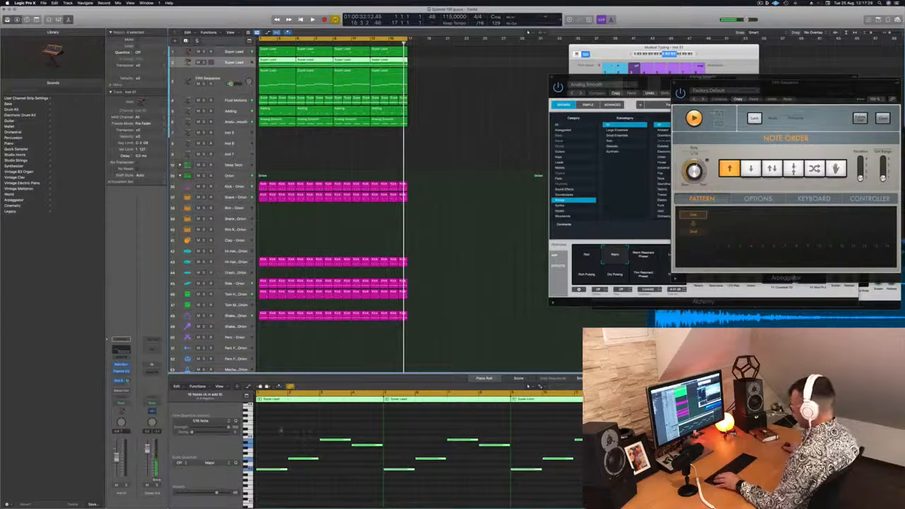
{"action": "left_click_drag", "start_coordinate": [281, 430], "coordinate": [587, 491]}
{"action": "scroll", "coordinate": [588, 488], "scroll_direction": "right", "scroll_amount": 3}
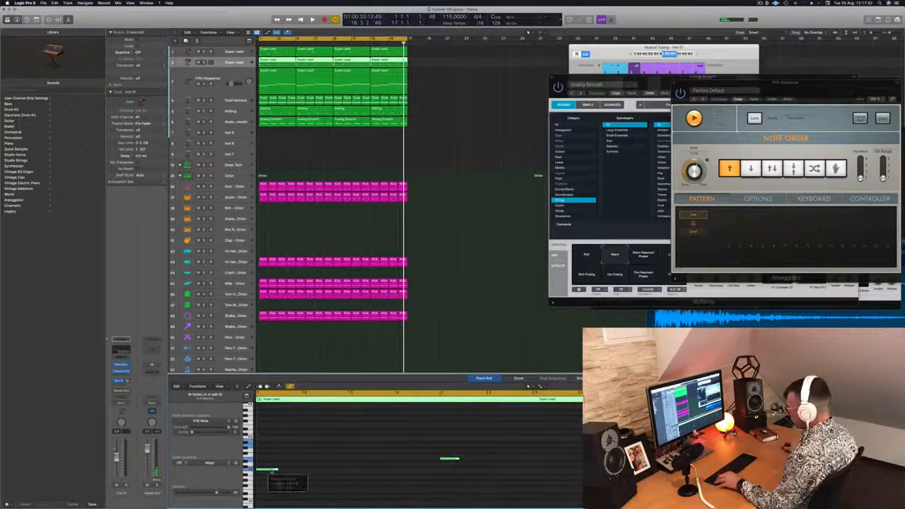
{"action": "left_click_drag", "start_coordinate": [275, 470], "coordinate": [291, 472]}
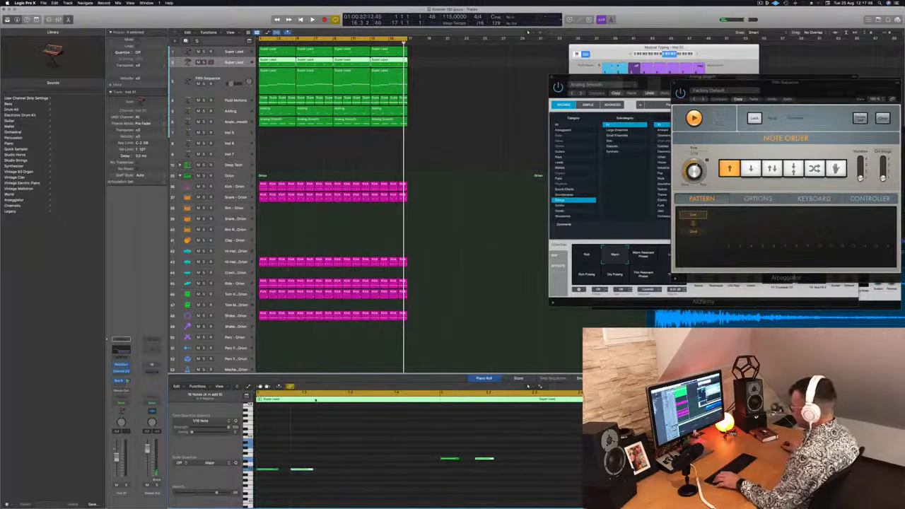
Step: Restart playback, enlarge the duplicated Super Lead track and load the Synthesized Voice preset in its Retro Synth
{"action": "key", "text": "space"}
{"action": "scroll", "coordinate": [467, 205], "scroll_direction": "down", "scroll_amount": 3}
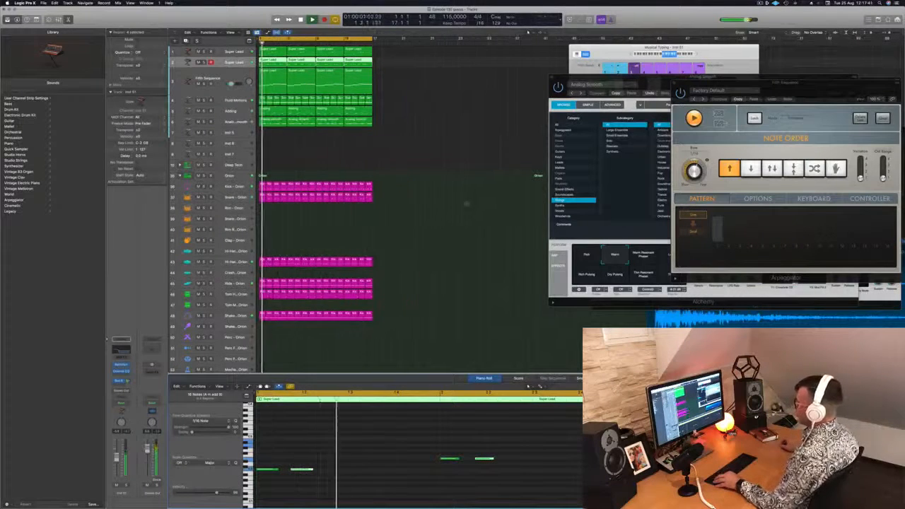
{"action": "key", "text": "super+Left"}
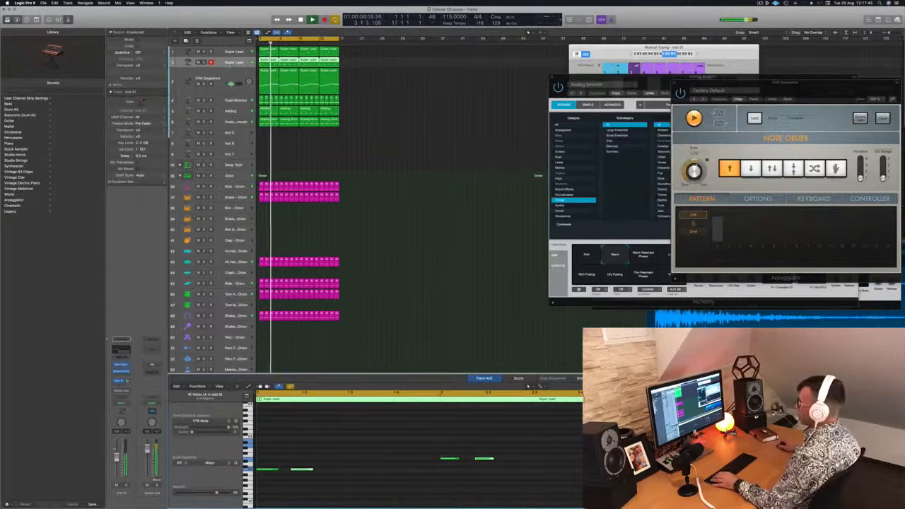
{"action": "key", "text": "ctrl+z"}
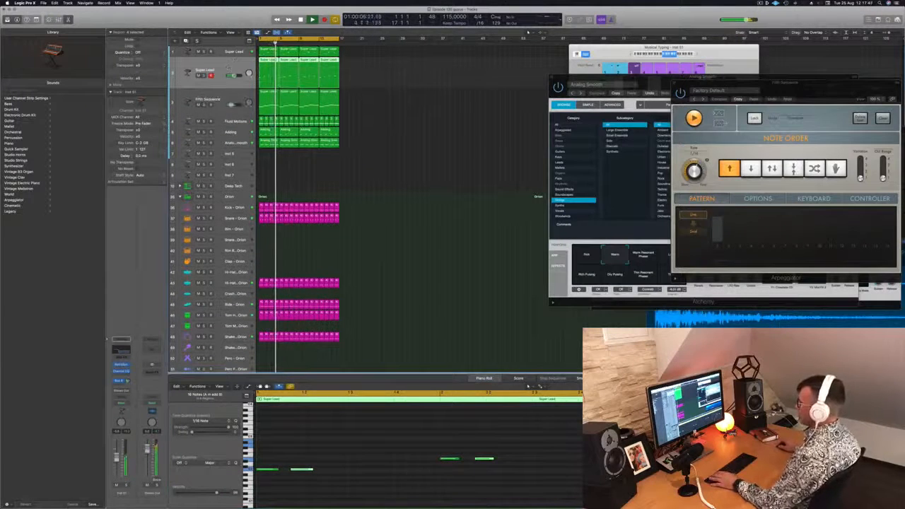
{"action": "key", "text": "Return"}
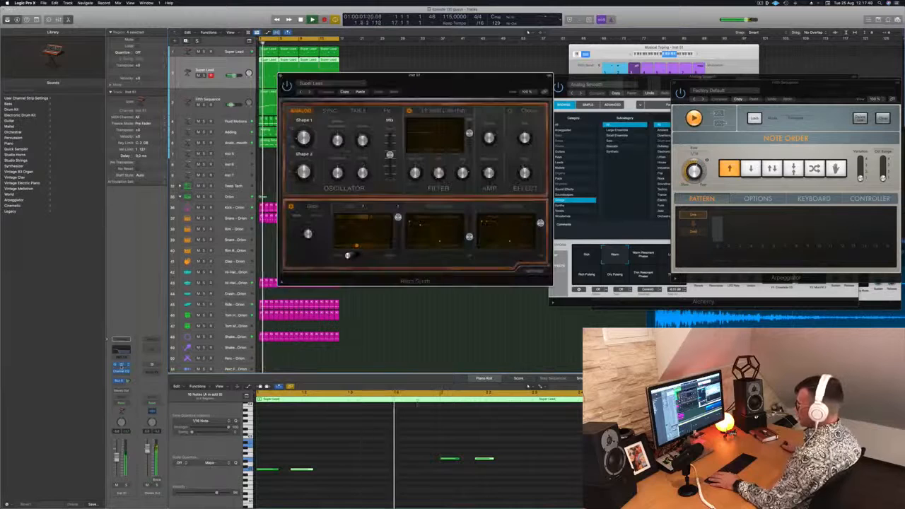
{"action": "key", "text": "v"}
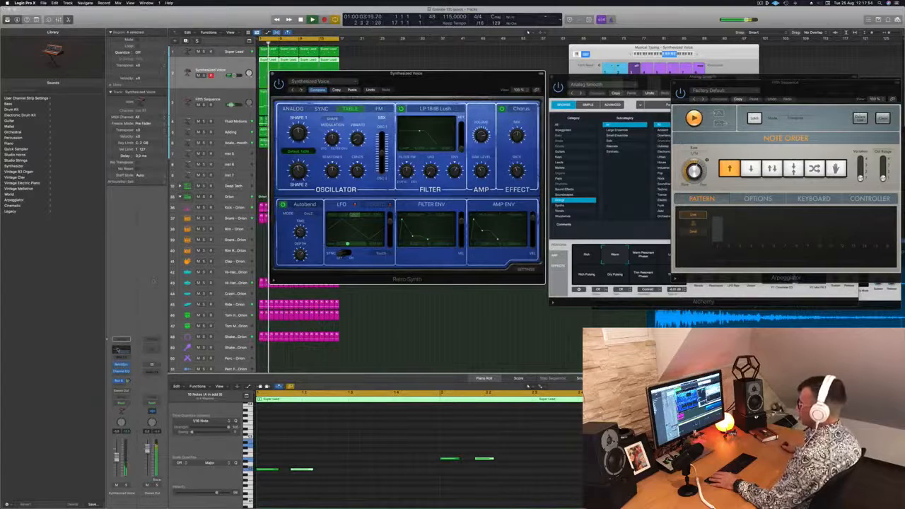
Step: Try a Channel EQ high cut at 1200 Hz on the Synthesized Voice track and audition other EQ presets
{"action": "double_click", "coordinate": [121, 339]}
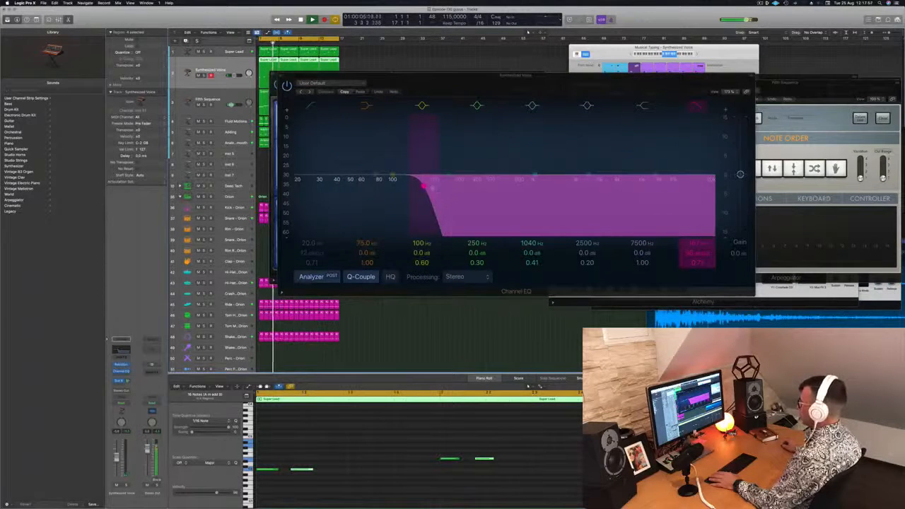
{"action": "left_click_drag", "start_coordinate": [445, 203], "coordinate": [541, 180]}
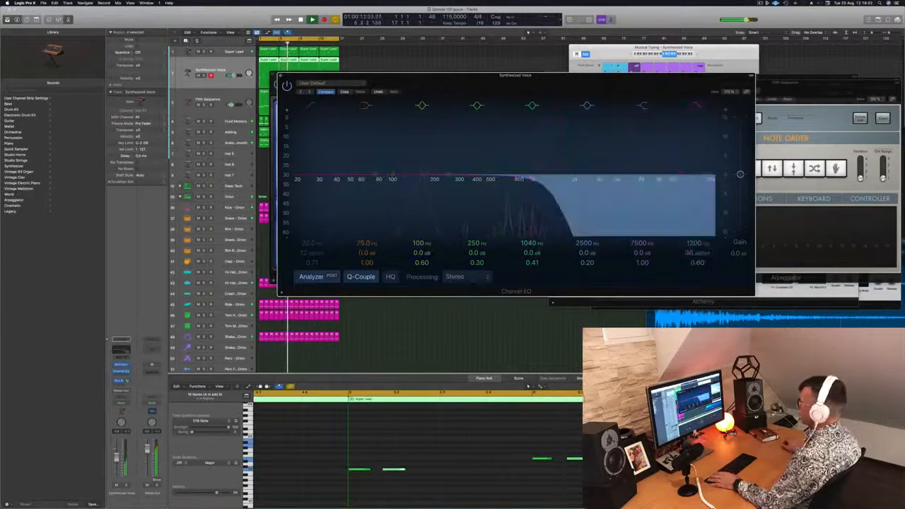
{"action": "key", "text": "]"}
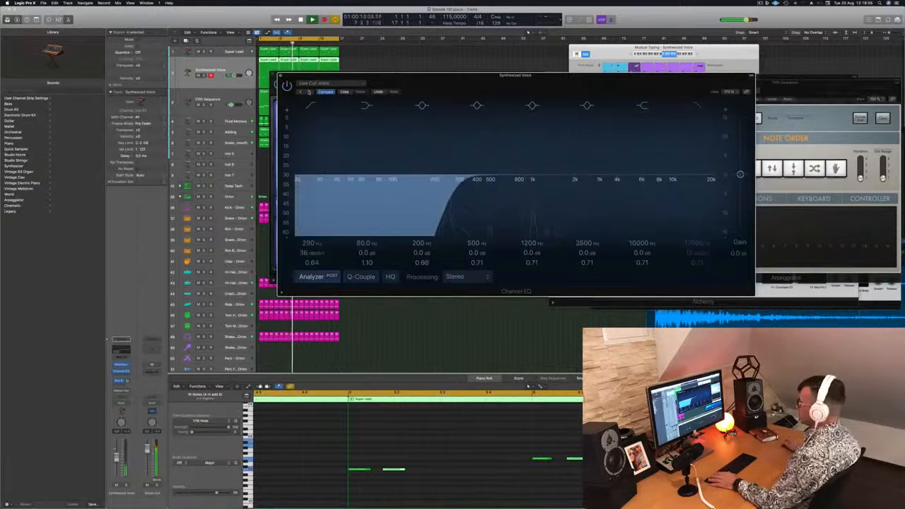
{"action": "key", "text": "]"}
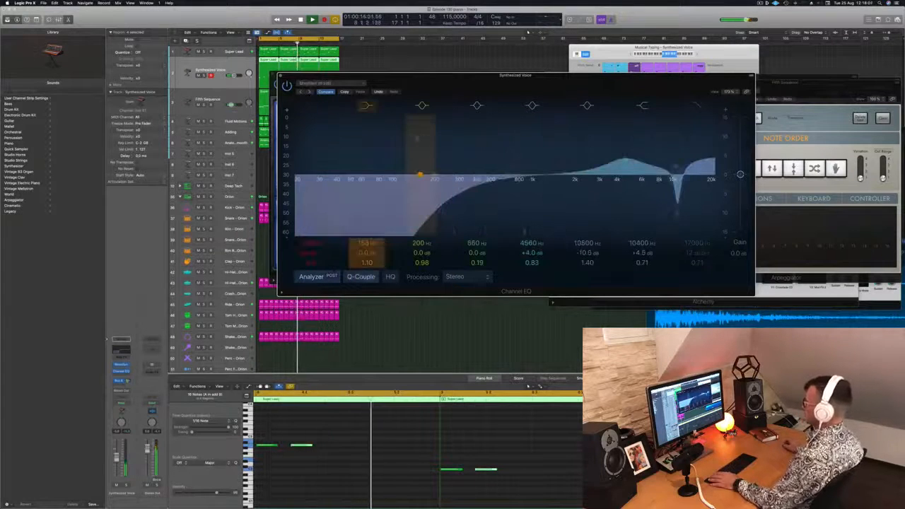
Step: Recall the Channel EQ's default setting on the Synthesized Voice track and close the EQ window
{"action": "left_click", "coordinate": [320, 83]}
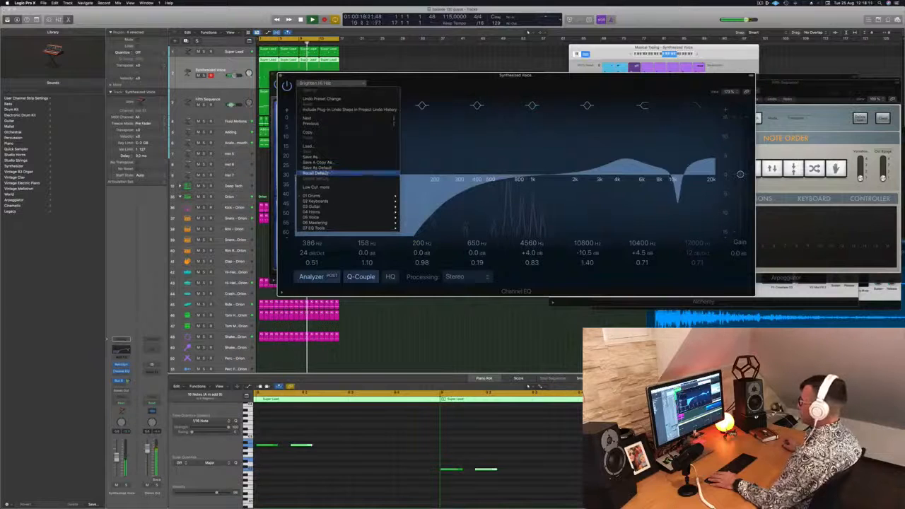
{"action": "left_click", "coordinate": [316, 173]}
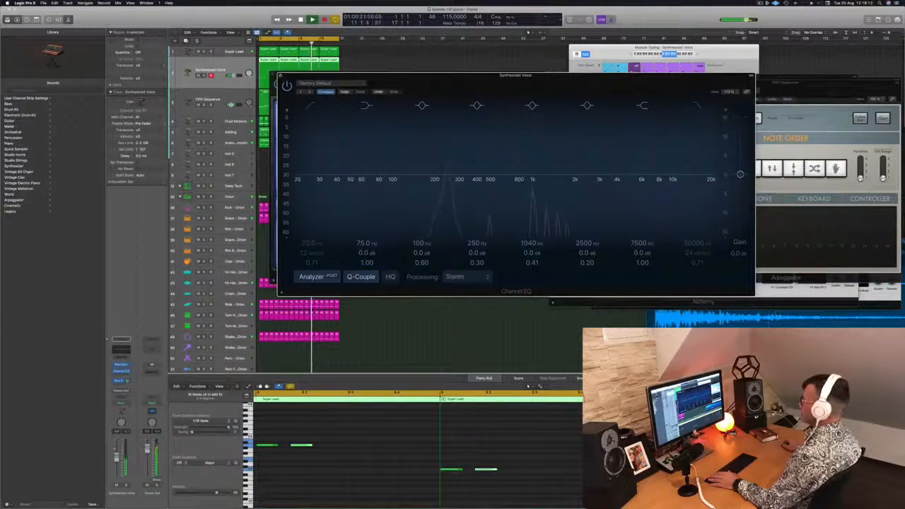
{"action": "key", "text": "super+w"}
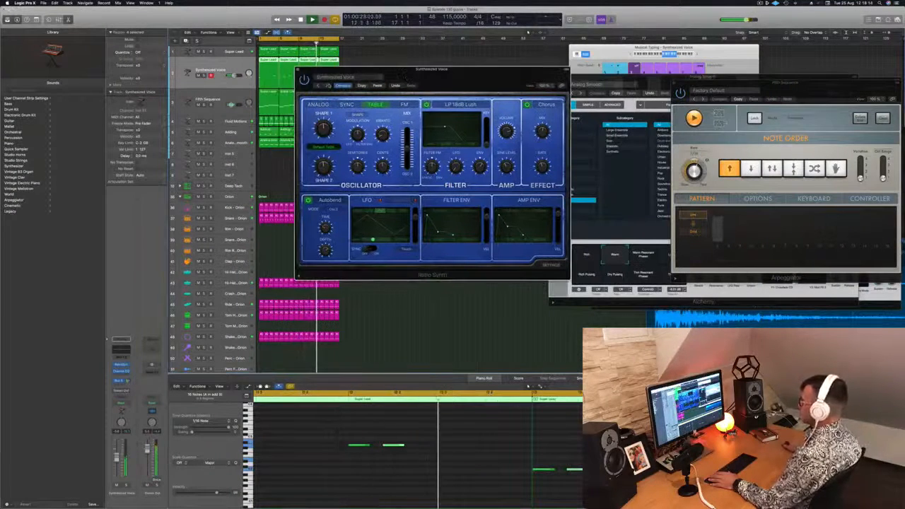
Step: Audition Retro Synth presets including Tempo Maker and Tri Pulse Lead, and load Analog Funk from the Synth Bass presets
{"action": "left_click", "coordinate": [327, 85]}
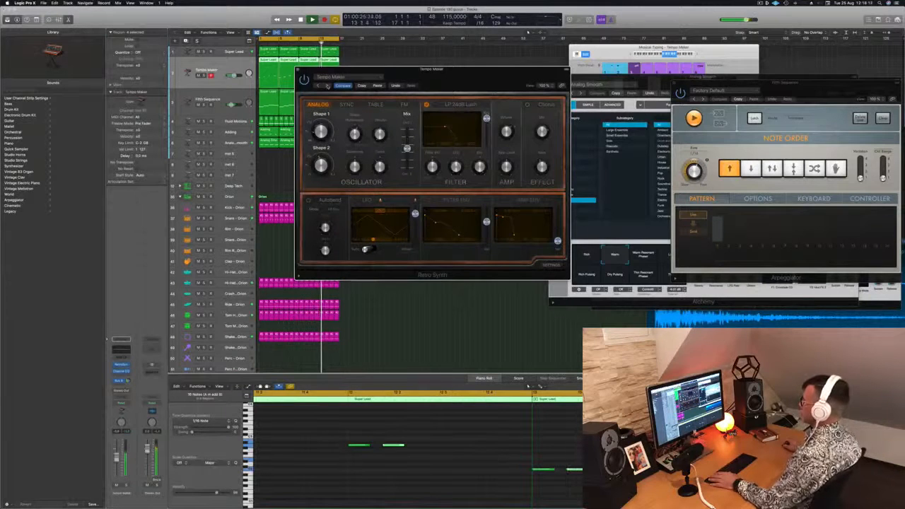
{"action": "left_click", "coordinate": [357, 78]}
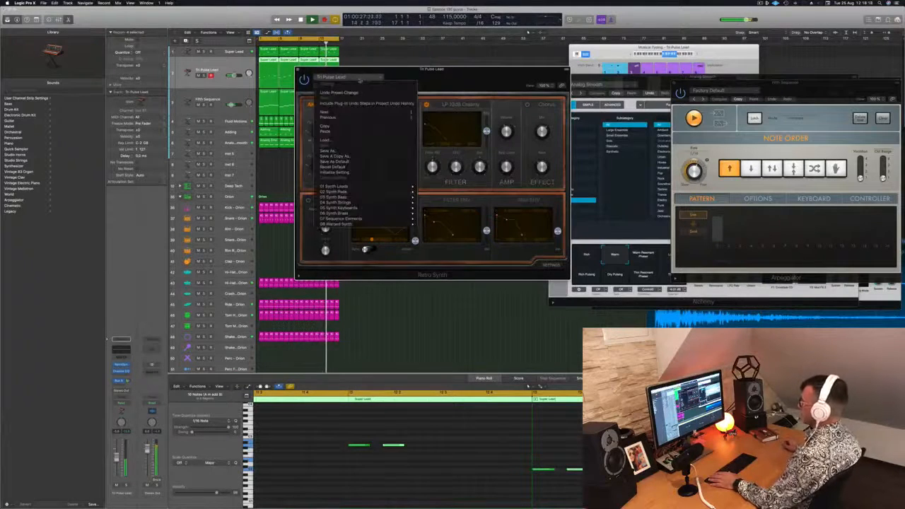
{"action": "mouse_move", "coordinate": [396, 197]}
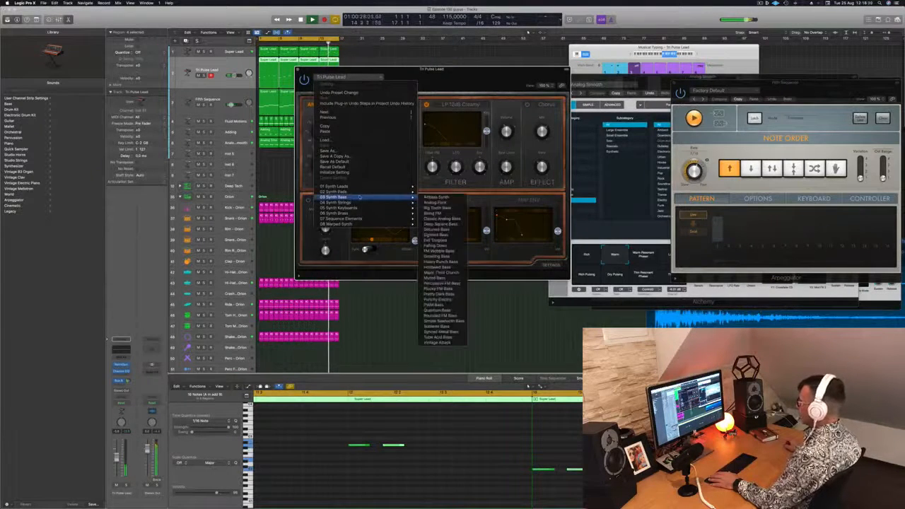
{"action": "left_click", "coordinate": [439, 198]}
{"action": "left_click_drag", "start_coordinate": [458, 70], "coordinate": [468, 68]}
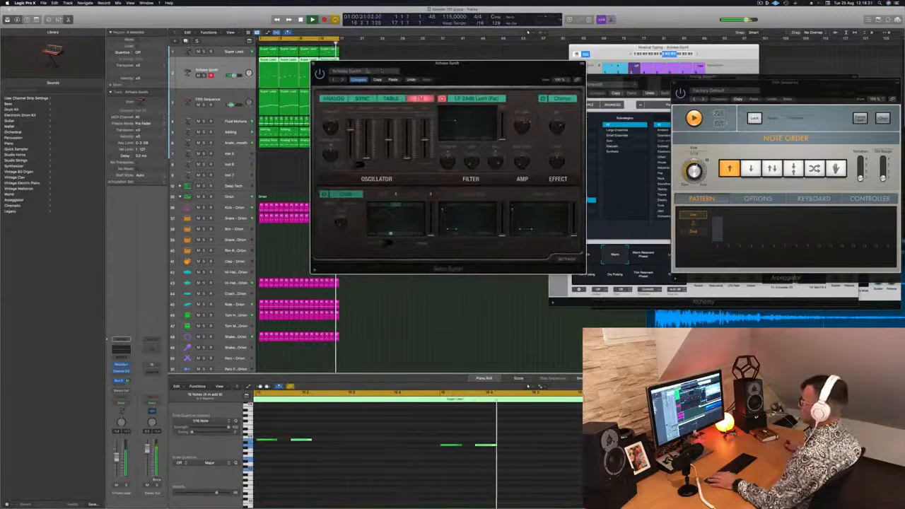
{"action": "left_click", "coordinate": [343, 80]}
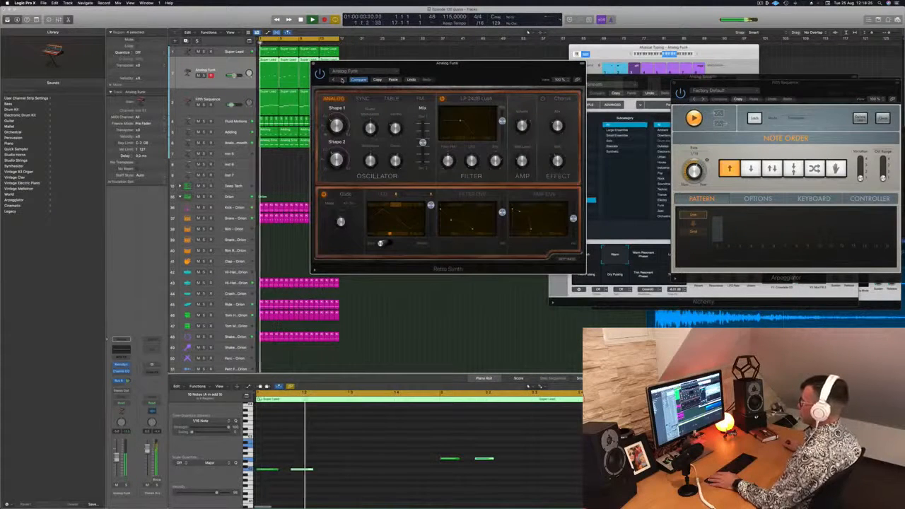
{"action": "left_click_drag", "start_coordinate": [407, 85], "coordinate": [450, 77]}
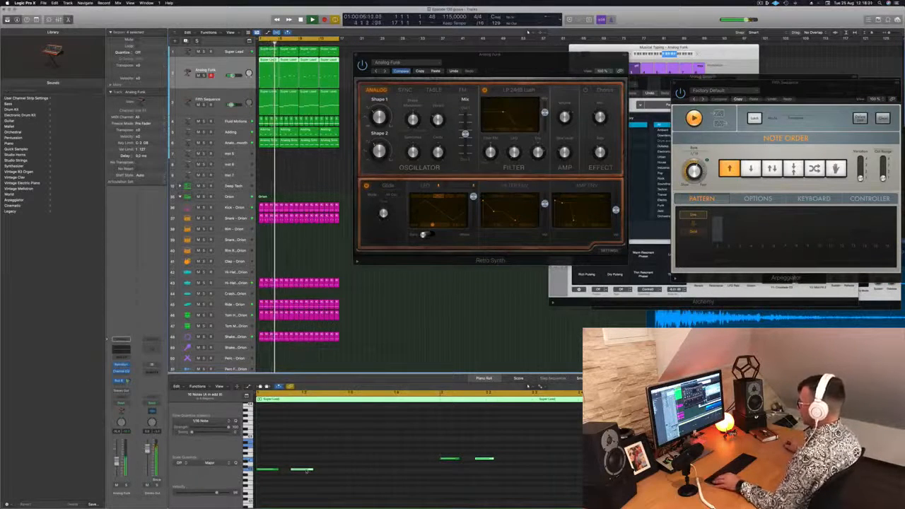
Step: Copy the second note of each pair as a third hit three sixteenths after beat 3, close the synth and deselect the regions
{"action": "left_click_drag", "start_coordinate": [301, 469], "coordinate": [364, 470]}
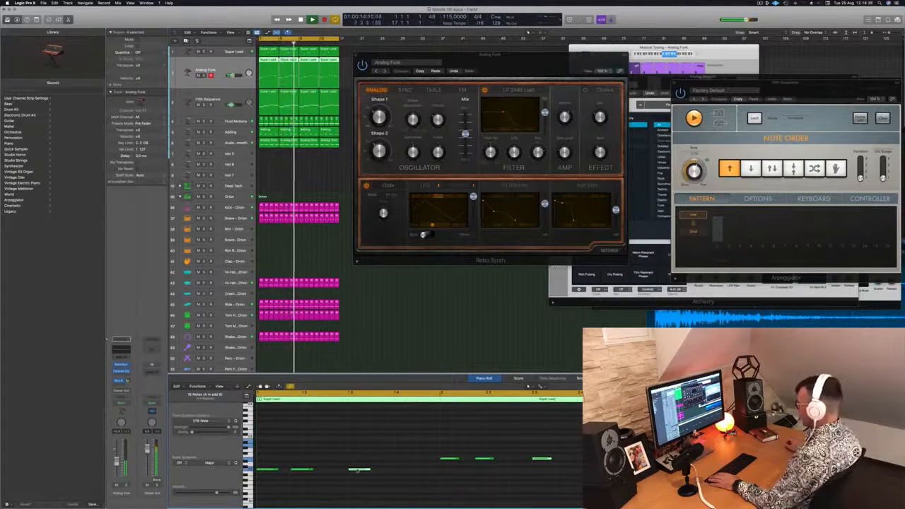
{"action": "left_click_drag", "start_coordinate": [358, 470], "coordinate": [389, 472]}
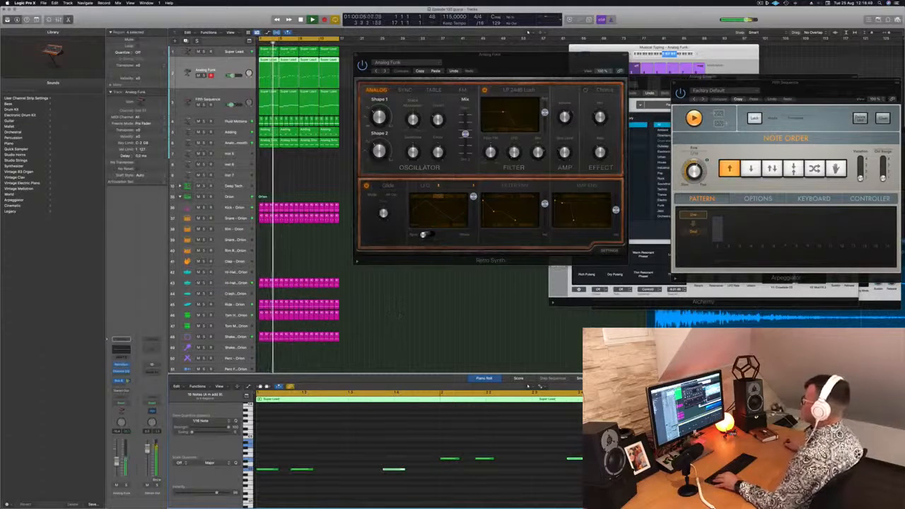
{"action": "left_click_drag", "start_coordinate": [372, 56], "coordinate": [350, 61]}
{"action": "left_click", "coordinate": [338, 59]}
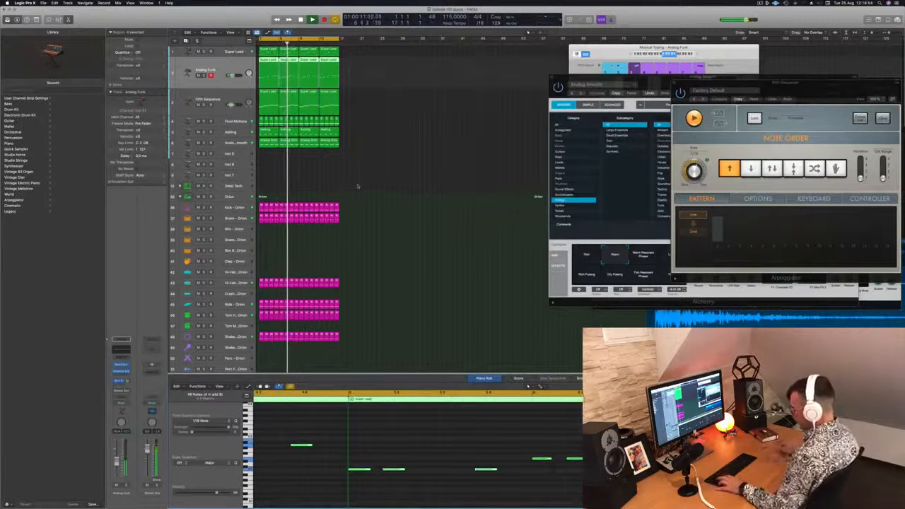
{"action": "left_click", "coordinate": [357, 186]}
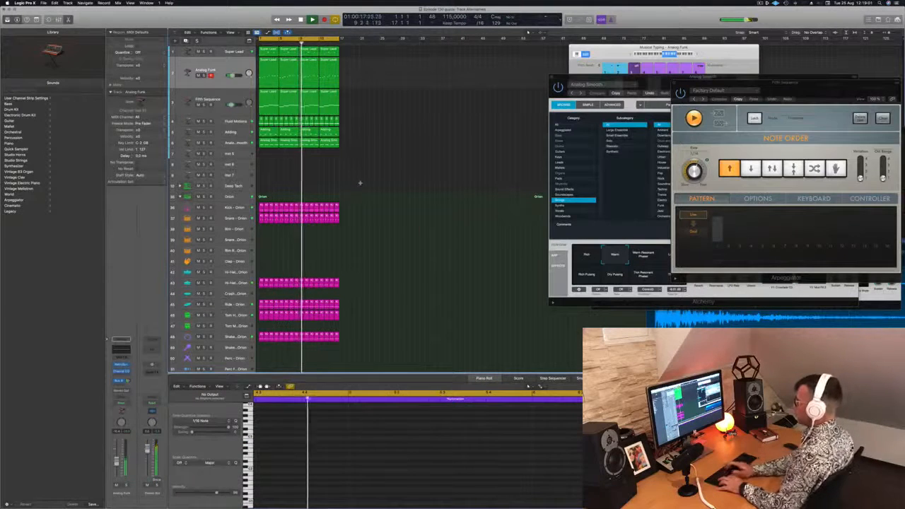
Step: Repeat all regions three times to fill 64 bars, extend the cycle range to bar 65 and deselect the regions
{"action": "key", "text": "super+a"}
{"action": "key", "text": "super+r"}
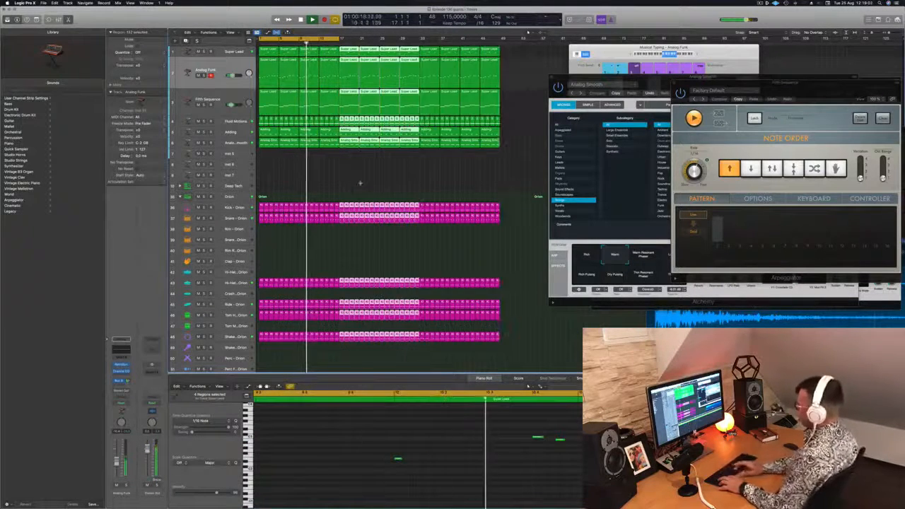
{"action": "key", "text": "super+r"}
{"action": "key", "text": "super+r"}
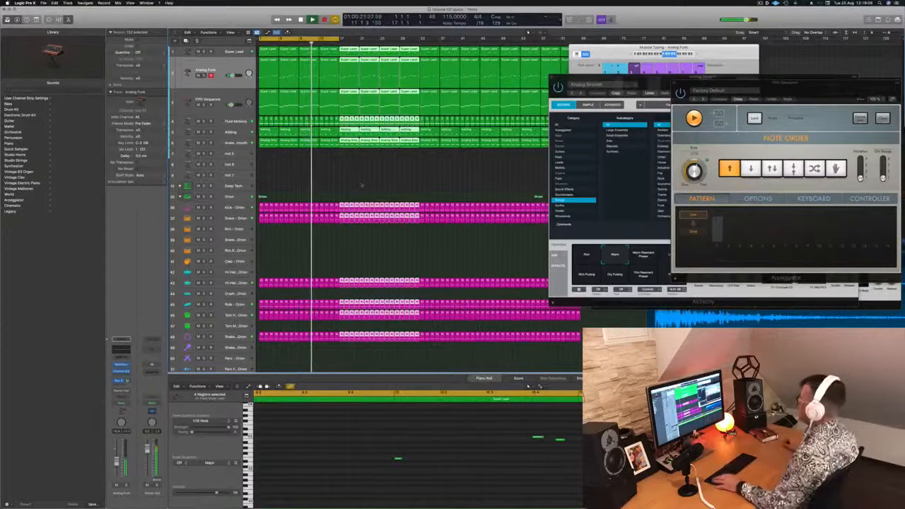
{"action": "left_click_drag", "start_coordinate": [665, 48], "coordinate": [848, 50]}
{"action": "left_click_drag", "start_coordinate": [652, 76], "coordinate": [774, 194]}
{"action": "left_click_drag", "start_coordinate": [338, 37], "coordinate": [581, 41]}
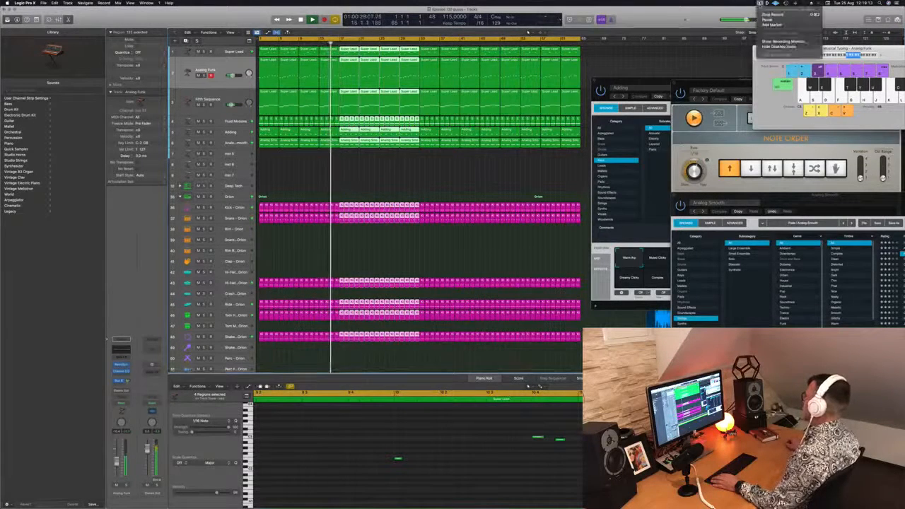
{"action": "left_click", "coordinate": [366, 188]}
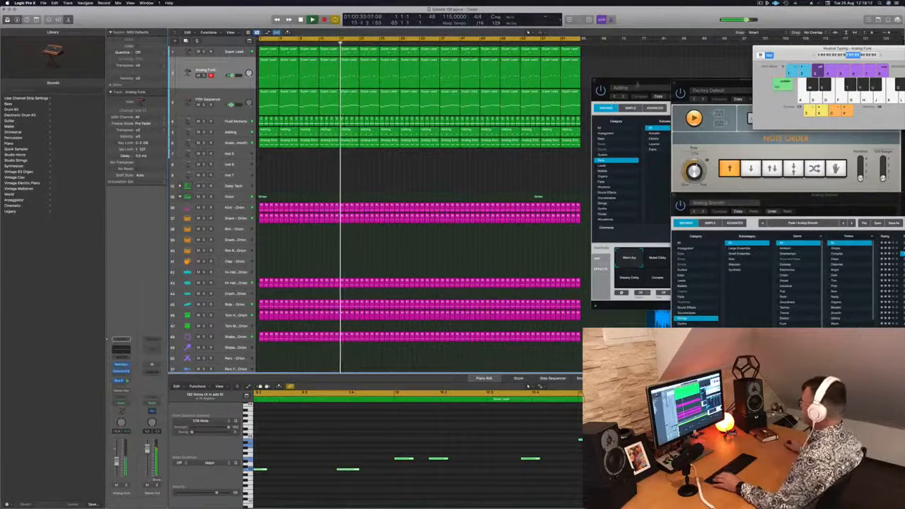
Step: Close the Adding, Arpeggiator and Analog Smooth plug-in windows that cover the arrangement
{"action": "left_click", "coordinate": [623, 184]}
{"action": "left_click", "coordinate": [587, 76]}
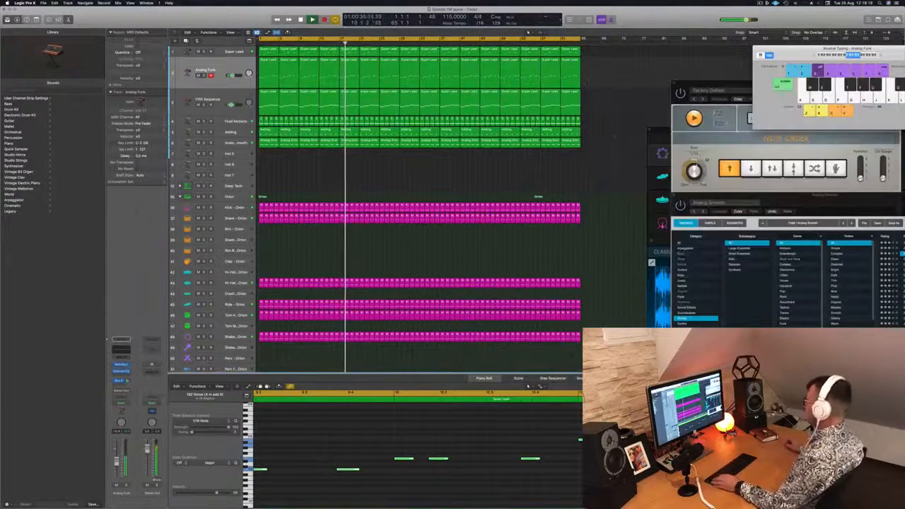
{"action": "left_click_drag", "start_coordinate": [743, 84], "coordinate": [566, 56]}
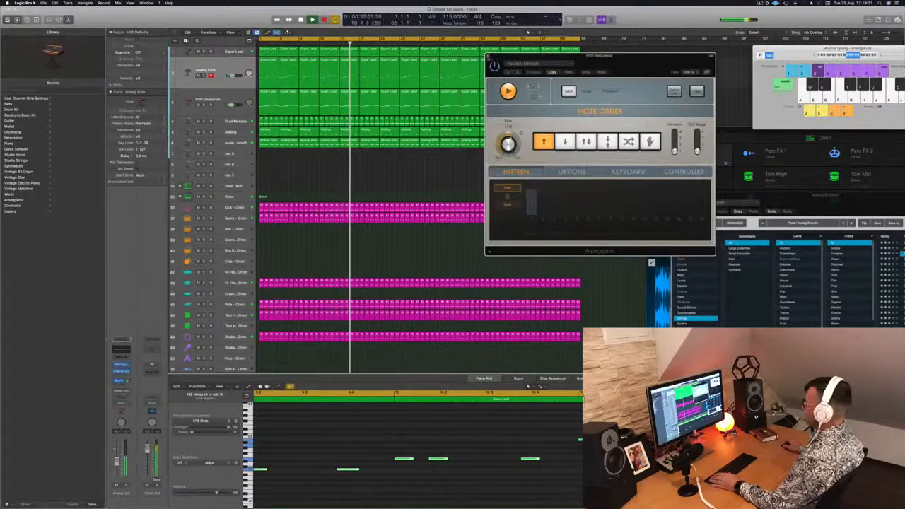
{"action": "left_click", "coordinate": [495, 58]}
{"action": "left_click_drag", "start_coordinate": [689, 190], "coordinate": [581, 136]}
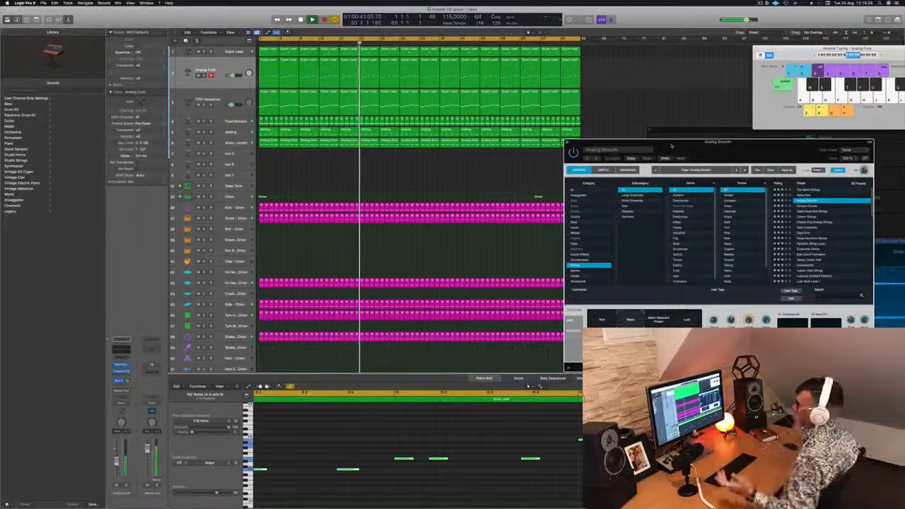
{"action": "left_click_drag", "start_coordinate": [718, 142], "coordinate": [681, 119]}
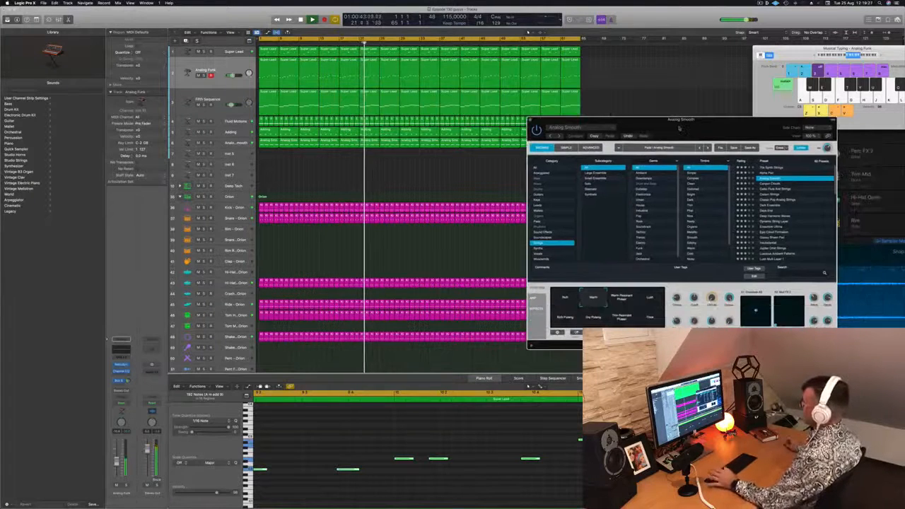
{"action": "left_click", "coordinate": [531, 120]}
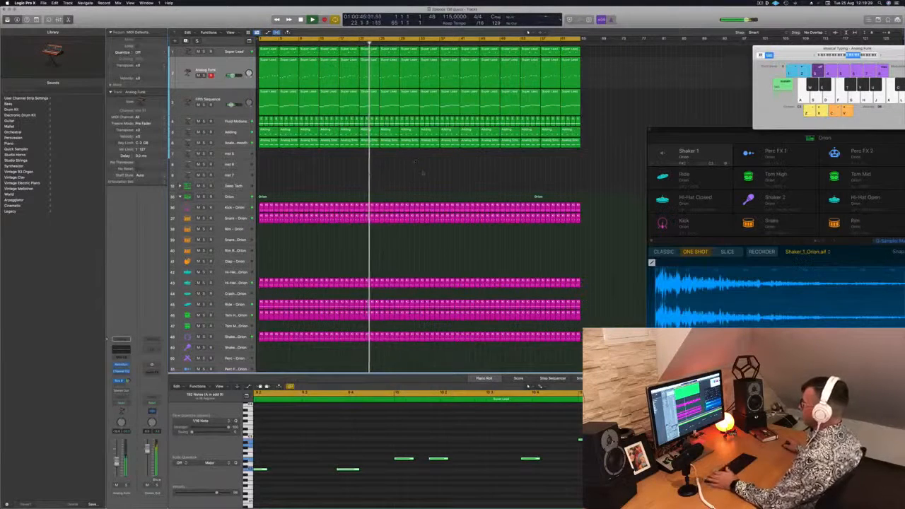
Step: Return to the start of the song and delete the first four regions on the Super Lead track
{"action": "left_click", "coordinate": [235, 218]}
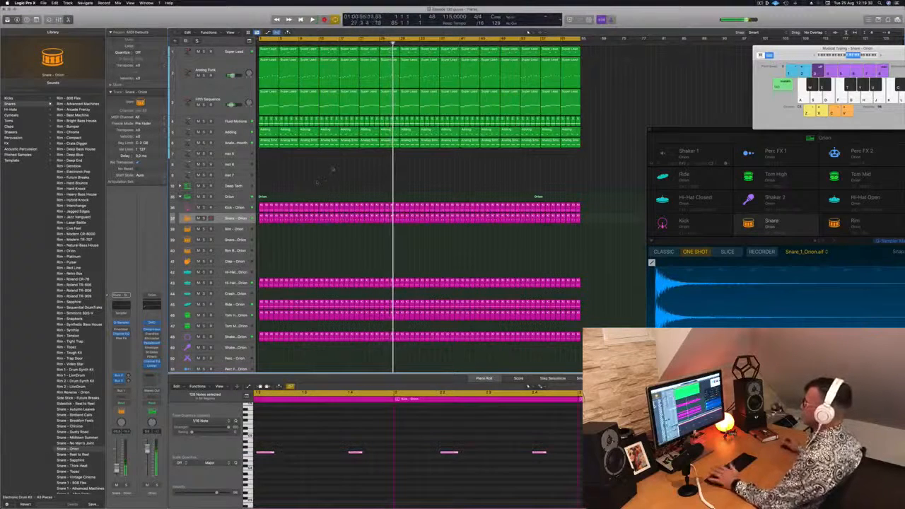
{"action": "key", "text": "Return"}
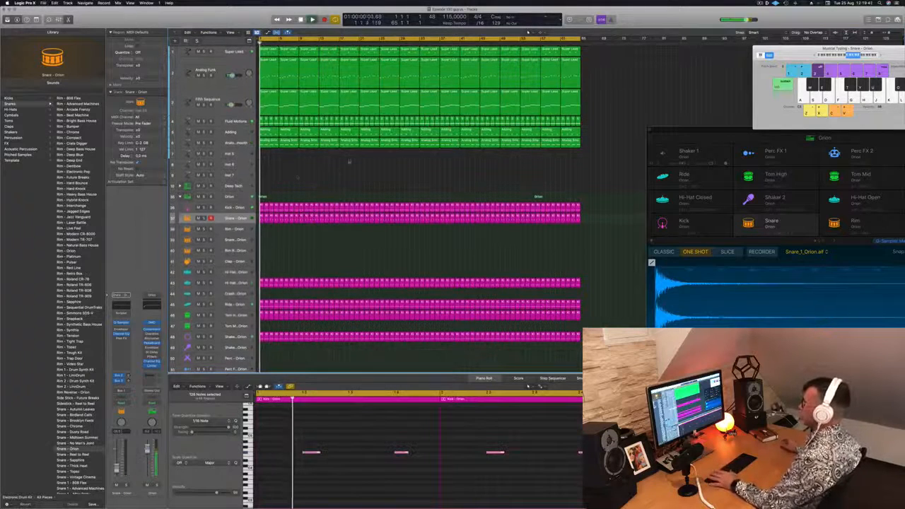
{"action": "left_click", "coordinate": [269, 52]}
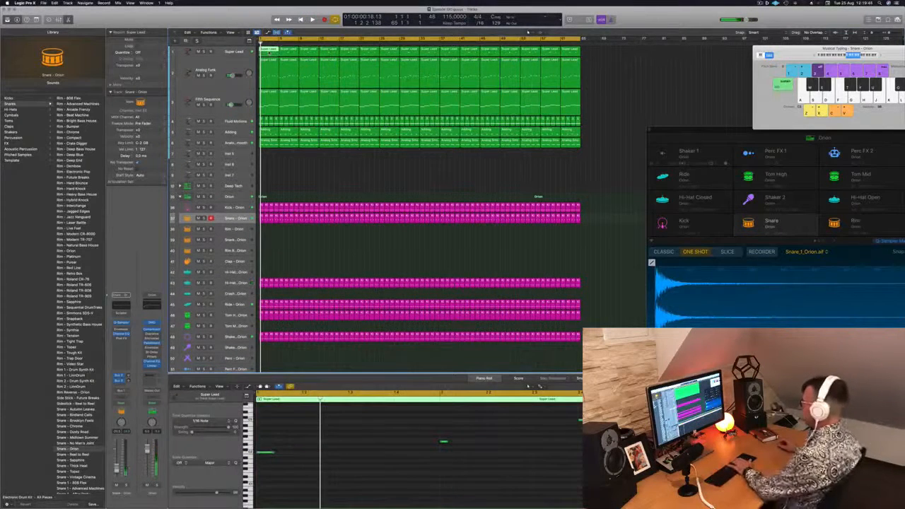
{"action": "key", "text": "Delete"}
{"action": "left_click", "coordinate": [289, 53]}
{"action": "key", "text": "Delete"}
{"action": "left_click", "coordinate": [310, 53]}
{"action": "key", "text": "Delete"}
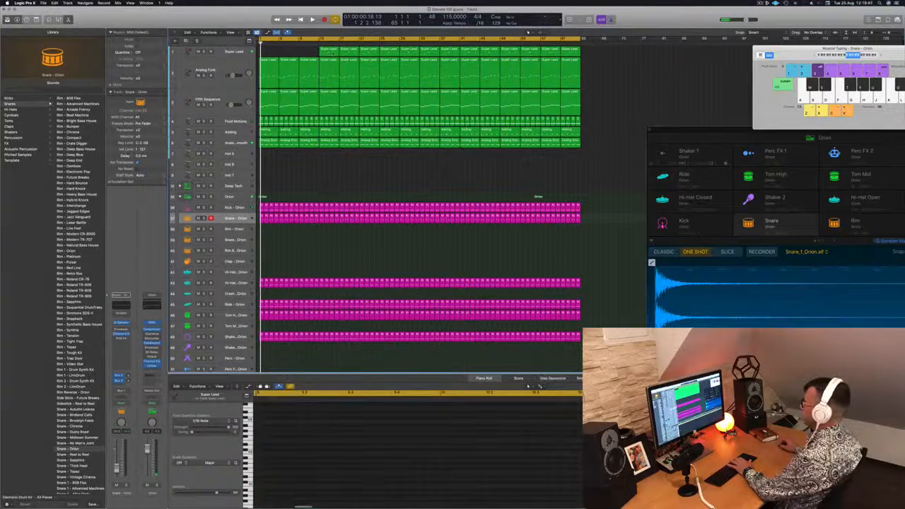
{"action": "left_click", "coordinate": [330, 52]}
{"action": "key", "text": "Delete"}
{"action": "key", "text": "space"}
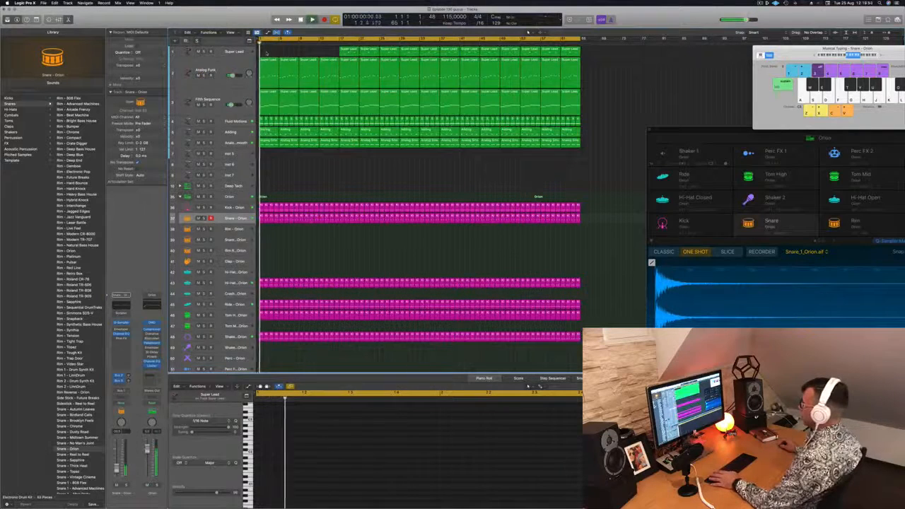
Step: Delete the first four regions on the Analog Funk track and stop playback
{"action": "left_click_drag", "start_coordinate": [267, 53], "coordinate": [328, 63]}
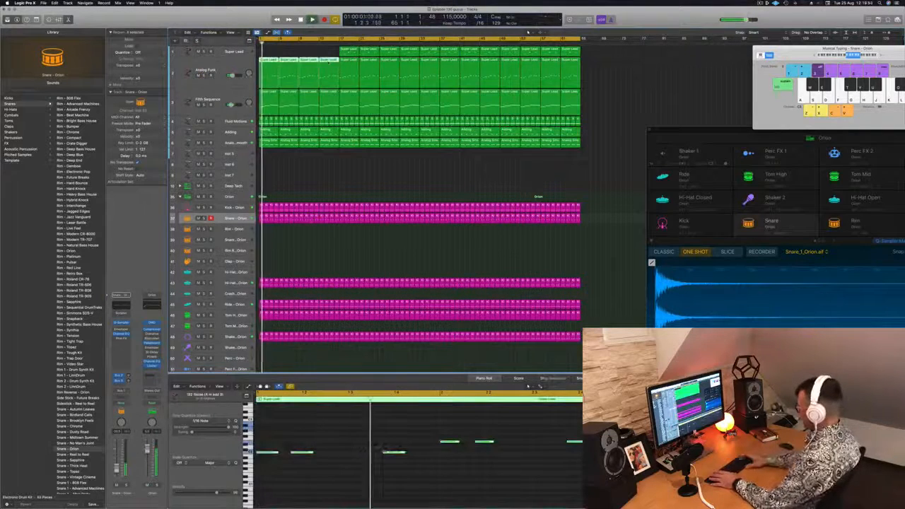
{"action": "key", "text": "Delete"}
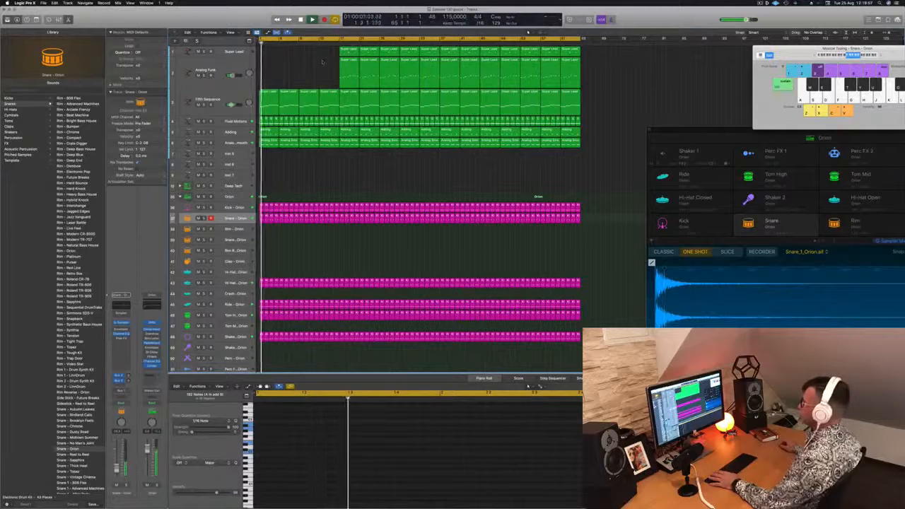
{"action": "left_click", "coordinate": [232, 96]}
{"action": "key", "text": "space"}
Step: Audition the Fluid Motions track in solo and delete its regions in the first 16 bars
{"action": "left_click", "coordinate": [230, 121]}
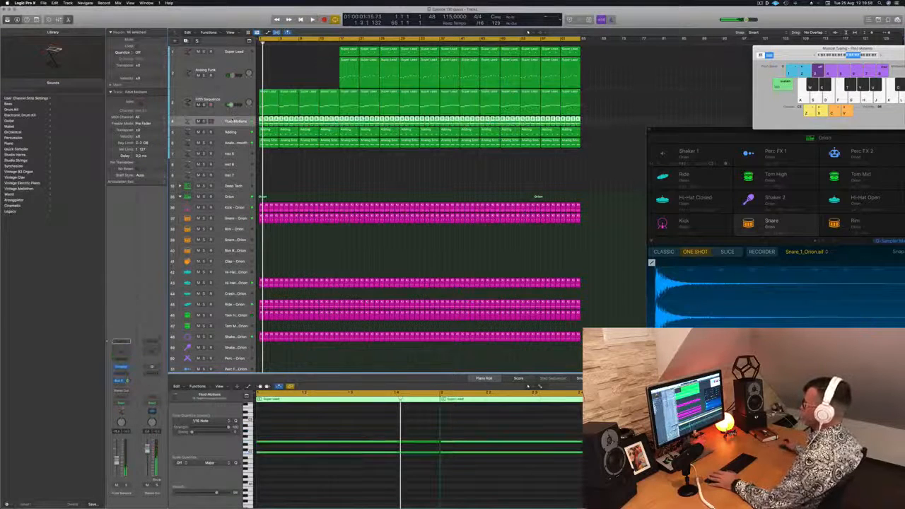
{"action": "key", "text": "s"}
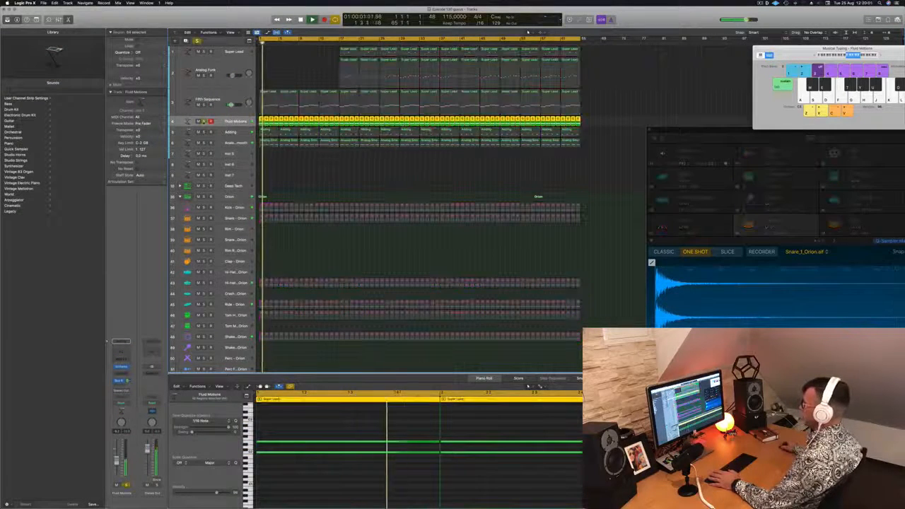
{"action": "key", "text": "s"}
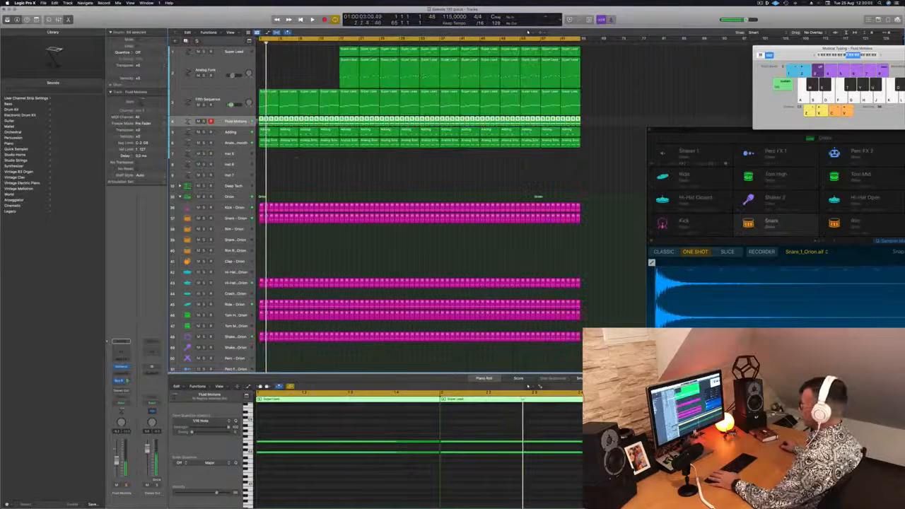
{"action": "key", "text": "m"}
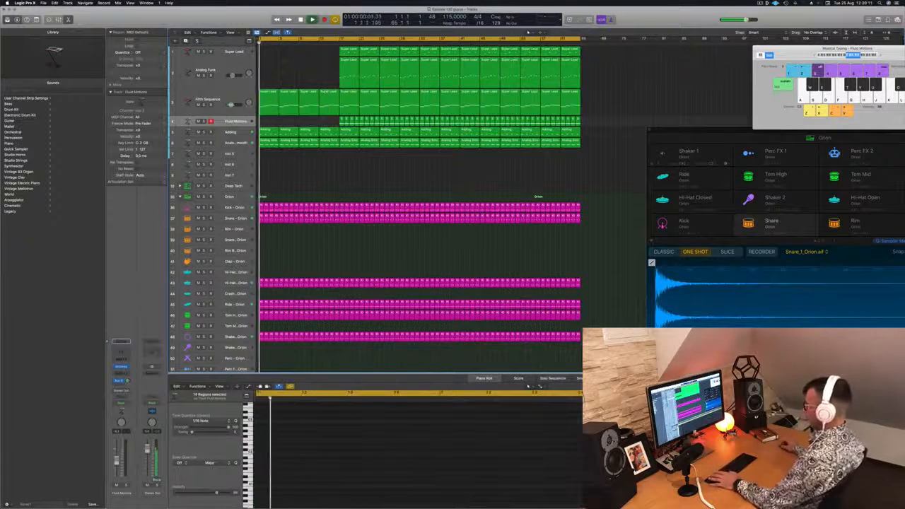
Step: Audition the Analog Smooth and Adding tracks in solo, and delete the first four Adding regions
{"action": "left_click", "coordinate": [204, 143]}
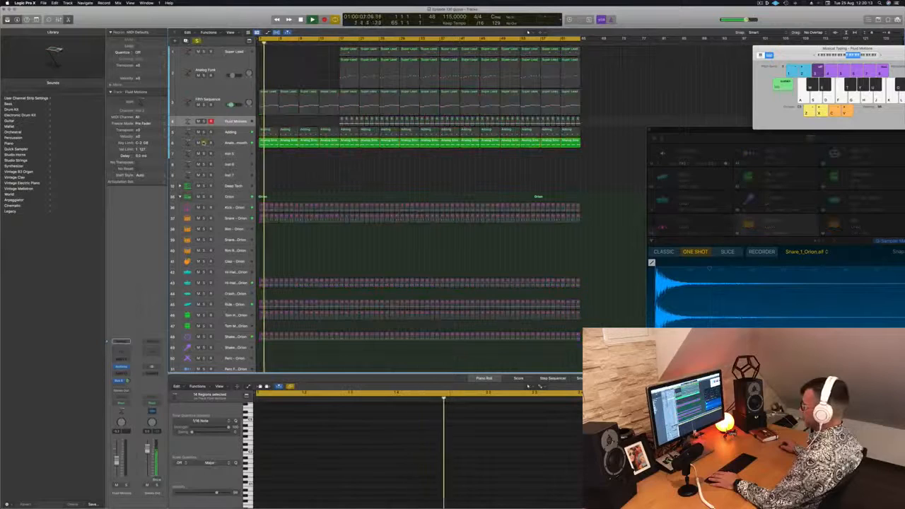
{"action": "left_click", "coordinate": [203, 143]}
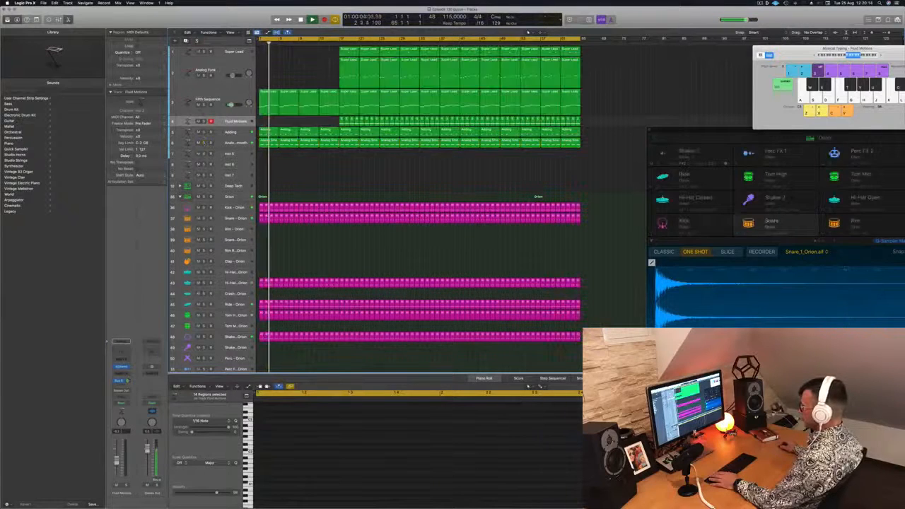
{"action": "left_click", "coordinate": [203, 132]}
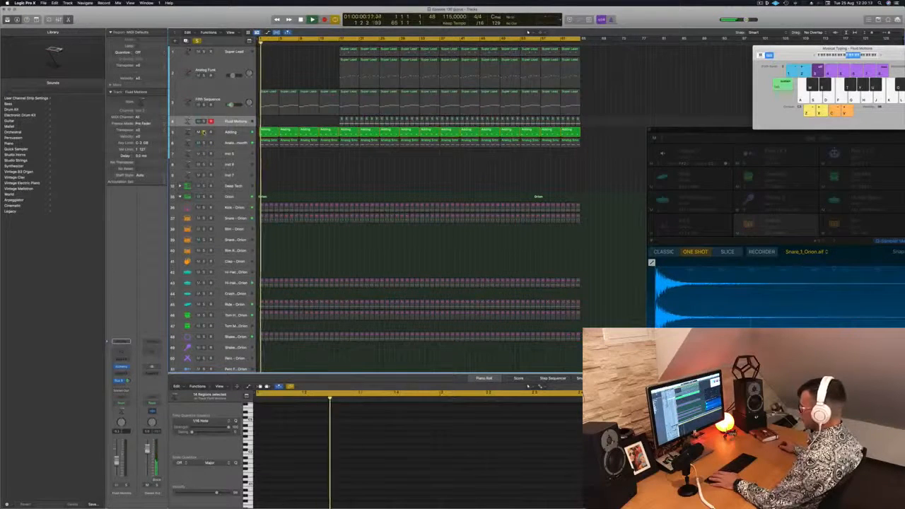
{"action": "left_click", "coordinate": [203, 132]}
{"action": "left_click", "coordinate": [337, 131]}
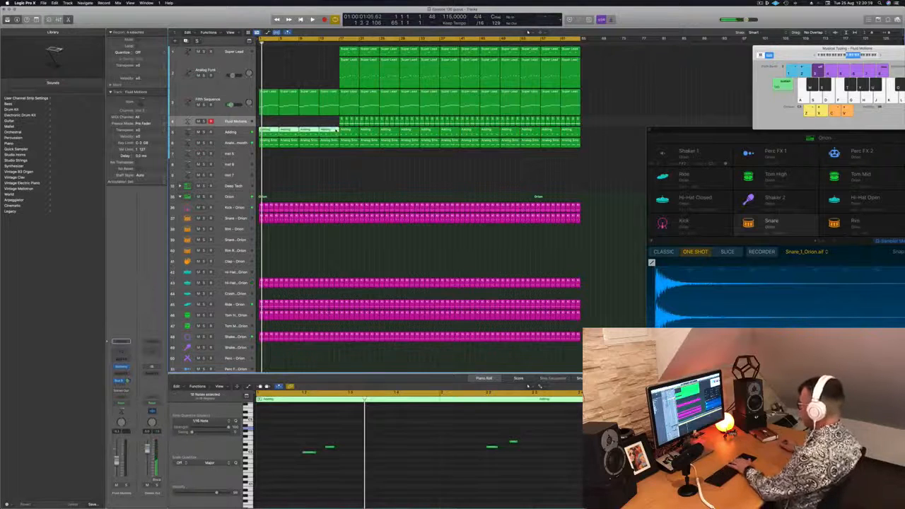
{"action": "key", "text": "Delete"}
{"action": "key", "text": "space"}
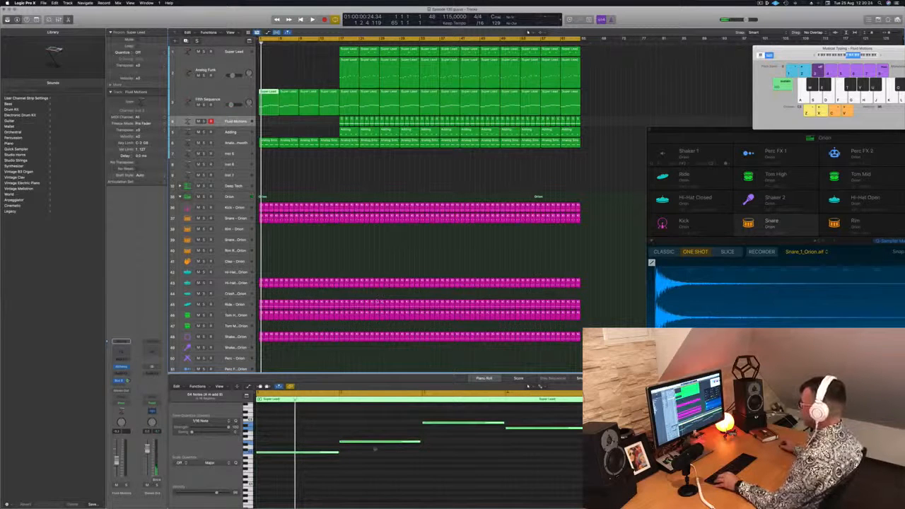
Step: Replace the last three notes of the first Fifth Sequence region with copies of its first note, and delete the track's second region
{"action": "left_click_drag", "start_coordinate": [380, 409], "coordinate": [519, 486]}
{"action": "key", "text": "Delete"}
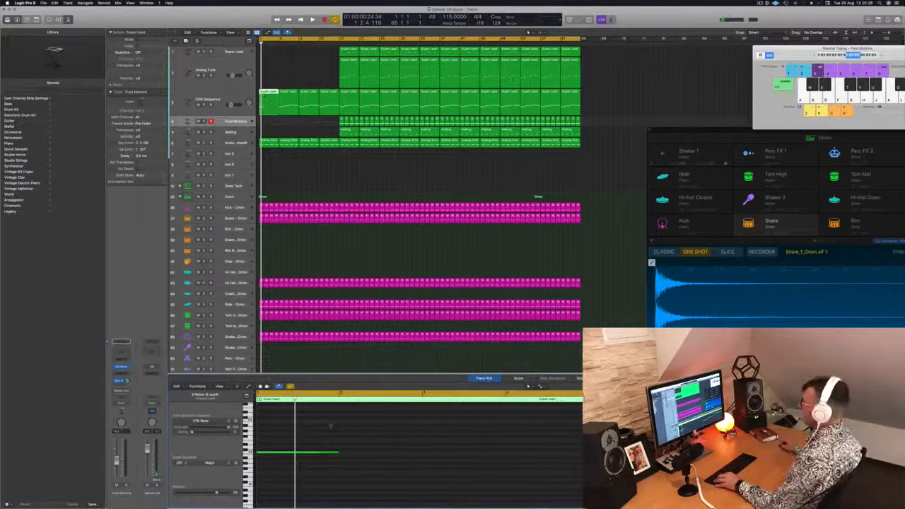
{"action": "left_click_drag", "start_coordinate": [357, 443], "coordinate": [319, 455]}
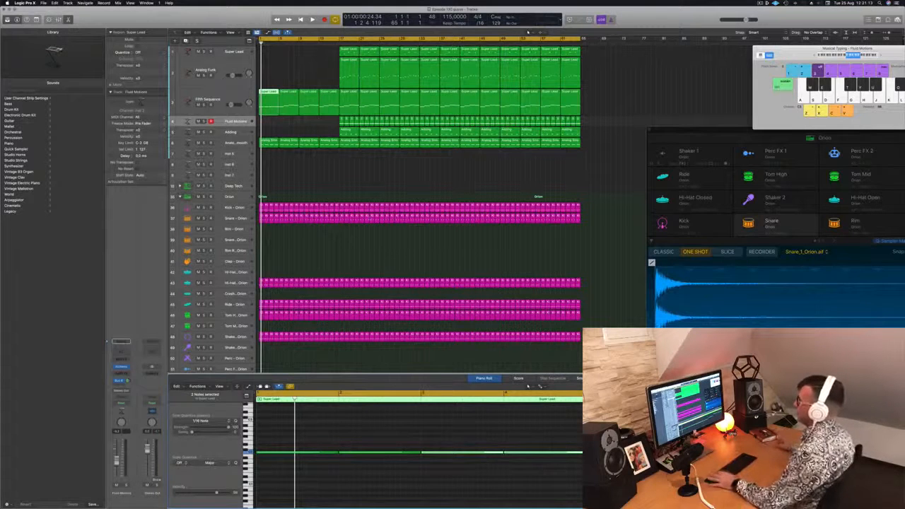
{"action": "left_click", "coordinate": [346, 164]}
{"action": "key", "text": "space"}
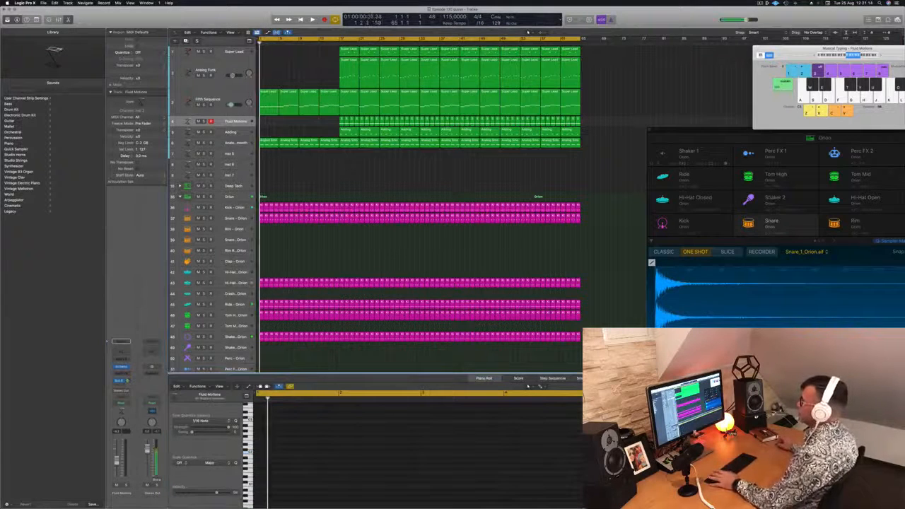
{"action": "left_click", "coordinate": [269, 99]}
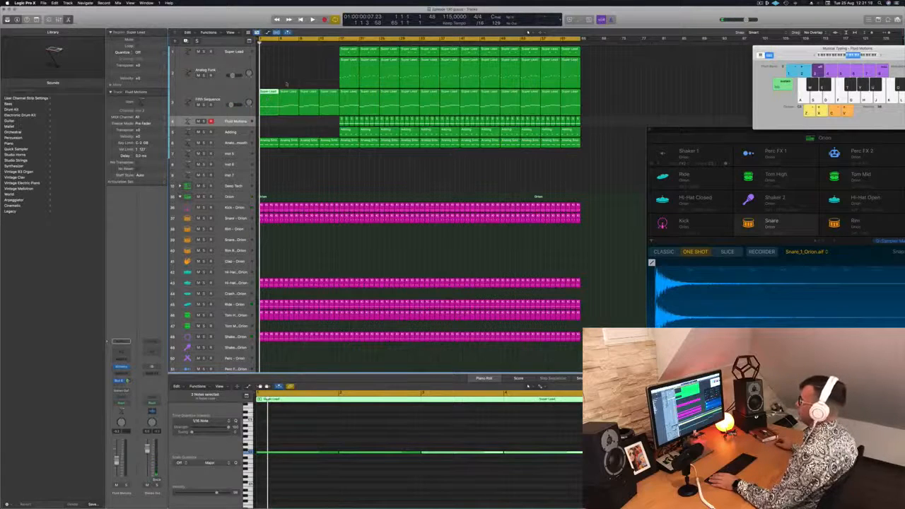
{"action": "left_click", "coordinate": [290, 93]}
{"action": "key", "text": "Delete"}
Step: Replace the last three notes of the first Analog Smooth region with copies of its first note
{"action": "left_click", "coordinate": [264, 142]}
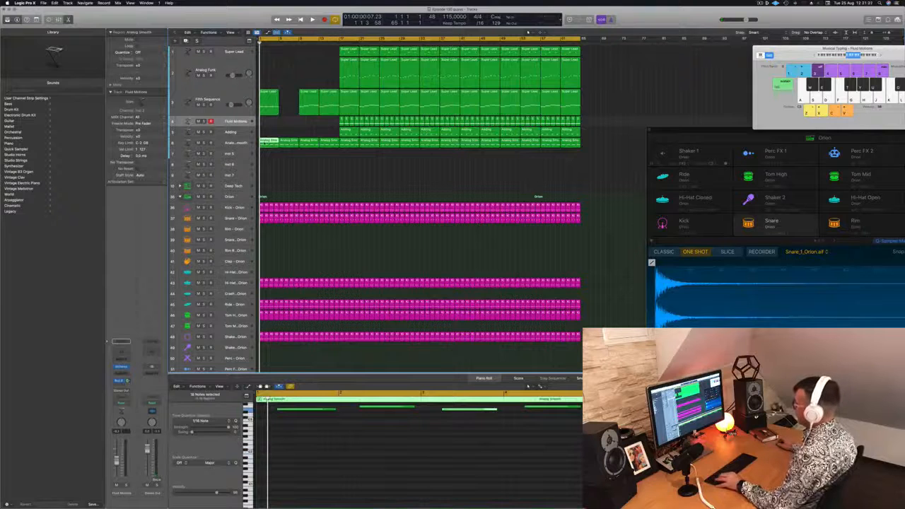
{"action": "key", "text": "z"}
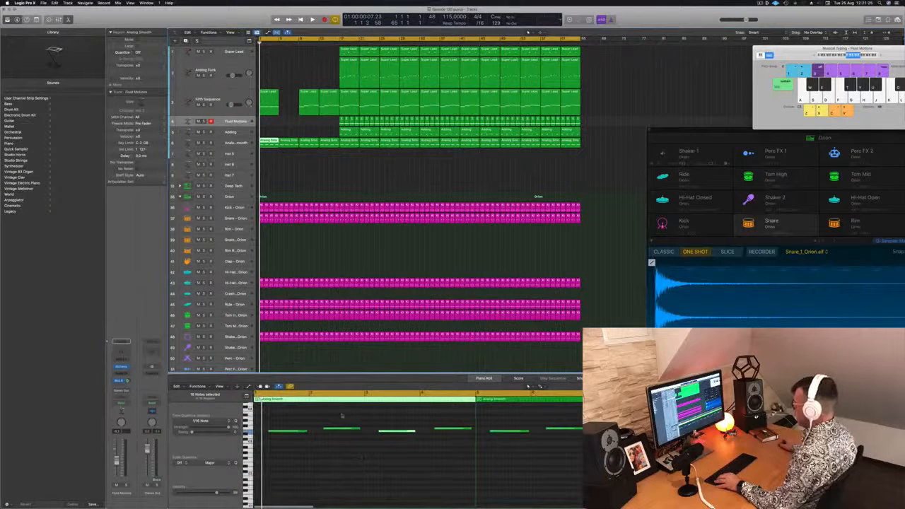
{"action": "left_click_drag", "start_coordinate": [341, 416], "coordinate": [467, 436]}
{"action": "key", "text": "Delete"}
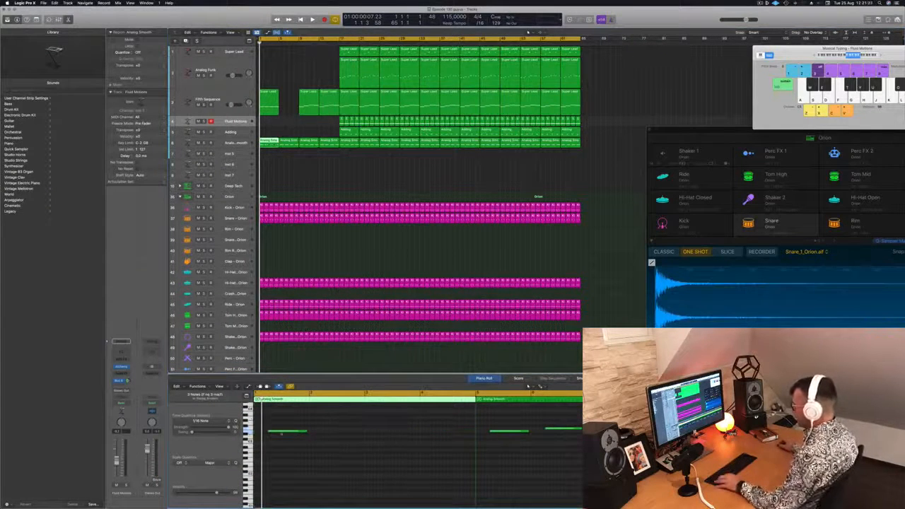
{"action": "left_click_drag", "start_coordinate": [279, 433], "coordinate": [396, 434]}
{"action": "left_click", "coordinate": [290, 433]}
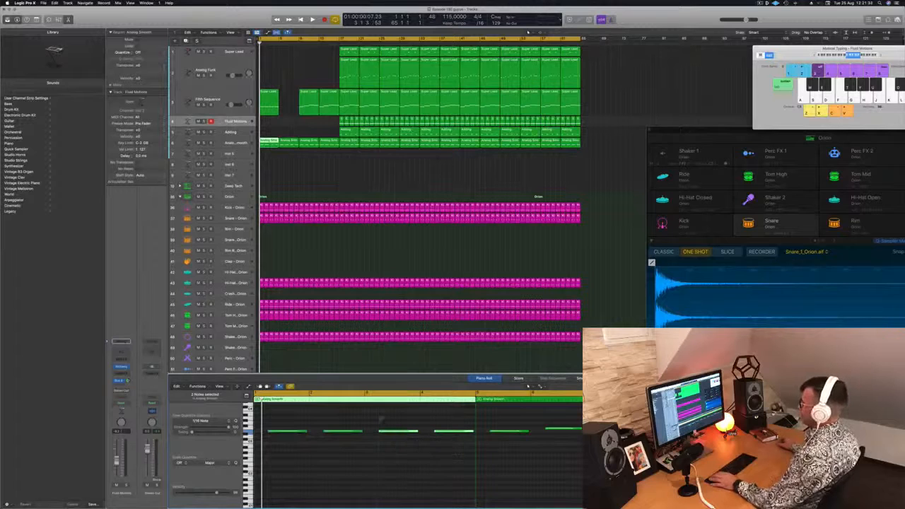
Step: Delete the second Analog Smooth region and copy the first Fifth Sequence and Analog Smooth regions to bar 5
{"action": "key", "text": "Tab"}
{"action": "key", "text": "Delete"}
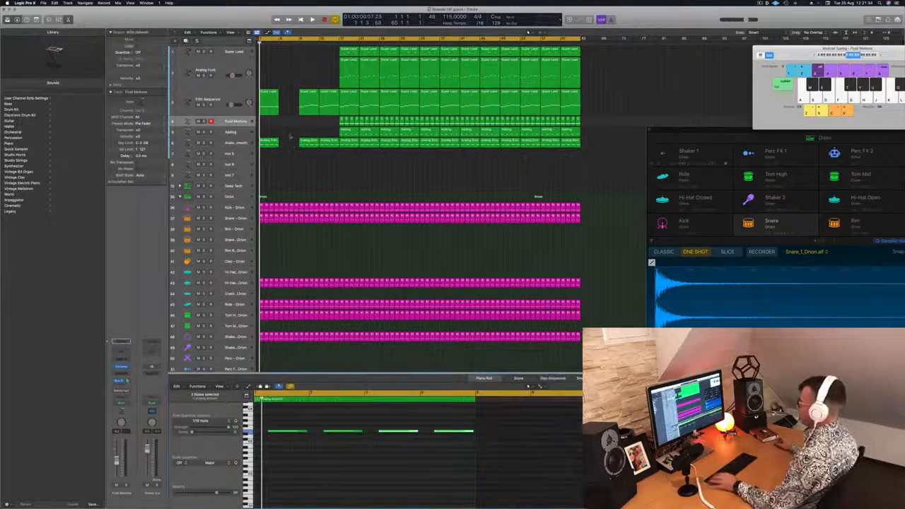
{"action": "left_click_drag", "start_coordinate": [281, 99], "coordinate": [289, 141]}
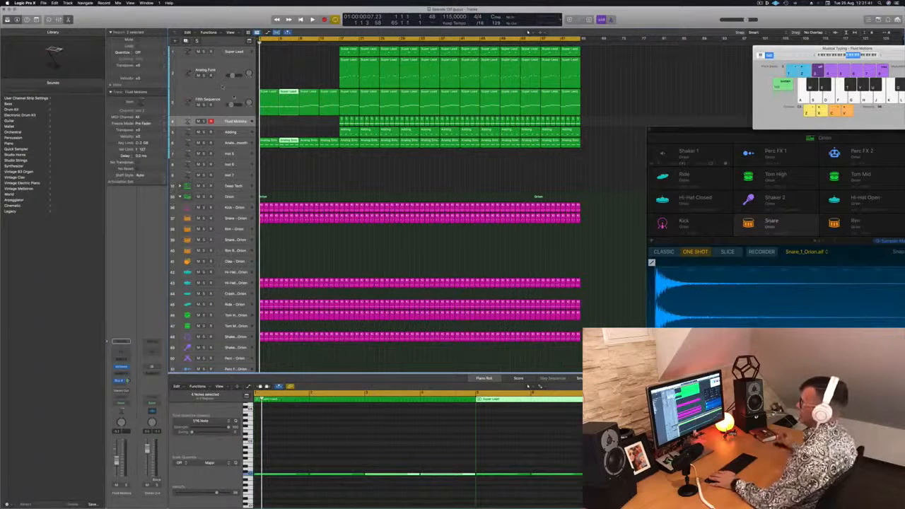
Step: Delete the first 16 bars of regions on the Shaker and Ride tracks of the Orion drum stack
{"action": "left_click", "coordinate": [222, 86]}
{"action": "key", "text": "space"}
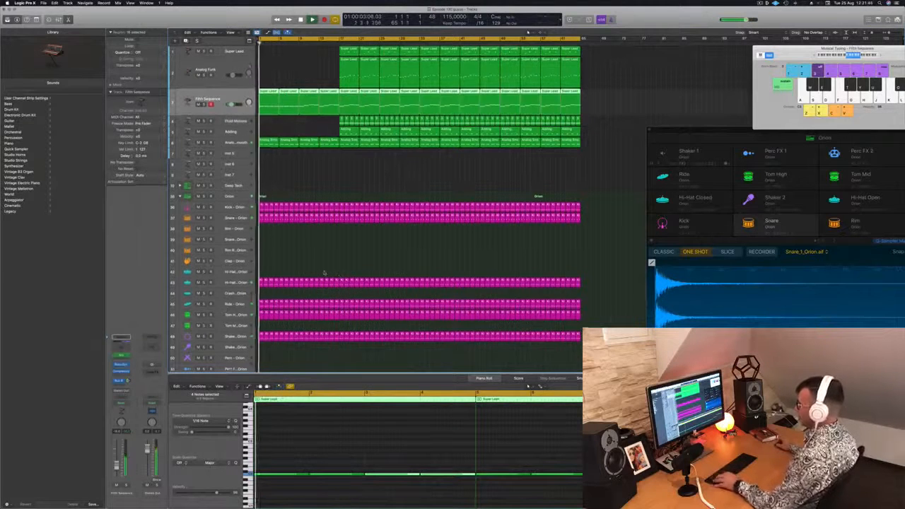
{"action": "scroll", "coordinate": [324, 274], "scroll_direction": "down", "scroll_amount": 3}
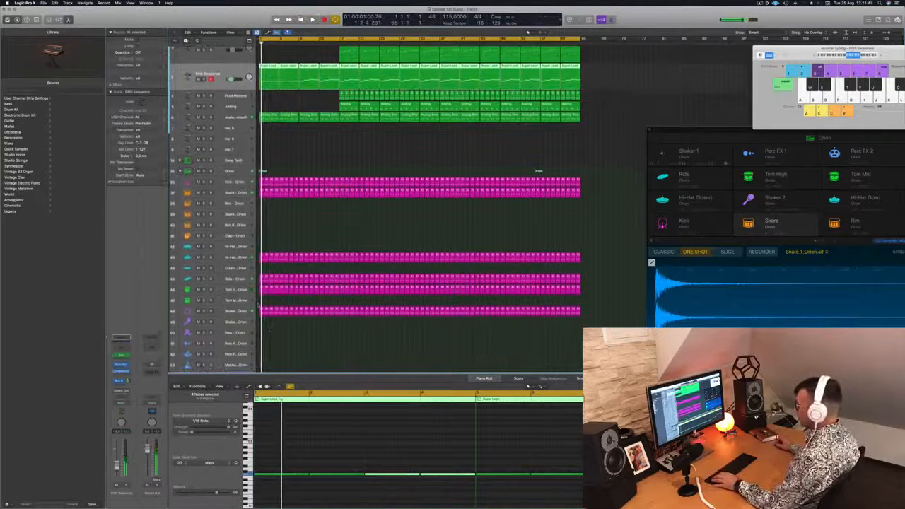
{"action": "left_click_drag", "start_coordinate": [259, 304], "coordinate": [286, 320]}
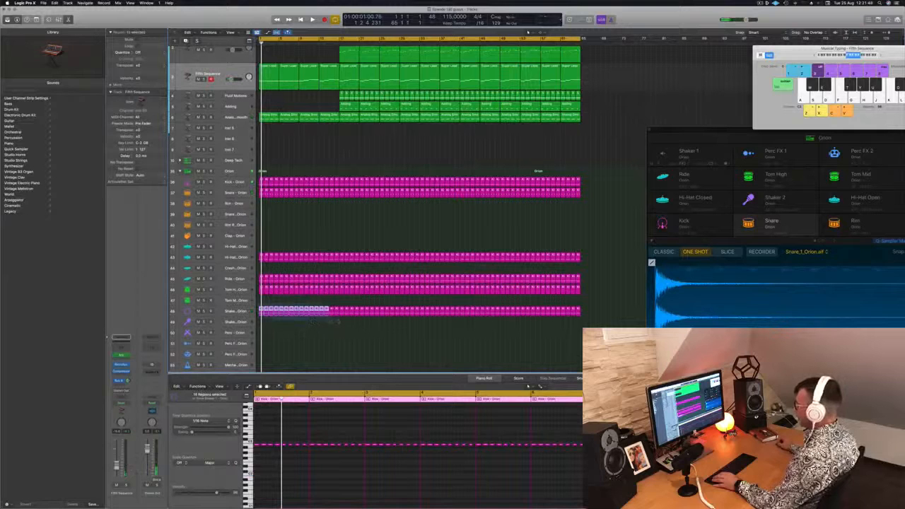
{"action": "key", "text": "Delete"}
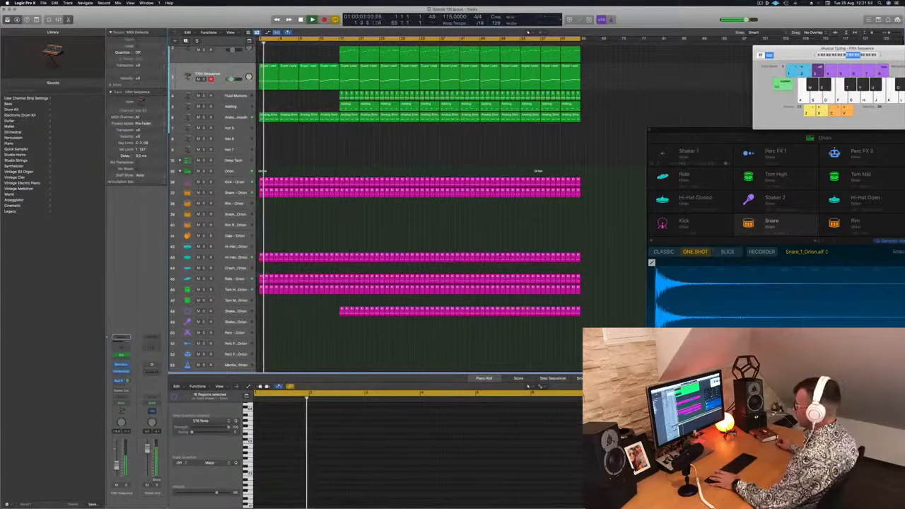
{"action": "scroll", "coordinate": [527, 33], "scroll_direction": "down", "scroll_amount": 1}
{"action": "key", "text": "shift+l"}
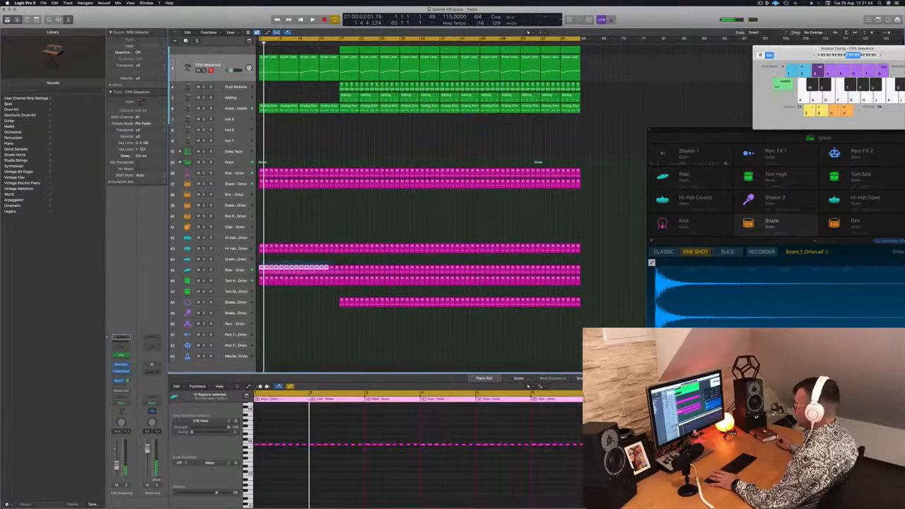
{"action": "key", "text": "Delete"}
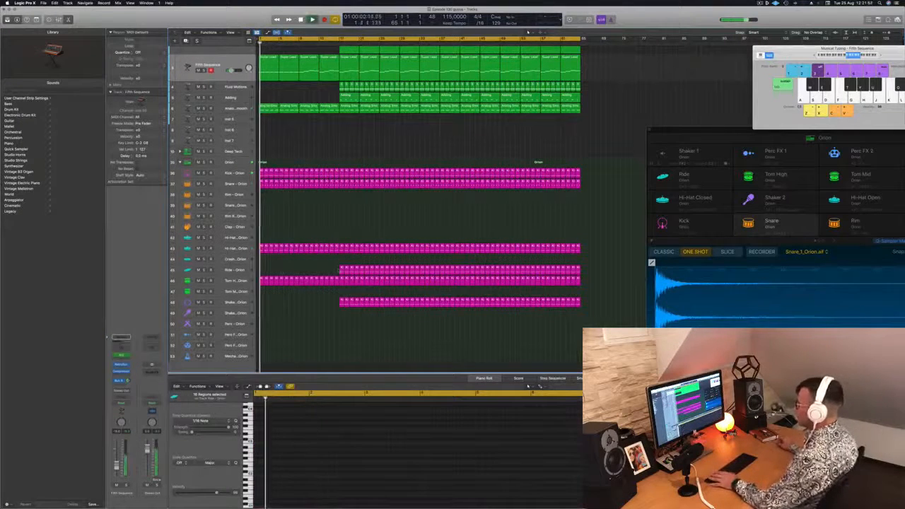
Step: Open the Retro Synth of the Fifth Sequence track and audition its sound while the arrangement plays
{"action": "scroll", "coordinate": [527, 32], "scroll_direction": "up", "scroll_amount": 1}
{"action": "key", "text": "shift+l"}
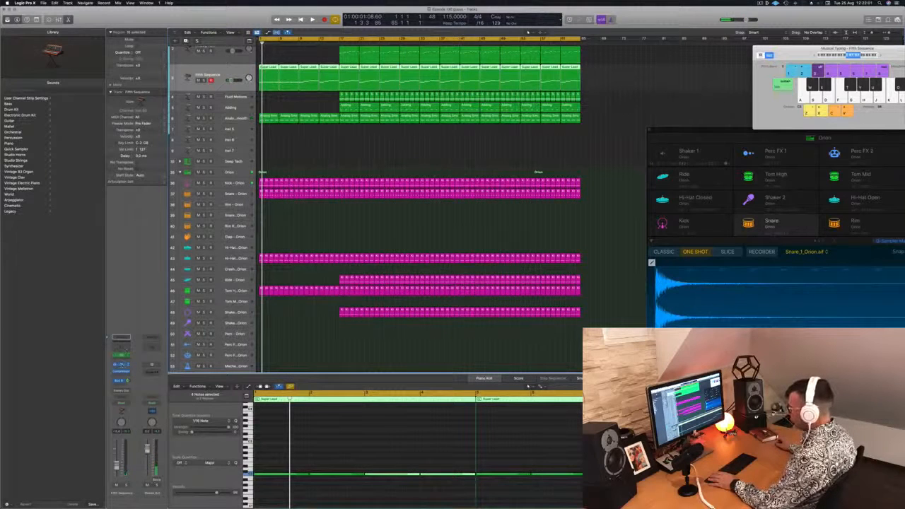
{"action": "key", "text": "v"}
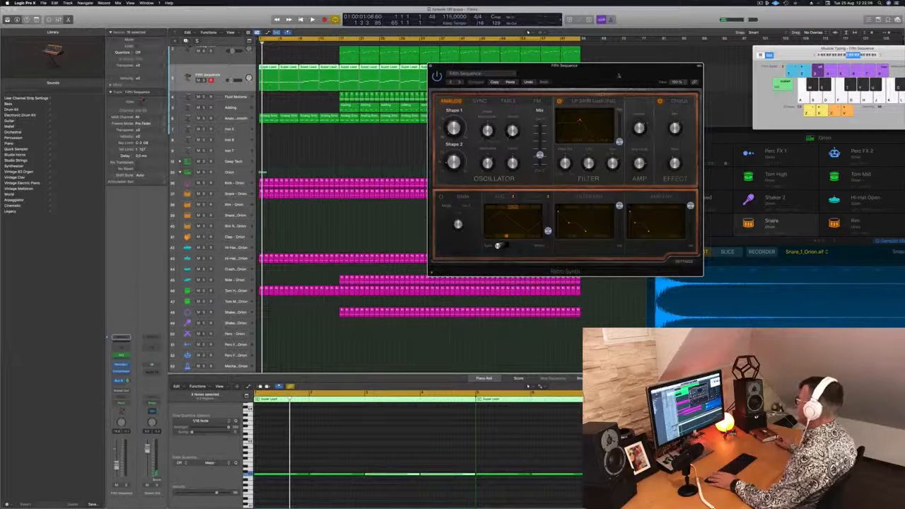
{"action": "left_click_drag", "start_coordinate": [619, 75], "coordinate": [635, 73]}
{"action": "key", "text": "space"}
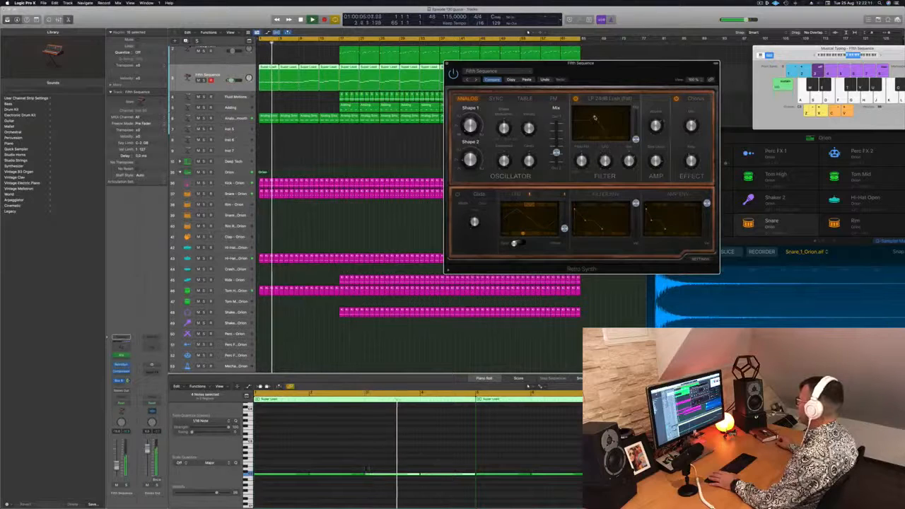
{"action": "left_click_drag", "start_coordinate": [629, 71], "coordinate": [639, 69]}
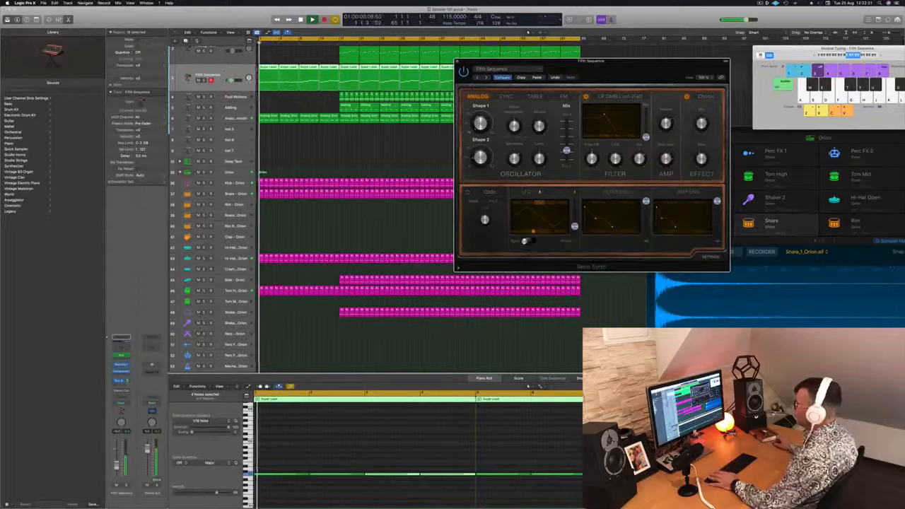
Step: Set the Fifth Sequence track's automation mode to Touch and record Retro Synth filter movements during playback
{"action": "left_click", "coordinate": [119, 381]}
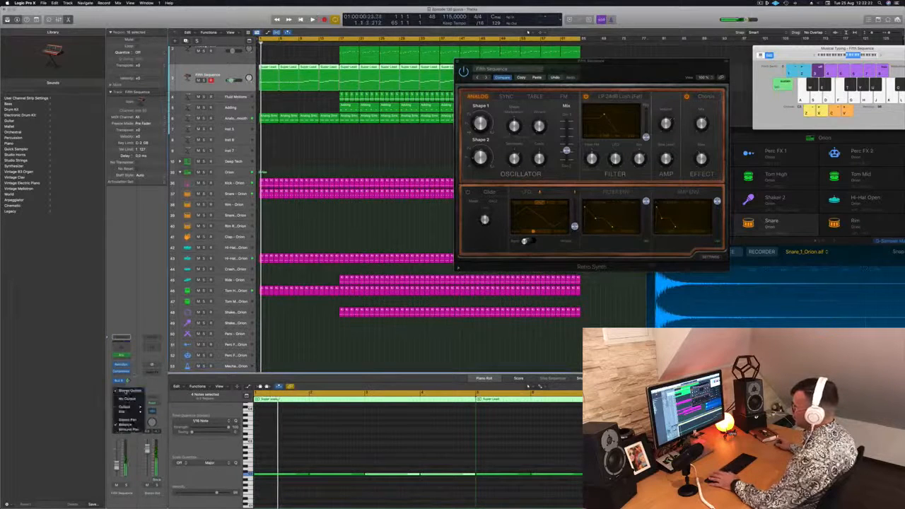
{"action": "left_click", "coordinate": [126, 391]}
{"action": "left_click", "coordinate": [122, 402]}
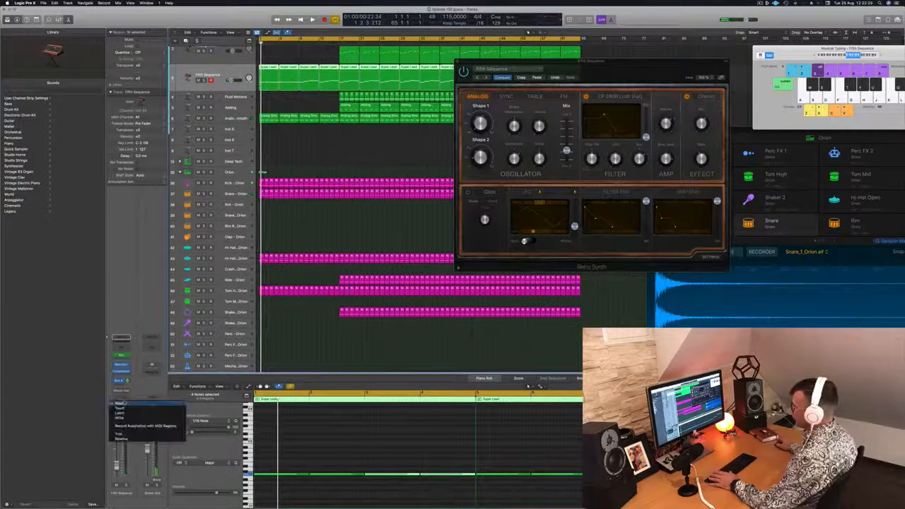
{"action": "left_click", "coordinate": [121, 413]}
{"action": "key", "text": "space"}
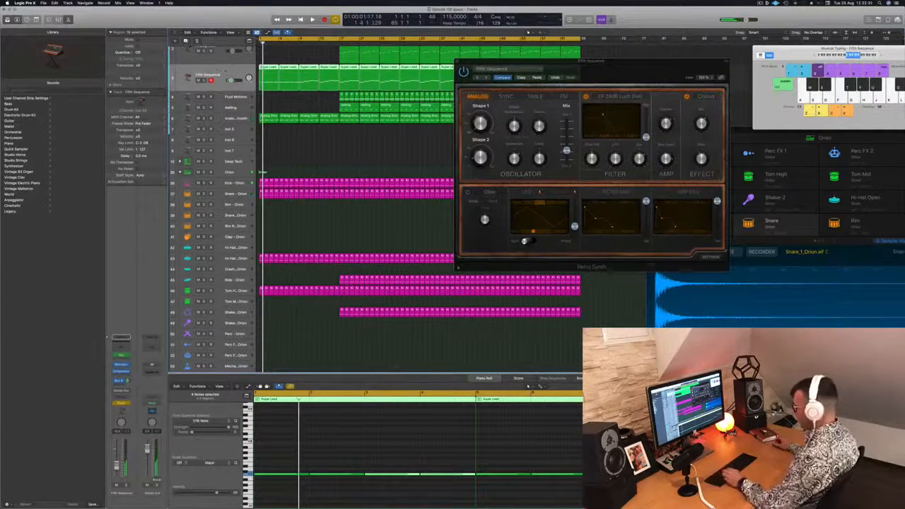
Step: Show the Fifth Sequence track's Retro Synth Cutoff and Resonance automation lanes and clear the extra recorded cutoff point at the start
{"action": "key", "text": "super+k"}
{"action": "key", "text": "super+Down"}
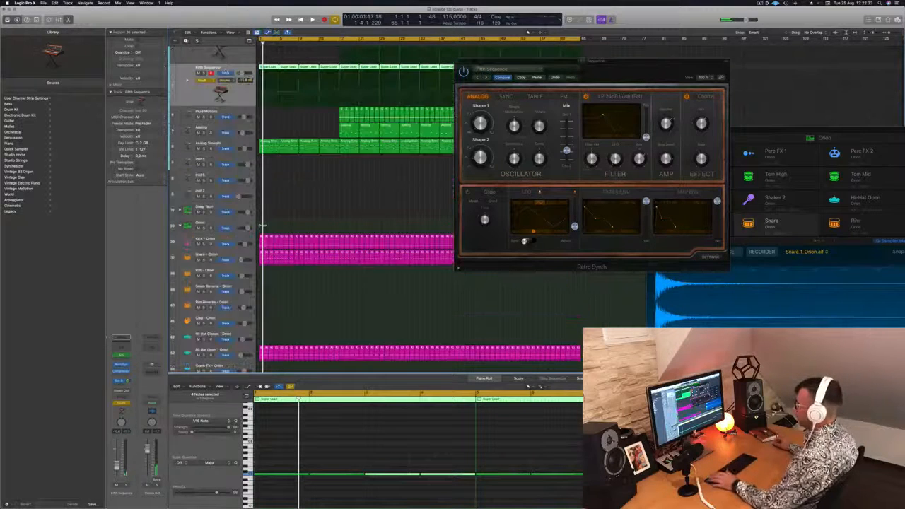
{"action": "left_click", "coordinate": [225, 80]}
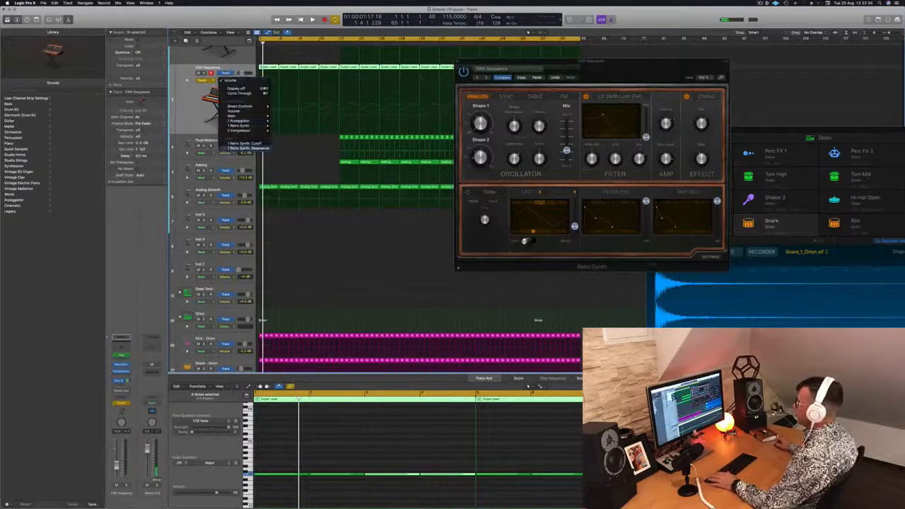
{"action": "left_click", "coordinate": [244, 143]}
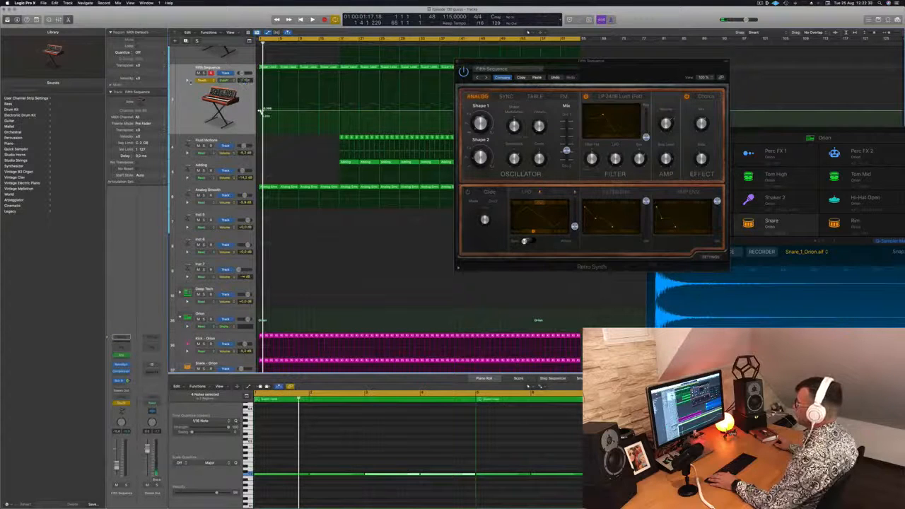
{"action": "left_click", "coordinate": [188, 82]}
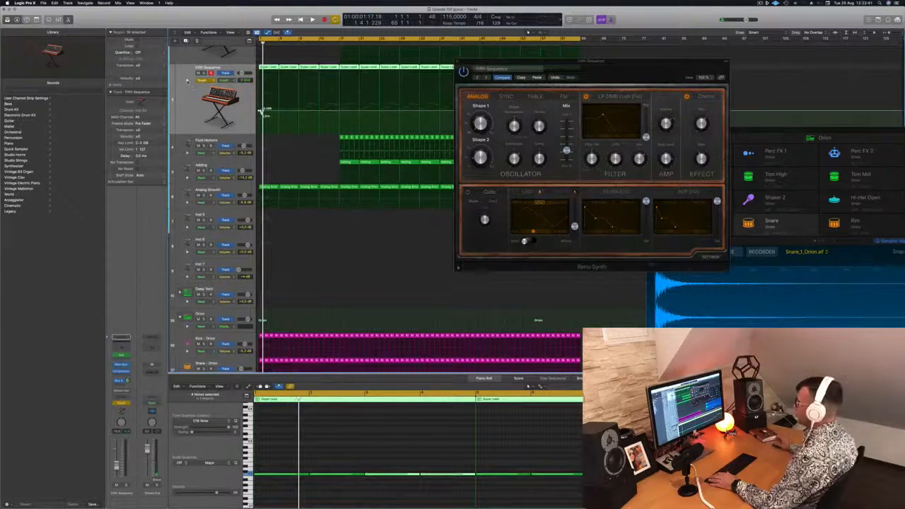
{"action": "left_click", "coordinate": [188, 82]}
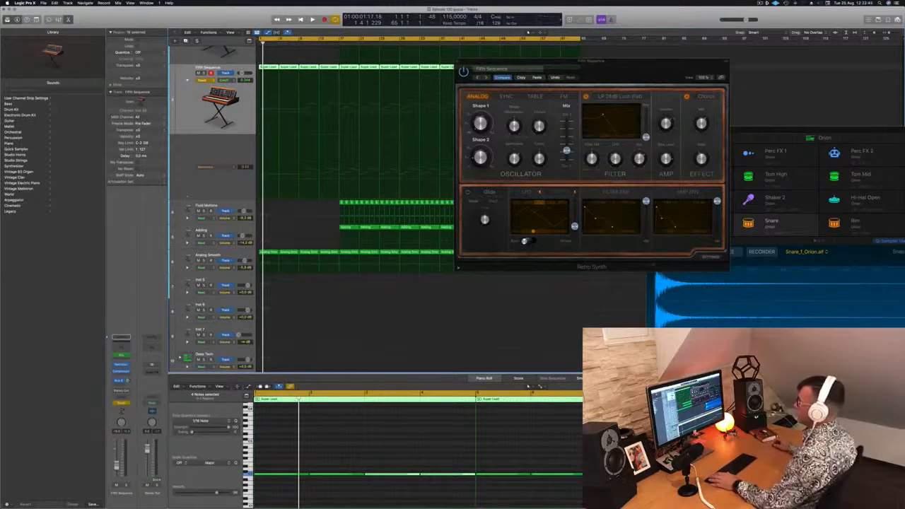
{"action": "left_click", "coordinate": [263, 111]}
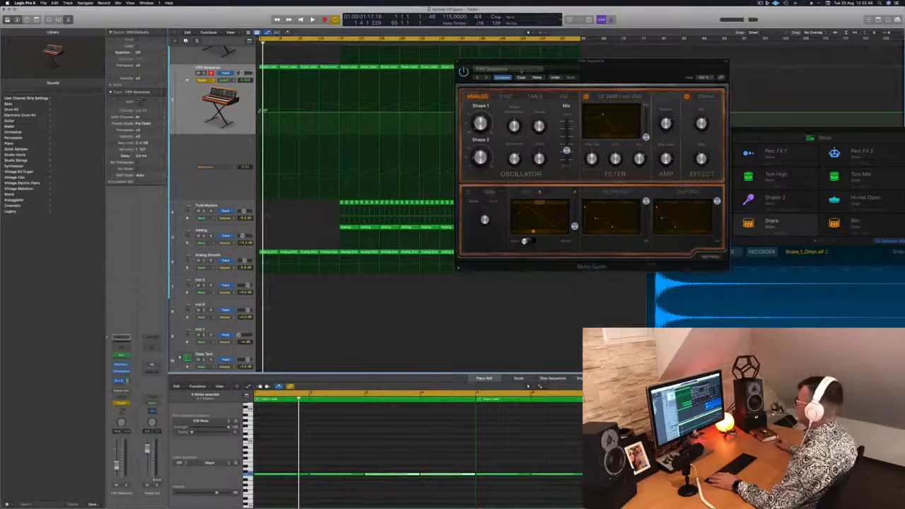
Step: Set the Fifth Sequence track's automation to Read and create a rising cutoff ramp from bar 1 to about bar 10
{"action": "left_click_drag", "start_coordinate": [522, 70], "coordinate": [619, 73]}
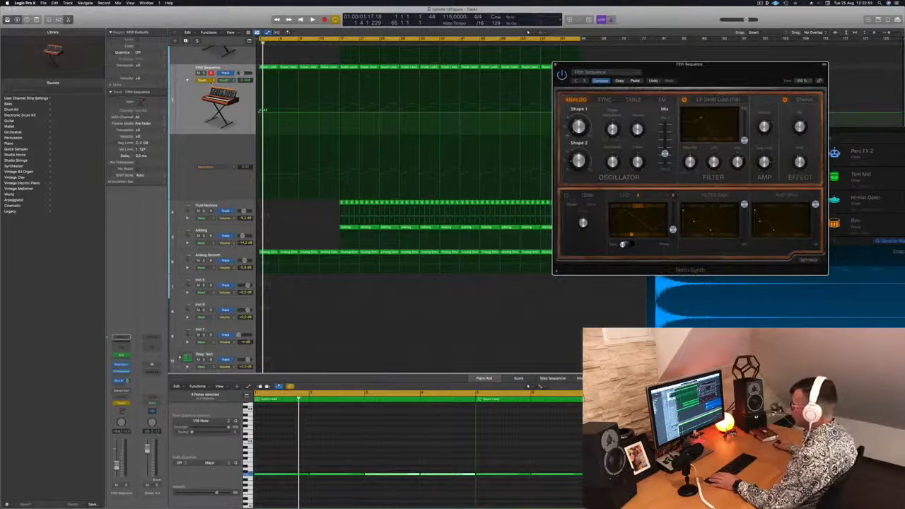
{"action": "left_click", "coordinate": [210, 80]}
{"action": "left_click", "coordinate": [203, 79]}
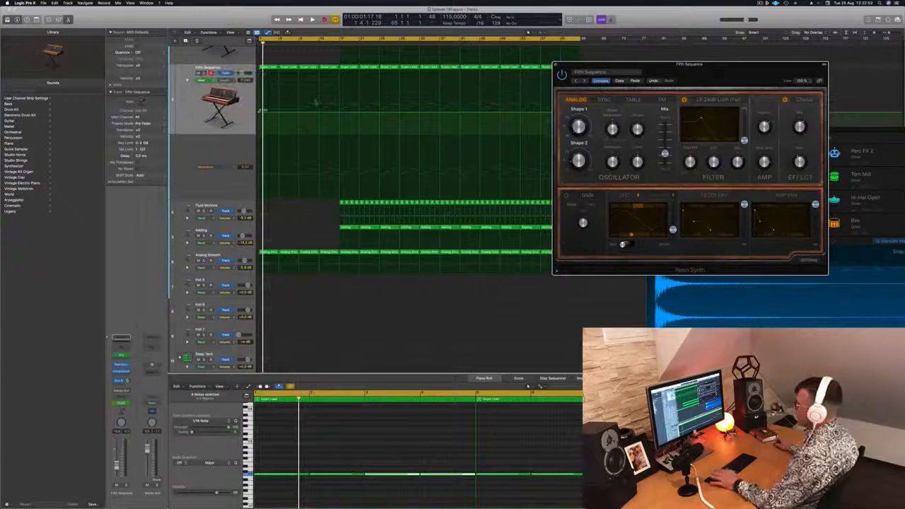
{"action": "key", "text": "space"}
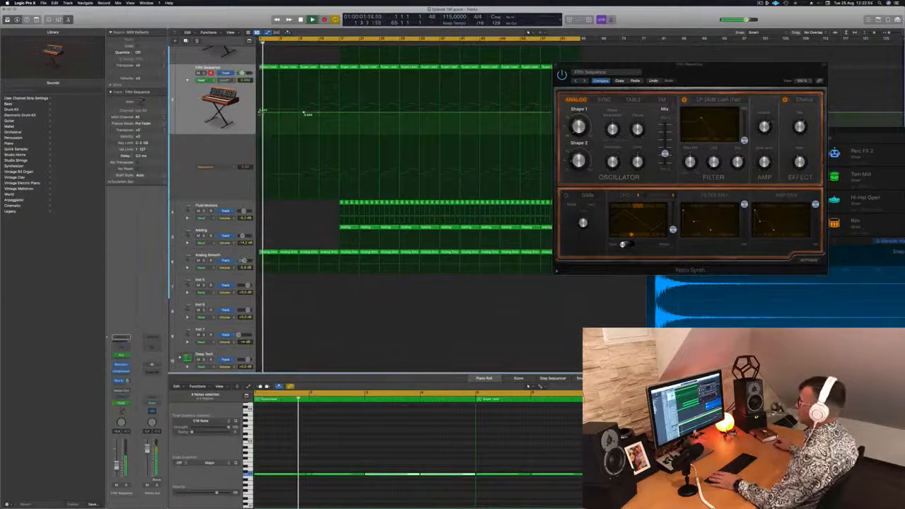
{"action": "left_click_drag", "start_coordinate": [303, 111], "coordinate": [262, 124]}
{"action": "key", "text": "space"}
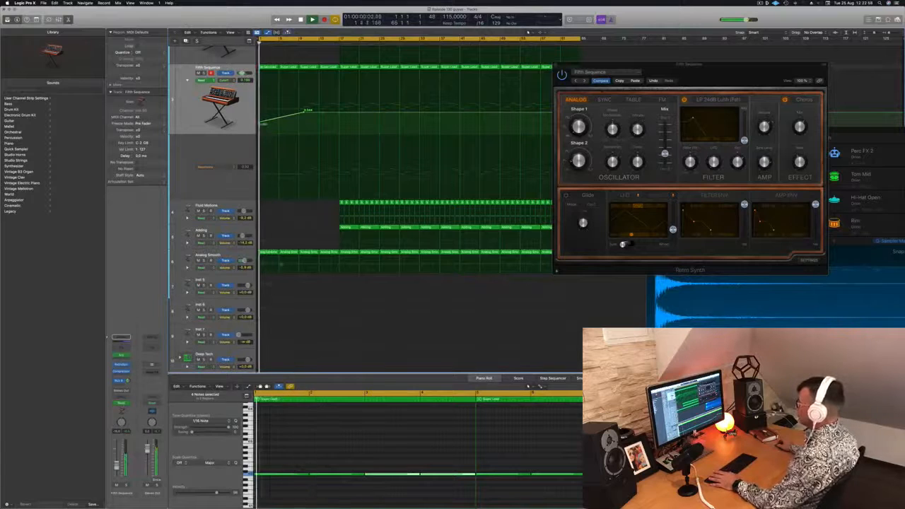
Step: Replace the first Analog Smooth region with a copy of the second, and delete all but the first note in both
{"action": "left_click", "coordinate": [288, 252]}
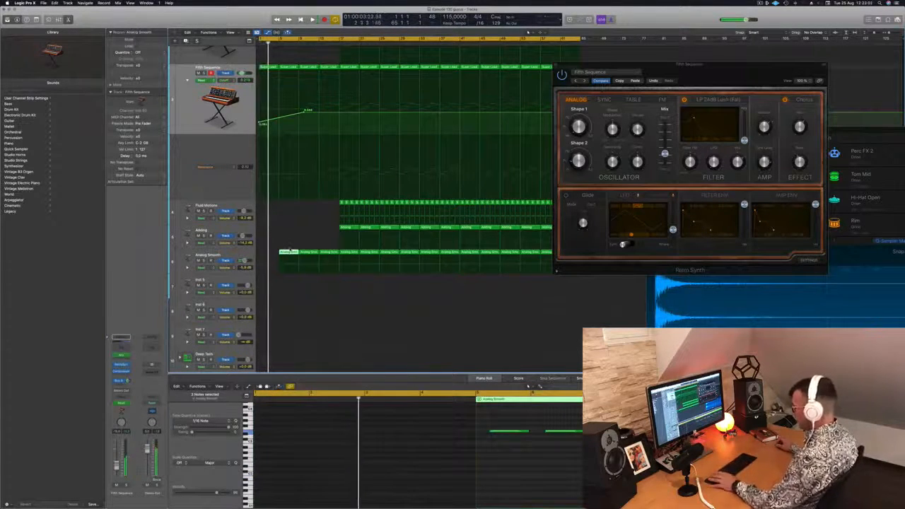
{"action": "left_click_drag", "start_coordinate": [289, 249], "coordinate": [270, 252]}
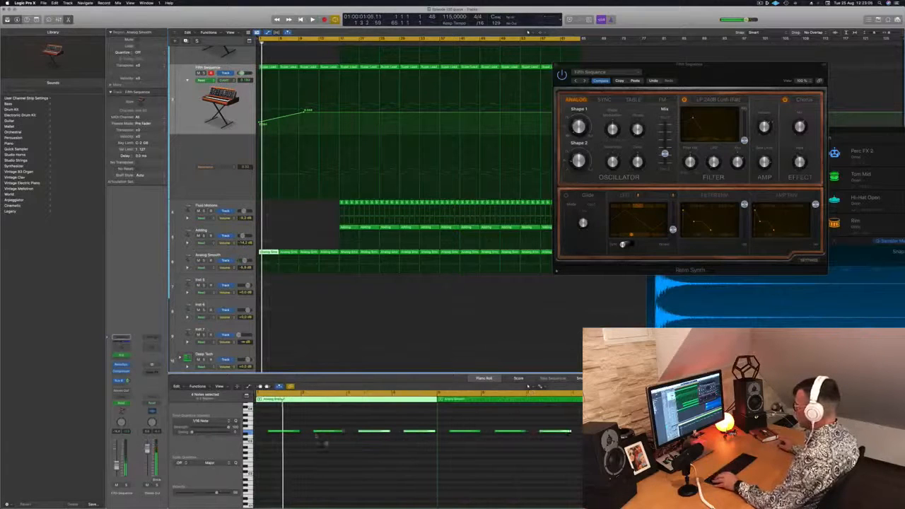
{"action": "left_click_drag", "start_coordinate": [317, 436], "coordinate": [420, 450]}
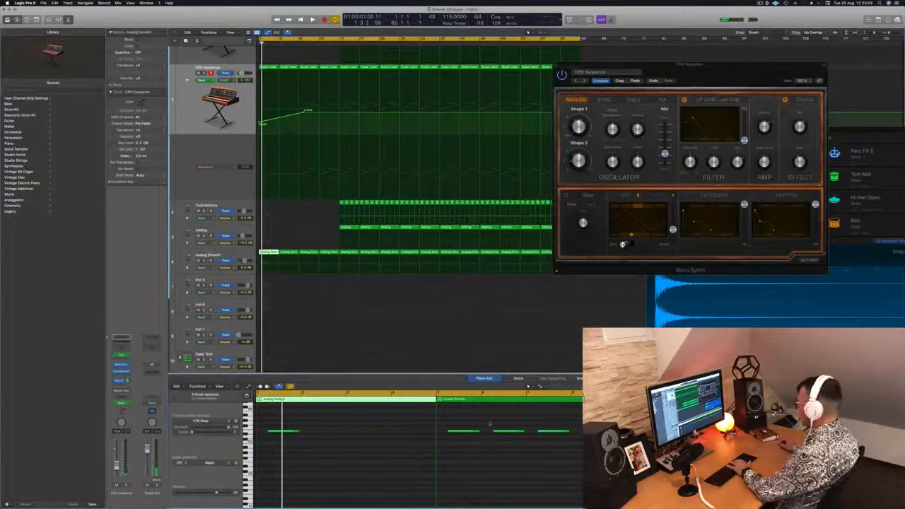
{"action": "left_click_drag", "start_coordinate": [490, 424], "coordinate": [577, 439]}
{"action": "key", "text": "Delete"}
{"action": "key", "text": "space"}
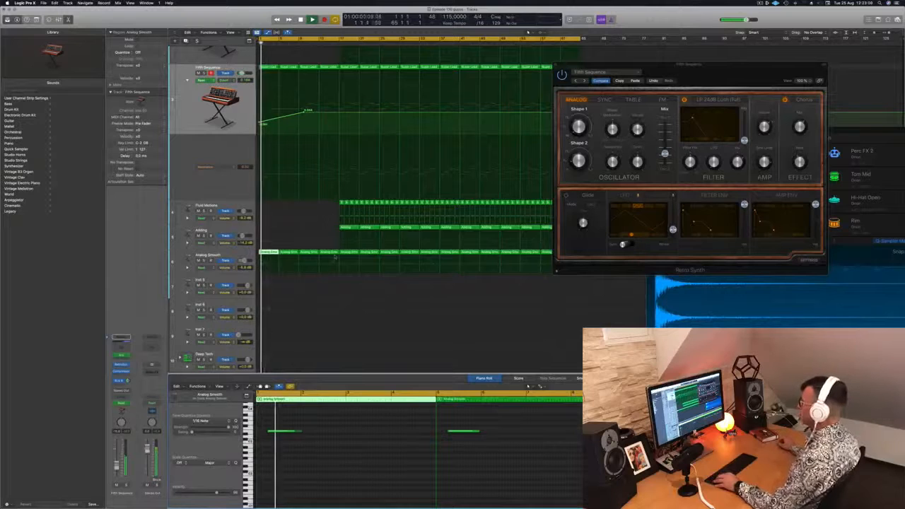
Step: Hide the Retro Synth window and delete the third and fourth Analog Smooth regions
{"action": "key", "text": "v"}
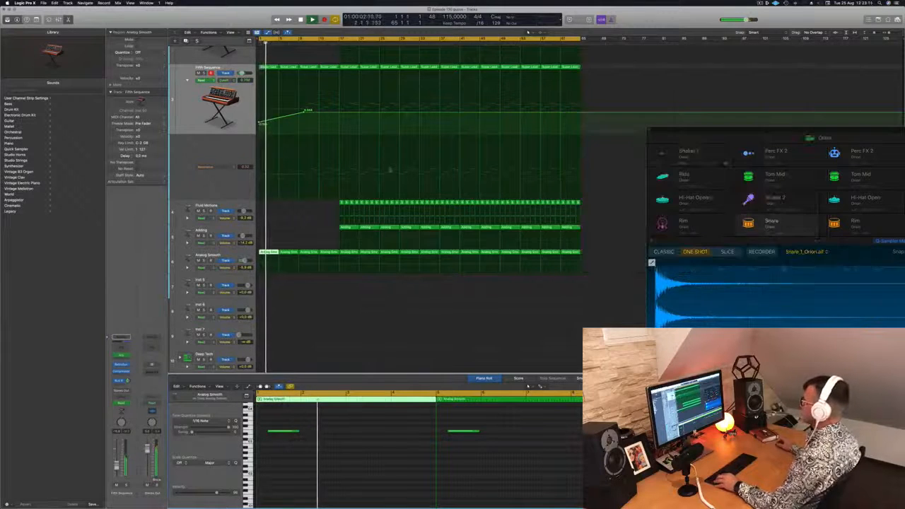
{"action": "scroll", "coordinate": [321, 188], "scroll_direction": "down", "scroll_amount": 5}
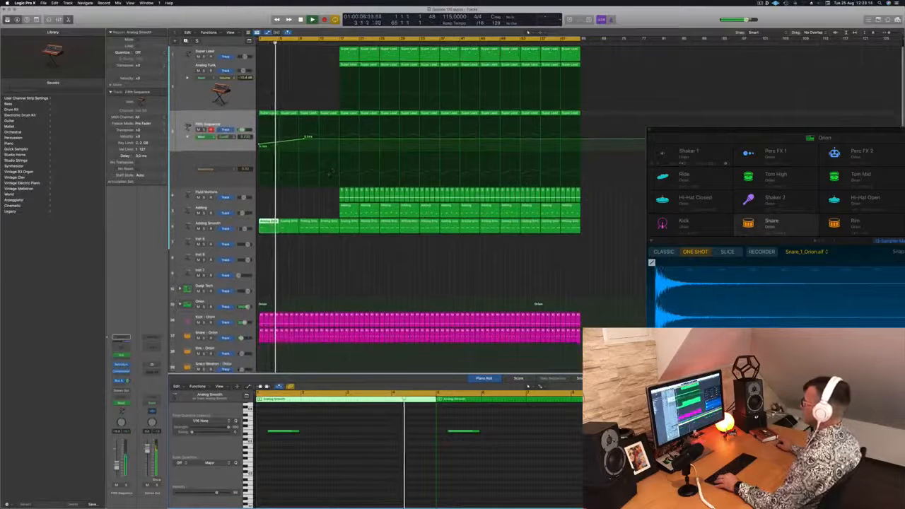
{"action": "scroll", "coordinate": [346, 262], "scroll_direction": "right", "scroll_amount": 2}
{"action": "scroll", "coordinate": [346, 262], "scroll_direction": "left", "scroll_amount": 2}
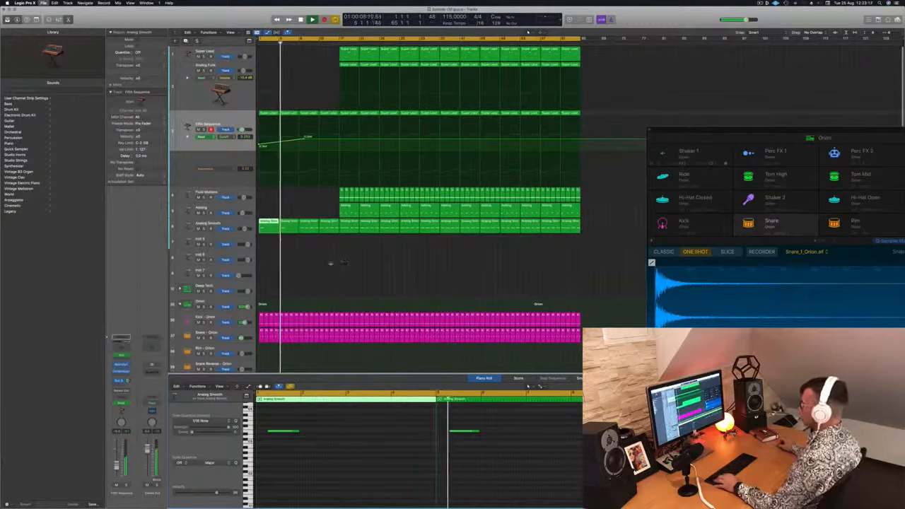
{"action": "left_click_drag", "start_coordinate": [308, 253], "coordinate": [325, 229]}
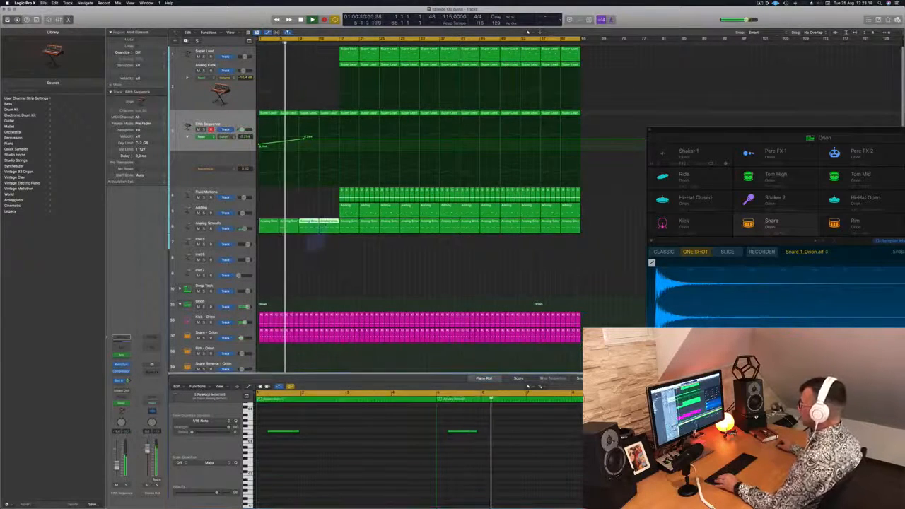
{"action": "key", "text": "Delete"}
Step: Delete the third and fourth Fifth Sequence regions, and copy the first two Fifth Sequence and Analog Smooth regions to bar 9
{"action": "left_click", "coordinate": [310, 113]}
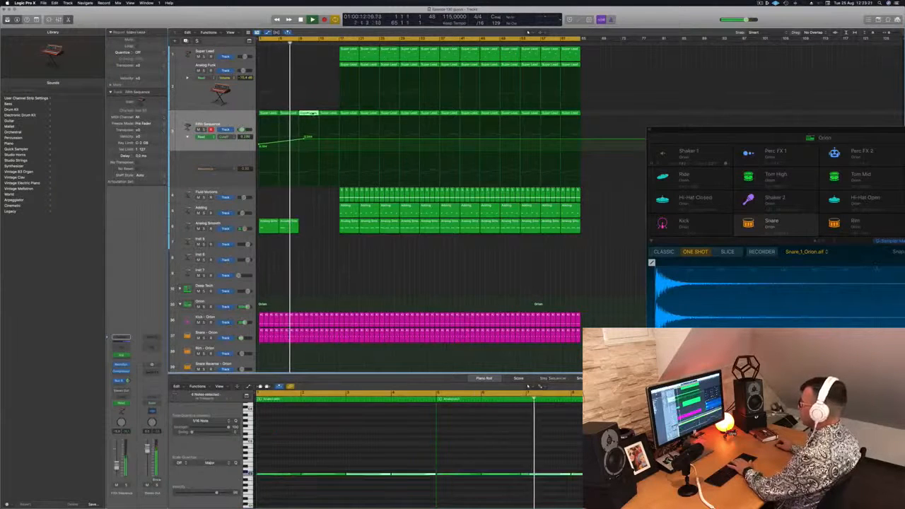
{"action": "key", "text": "Delete"}
{"action": "left_click", "coordinate": [329, 114]}
{"action": "key", "text": "Delete"}
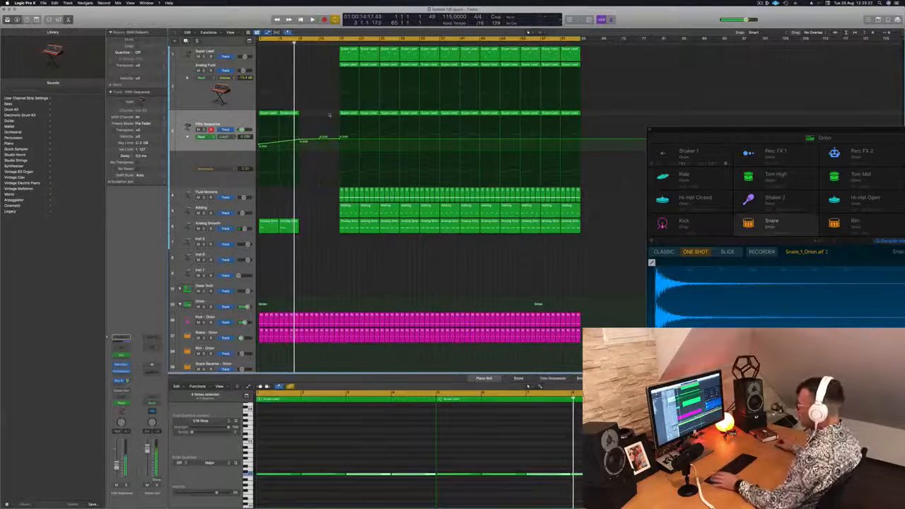
{"action": "left_click_drag", "start_coordinate": [324, 113], "coordinate": [260, 227]}
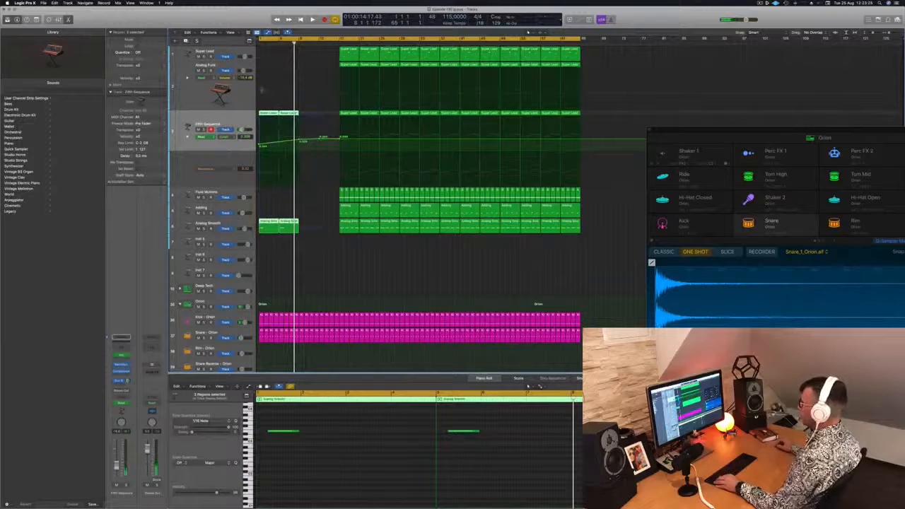
{"action": "left_click_drag", "start_coordinate": [269, 117], "coordinate": [305, 115]}
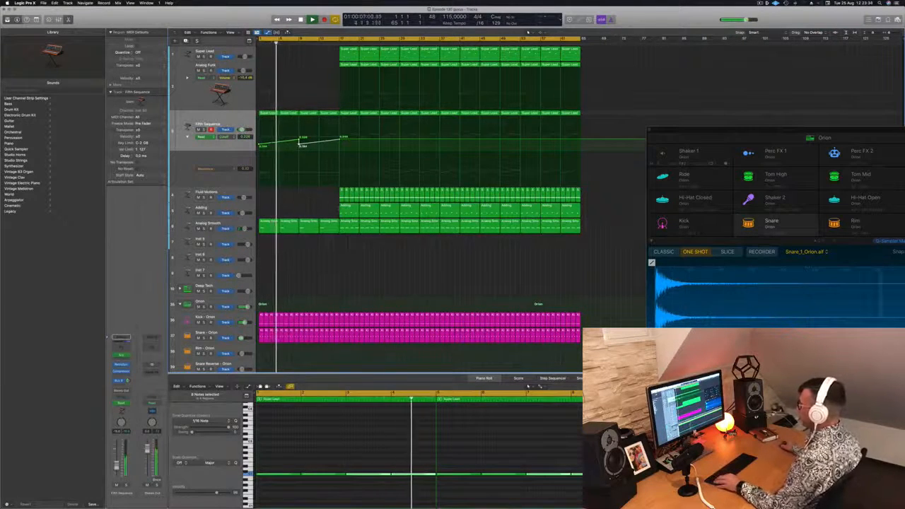
Step: Copy the first Adding region to bar 9 and delete all but its opening notes
{"action": "left_click", "coordinate": [347, 206]}
{"action": "left_click_drag", "start_coordinate": [342, 210], "coordinate": [306, 210]}
{"action": "scroll", "coordinate": [434, 460], "scroll_direction": "down", "scroll_amount": 3}
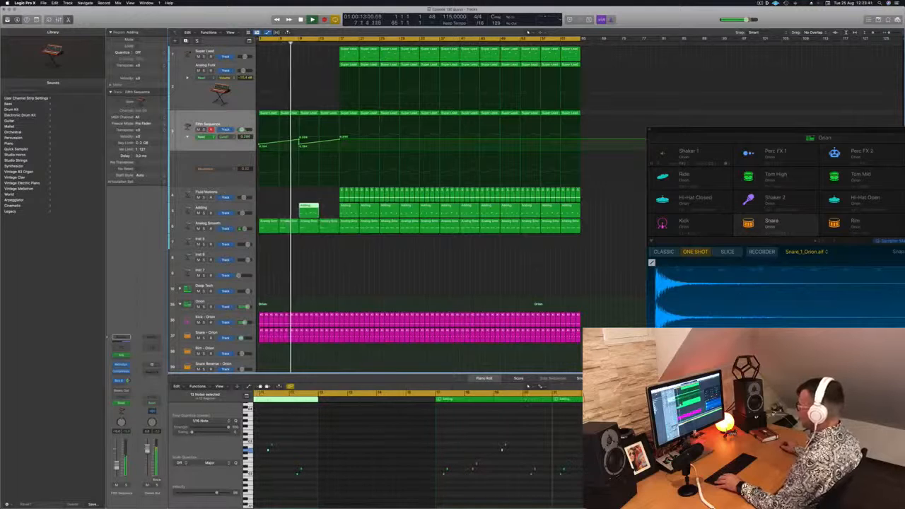
{"action": "scroll", "coordinate": [328, 444], "scroll_direction": "left", "scroll_amount": 4}
{"action": "left_click_drag", "start_coordinate": [336, 430], "coordinate": [412, 494]}
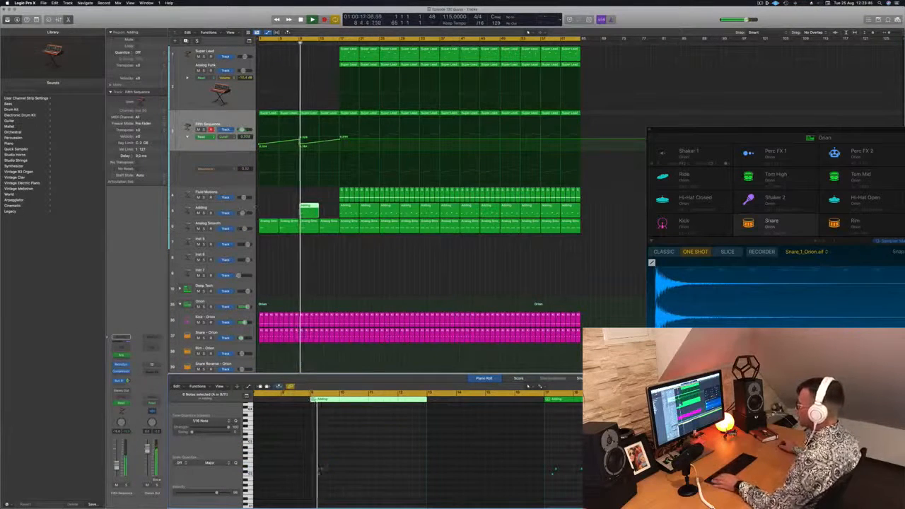
Step: Select all Adding regions, copy them four bars later to start at bar 13, and restart playback from the beginning
{"action": "left_click", "coordinate": [238, 210]}
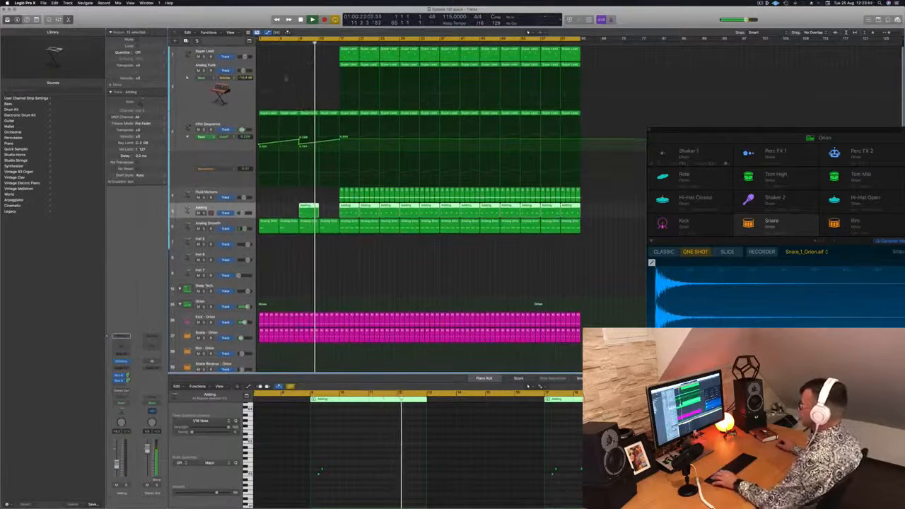
{"action": "left_click_drag", "start_coordinate": [306, 208], "coordinate": [328, 210]}
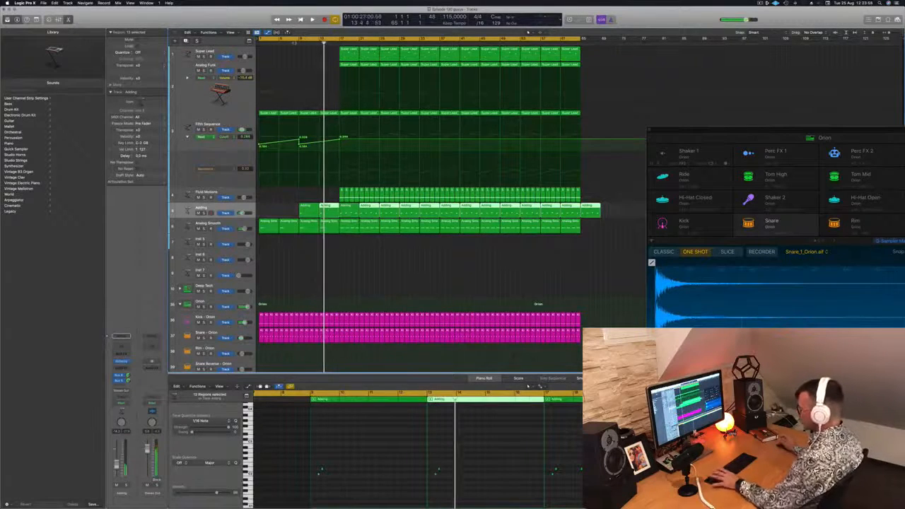
{"action": "key", "text": "Return"}
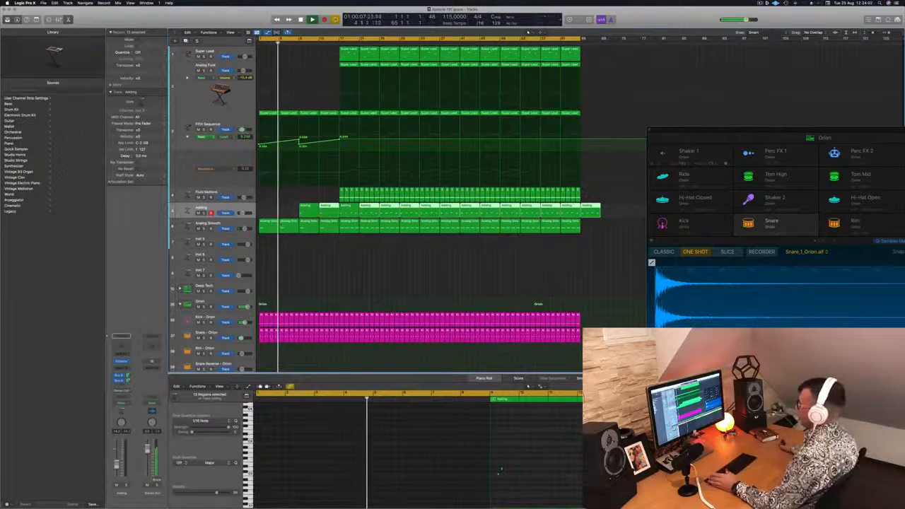
{"action": "left_click", "coordinate": [336, 264]}
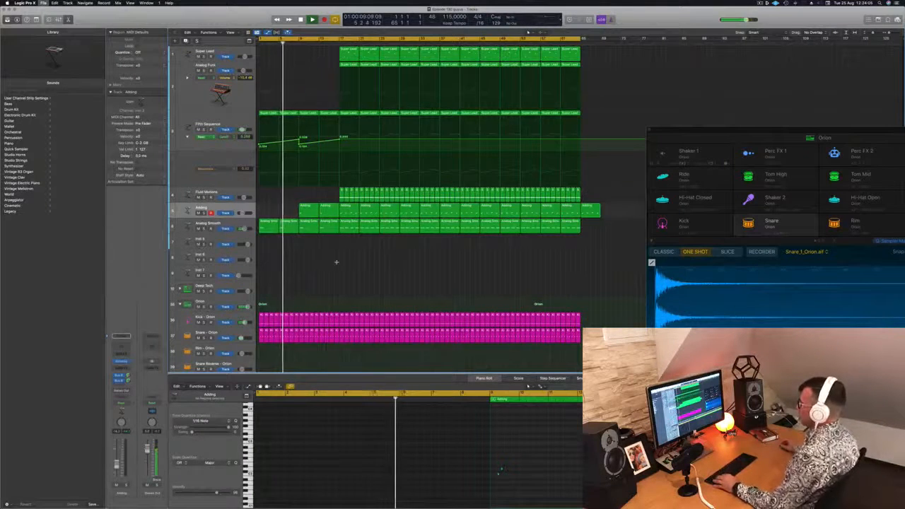
Step: Delete all Orion drum regions except the kick in bars 17 to 24
{"action": "key", "text": "super+Right"}
{"action": "key", "text": "super+Right"}
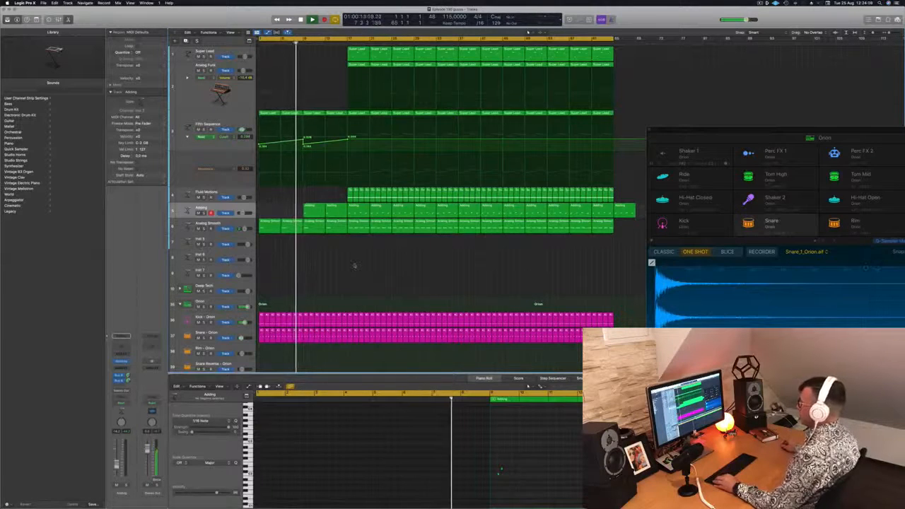
{"action": "key", "text": "super+Left"}
{"action": "key", "text": "super+Left"}
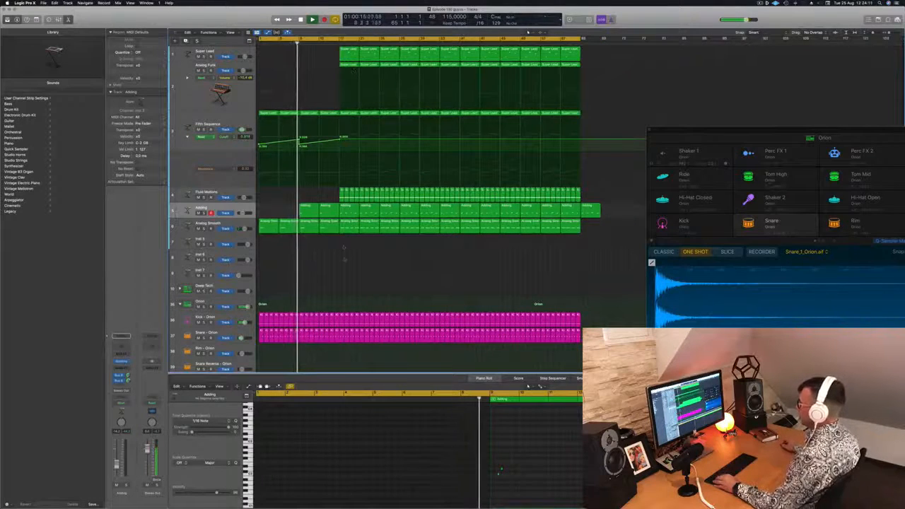
{"action": "scroll", "coordinate": [345, 259], "scroll_direction": "down", "scroll_amount": 2}
{"action": "scroll", "coordinate": [345, 259], "scroll_direction": "down", "scroll_amount": 8}
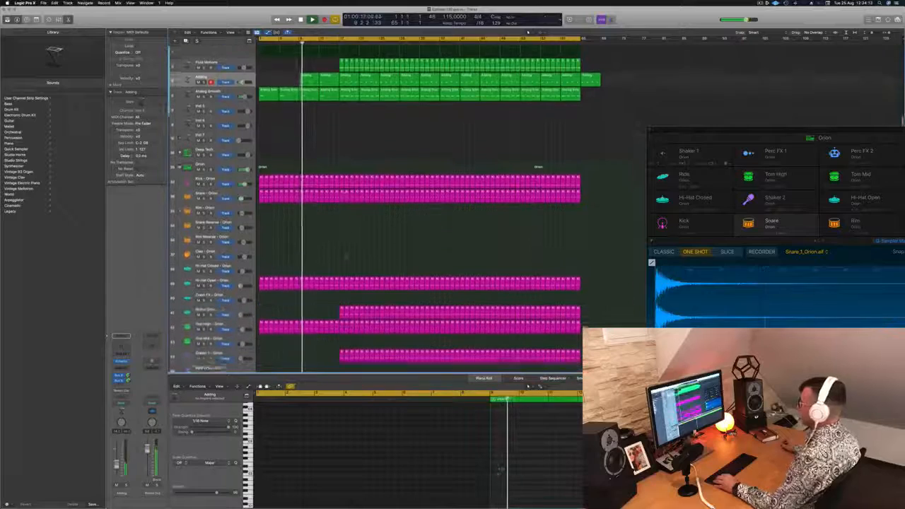
{"action": "scroll", "coordinate": [346, 238], "scroll_direction": "down", "scroll_amount": 1}
{"action": "scroll", "coordinate": [344, 219], "scroll_direction": "up", "scroll_amount": 5}
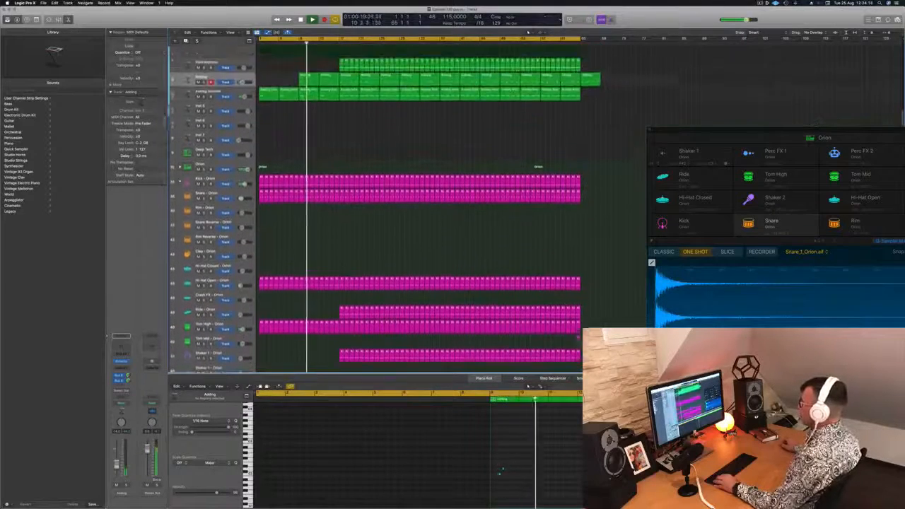
{"action": "scroll", "coordinate": [339, 212], "scroll_direction": "down", "scroll_amount": 3}
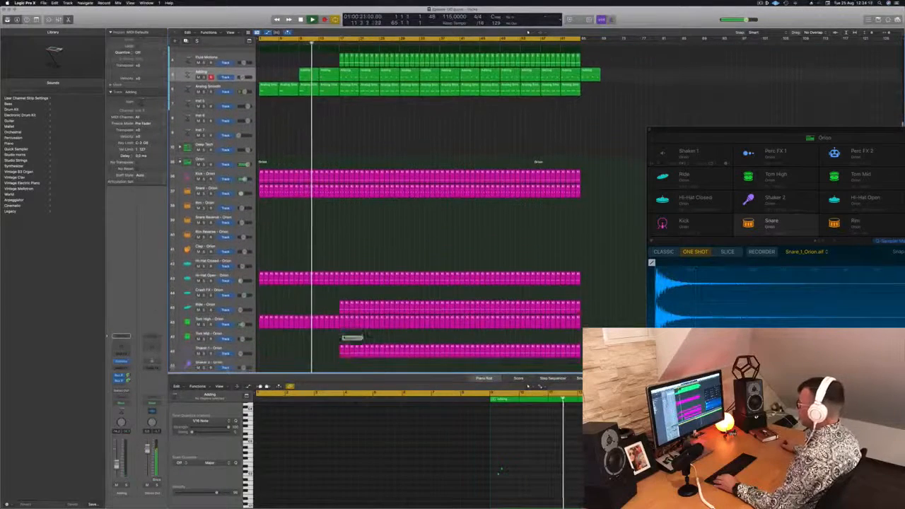
{"action": "left_click_drag", "start_coordinate": [343, 361], "coordinate": [373, 247]}
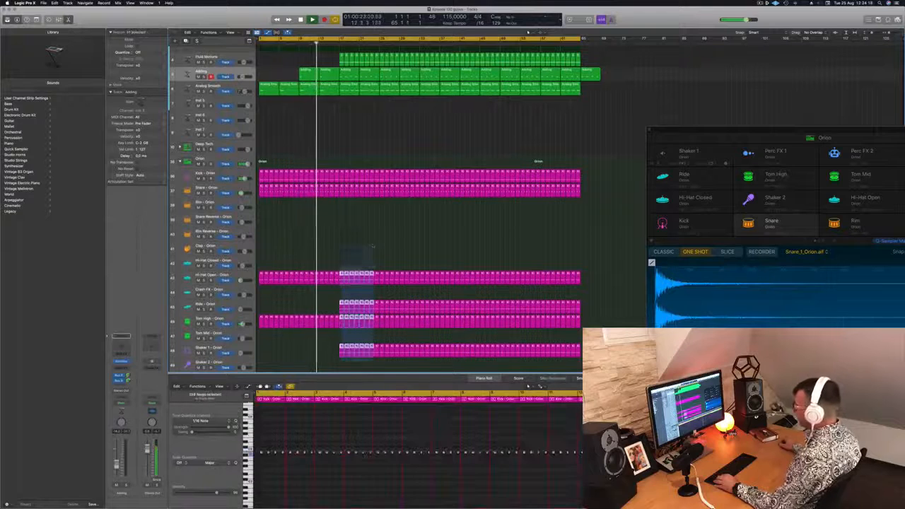
{"action": "left_click_drag", "start_coordinate": [373, 203], "coordinate": [378, 169]}
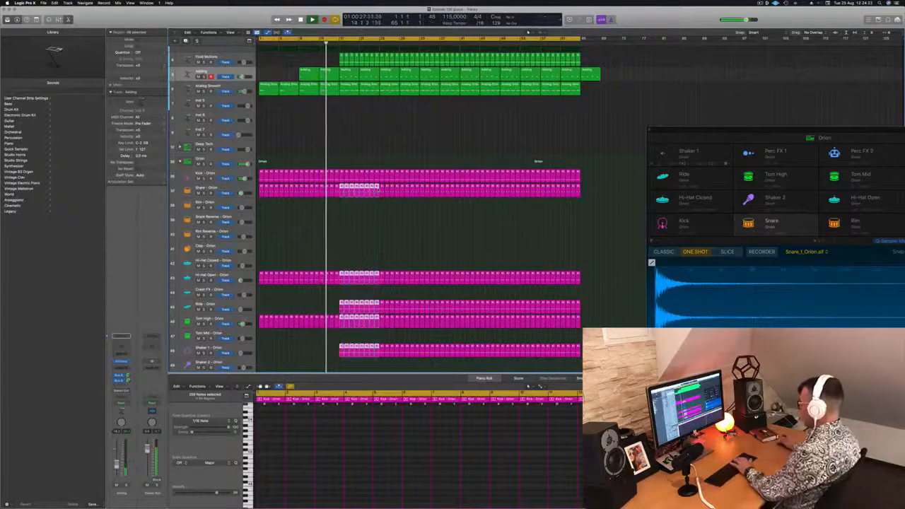
{"action": "key", "text": "Delete"}
Step: Delete the Fluid Motions, Adding, Analog Smooth and Analog Funk regions in bars 17 to 24
{"action": "scroll", "coordinate": [358, 167], "scroll_direction": "up", "scroll_amount": 3}
{"action": "scroll", "coordinate": [354, 172], "scroll_direction": "up", "scroll_amount": 1}
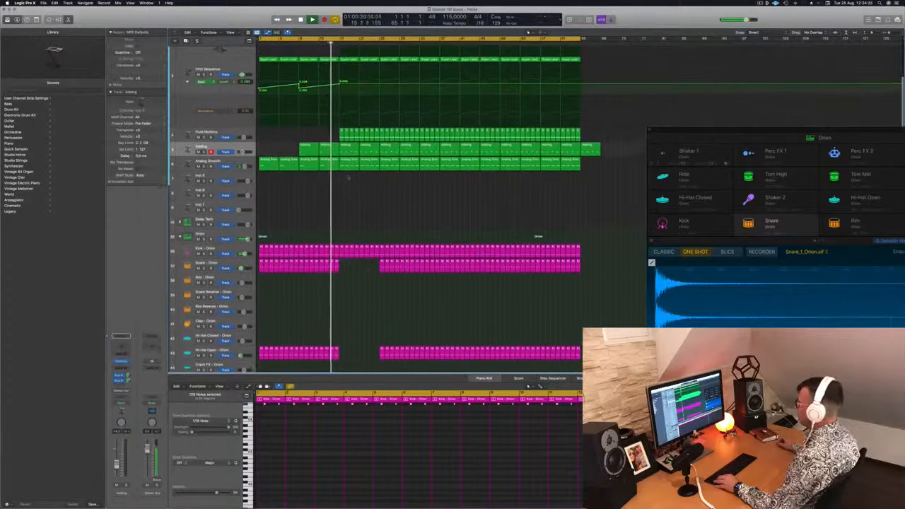
{"action": "left_click_drag", "start_coordinate": [358, 172], "coordinate": [375, 132]}
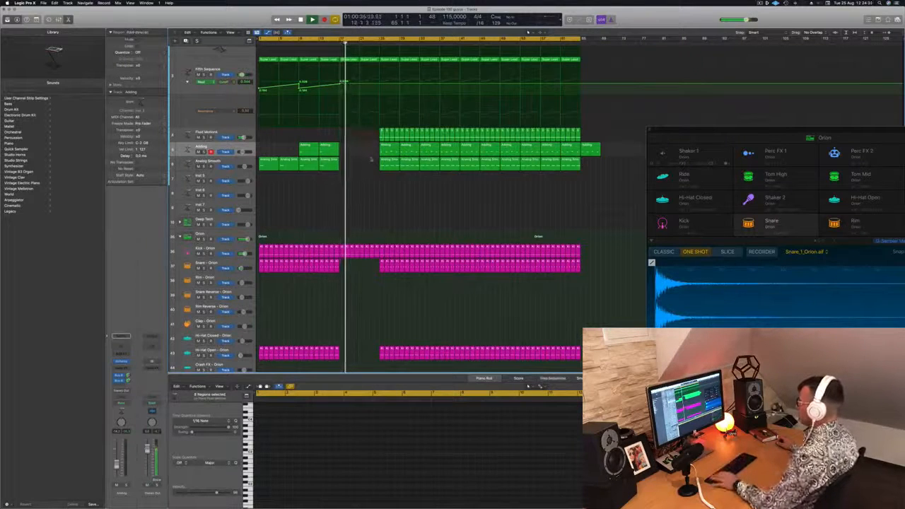
{"action": "scroll", "coordinate": [371, 160], "scroll_direction": "up", "scroll_amount": 4}
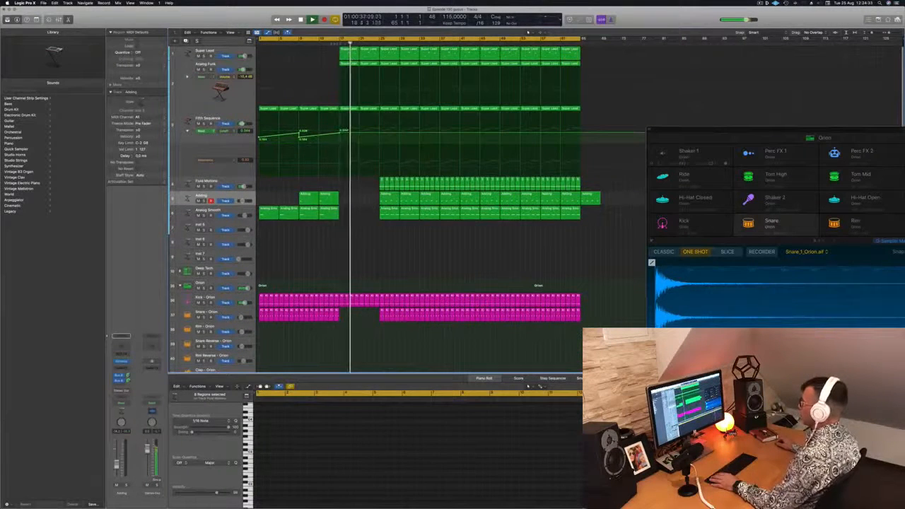
{"action": "left_click", "coordinate": [349, 63]}
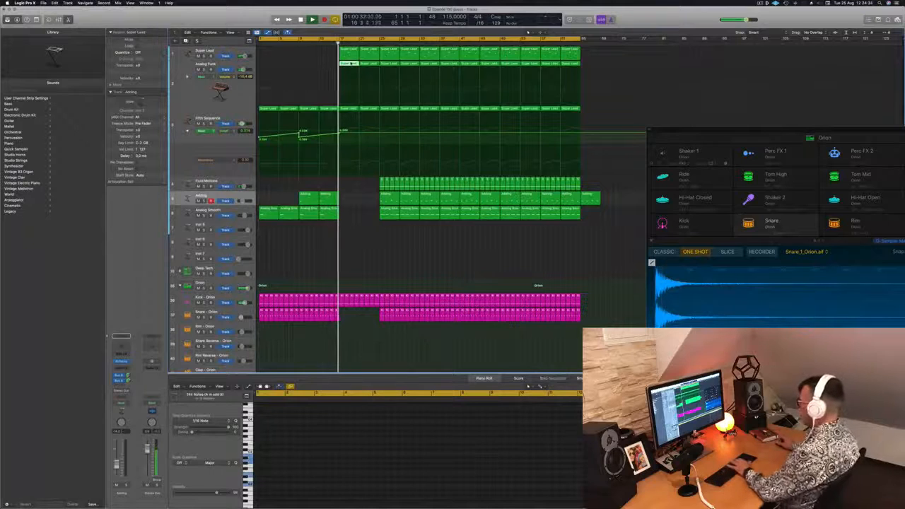
{"action": "key", "text": "Up"}
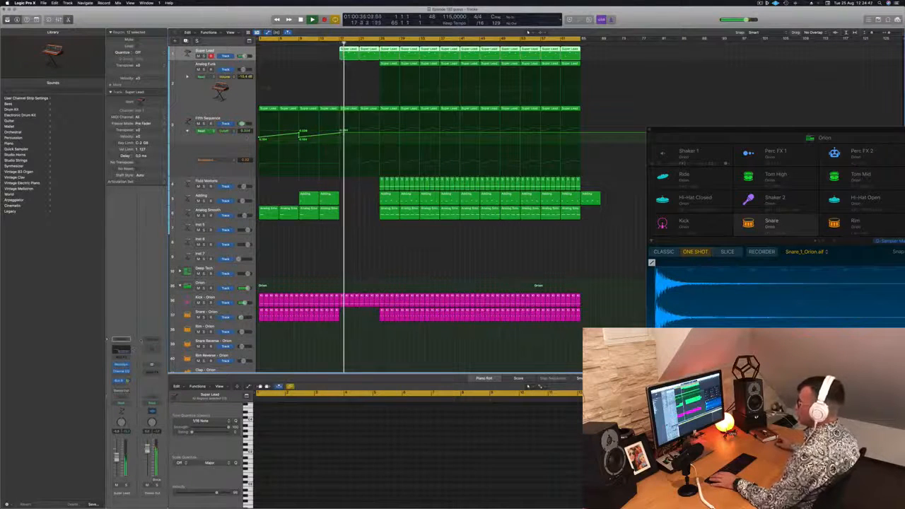
Step: Compare the Super Lead with and without its Channel EQ high cut, and drop the Fifth Sequence cutoff automation at bar 17
{"action": "key", "text": "v"}
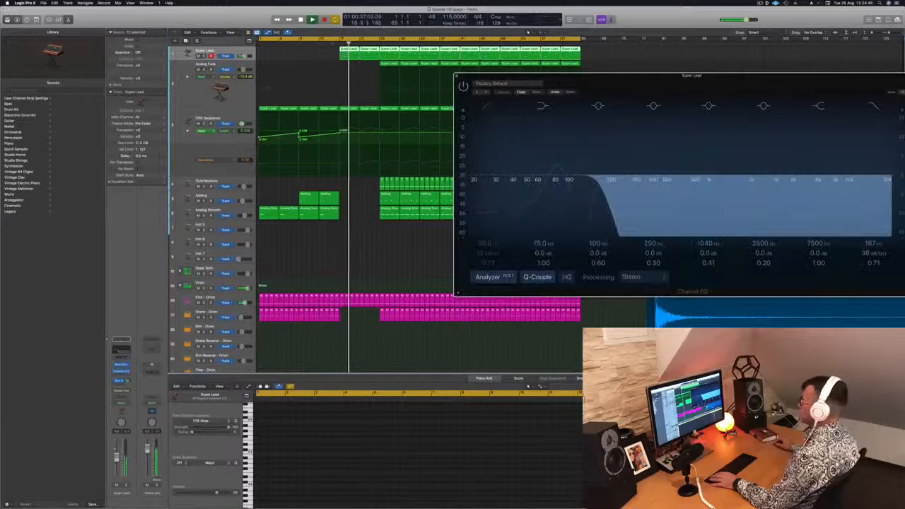
{"action": "left_click_drag", "start_coordinate": [548, 76], "coordinate": [175, 123]}
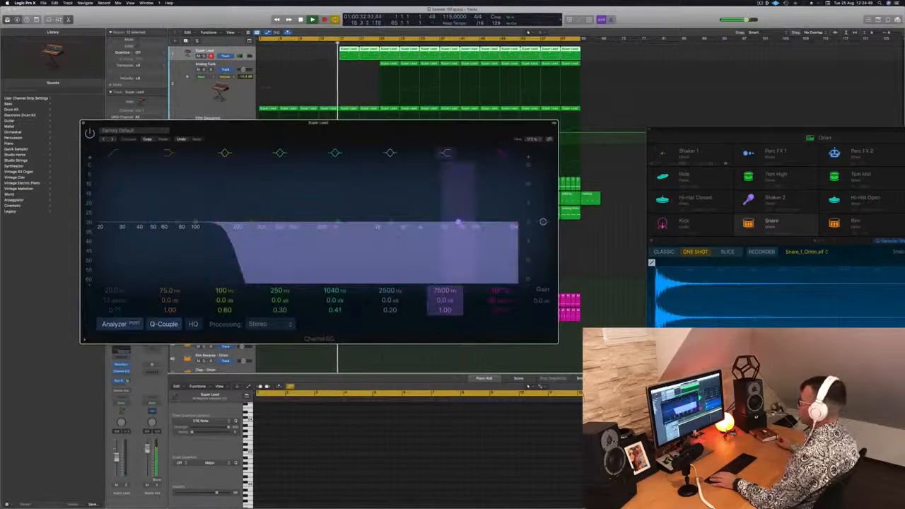
{"action": "left_click_drag", "start_coordinate": [318, 123], "coordinate": [606, 130]}
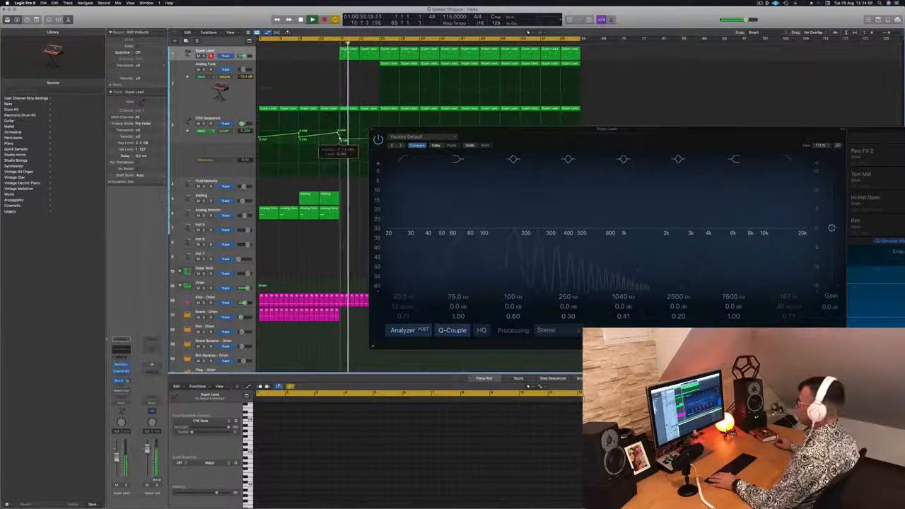
{"action": "left_click_drag", "start_coordinate": [435, 128], "coordinate": [288, 167]}
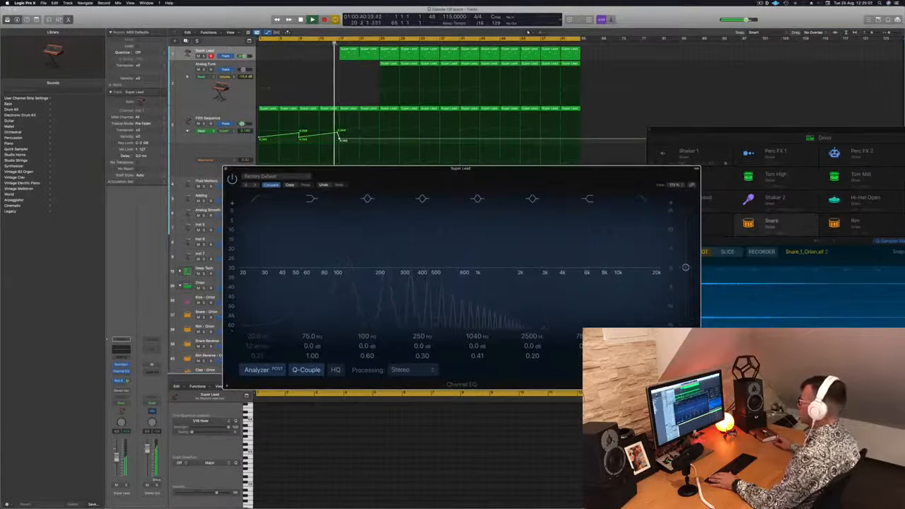
{"action": "left_click_drag", "start_coordinate": [452, 168], "coordinate": [637, 153]}
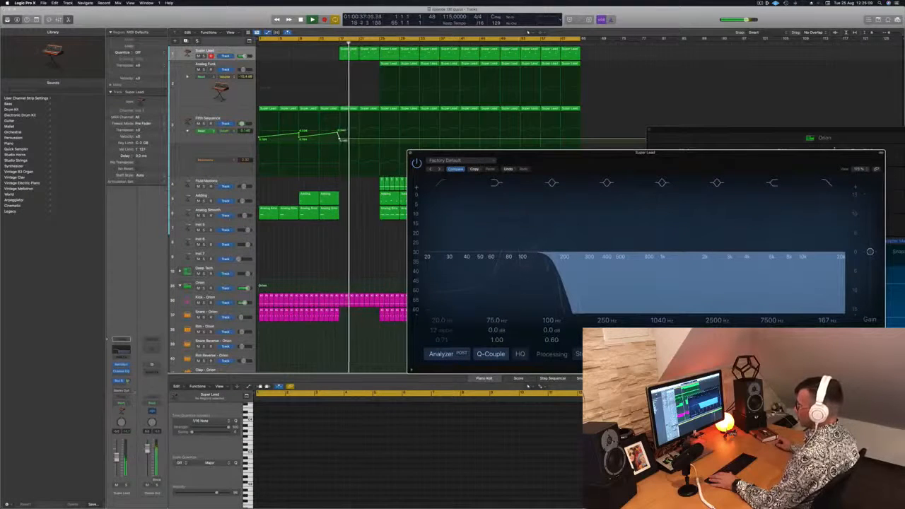
Step: Set the Super Lead track's automation to Touch and show the automation lanes on enlarged tracks
{"action": "left_click", "coordinate": [122, 402]}
{"action": "left_click", "coordinate": [131, 409]}
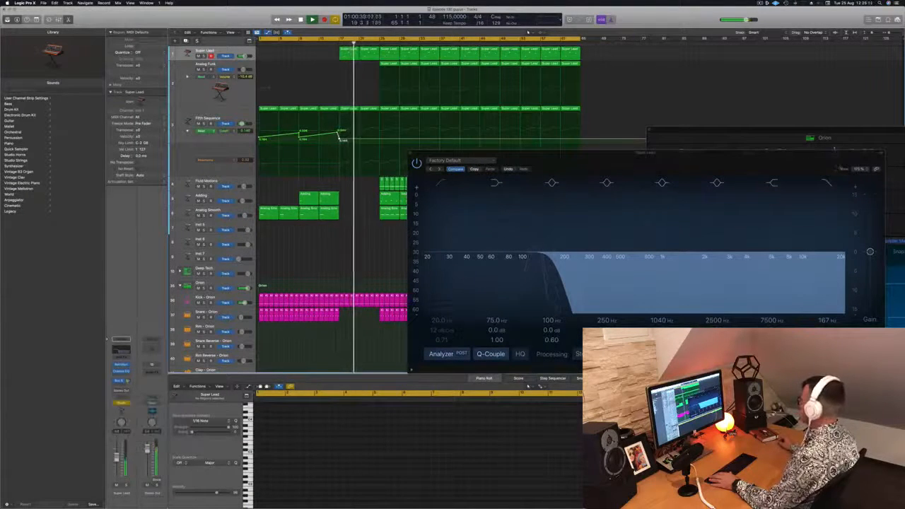
{"action": "left_click_drag", "start_coordinate": [647, 152], "coordinate": [565, 148]}
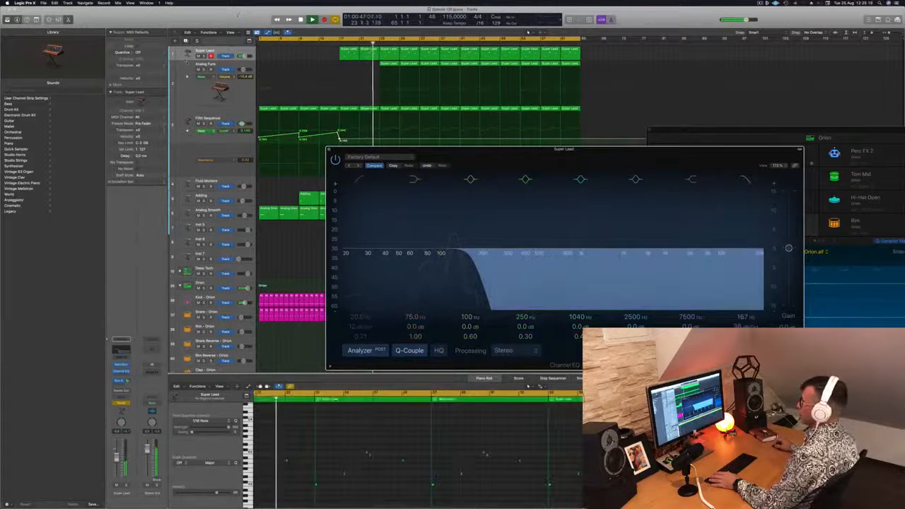
{"action": "left_click", "coordinate": [205, 53]}
{"action": "key", "text": "a"}
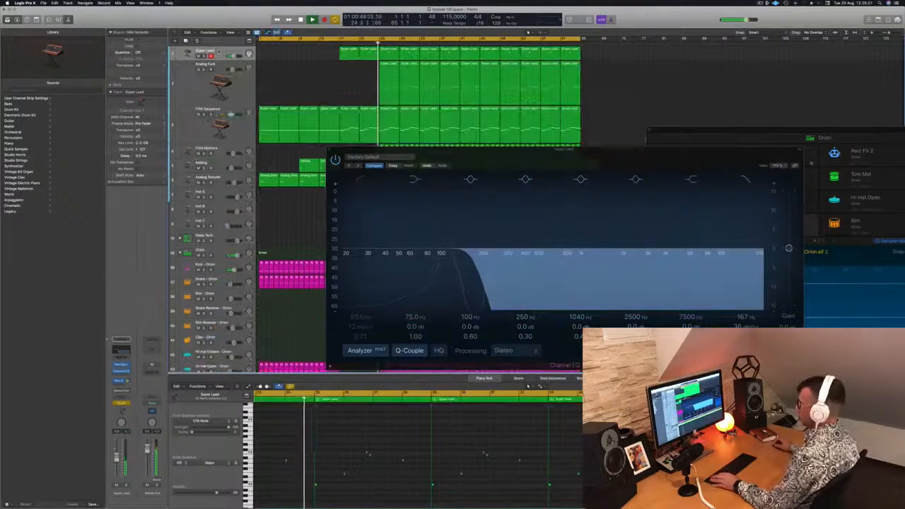
{"action": "key", "text": "cmd+Down"}
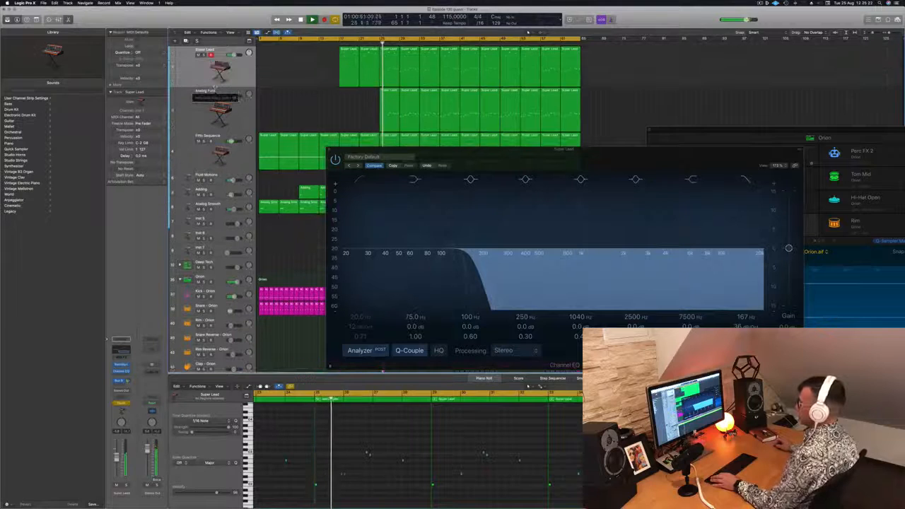
{"action": "key", "text": "a"}
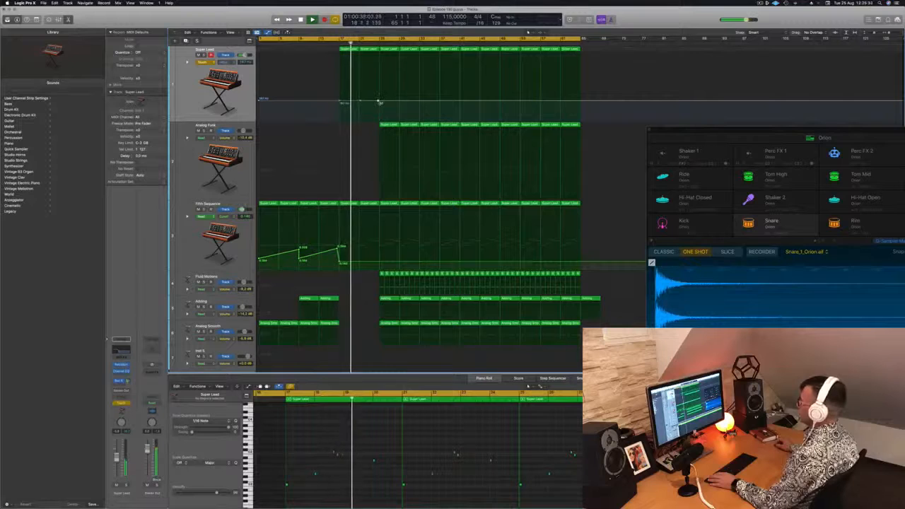
Step: Ramp the Super Lead's EQ high-cut frequency automation up from about bar 21 to bar 25, and set its automation to Read
{"action": "left_click_drag", "start_coordinate": [380, 103], "coordinate": [380, 55]}
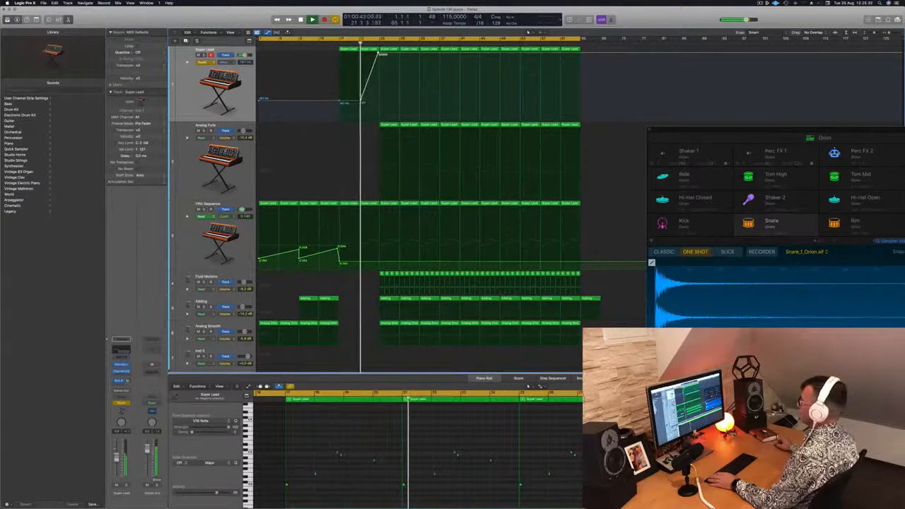
{"action": "left_click_drag", "start_coordinate": [360, 100], "coordinate": [358, 101]}
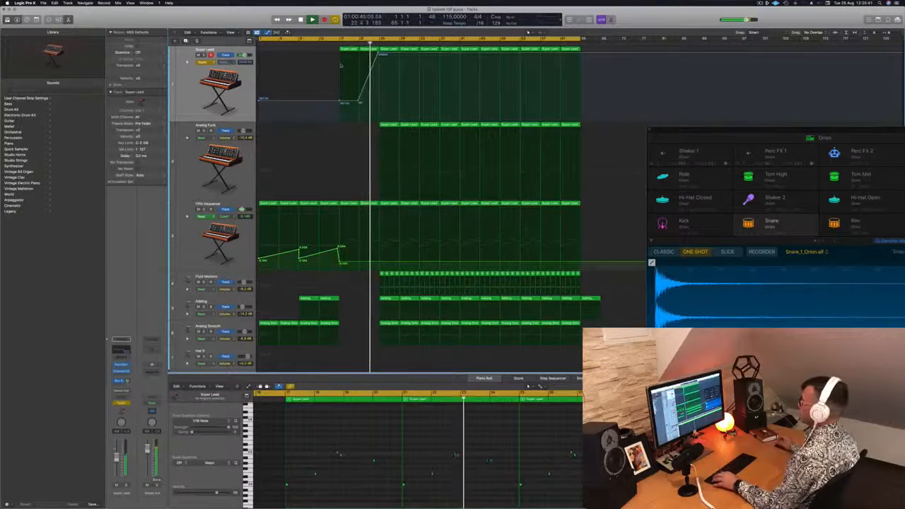
{"action": "left_click", "coordinate": [203, 63]}
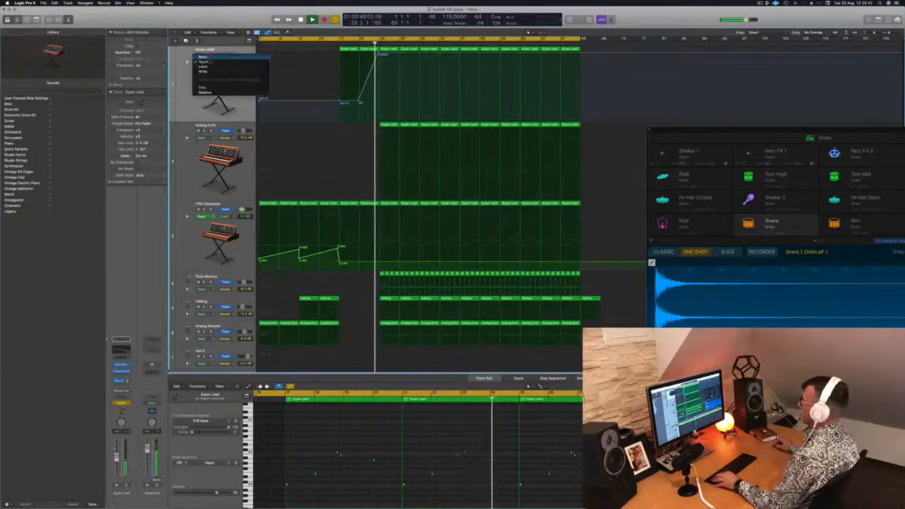
{"action": "left_click", "coordinate": [212, 56]}
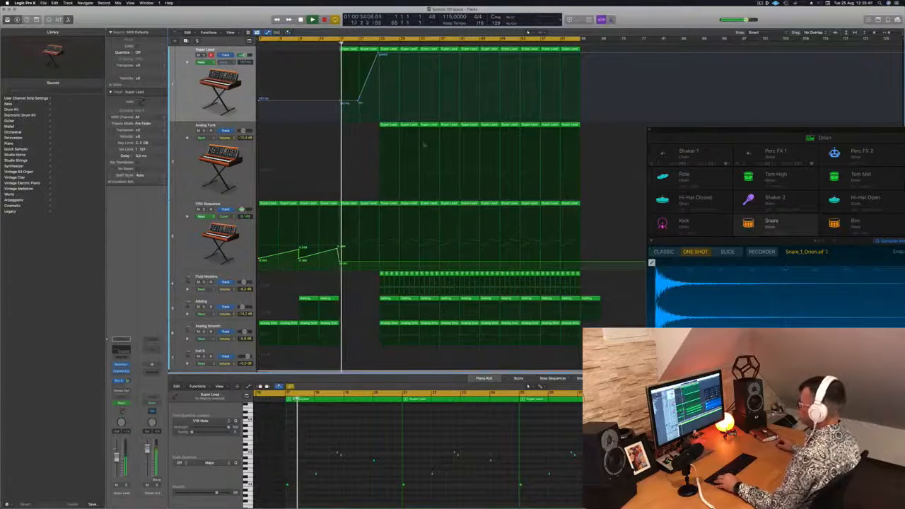
Step: Delete the Analog Funk regions in bars 25 to 32, and ramp the Fifth Sequence cutoff automation down from bar 17 to bar 25
{"action": "left_click", "coordinate": [390, 125]}
{"action": "key", "text": "Delete"}
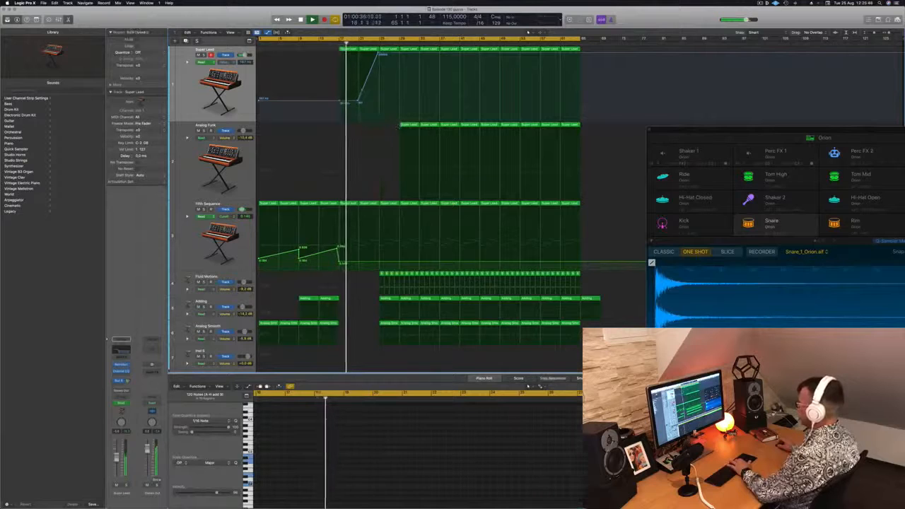
{"action": "key", "text": "Delete"}
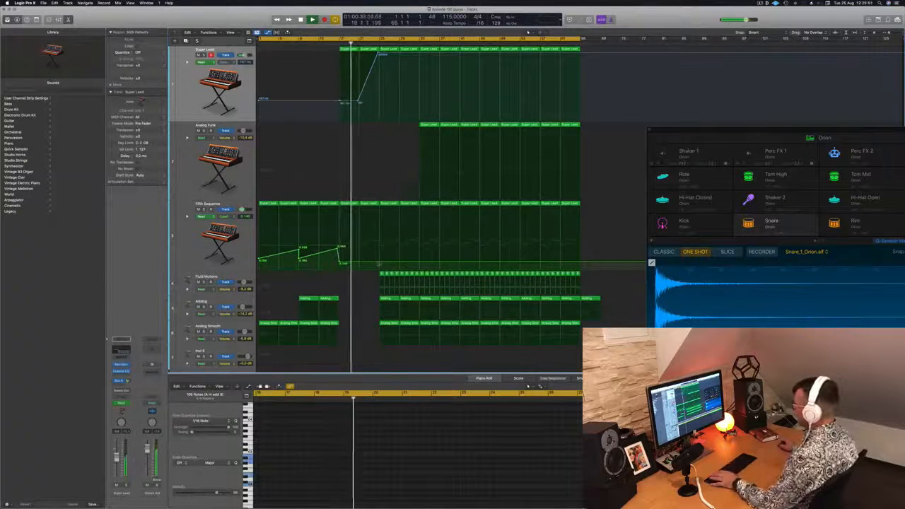
{"action": "left_click_drag", "start_coordinate": [382, 263], "coordinate": [382, 268]}
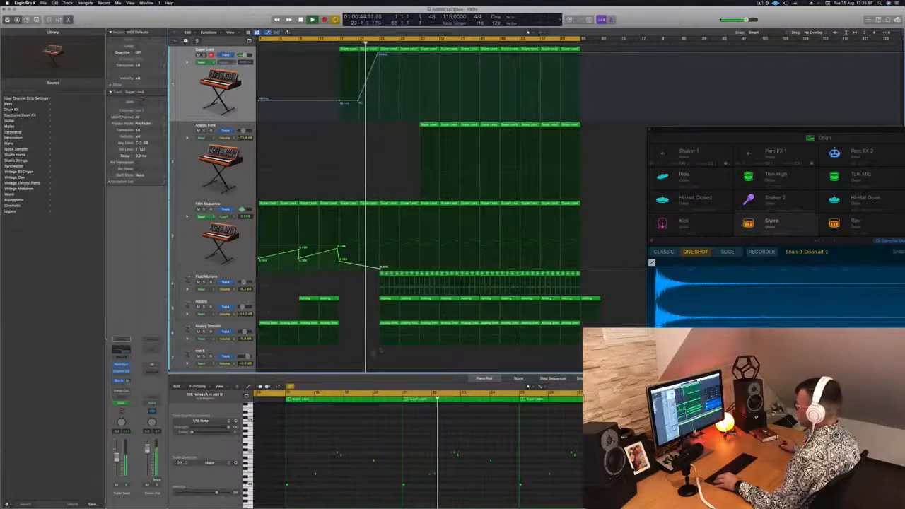
Step: Delete the Orion kit's kick, snare, open hi-hat, ride, high tom and shaker regions in bars 25 to 28
{"action": "scroll", "coordinate": [382, 332], "scroll_direction": "down", "scroll_amount": 5}
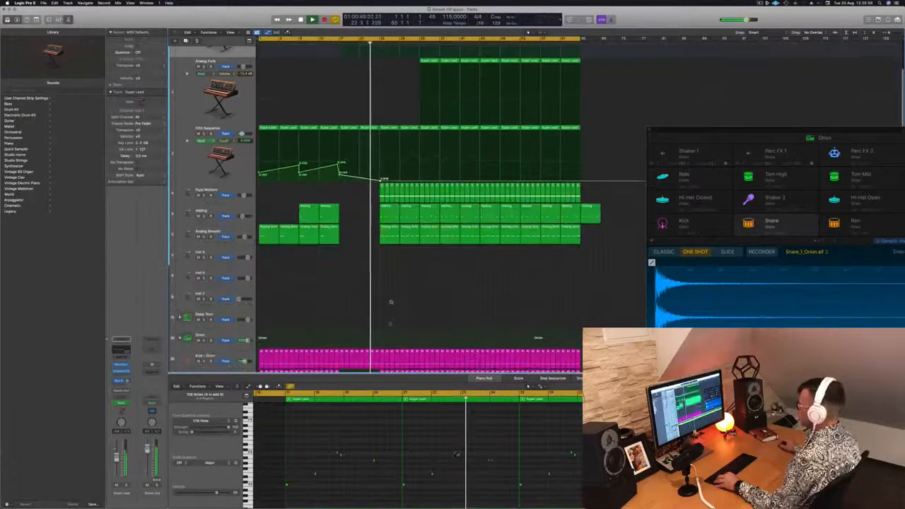
{"action": "scroll", "coordinate": [391, 303], "scroll_direction": "down", "scroll_amount": 4}
{"action": "left_click_drag", "start_coordinate": [382, 303], "coordinate": [397, 302]}
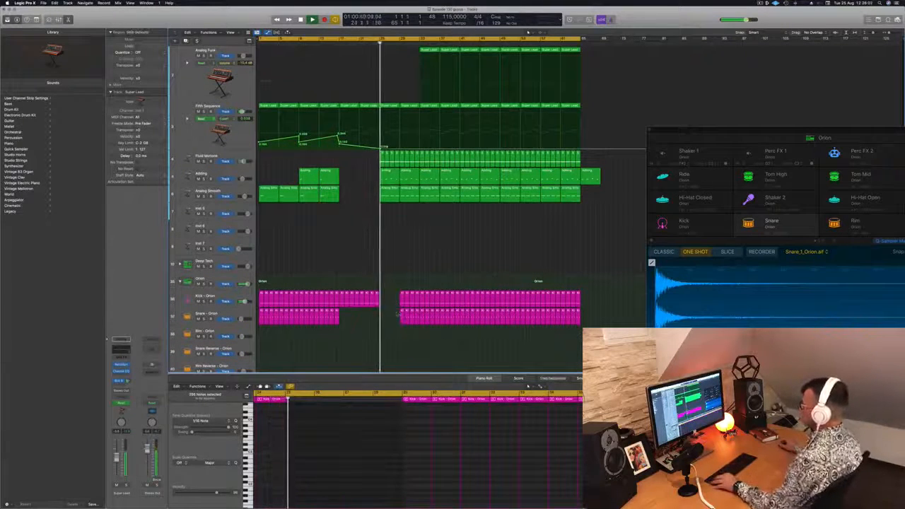
{"action": "scroll", "coordinate": [379, 331], "scroll_direction": "down", "scroll_amount": 5}
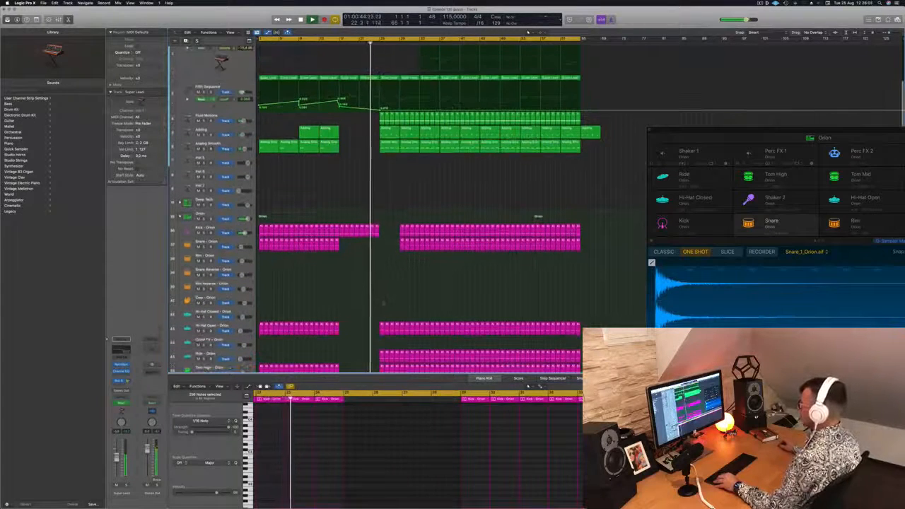
{"action": "scroll", "coordinate": [383, 303], "scroll_direction": "down", "scroll_amount": 4}
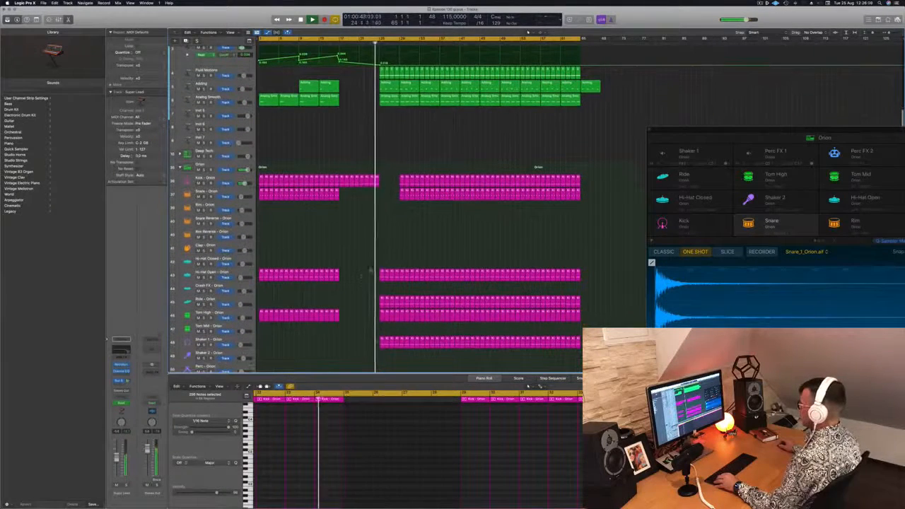
{"action": "left_click_drag", "start_coordinate": [370, 269], "coordinate": [396, 352]}
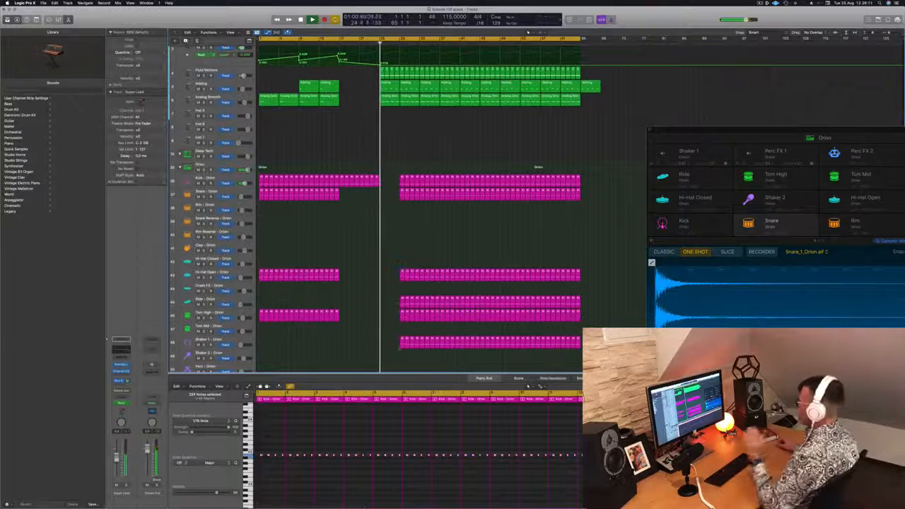
Step: Delete the Analog Smooth region in bars 25 to 28 and the Fluid Motions regions in bars 25 to 32
{"action": "scroll", "coordinate": [418, 205], "scroll_direction": "up", "scroll_amount": 7}
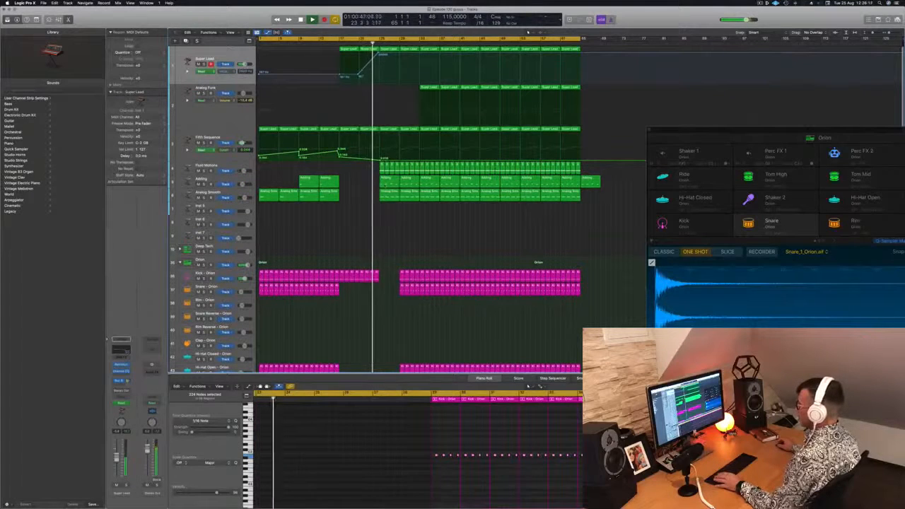
{"action": "left_click", "coordinate": [389, 178]}
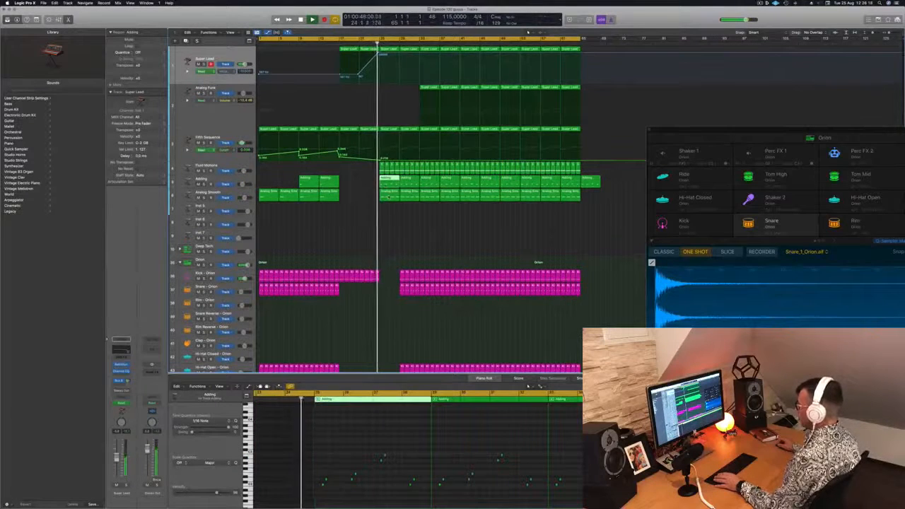
{"action": "left_click", "coordinate": [388, 195]}
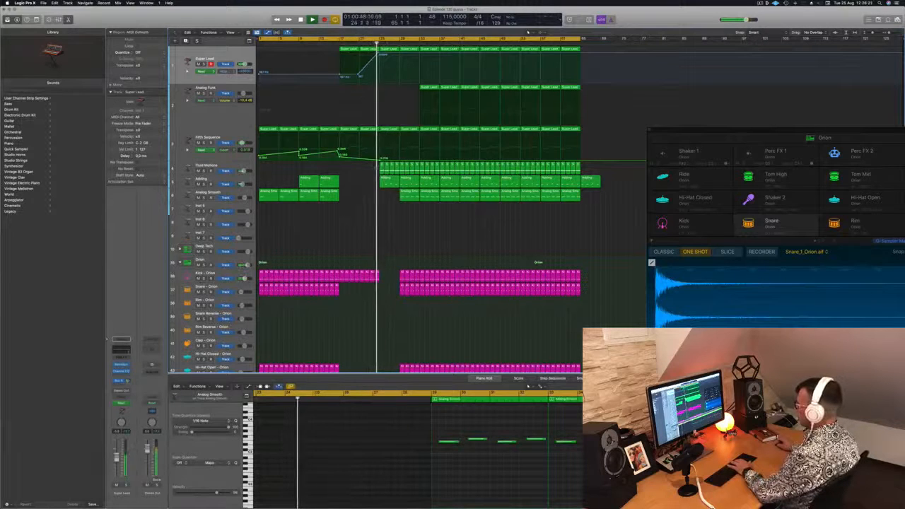
{"action": "left_click_drag", "start_coordinate": [376, 167], "coordinate": [417, 169]}
{"action": "key", "text": "BackSpace"}
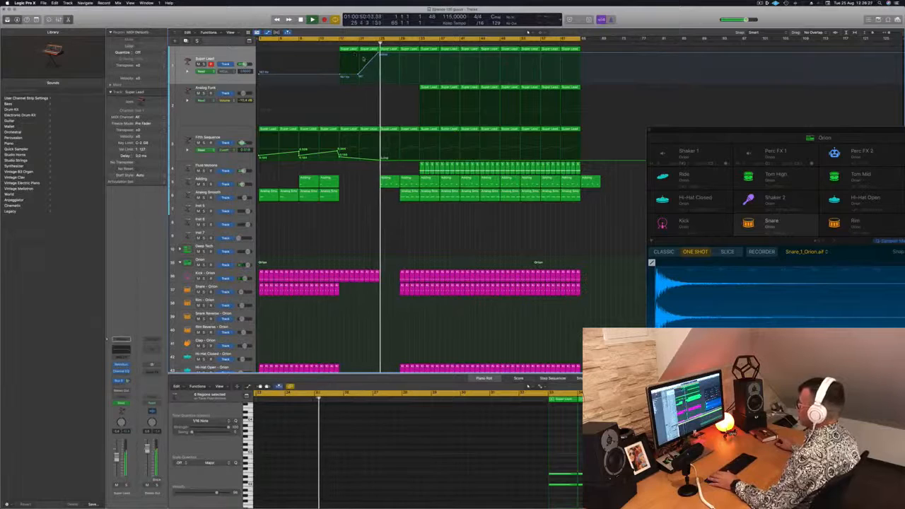
Step: Delete the Analog Smooth region in bars 29 to 32 and the Fluid Motions regions in bars 33 to 40
{"action": "left_click", "coordinate": [213, 180]}
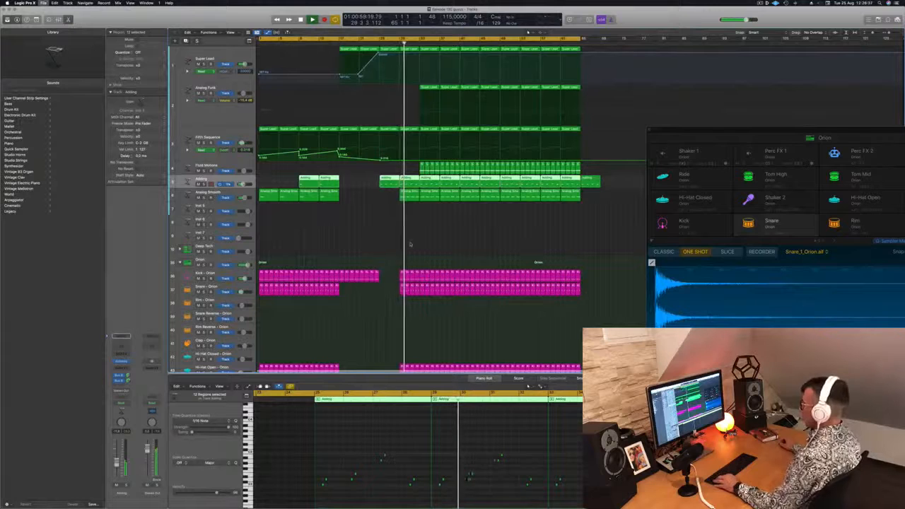
{"action": "key", "text": "super+Up"}
{"action": "key", "text": "super+Up"}
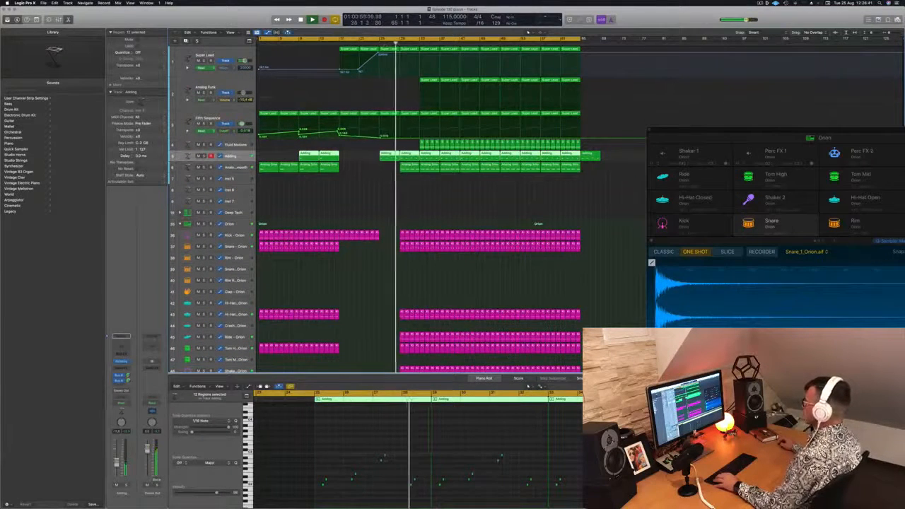
{"action": "left_click", "coordinate": [412, 170]}
{"action": "key", "text": "BackSpace"}
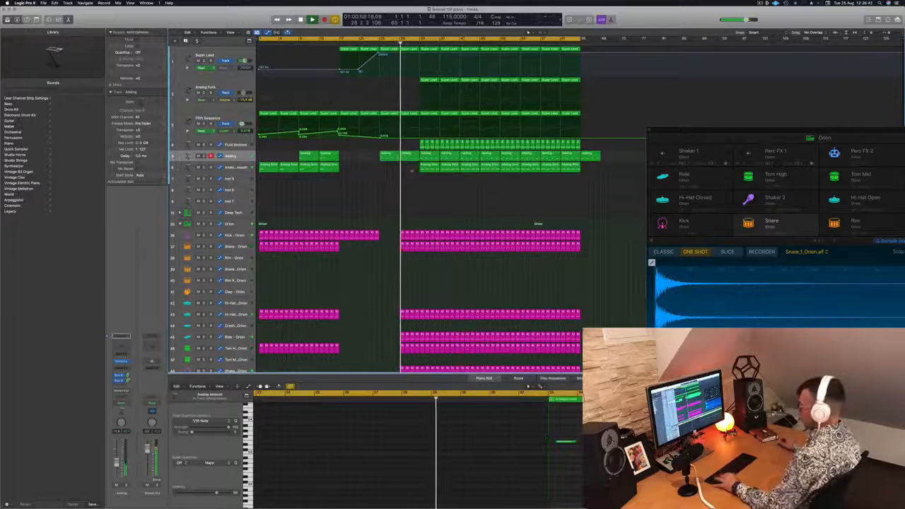
{"action": "left_click_drag", "start_coordinate": [416, 144], "coordinate": [457, 147]}
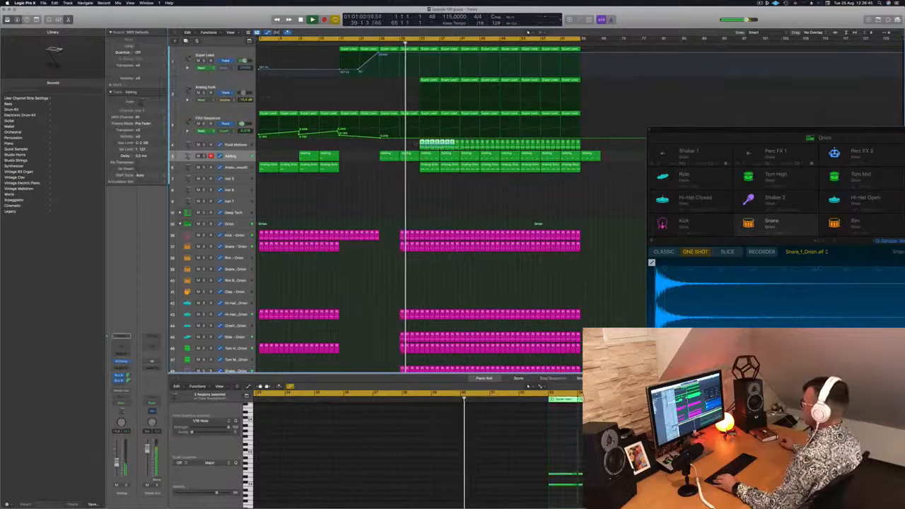
{"action": "key", "text": "BackSpace"}
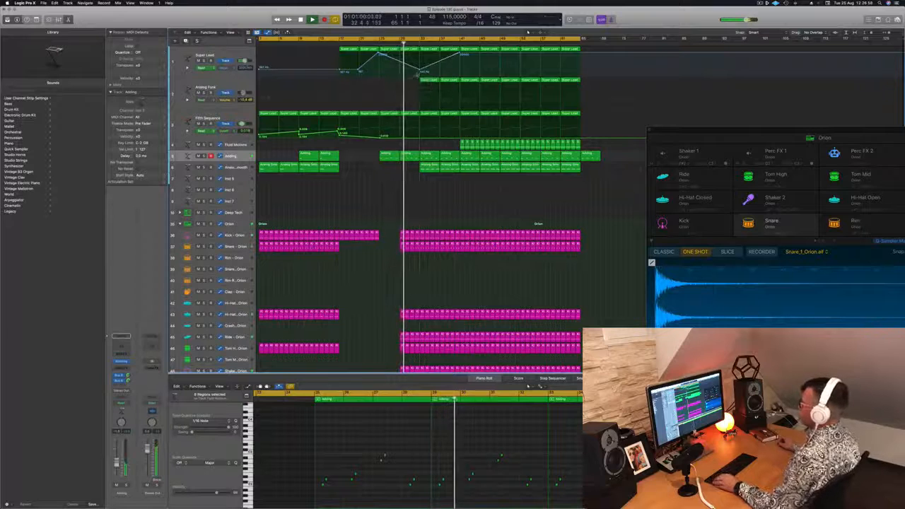
Step: Delete the two Analog Smooth regions in bars 33 to 40 and save the project
{"action": "left_click", "coordinate": [429, 168]}
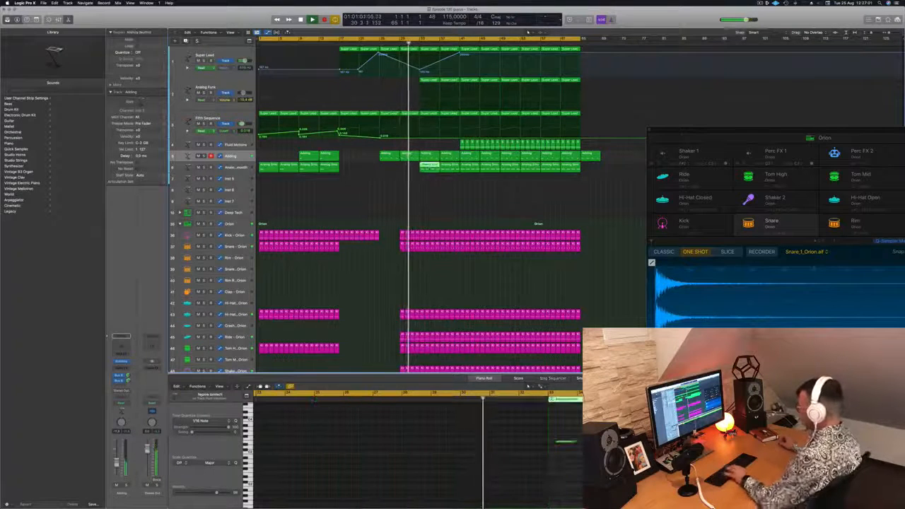
{"action": "key", "text": "Delete"}
{"action": "left_click", "coordinate": [447, 167]}
{"action": "key", "text": "Delete"}
{"action": "key", "text": "super+s"}
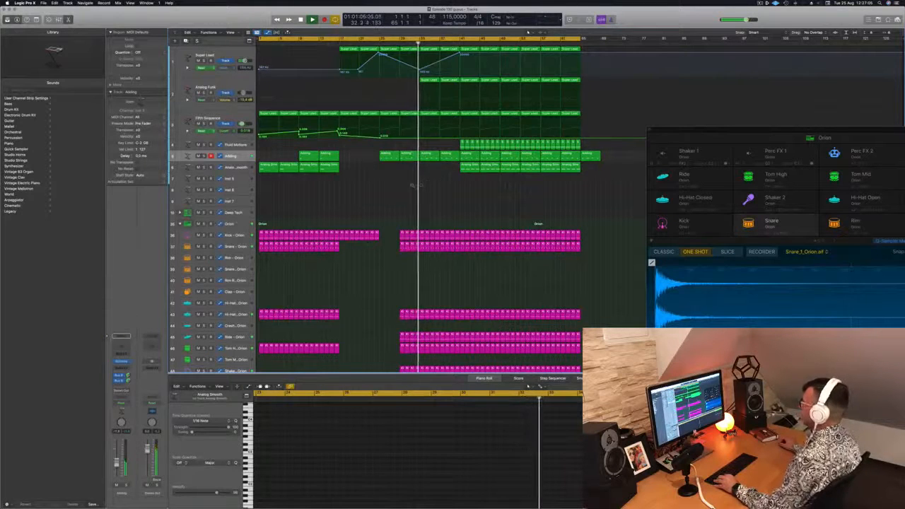
Step: Raise the Analog Funk track's volume and try its notes one octave lower, playing from about bar 32
{"action": "key", "text": "super+Up"}
{"action": "key", "text": "super+Up"}
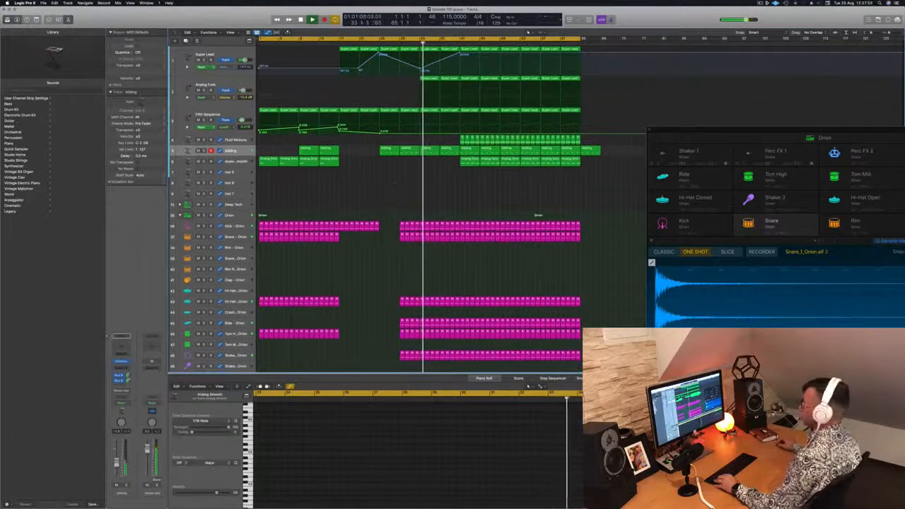
{"action": "left_click", "coordinate": [210, 85]}
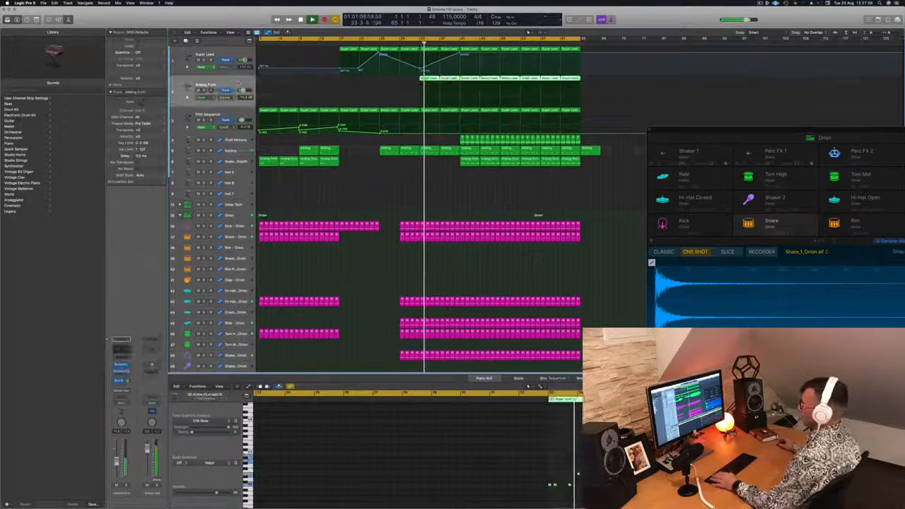
{"action": "left_click", "coordinate": [528, 478]}
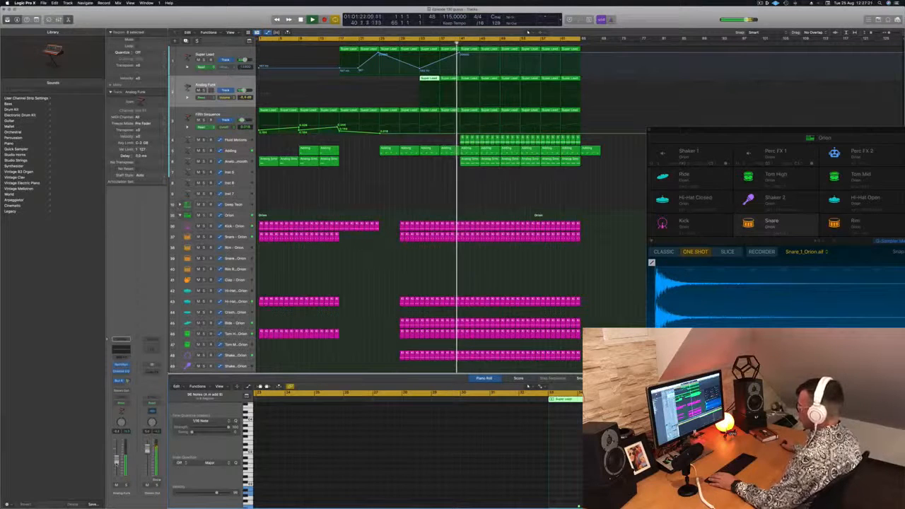
{"action": "left_click", "coordinate": [416, 43]}
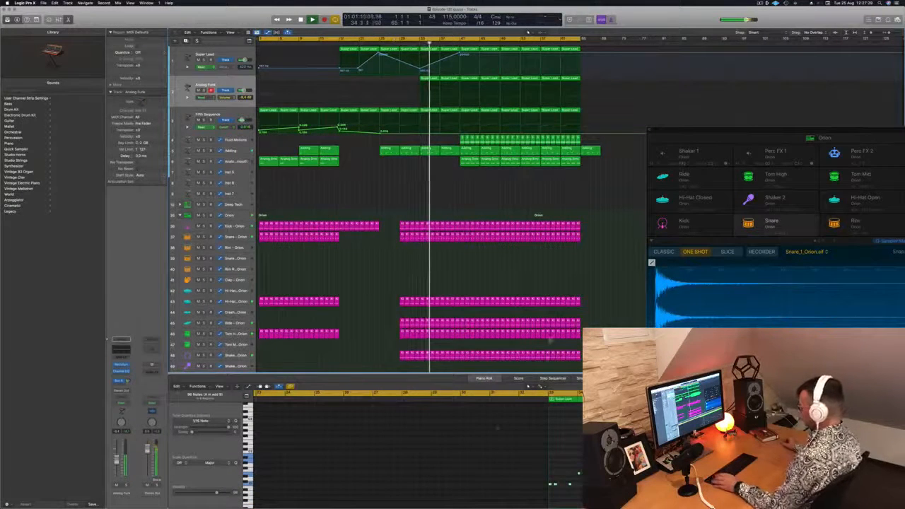
Step: Transpose the Analog Funk notes up one octave and audition the section from about bar 32
{"action": "key", "text": "super+a"}
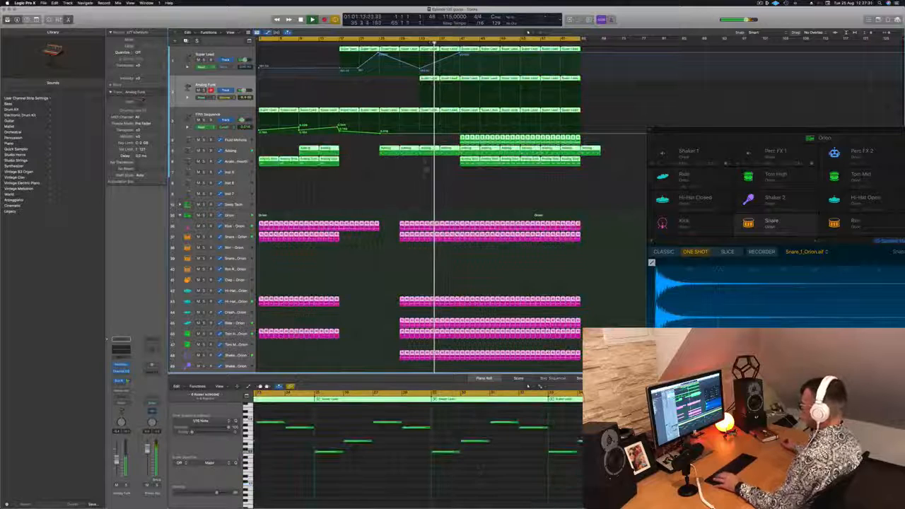
{"action": "left_click", "coordinate": [416, 192]}
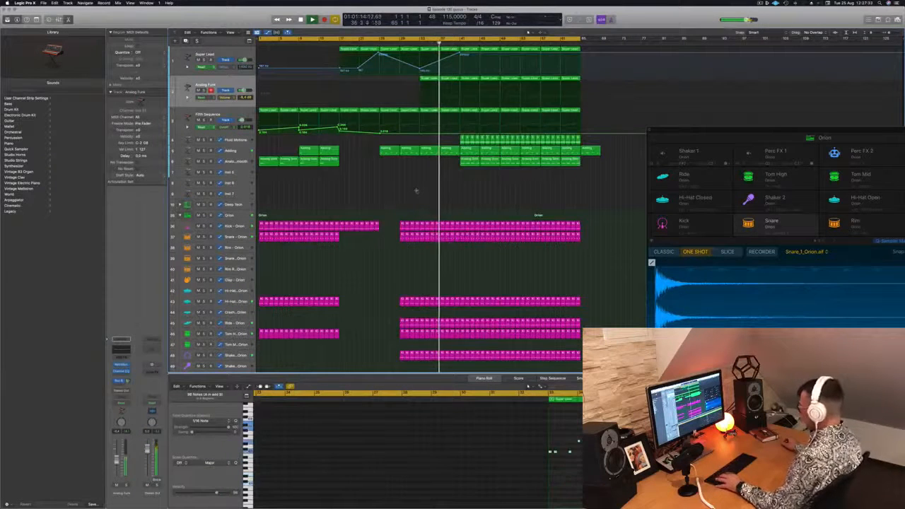
{"action": "left_click", "coordinate": [416, 193], "text": "shift"}
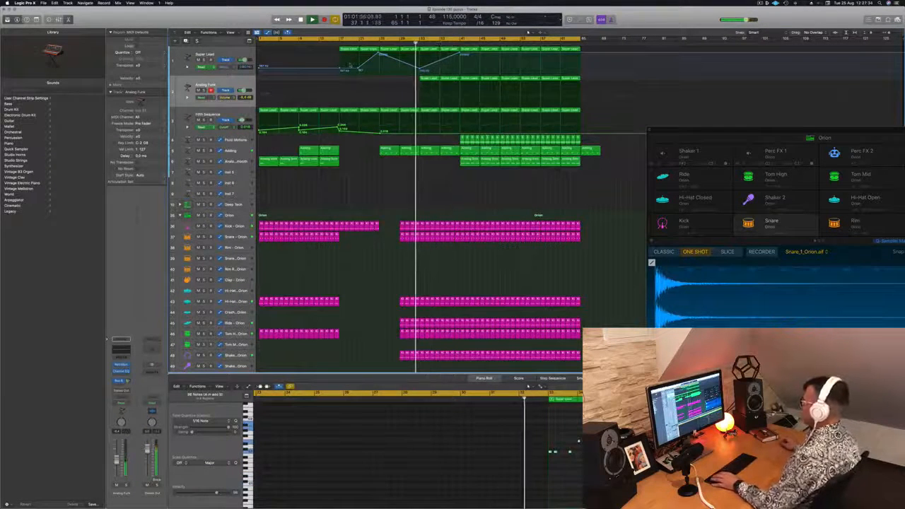
{"action": "scroll", "coordinate": [384, 211], "scroll_direction": "down", "scroll_amount": 3}
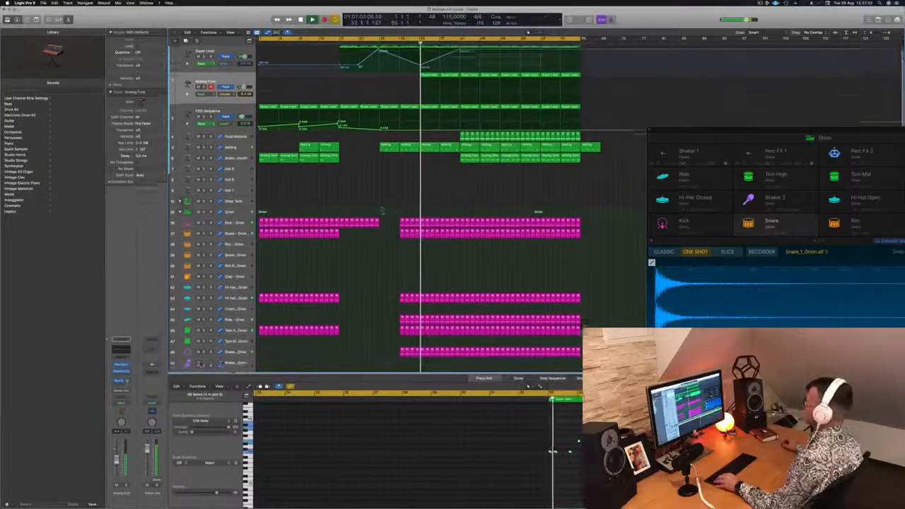
{"action": "scroll", "coordinate": [389, 161], "scroll_direction": "up", "scroll_amount": 3}
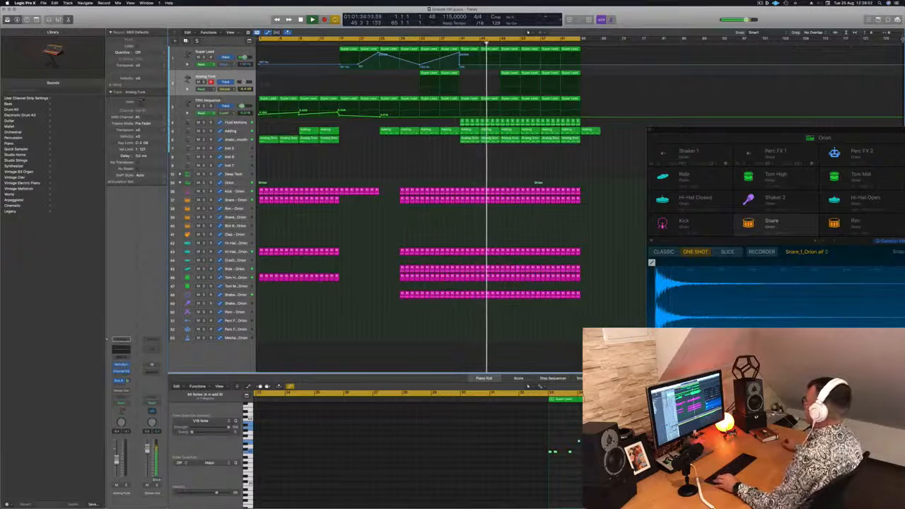
Step: Show the secondary ruler above the tracks
{"action": "left_click", "coordinate": [230, 33]}
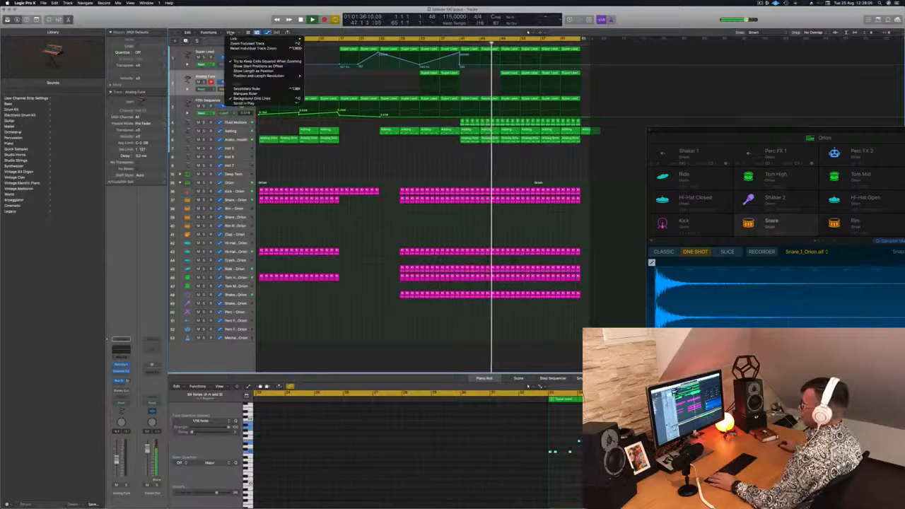
{"action": "mouse_move", "coordinate": [244, 39]}
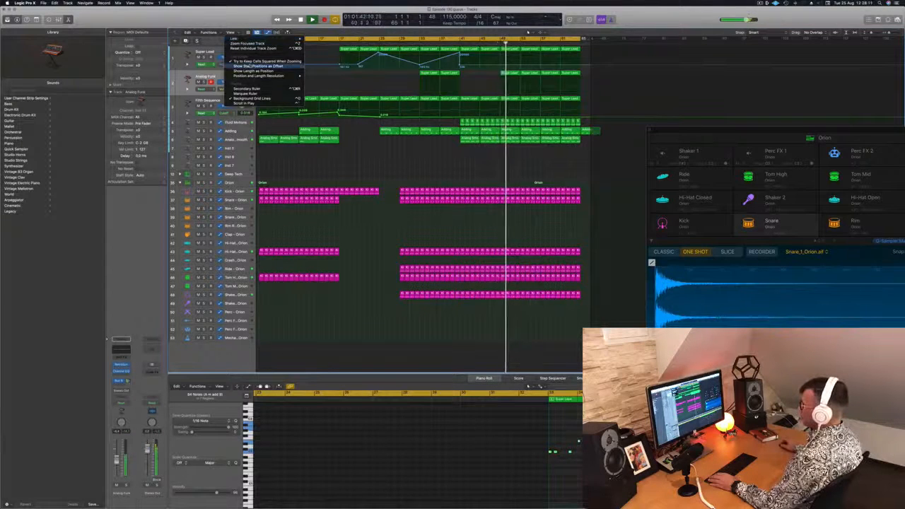
{"action": "left_click", "coordinate": [247, 88]}
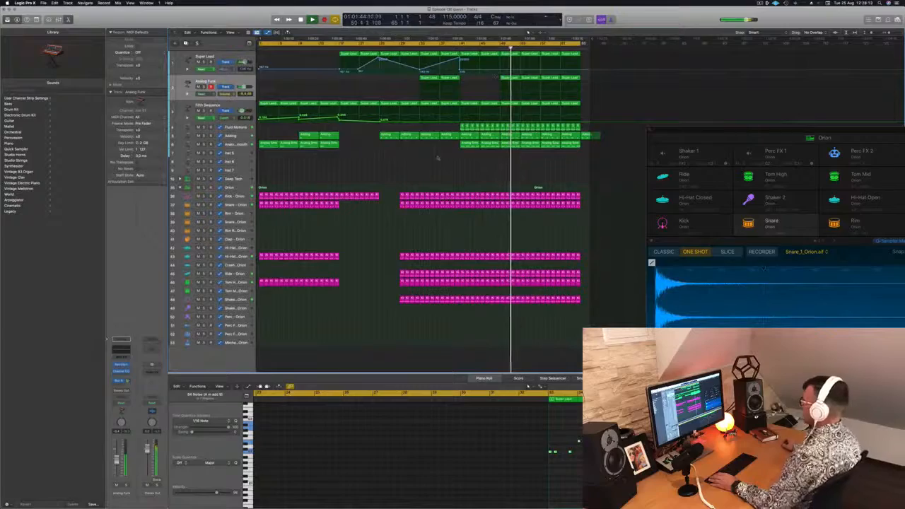